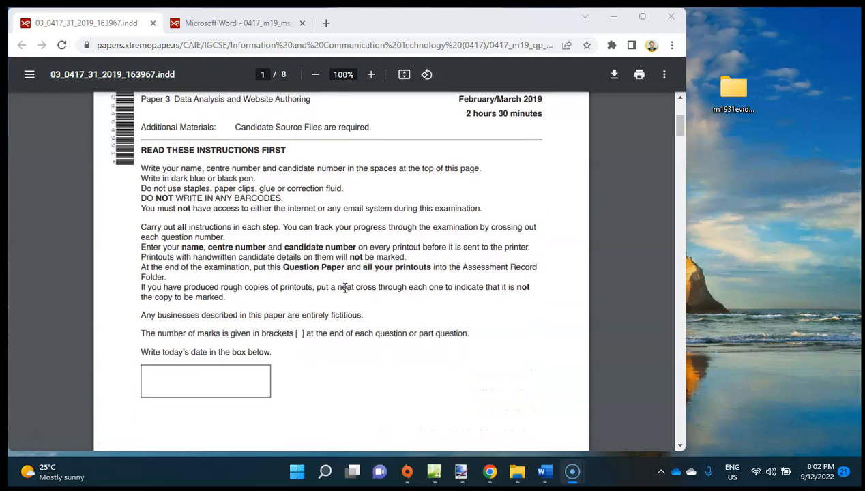
scroll(345, 288, down, 3)
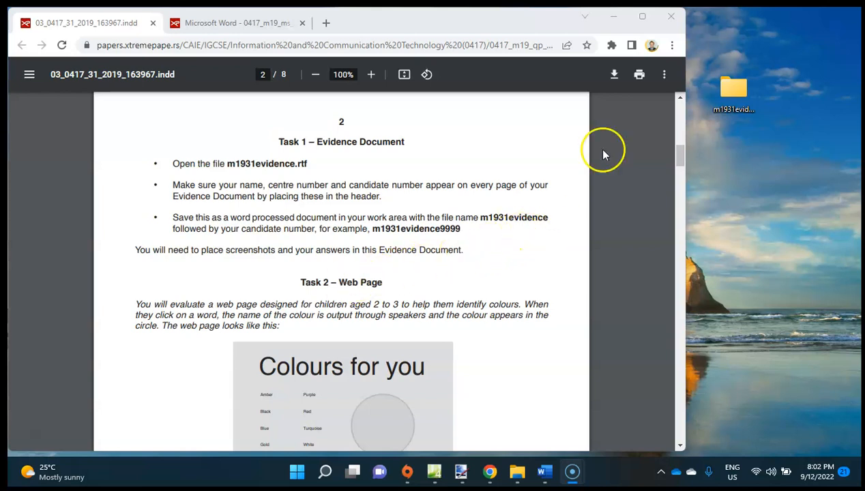
Go to the Task 1 – Evidence Document instructions in the question paper and look through the source files in the desktop evidence folder.
double_click(736, 91)
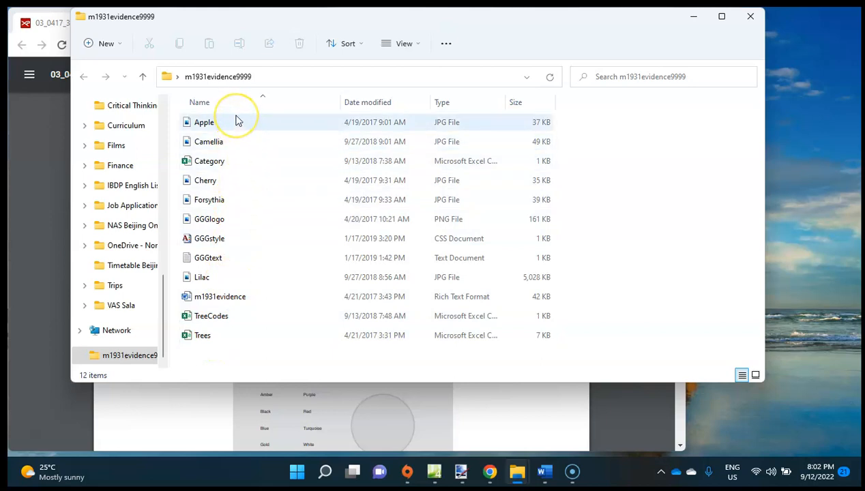
click(750, 16)
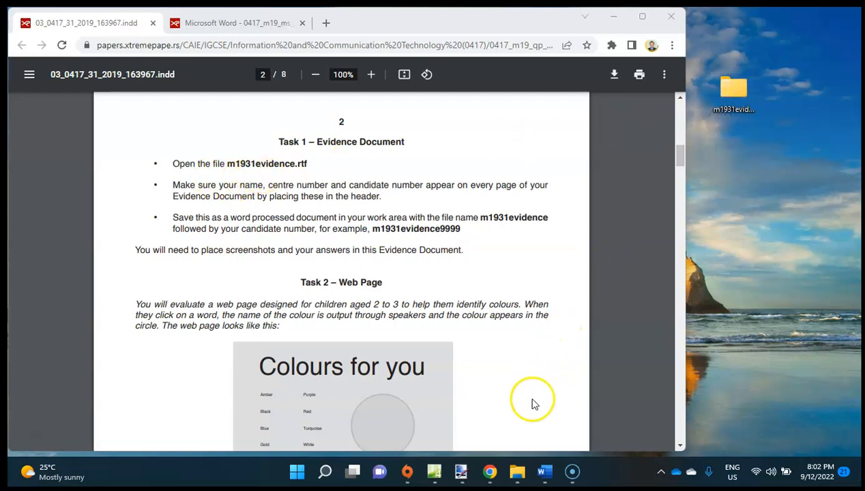
Switch to the m1931evidence document in Word and maximize its window, leaving AutoSave off.
click(545, 472)
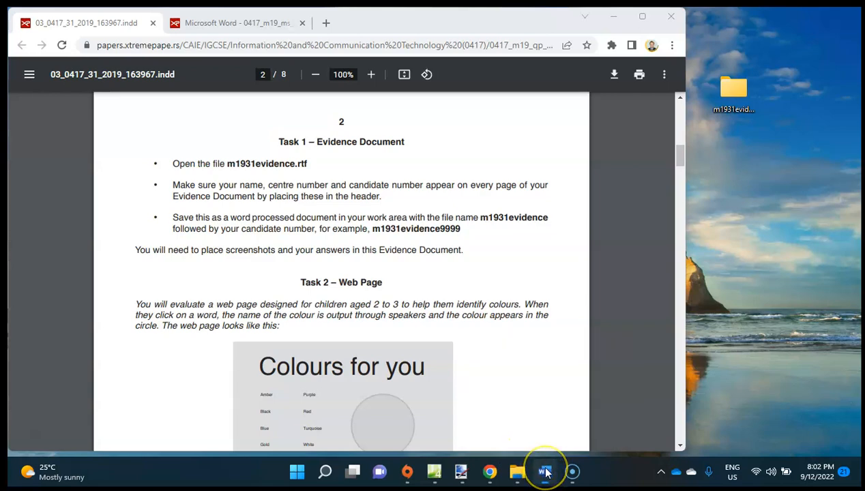
drag(290, 17, 508, 101)
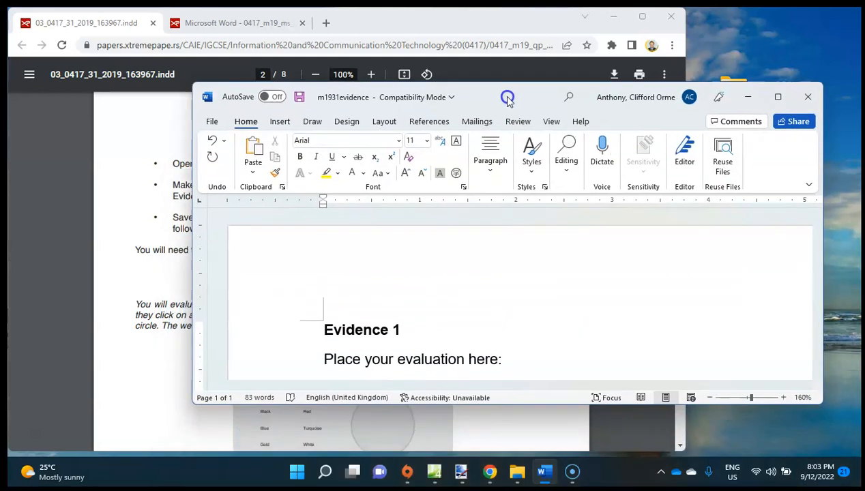
double_click(508, 101)
click(87, 21)
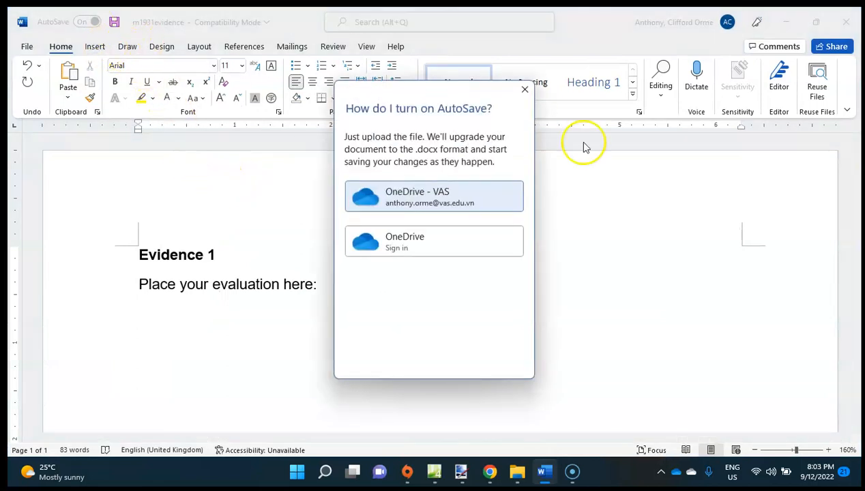
click(525, 89)
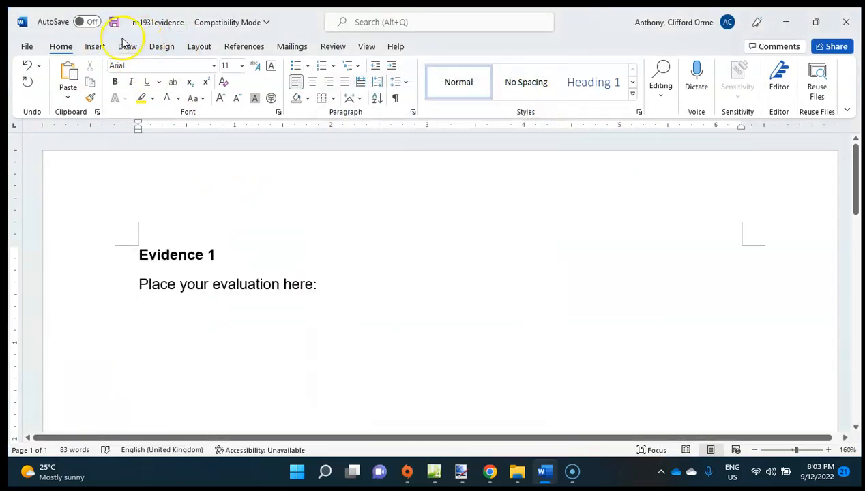
click(93, 45)
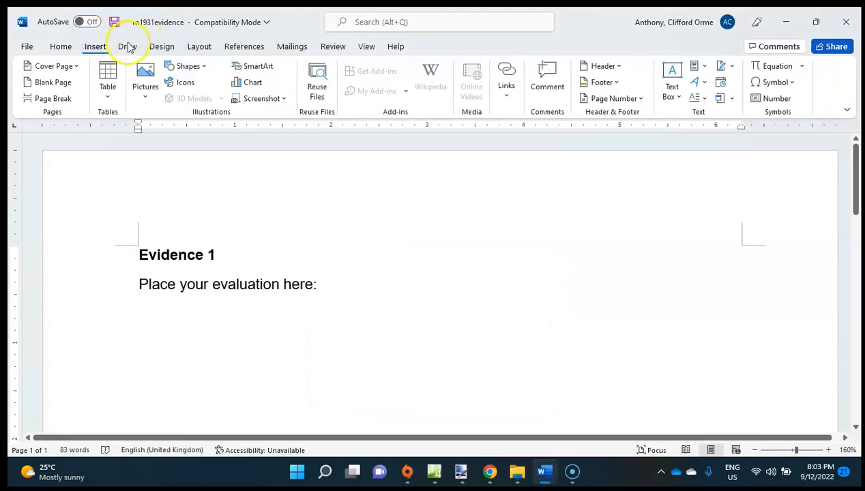
click(363, 49)
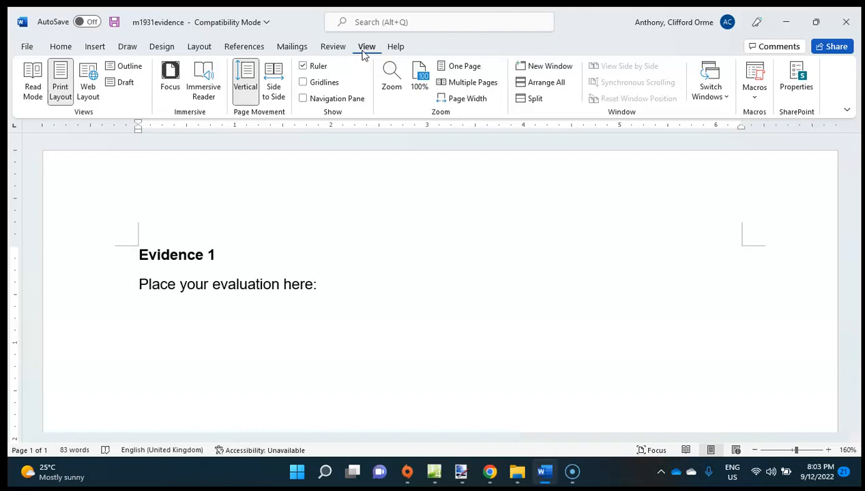
click(152, 46)
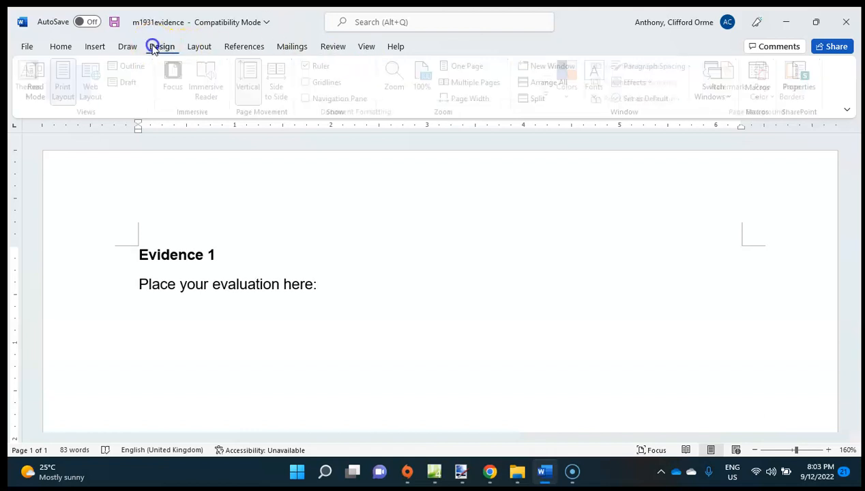
click(200, 46)
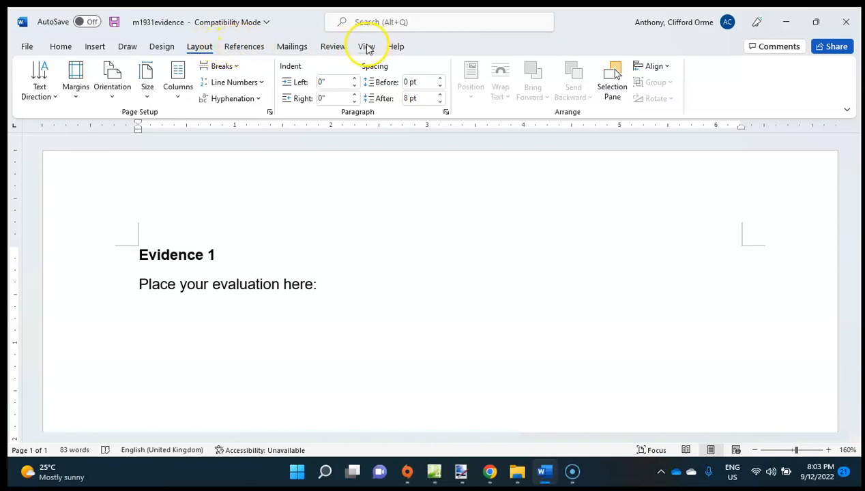
click(87, 46)
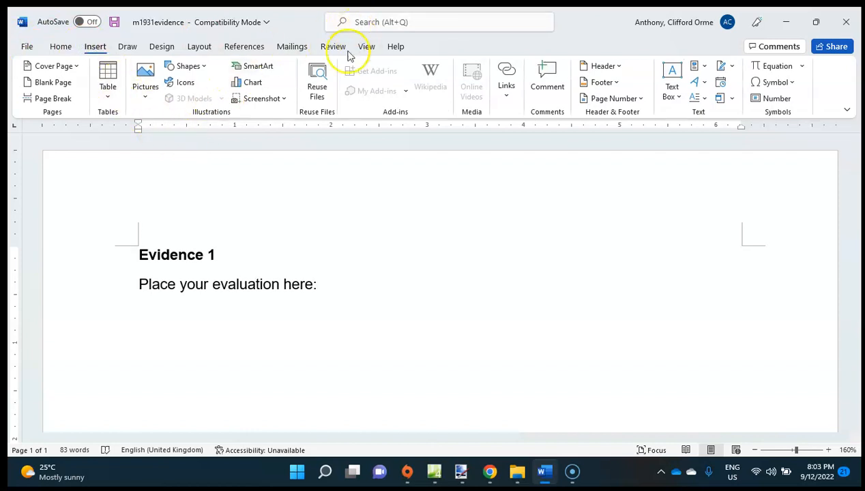
click(367, 45)
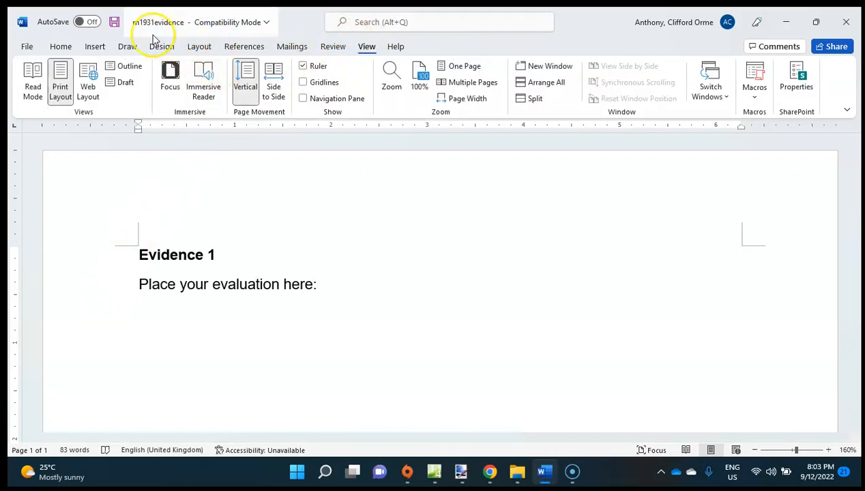
Insert a blank three-column header into the evidence document.
click(94, 49)
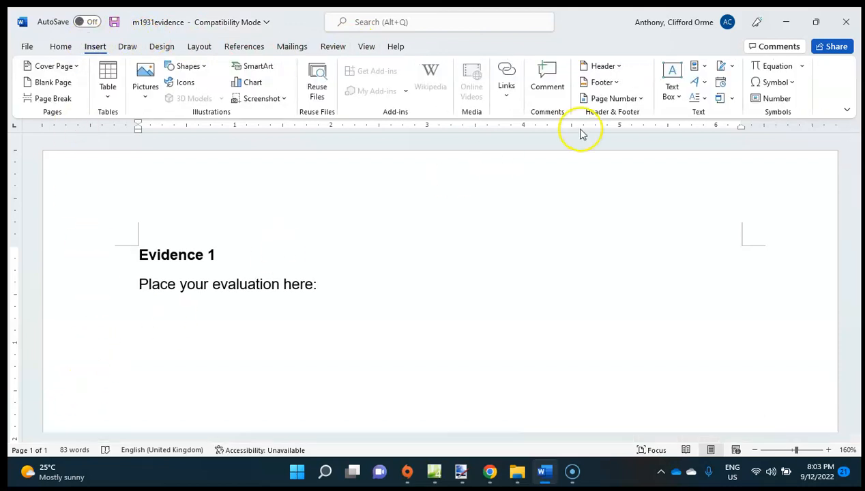
click(619, 65)
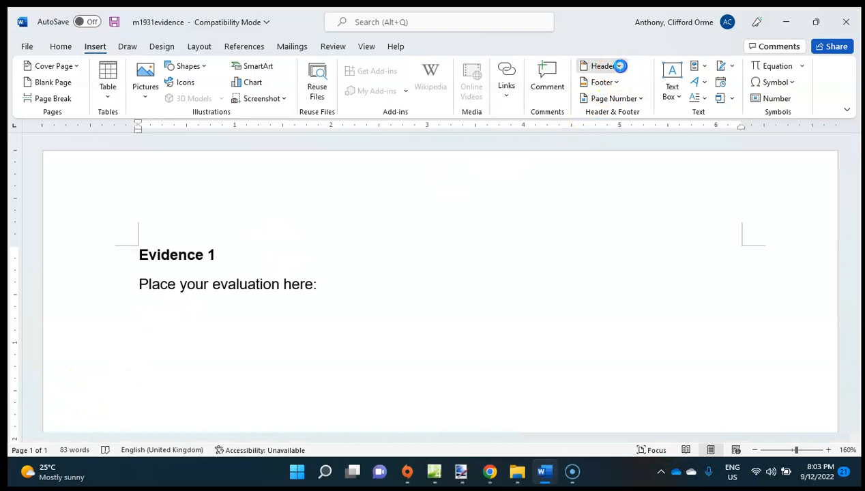
click(645, 206)
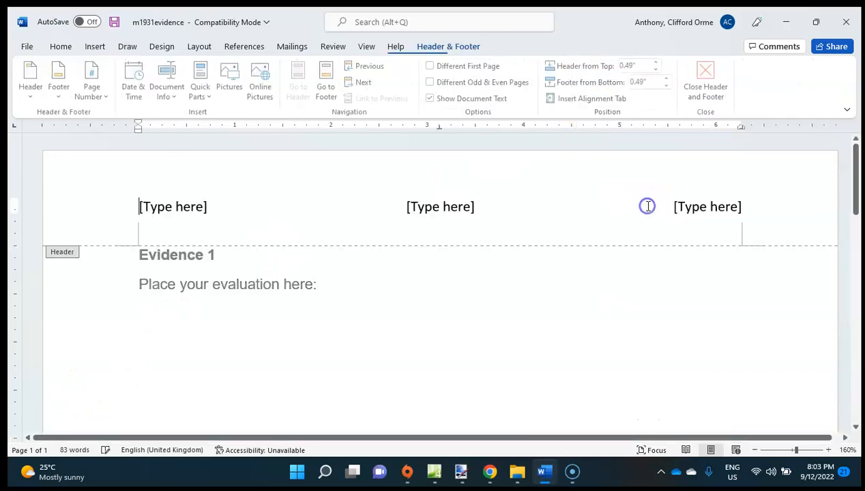
Fill the header with the candidate's full name at left, candidate number in the centre and centre number at right, and return to the body text.
click(184, 209)
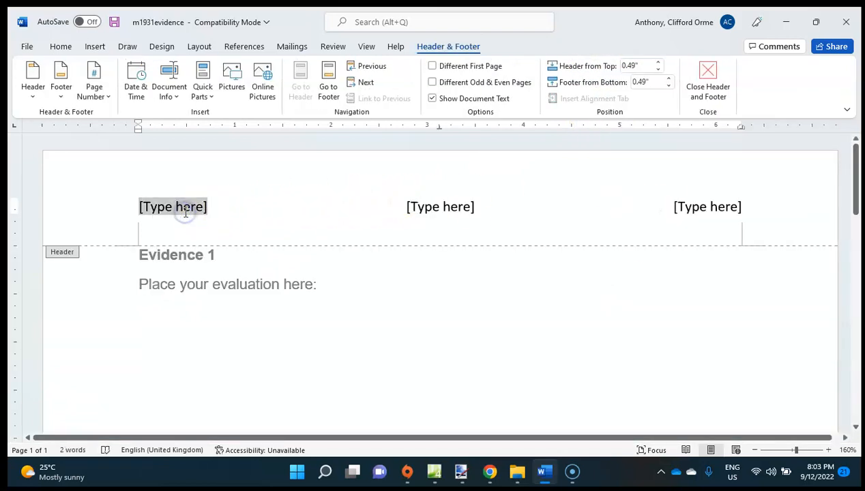
text(Anthony)
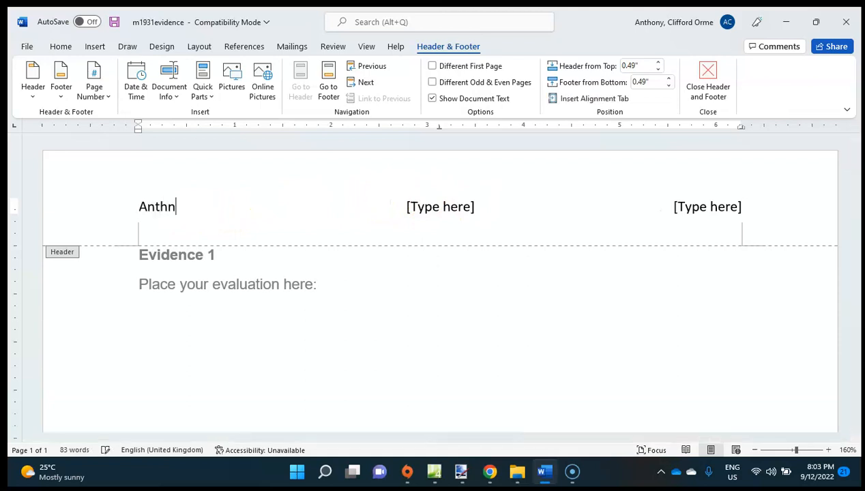
text( Clifford O)
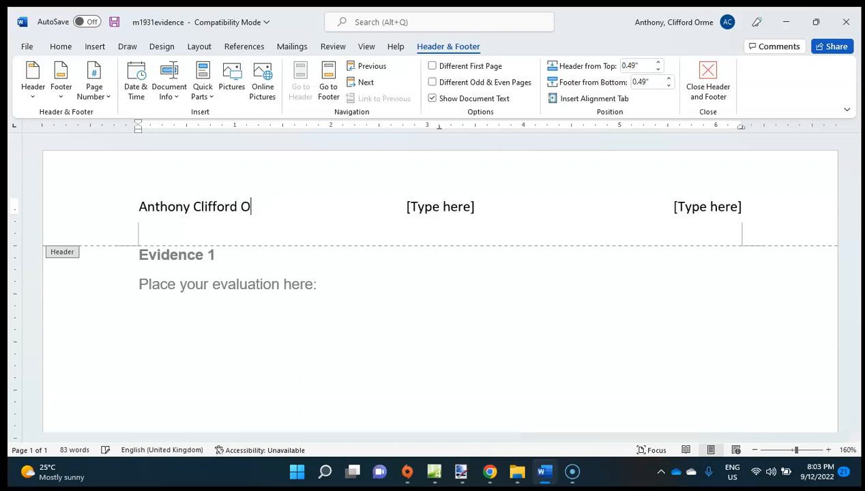
text(rme)
click(402, 206)
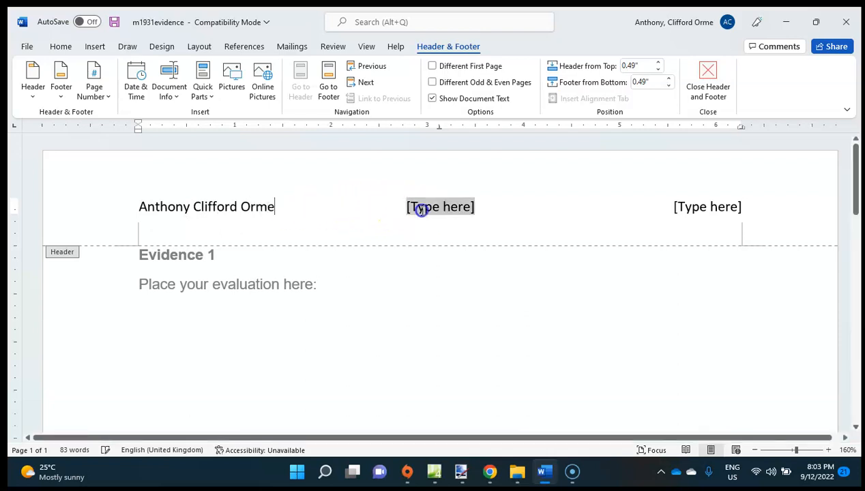
text(1234)
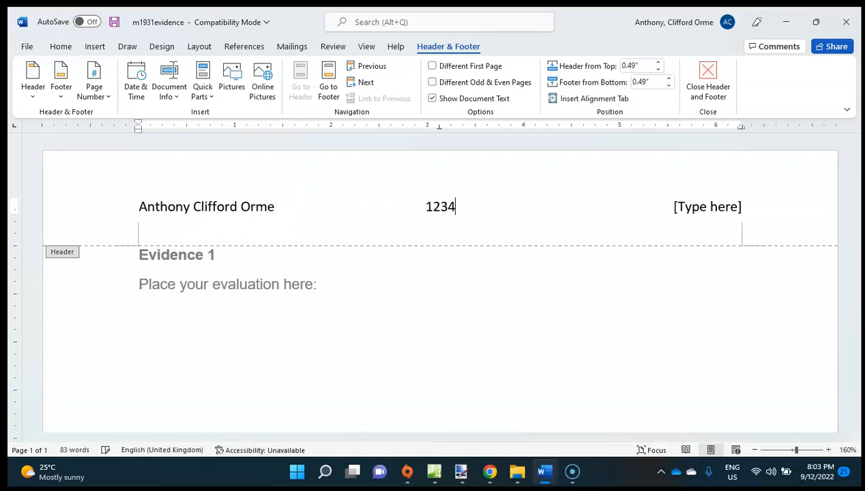
click(728, 200)
text(VN001)
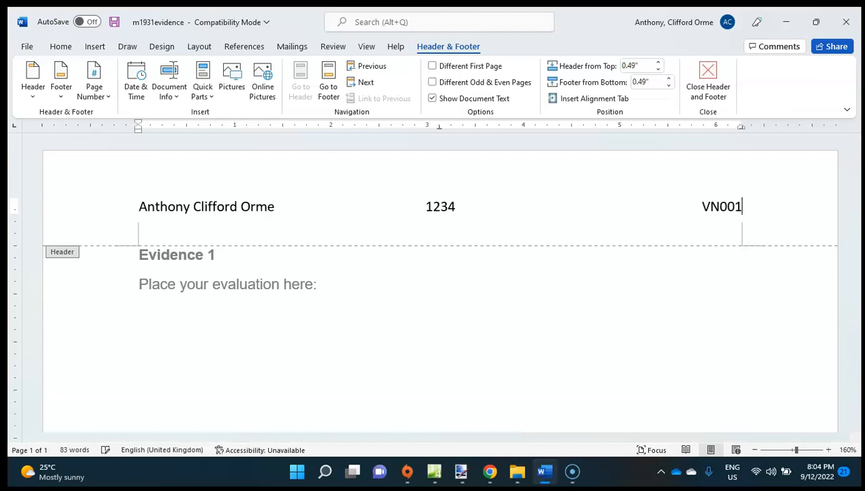
double_click(232, 328)
scroll(232, 326, down, 5)
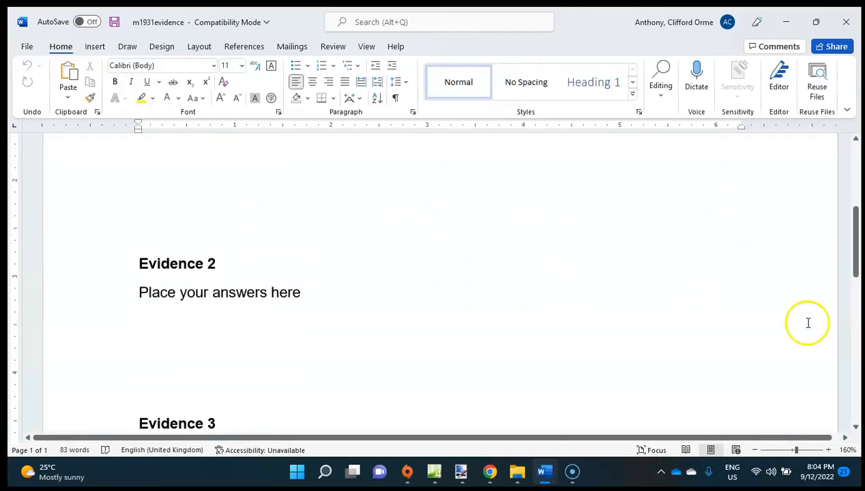
drag(858, 240, 857, 192)
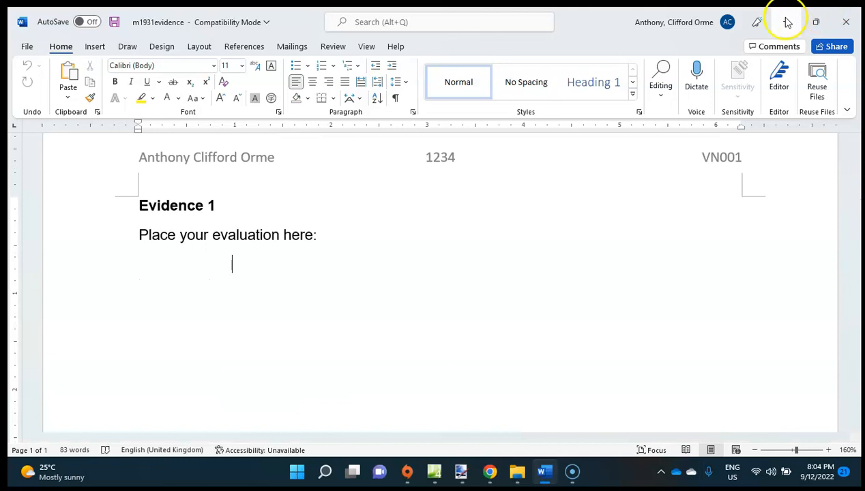
Check the required file name in the question paper in Chrome and save the evidence document as a Word Document named m1931evidence9999, accepting the format upgrade.
click(26, 45)
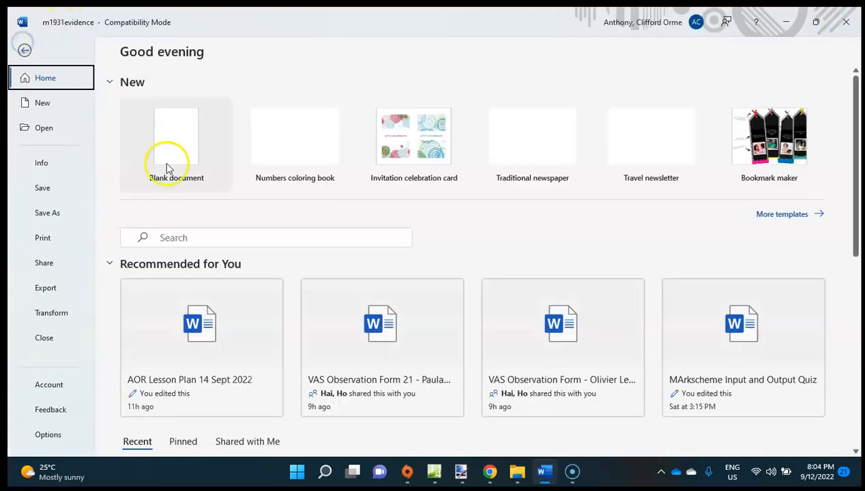
click(67, 211)
click(172, 310)
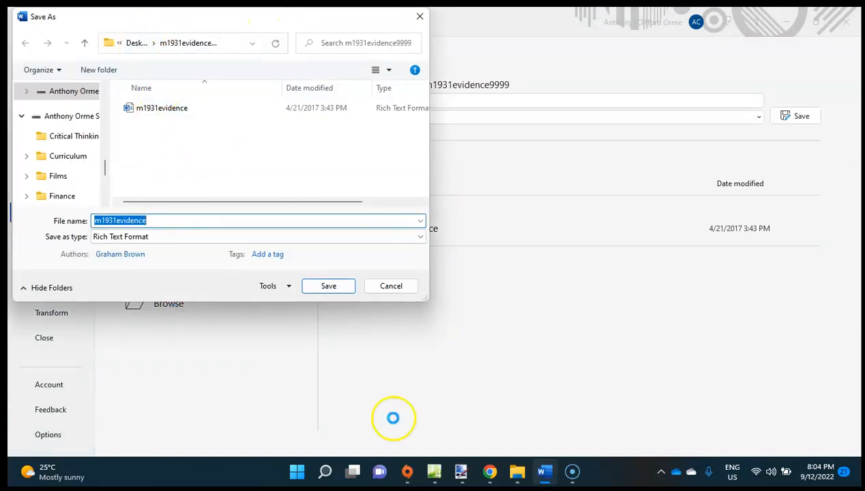
click(490, 472)
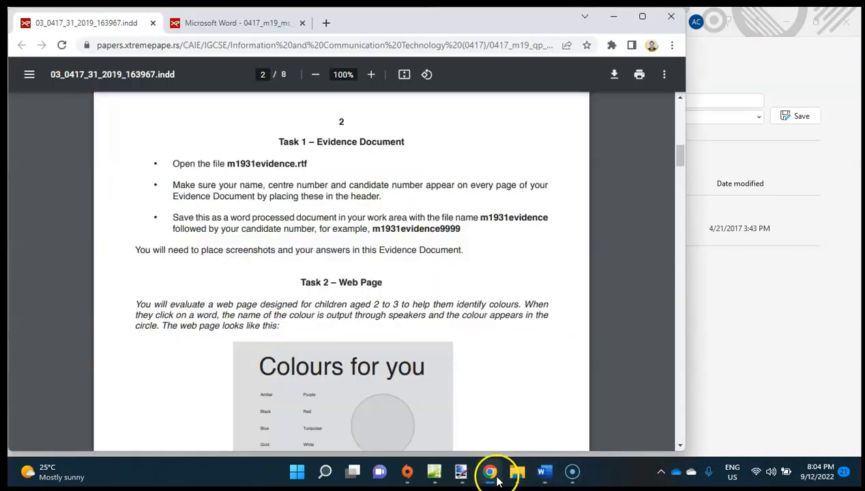
drag(462, 229, 386, 224)
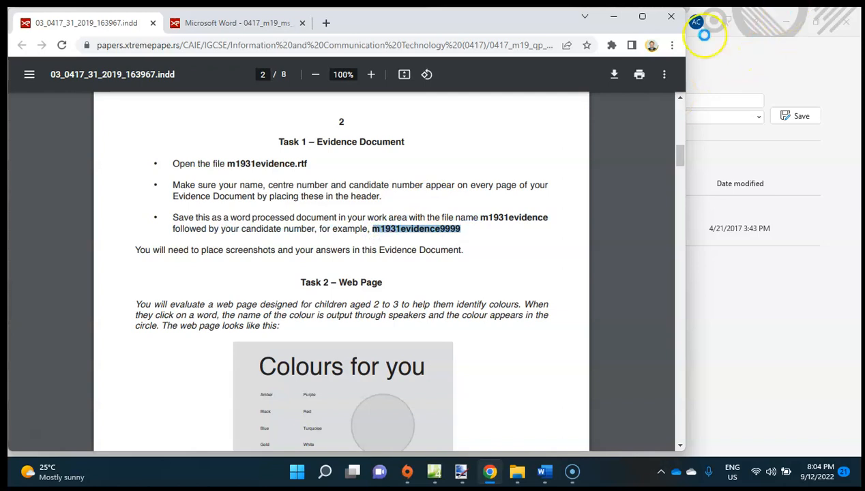
click(614, 17)
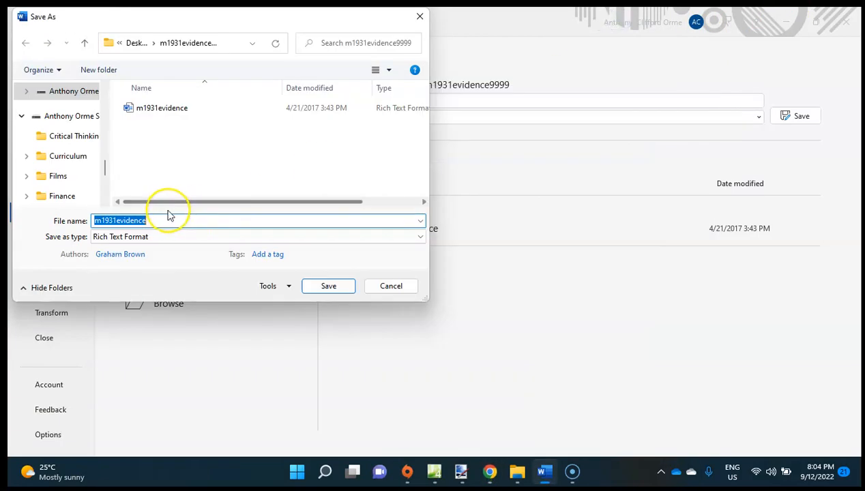
click(169, 216)
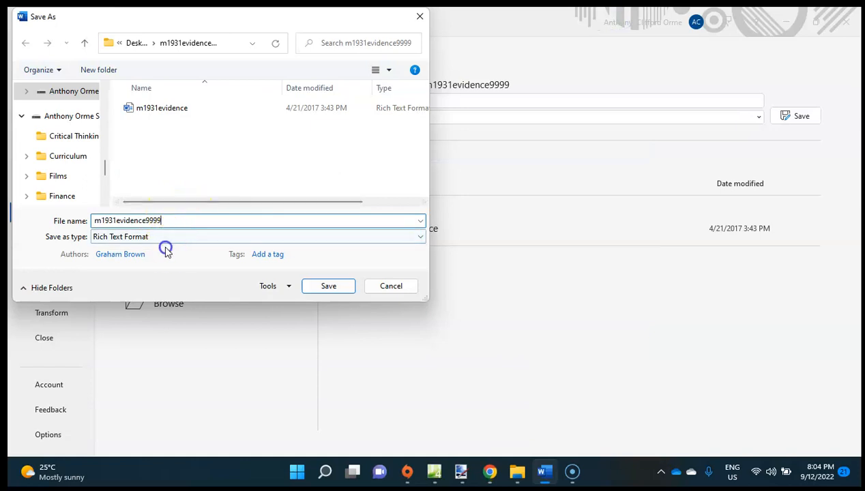
click(170, 239)
click(168, 249)
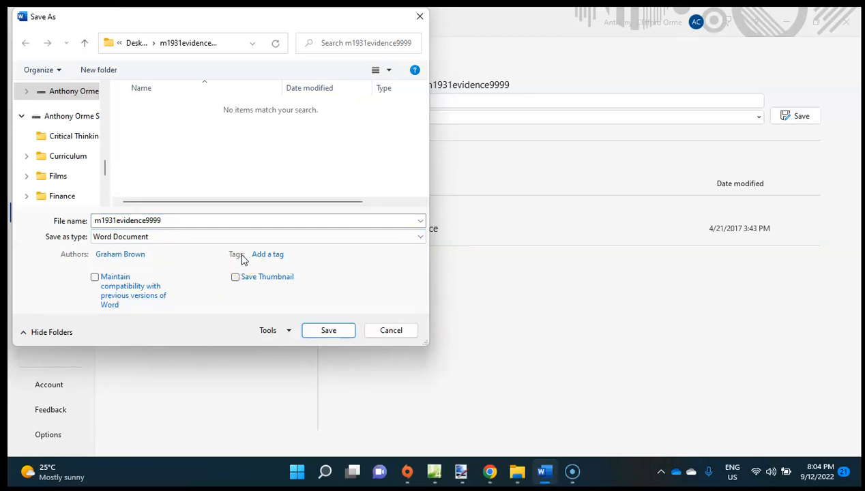
click(328, 331)
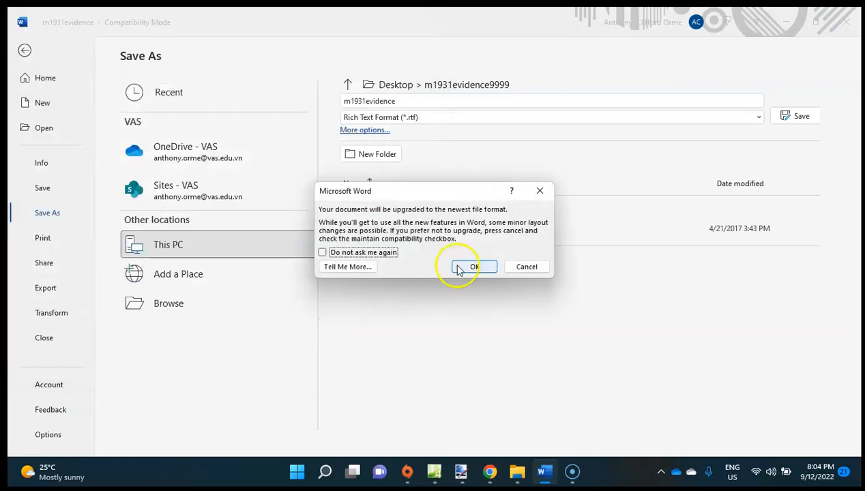
click(456, 270)
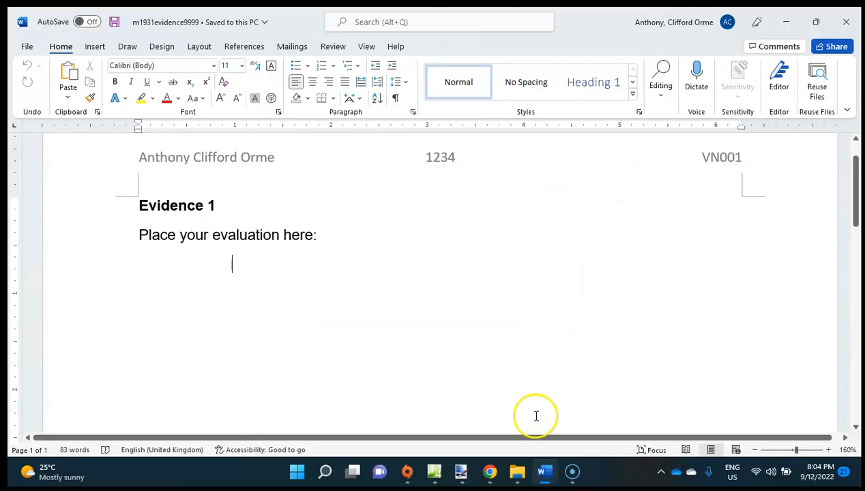
Switch to the question paper in Chrome and read the Task 2 – Web Page section with the Colours for you page.
click(490, 472)
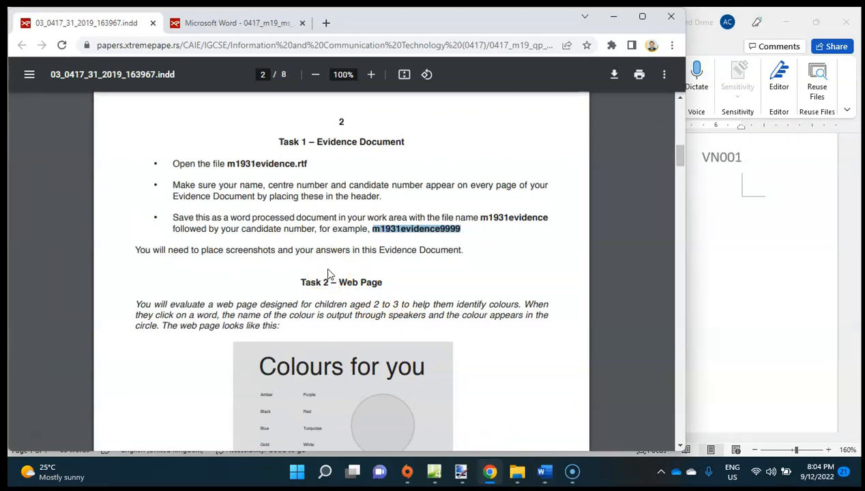
scroll(326, 270, down, 2)
click(339, 224)
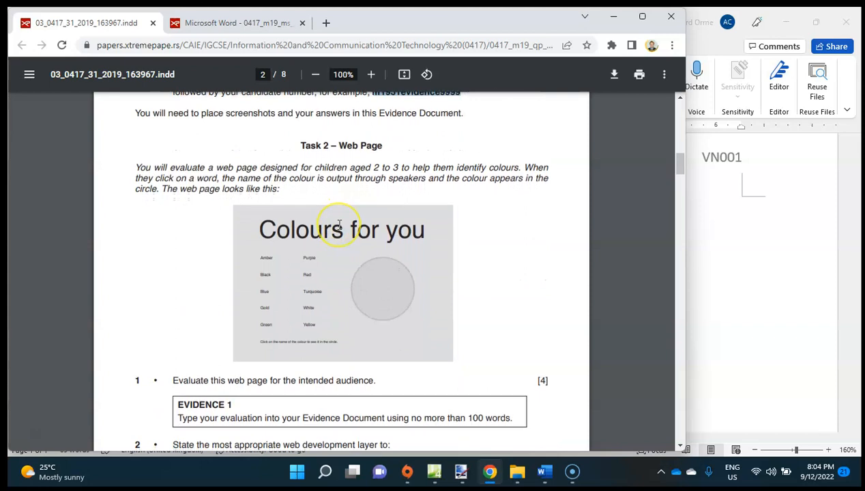
Read questions 1 and 2, switch to the evidence document in Word and set the hidden evaluation answers under Evidence 1 to the Automatic font colour.
scroll(339, 223, down, 1)
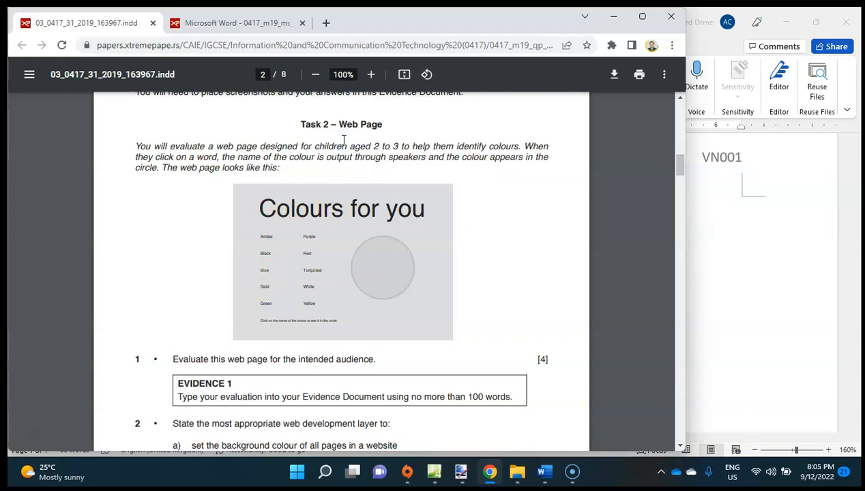
scroll(343, 139, down, 1)
scroll(343, 134, down, 1)
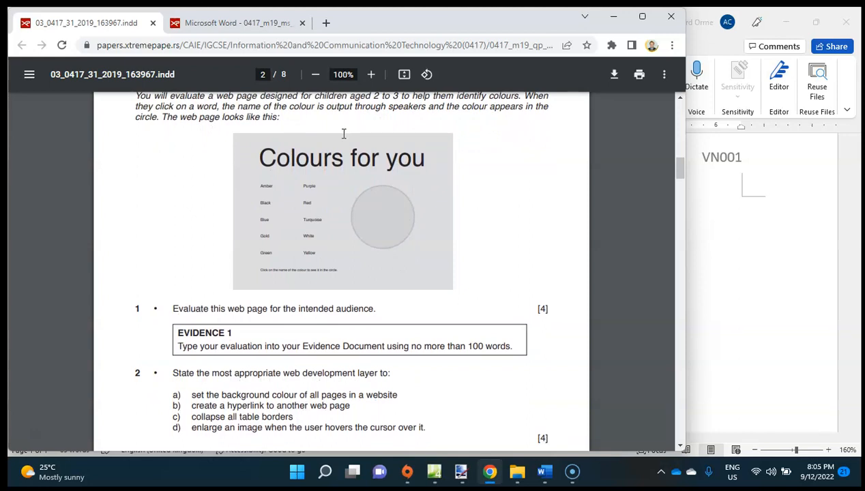
click(544, 469)
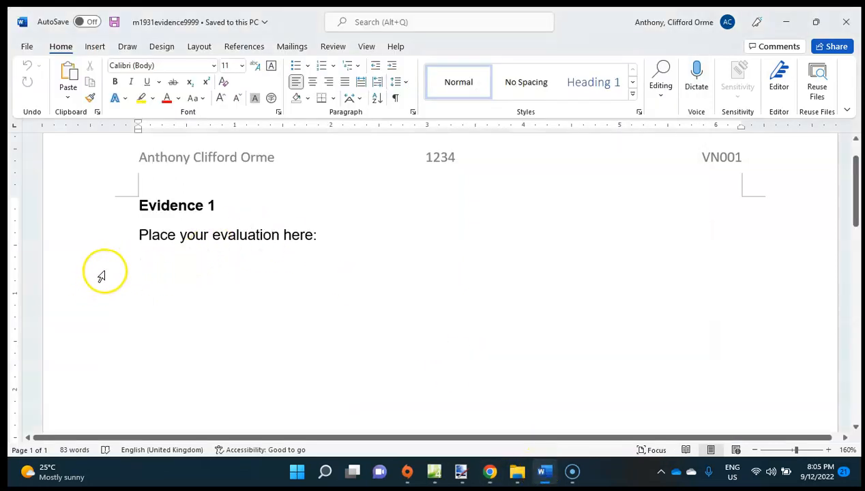
drag(103, 271, 189, 334)
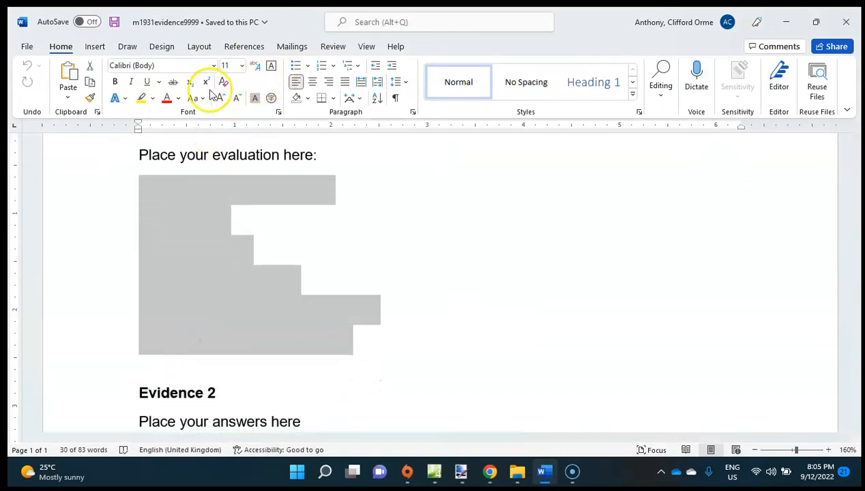
click(175, 100)
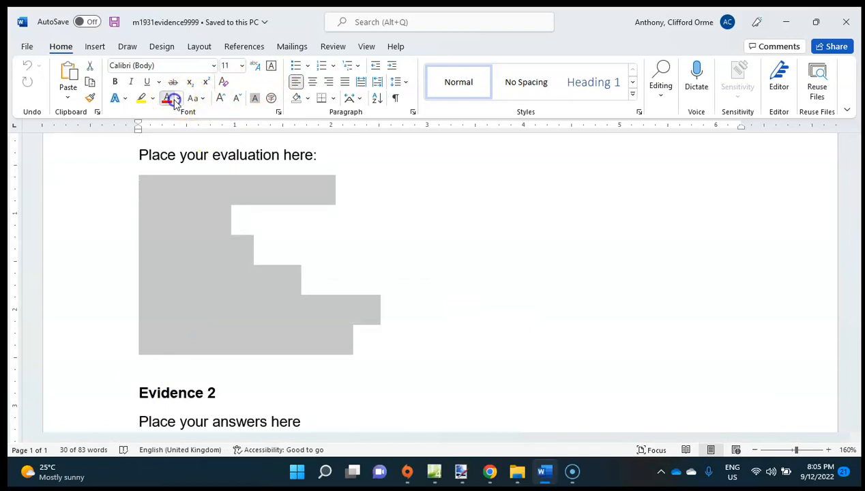
click(179, 100)
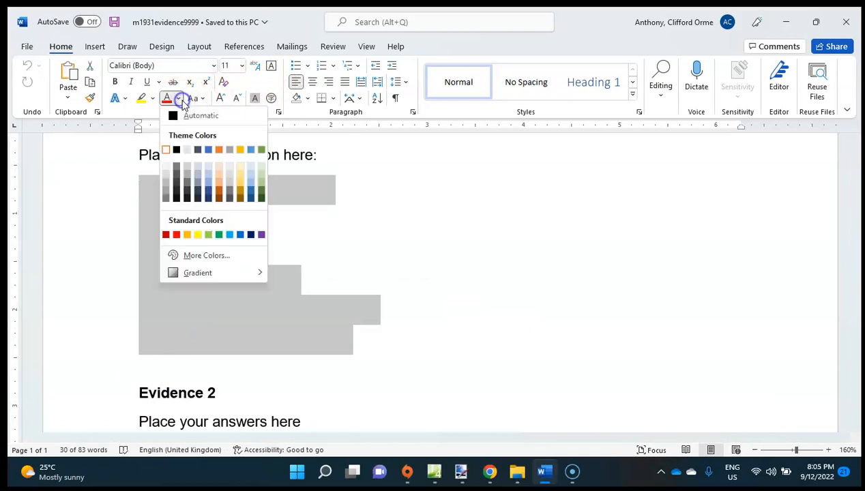
click(178, 114)
click(321, 234)
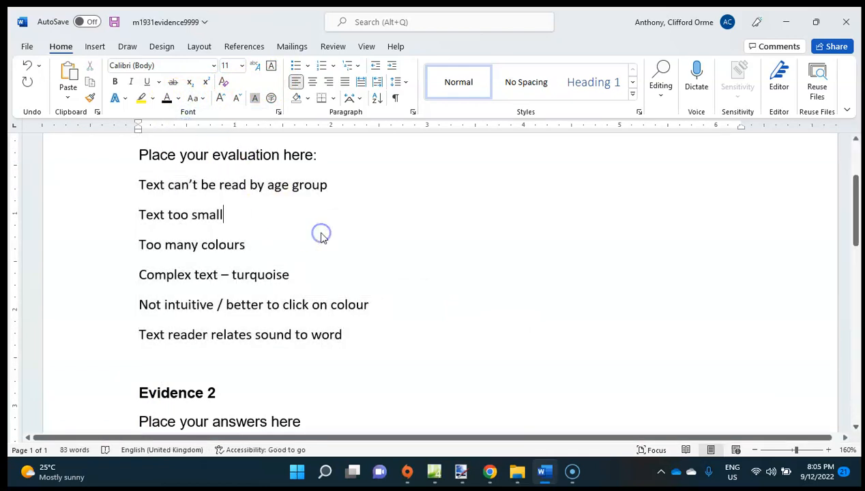
Move the Word window beside the question paper and compare the Evidence 1 evaluation points with the Colours for you web page.
drag(286, 16, 770, 19)
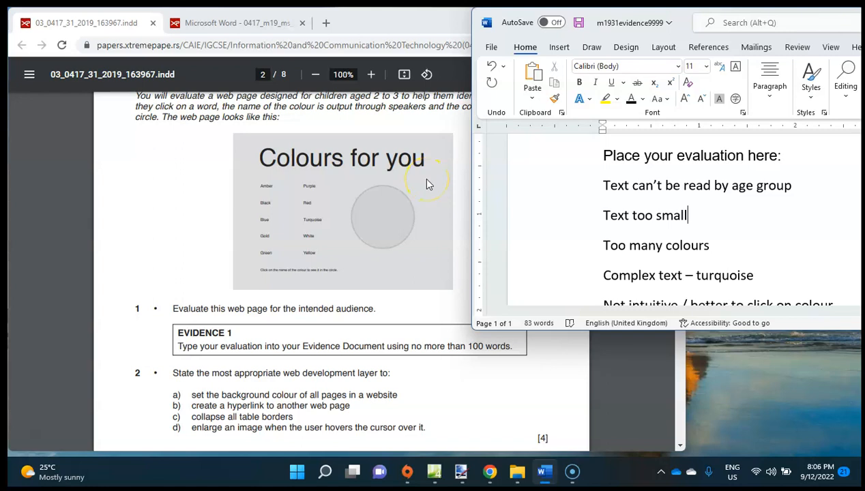
scroll(426, 183, up, 1)
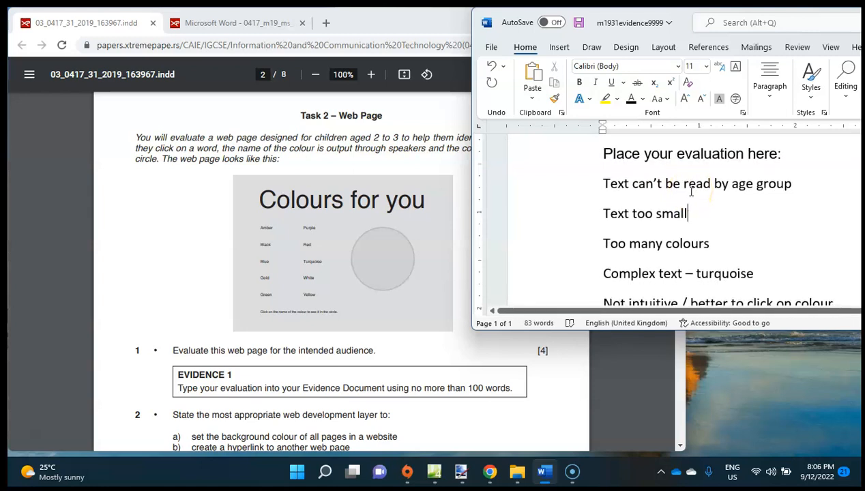
scroll(691, 192, down, 2)
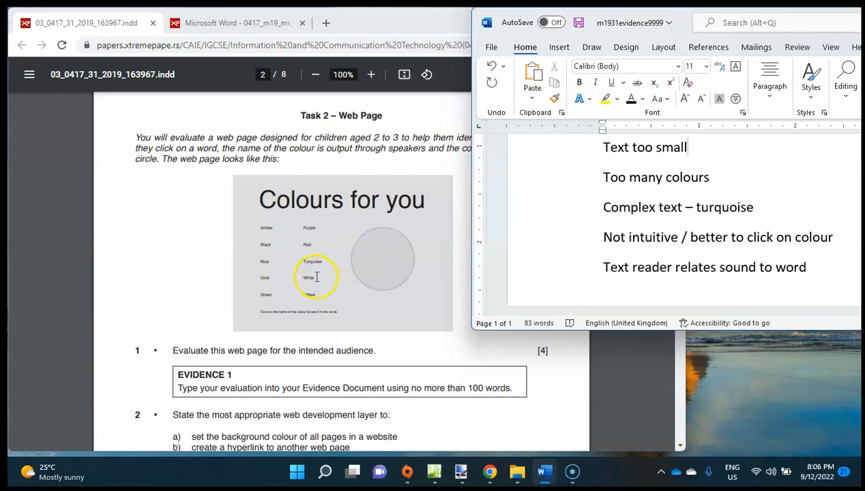
drag(304, 261, 336, 261)
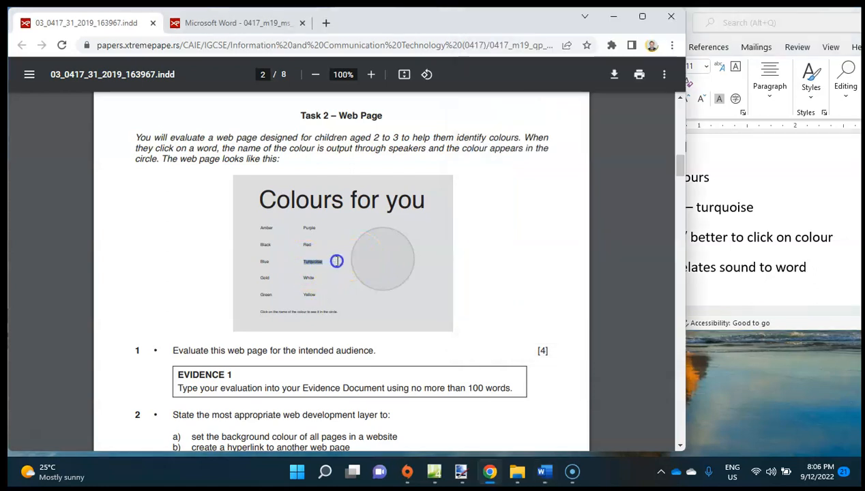
click(349, 266)
click(806, 242)
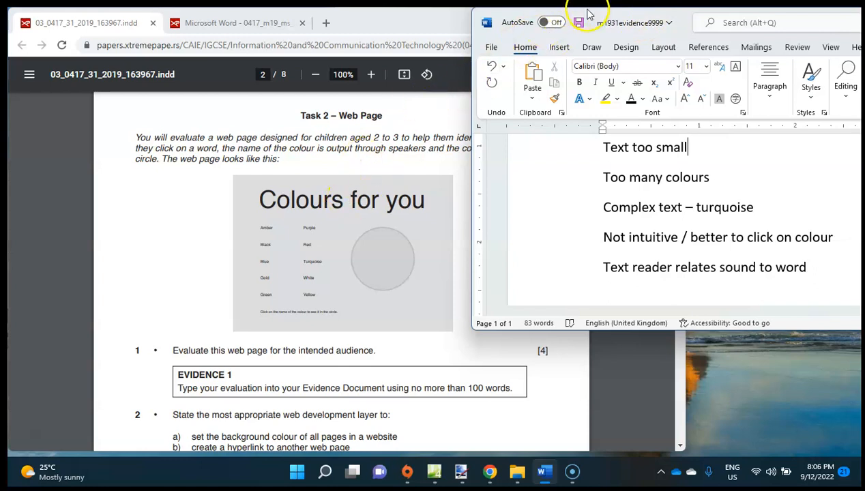
click(249, 268)
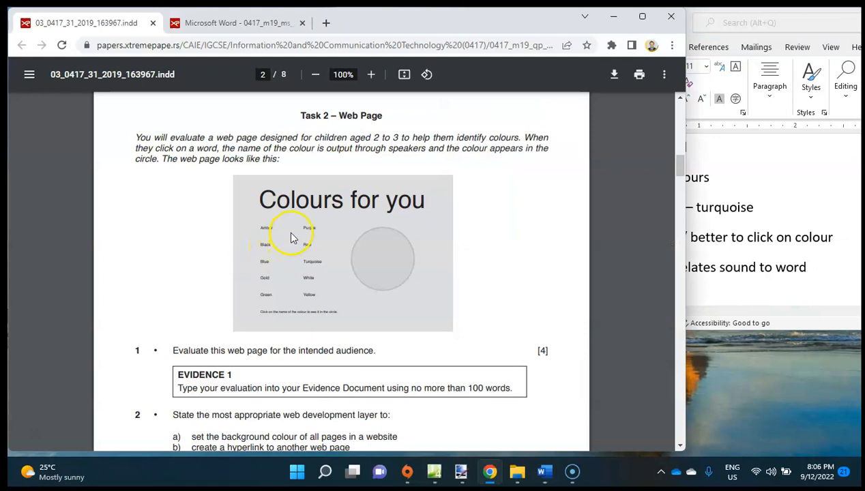
click(741, 236)
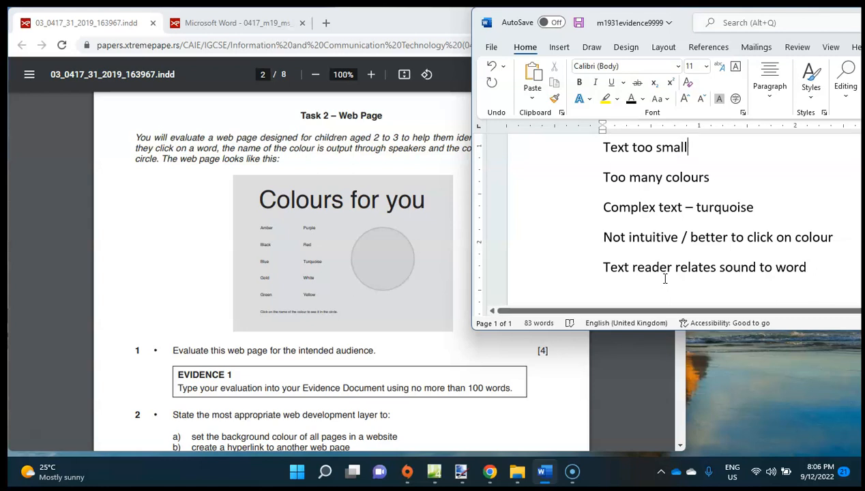
scroll(683, 227, up, 2)
scroll(683, 226, up, 1)
scroll(683, 227, down, 3)
scroll(685, 225, up, 1)
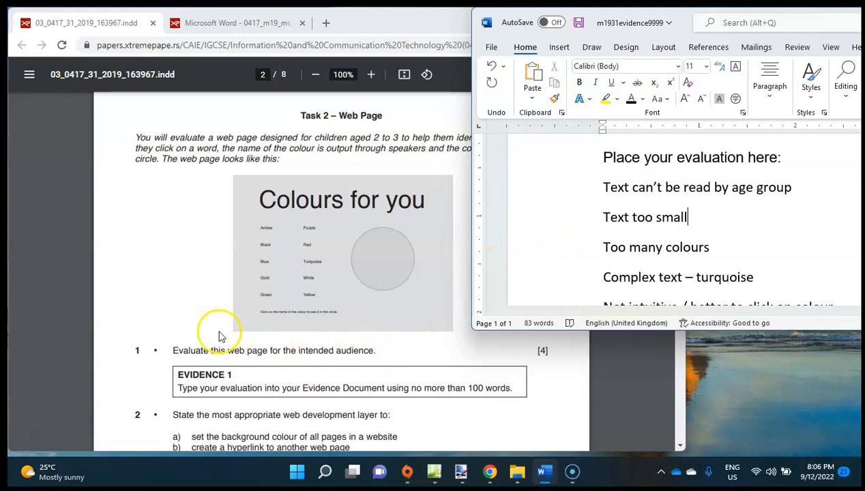
Show question 2 on web development layers in the question paper and snap the Word and Chrome windows side by side.
click(157, 291)
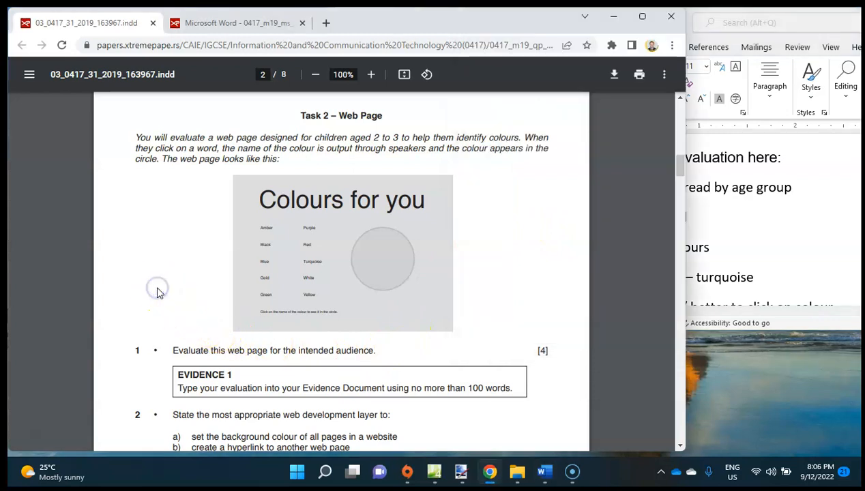
scroll(156, 292, down, 3)
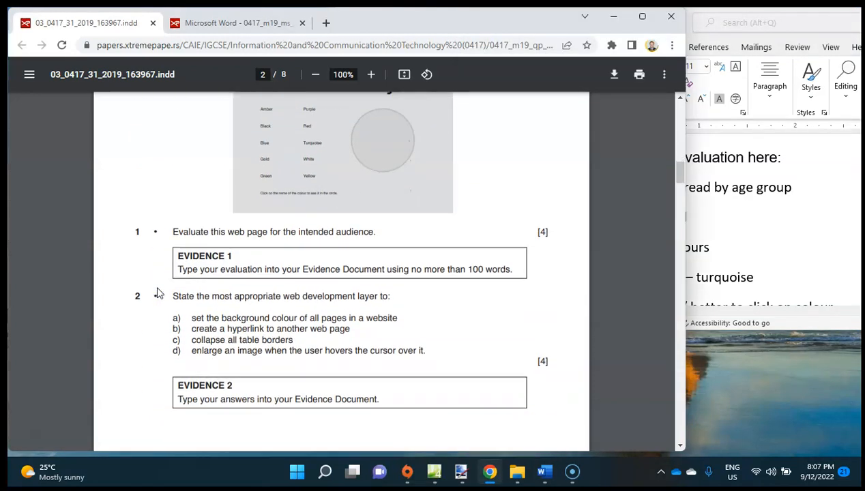
scroll(157, 292, down, 1)
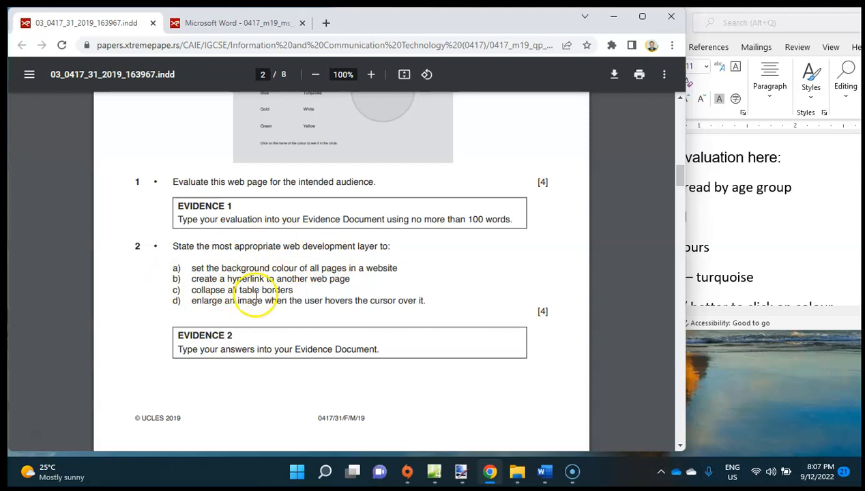
click(734, 252)
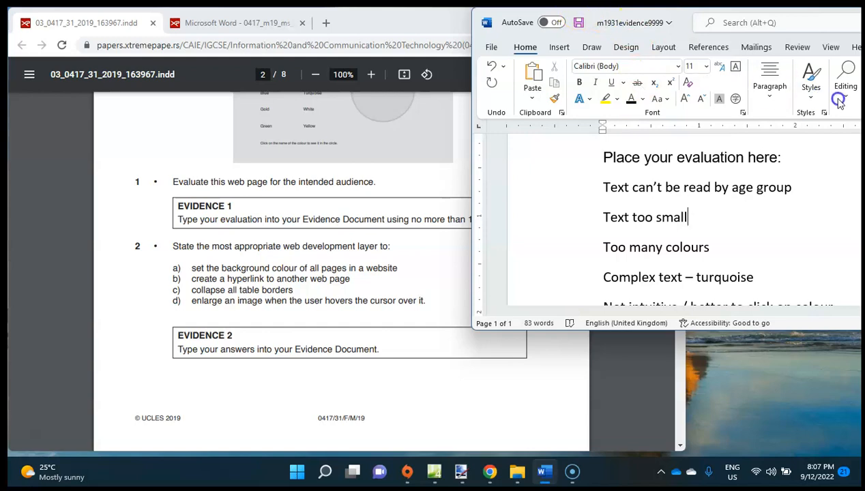
drag(692, 24, 862, 180)
click(144, 170)
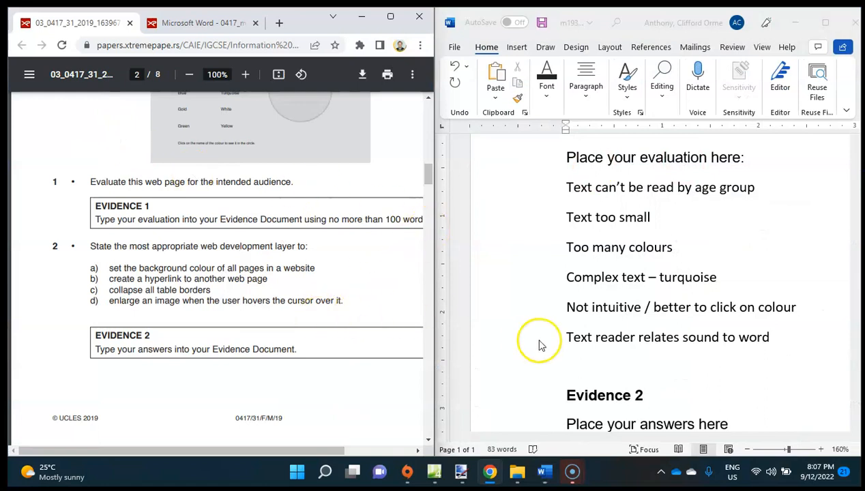
Select the hidden answer lines under Evidence 2 in the evidence document and apply the black font colour to them.
scroll(649, 351, down, 3)
scroll(644, 349, down, 3)
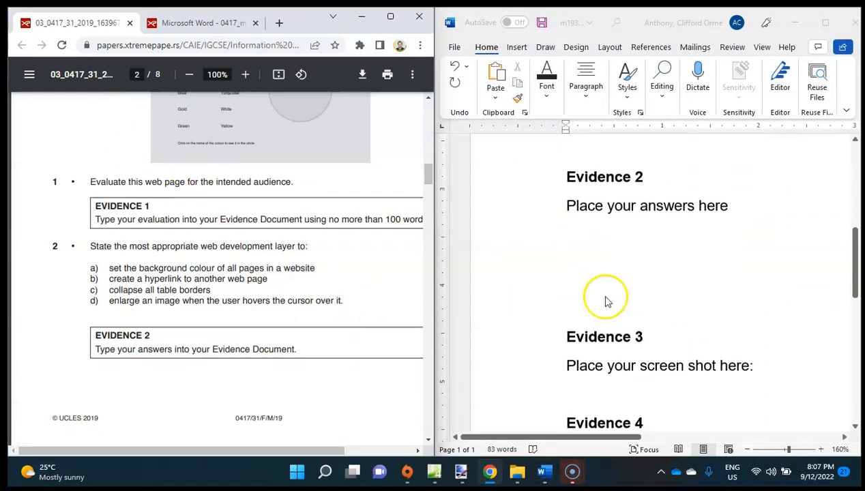
click(525, 217)
click(518, 227)
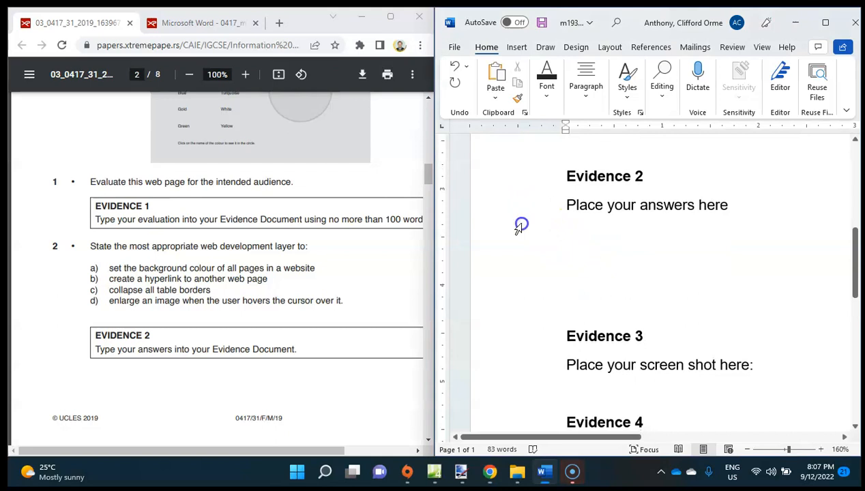
drag(519, 227, 659, 171)
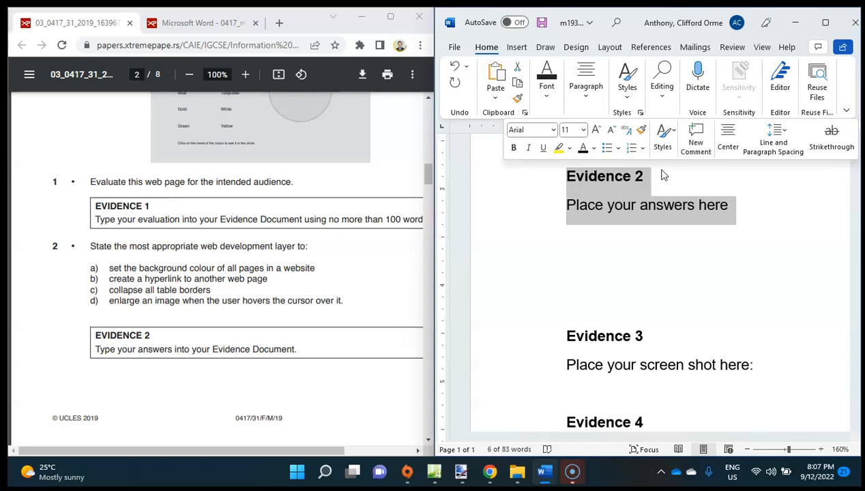
click(525, 229)
drag(525, 229, 548, 309)
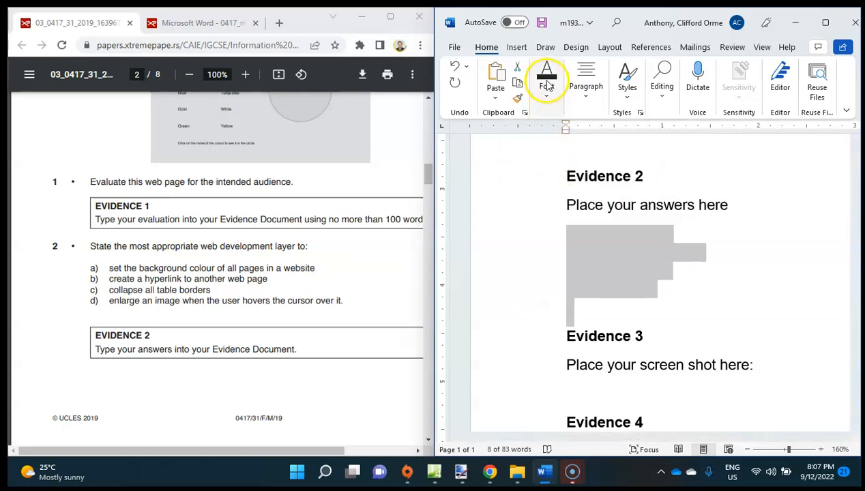
click(546, 84)
click(548, 80)
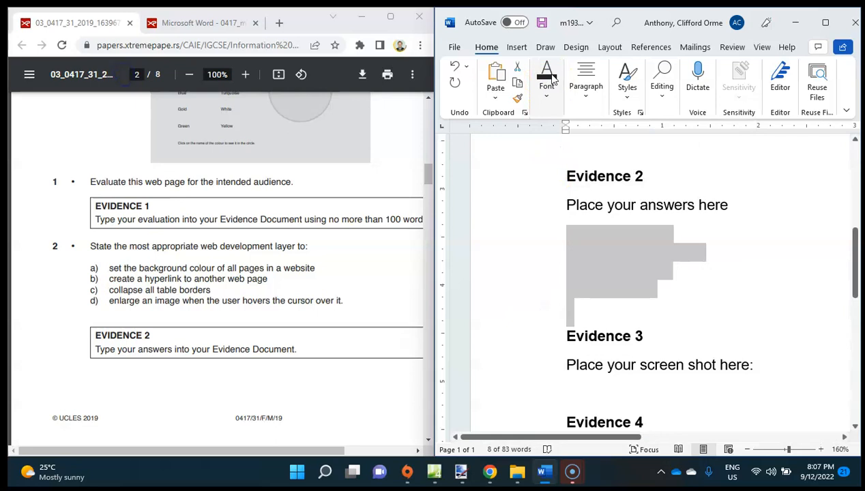
click(547, 83)
click(549, 93)
click(547, 87)
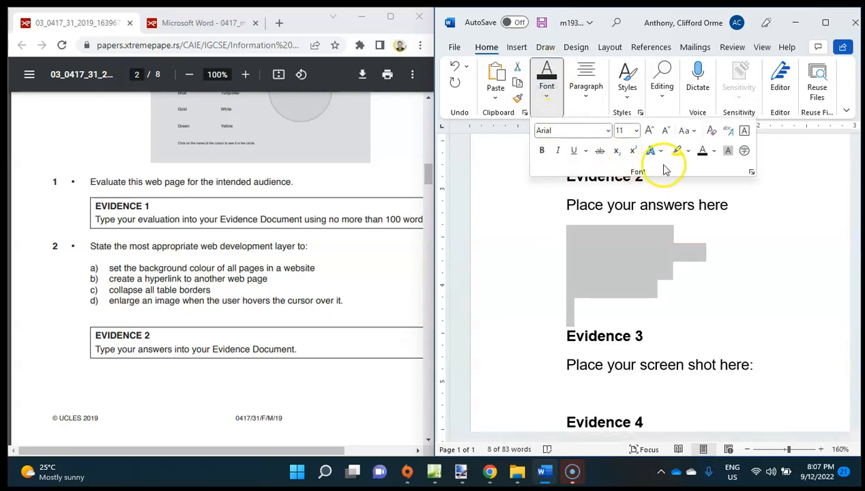
click(701, 151)
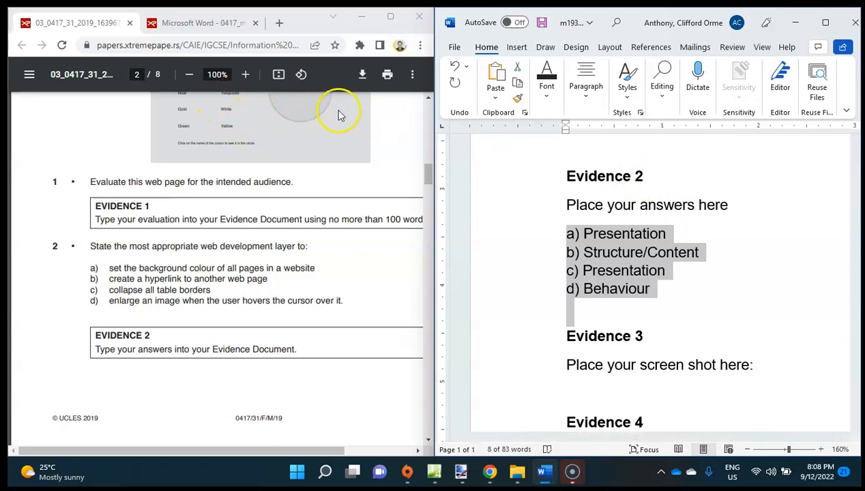
Review the Task 2 web page and compare question 2 parts a) to d) with the Evidence 2 answers.
scroll(324, 294, up, 1)
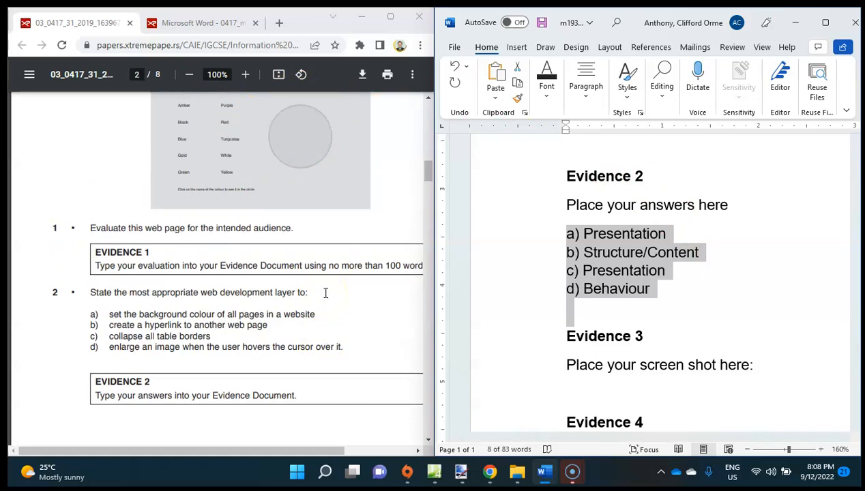
scroll(325, 293, up, 2)
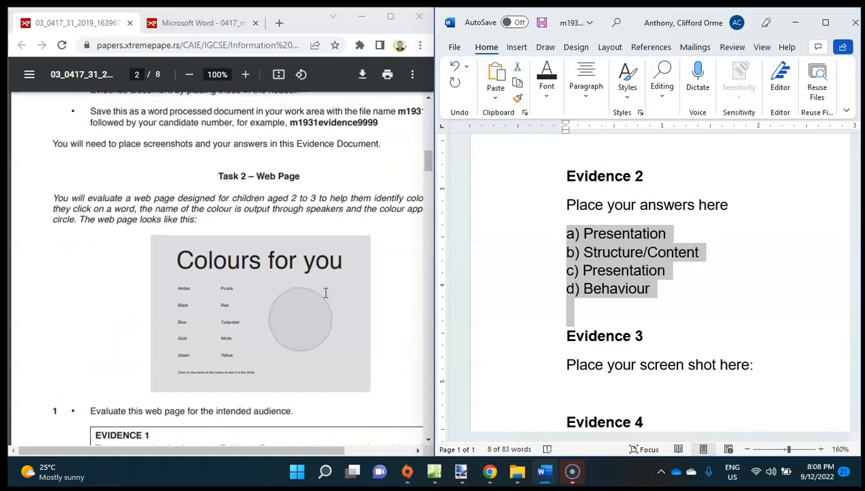
scroll(354, 297, down, 1)
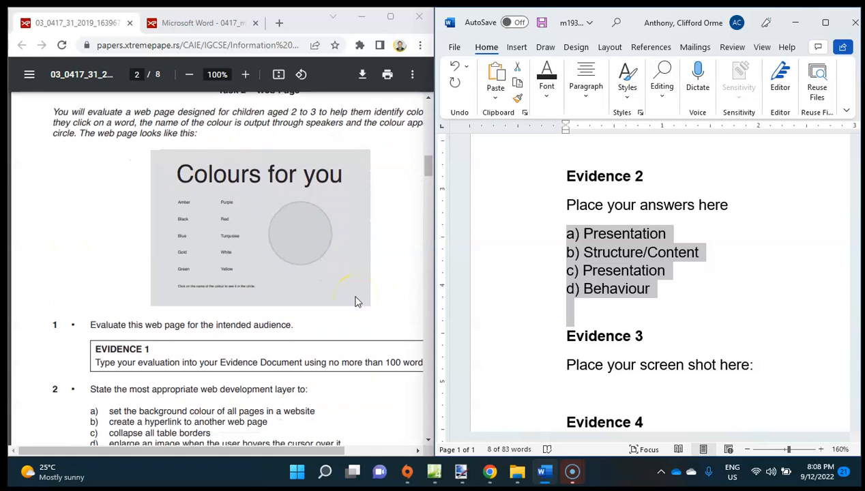
scroll(354, 300, down, 2)
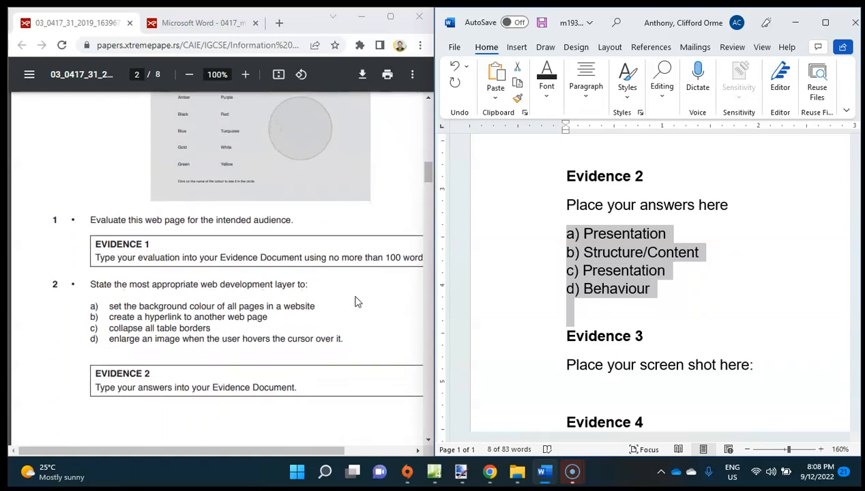
scroll(355, 301, down, 1)
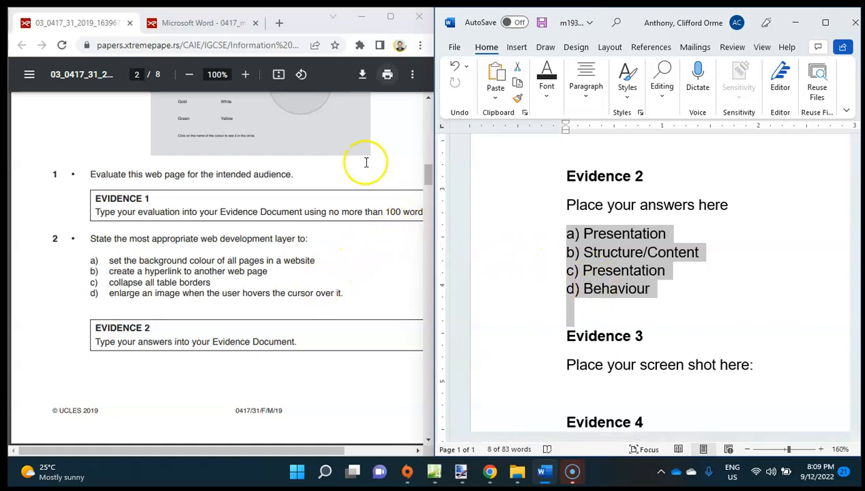
Maximize the question paper window and read page 3's instructions for the GGG_html folder, its source files and the Lilac.jpg image.
click(390, 16)
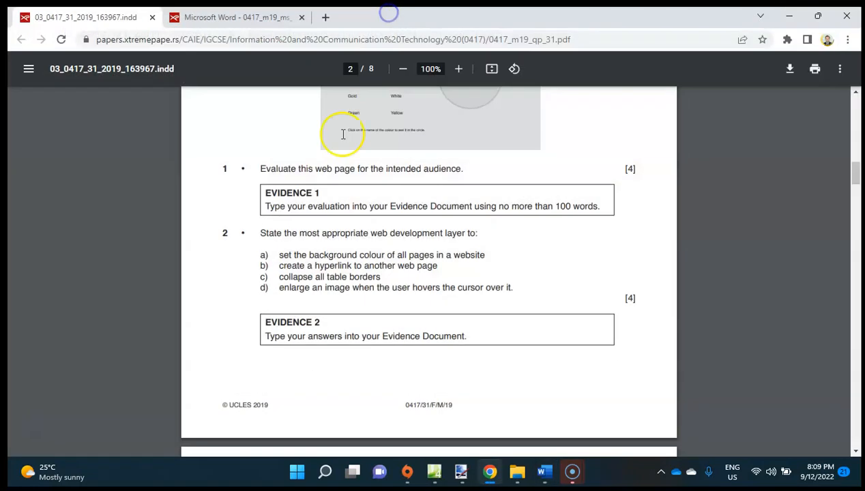
scroll(310, 341, down, 5)
right_click(310, 339)
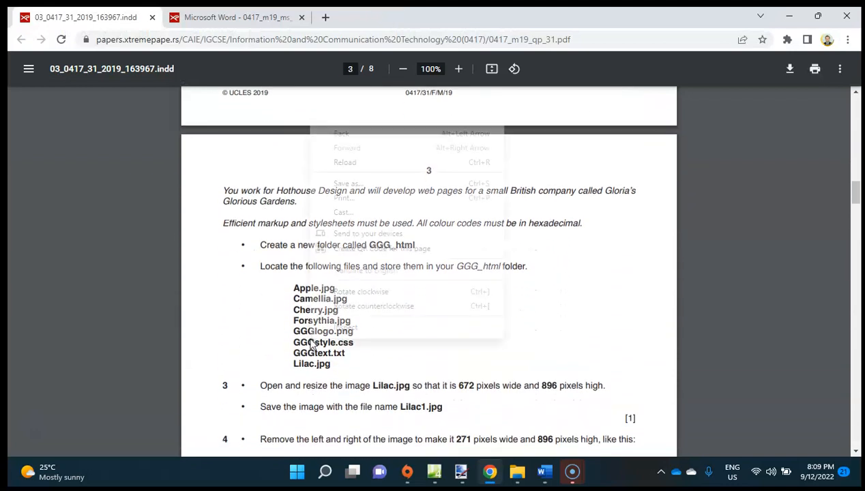
click(249, 341)
scroll(250, 341, down, 2)
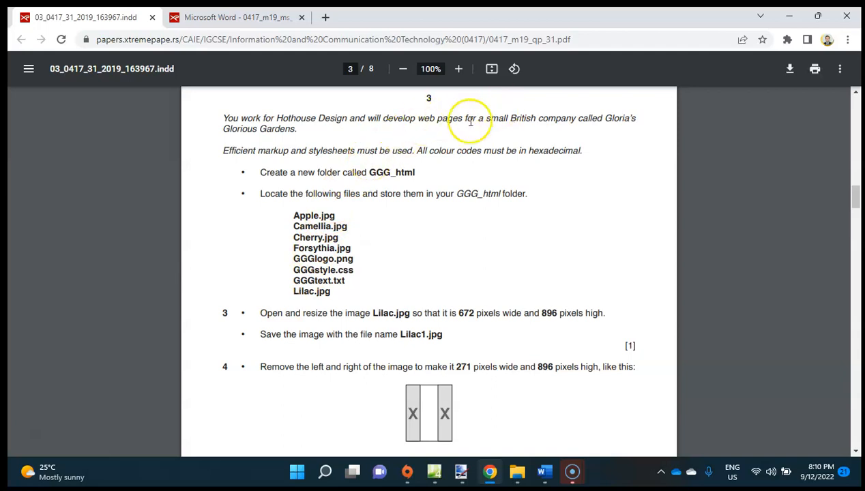
Move the question paper window aside, minimize the Word document and open the m1931evidence9999 folder from the desktop.
drag(418, 168, 386, 170)
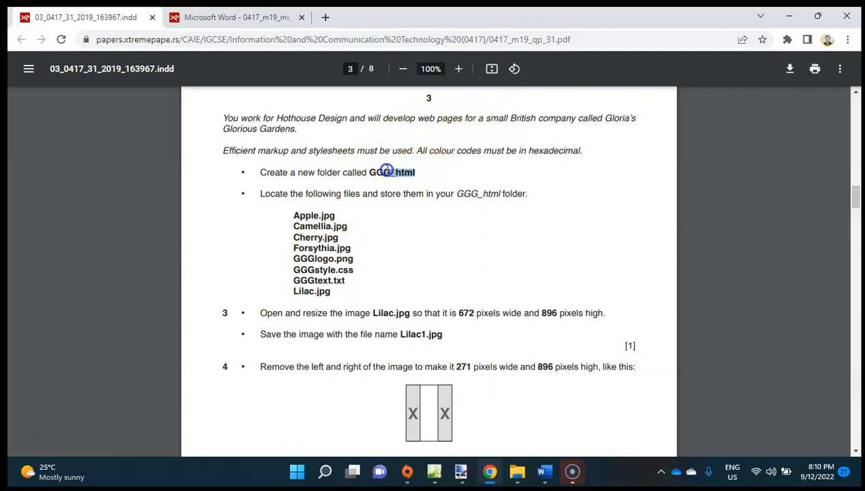
drag(665, 19, 415, 52)
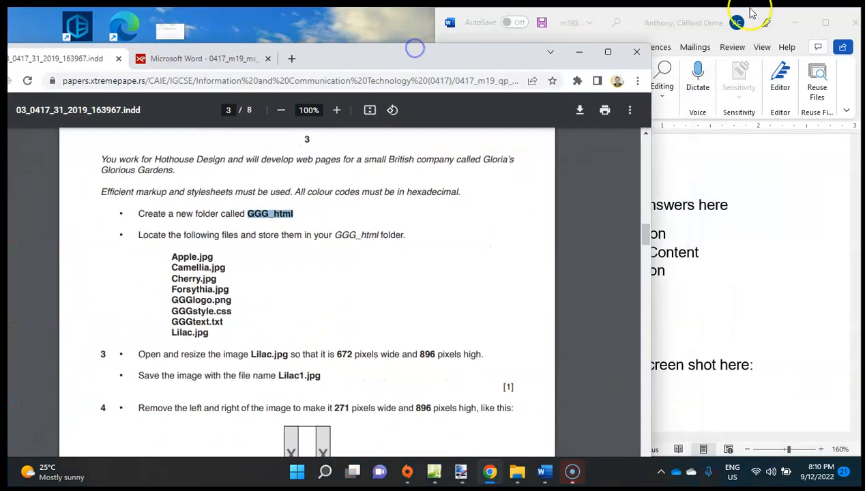
click(794, 23)
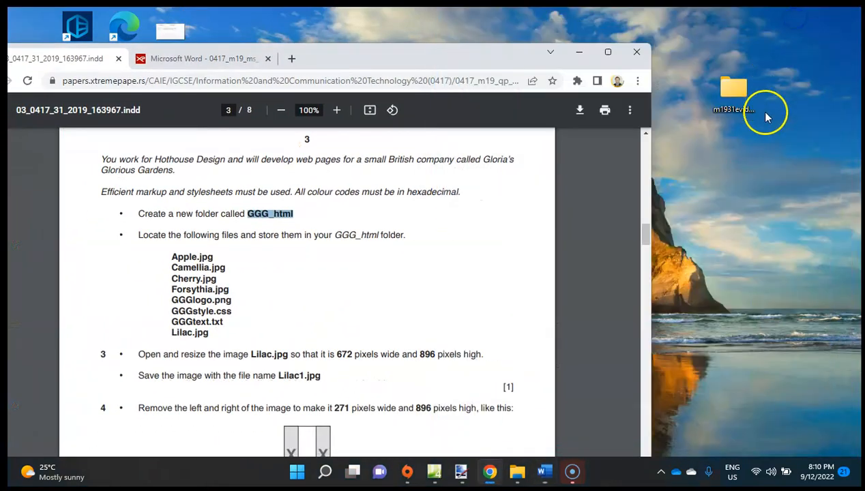
double_click(733, 86)
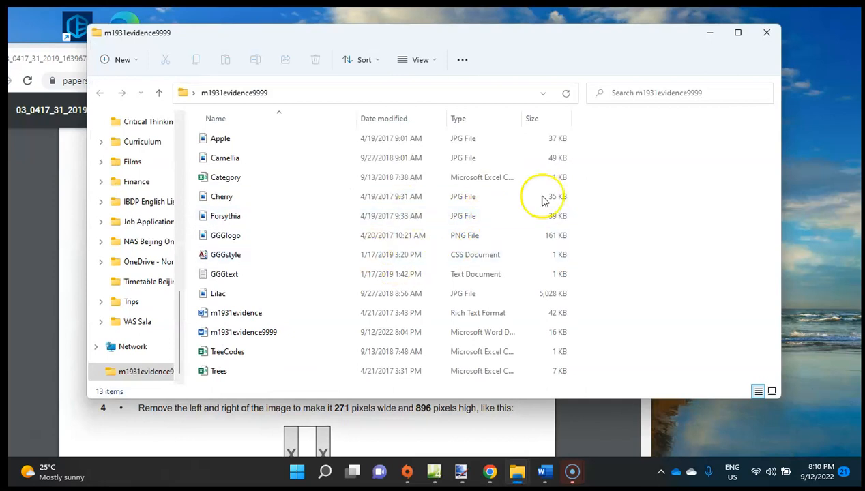
Create a new folder named GGG_html inside the m1931evidence9999 folder.
right_click(679, 230)
mouse_move(716, 328)
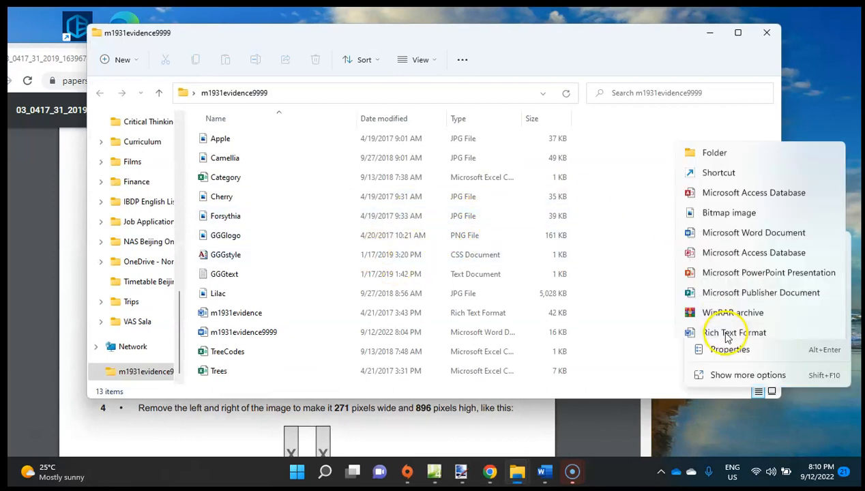
click(716, 87)
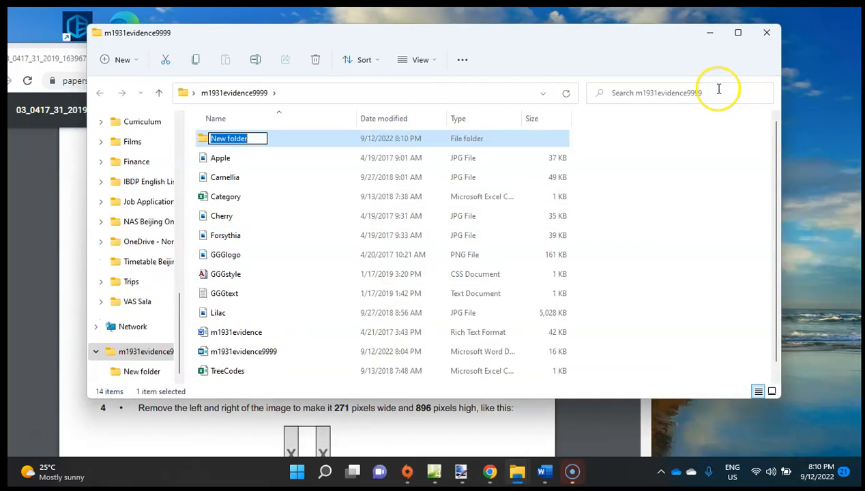
text(GGG_html)
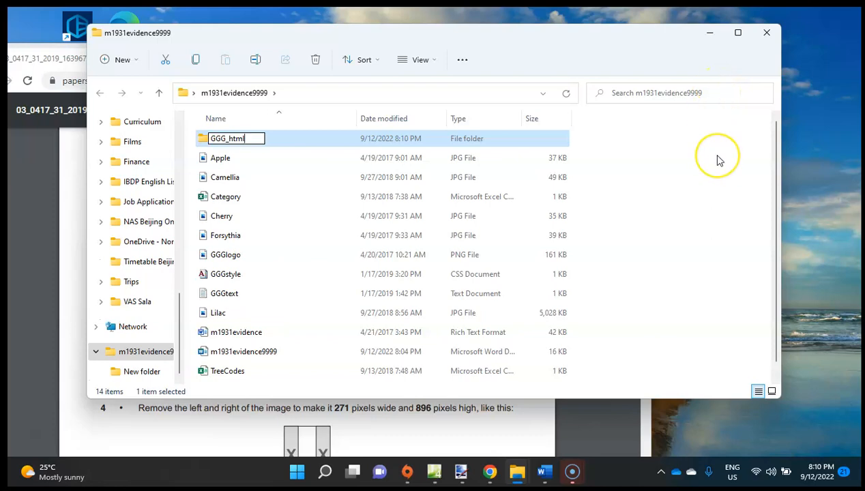
key(Return)
Move Apple, Camellia, Cherry, Forsythia, GGGlogo, GGGstyle, GGGtext and Lilac into the GGG_html folder, checking them against the list in the question paper.
drag(508, 37, 794, 86)
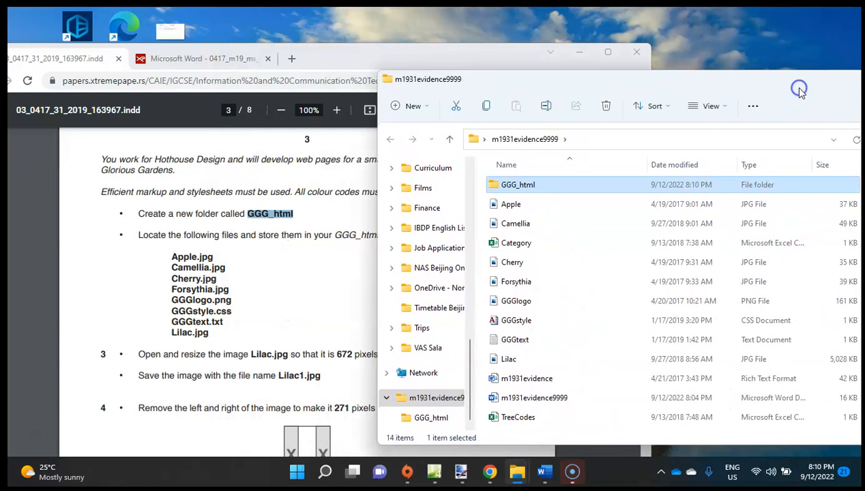
click(300, 264)
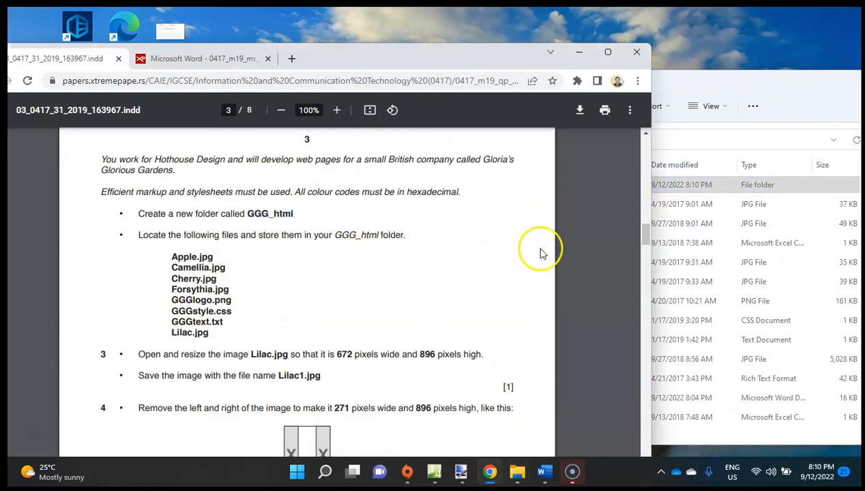
click(706, 270)
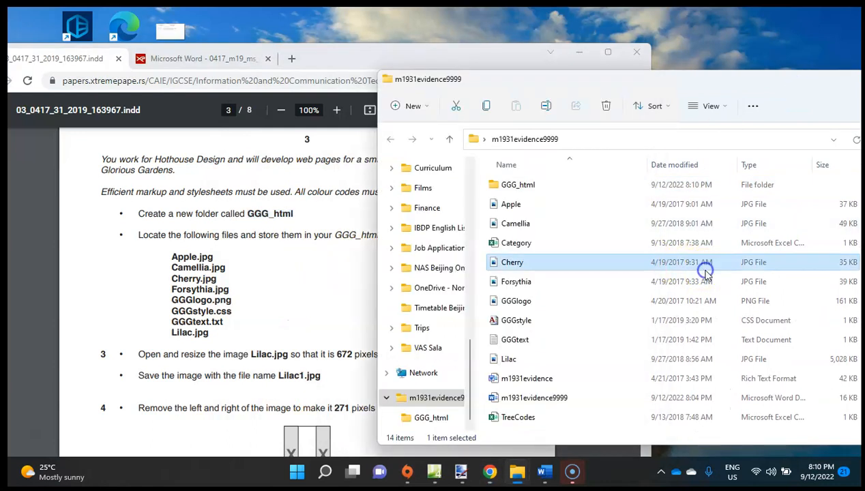
click(505, 206)
ctrl+click(519, 223)
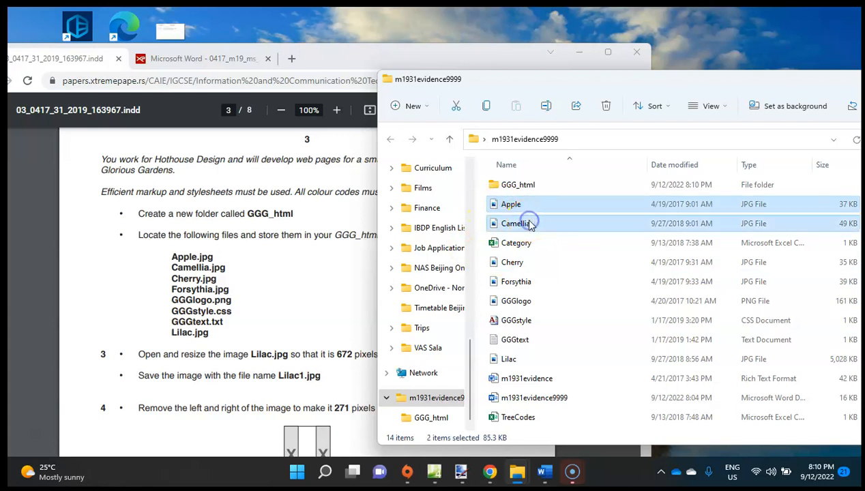
ctrl+click(539, 266)
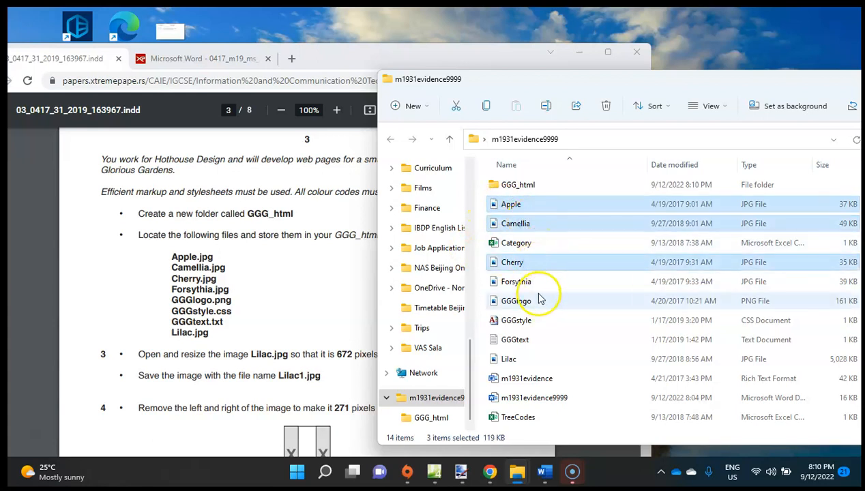
ctrl+click(537, 284)
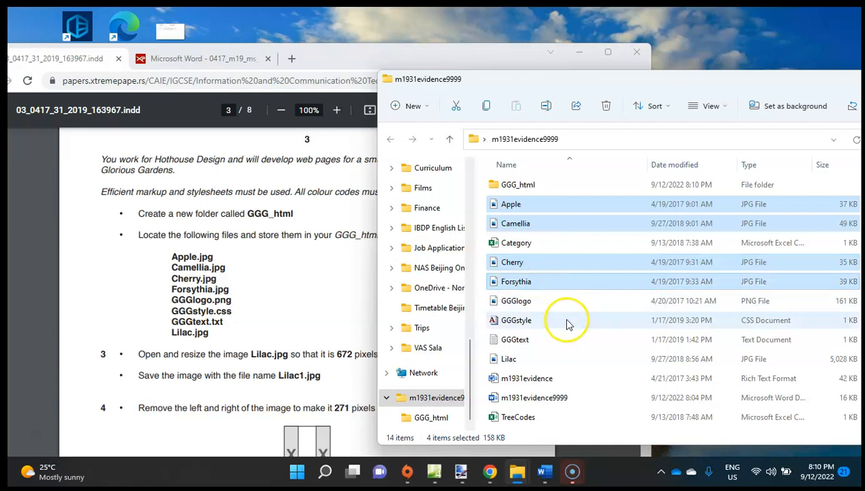
ctrl+click(546, 308)
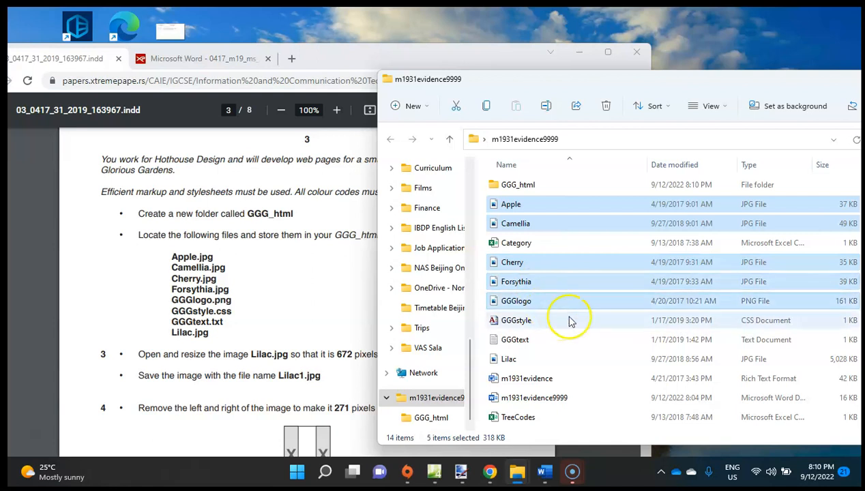
ctrl+click(559, 329)
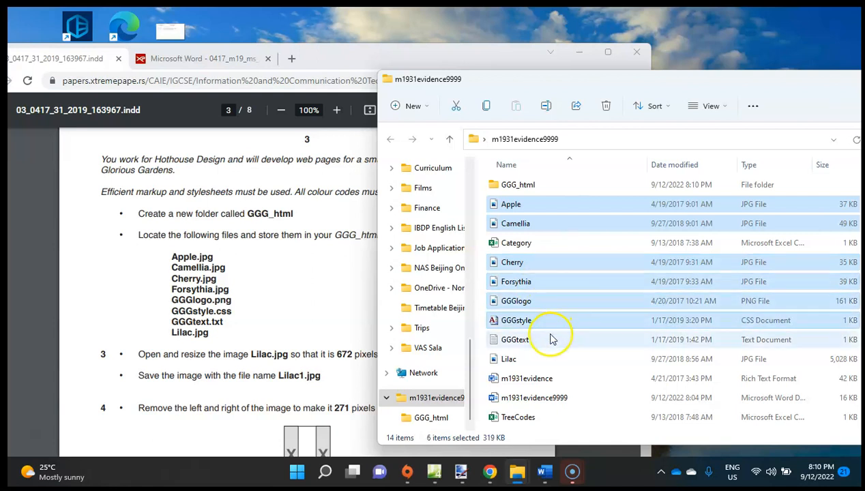
ctrl+click(544, 340)
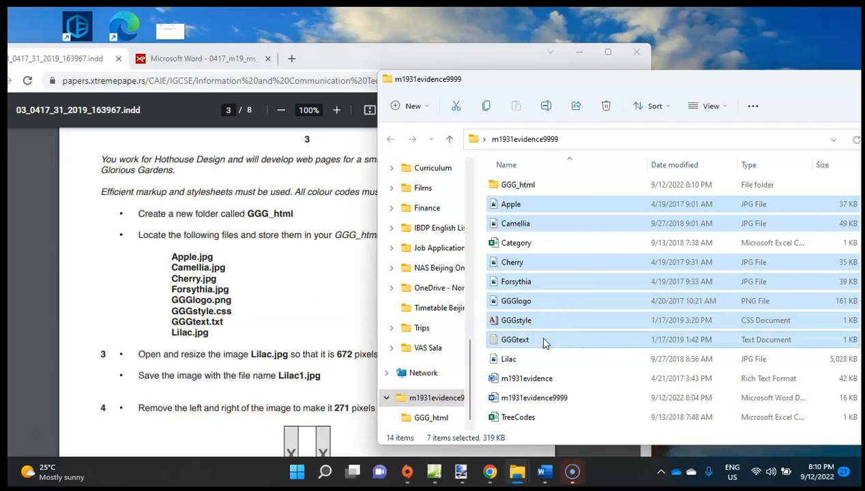
ctrl+click(542, 360)
drag(512, 204, 517, 185)
Read questions 3 to 5 about the Lilac image in the question paper and open the GGG_html folder.
click(289, 290)
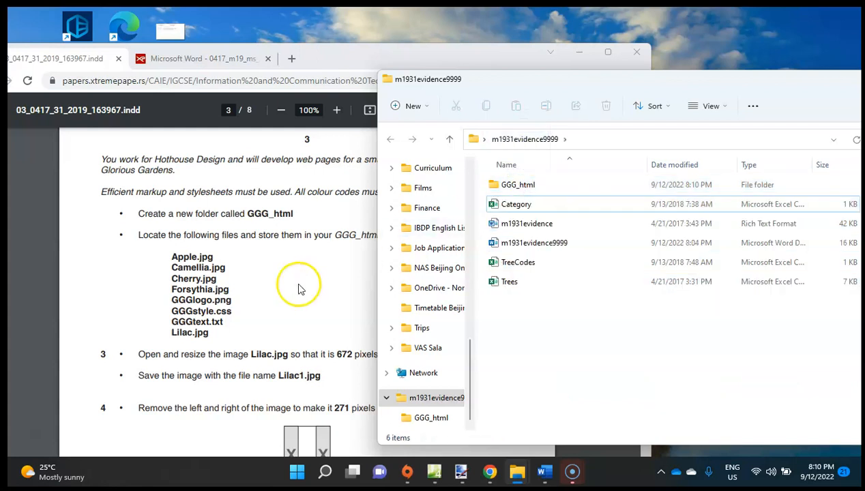
scroll(288, 293, down, 1)
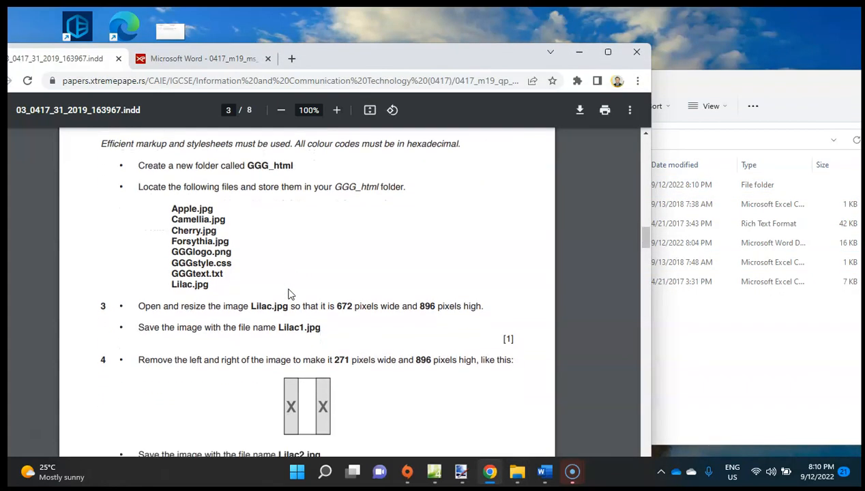
scroll(287, 294, down, 1)
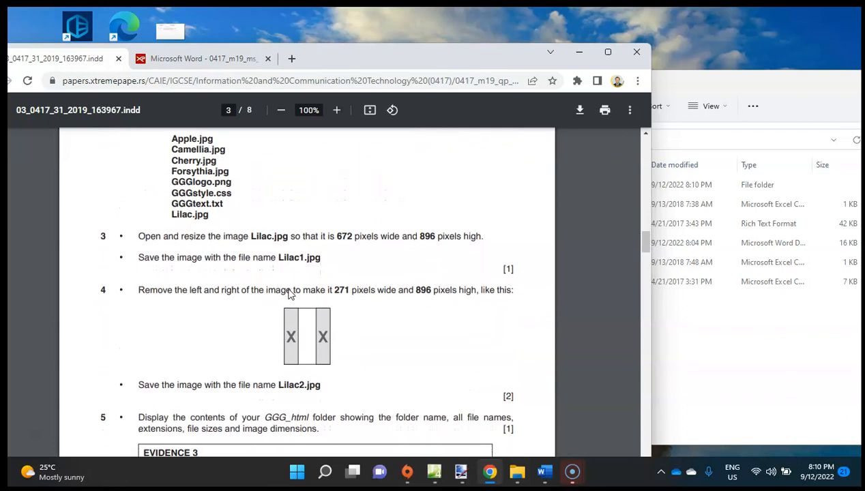
click(703, 393)
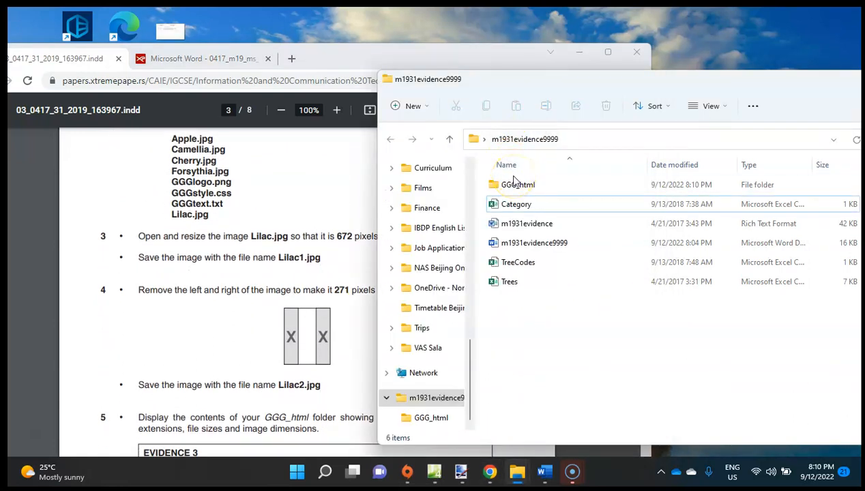
double_click(513, 184)
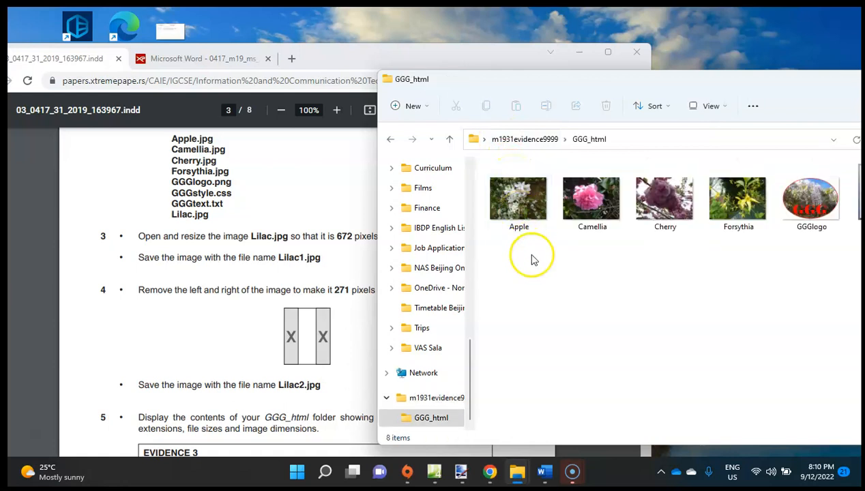
Open the Lilac image from the GGG_html folder in paint.net and choose to install the program update on exit.
drag(703, 82, 442, 77)
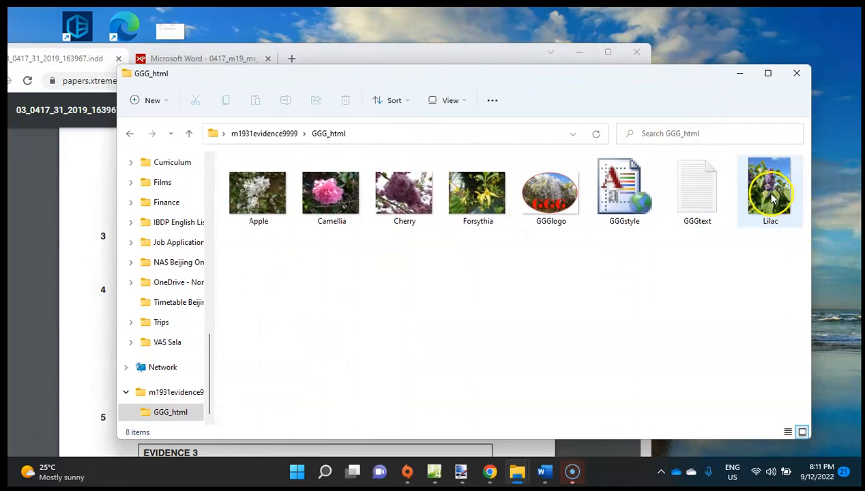
click(773, 198)
right_click(773, 198)
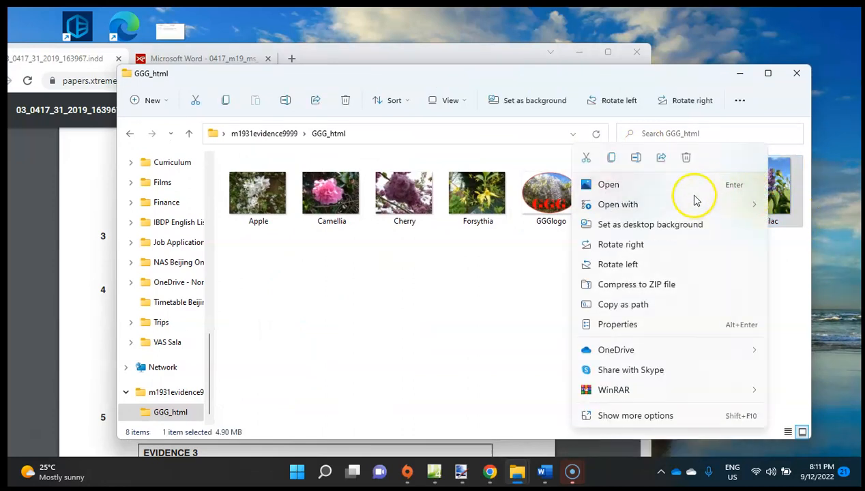
mouse_move(672, 204)
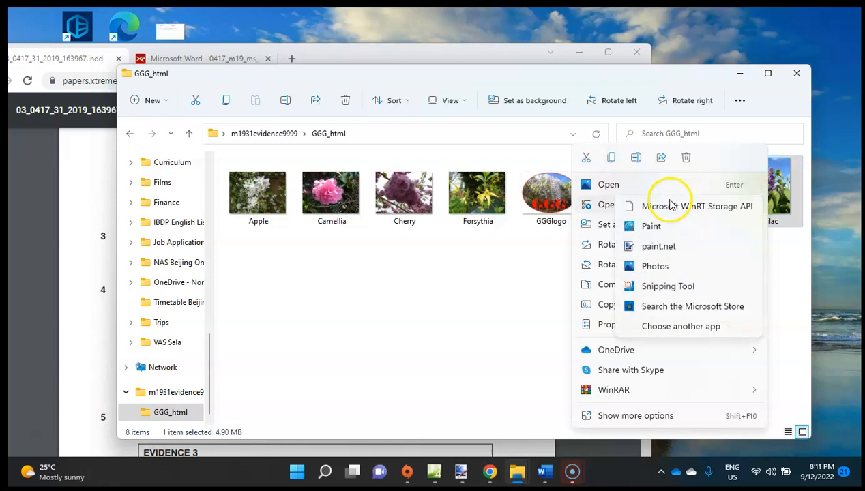
click(659, 246)
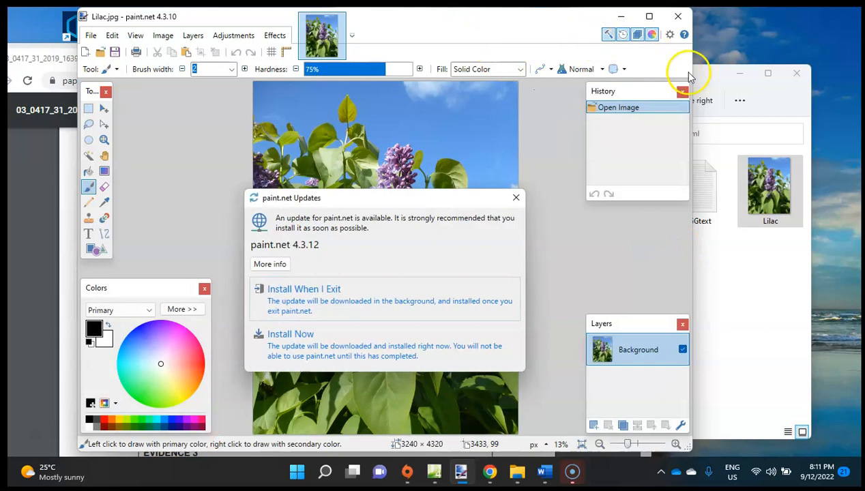
click(371, 300)
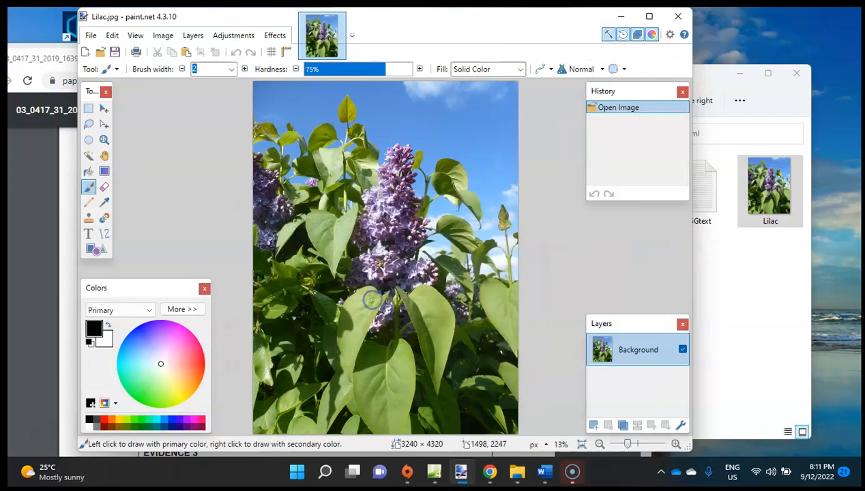
Minimize the GGG_html folder window and place the paint.net window beside question 3 of the question paper.
mouse_move(409, 22)
mouse_down()
mouse_move(444, 13)
mouse_move(813, 27)
mouse_move(747, 43)
mouse_up()
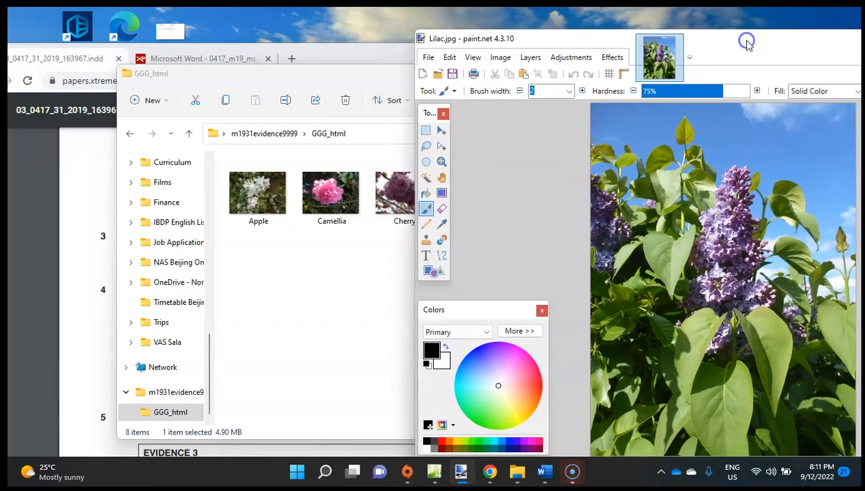
click(283, 271)
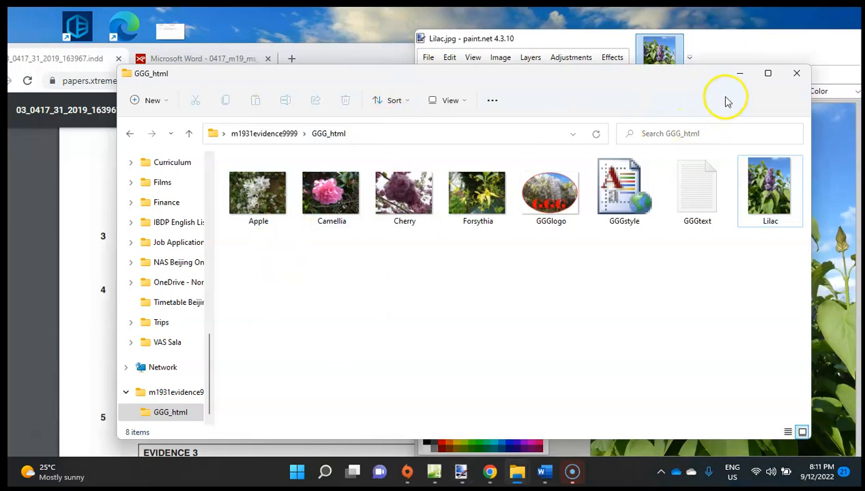
click(738, 72)
click(207, 283)
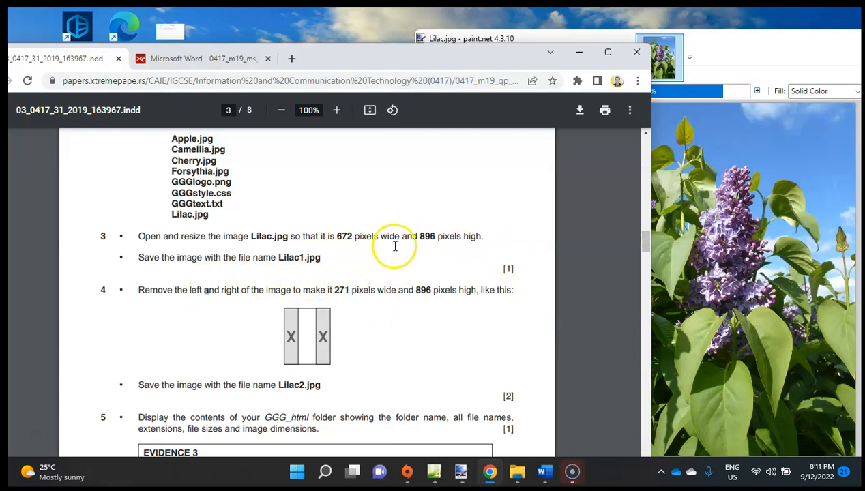
click(694, 239)
mouse_move(724, 42)
mouse_down()
mouse_move(759, 131)
mouse_move(779, 157)
mouse_move(852, 169)
mouse_move(585, 51)
mouse_up()
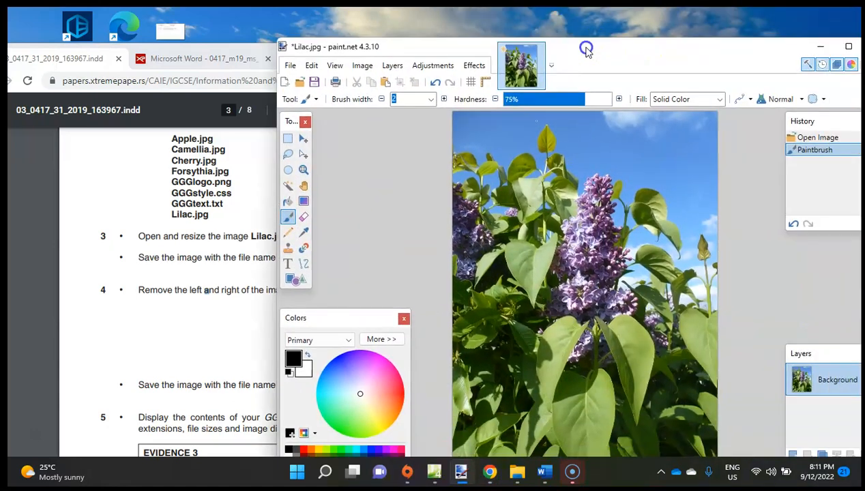
click(359, 65)
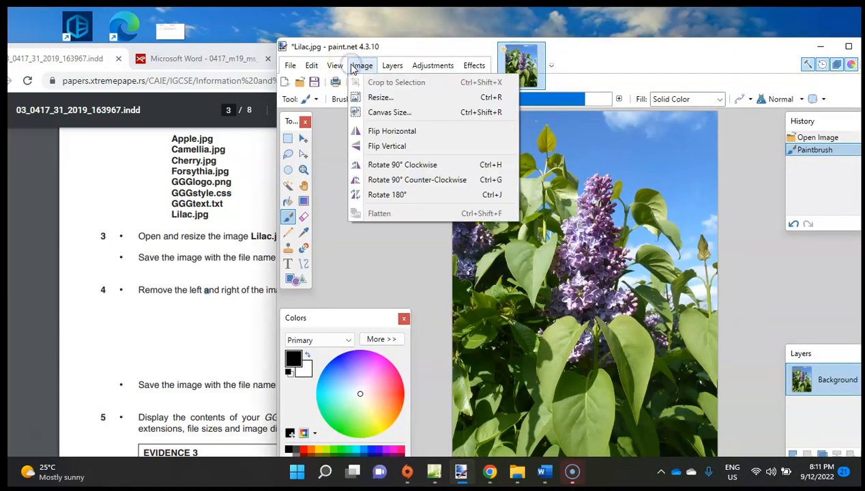
click(420, 131)
click(409, 101)
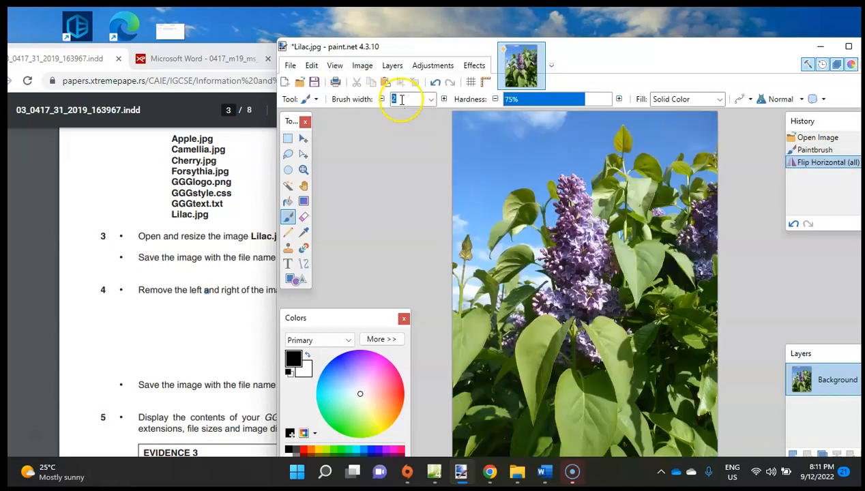
key(ctrl+z)
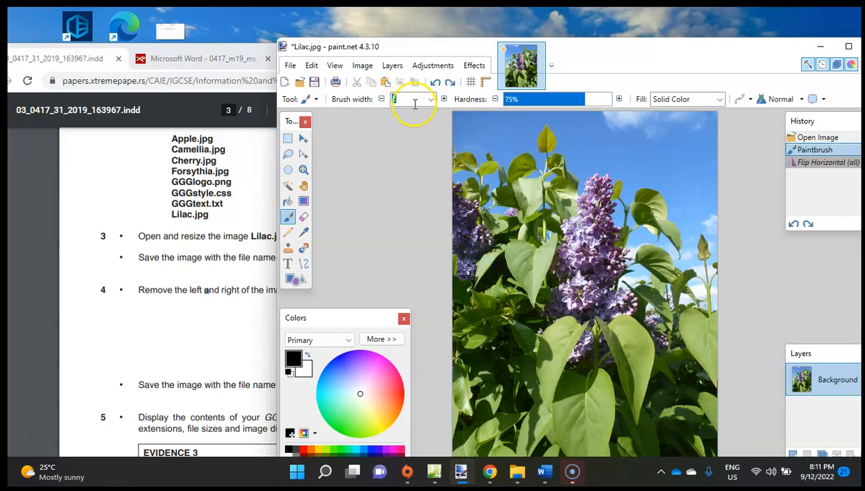
Start a resize of the Lilac image and set its width to 672 pixels with the aspect ratio maintained, checking the size in question 3.
click(392, 66)
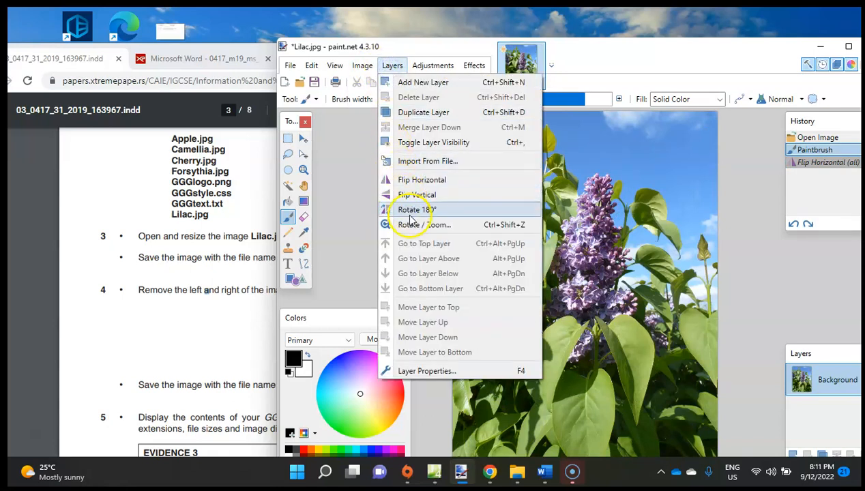
mouse_move(362, 66)
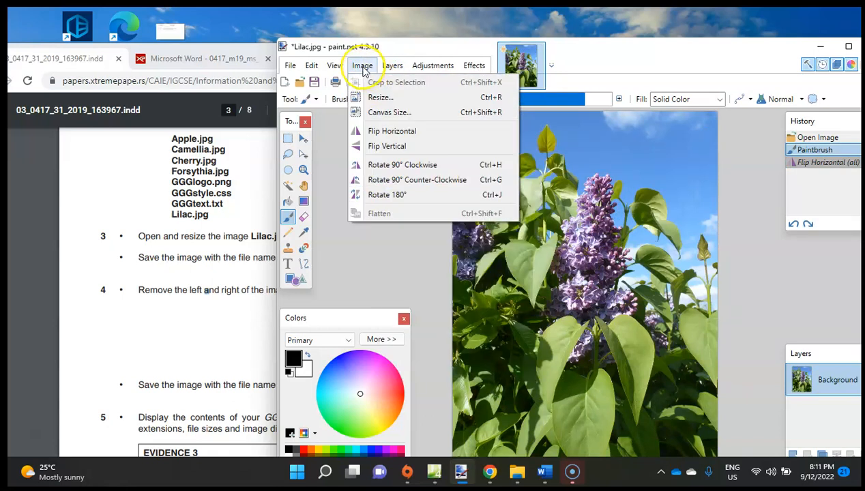
click(389, 99)
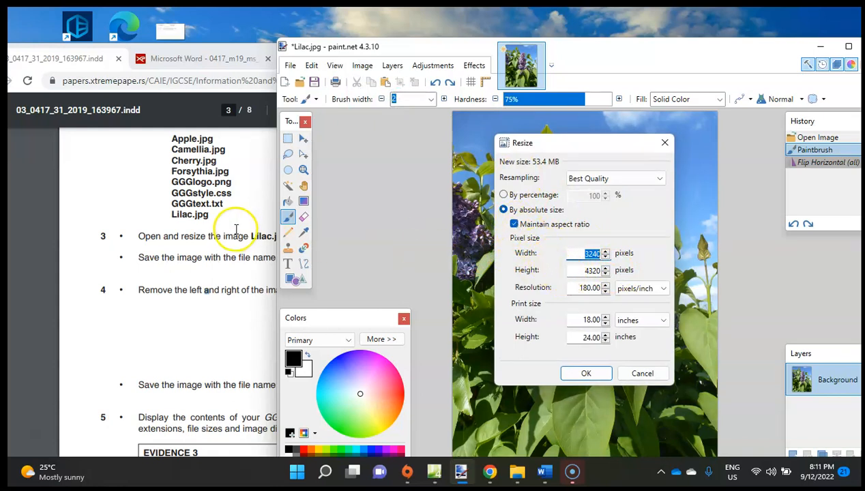
click(524, 229)
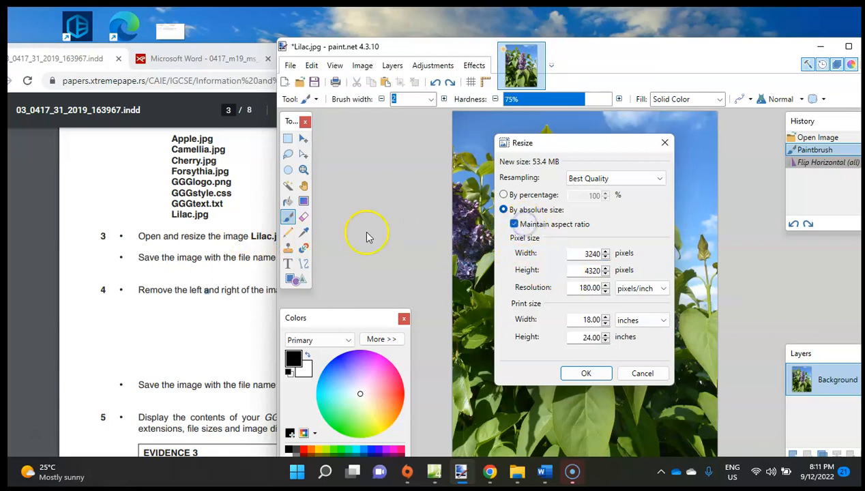
click(245, 270)
click(670, 256)
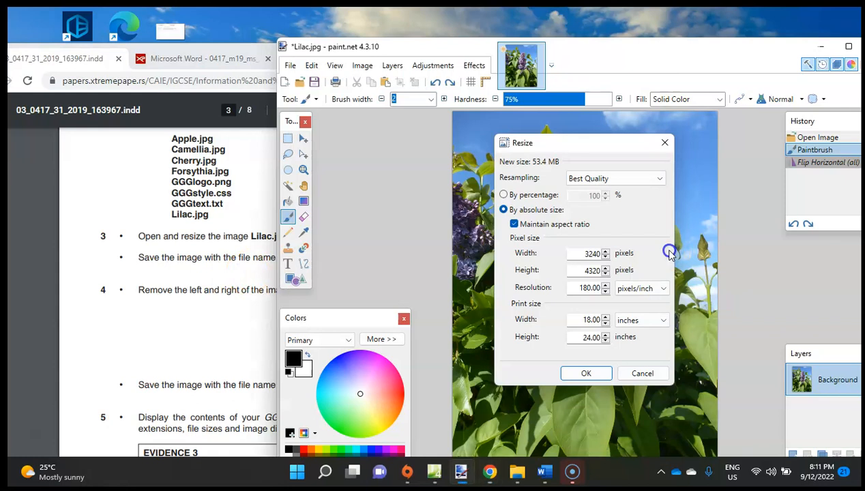
double_click(595, 252)
text(672)
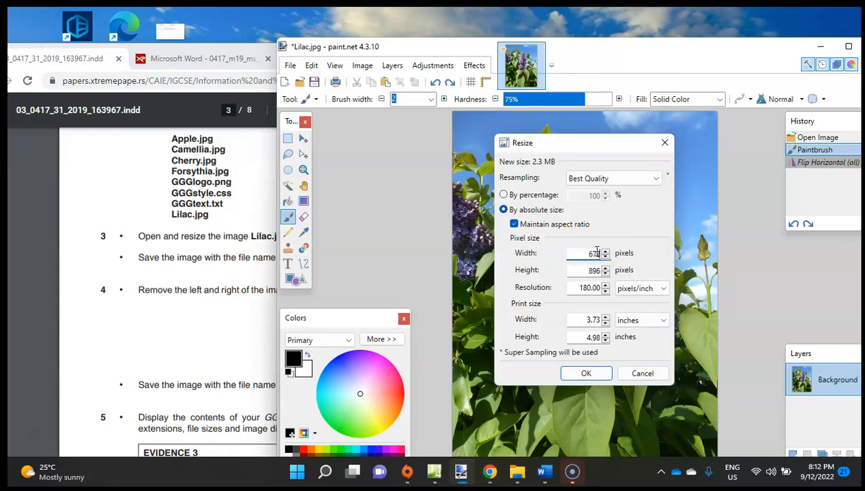
click(188, 261)
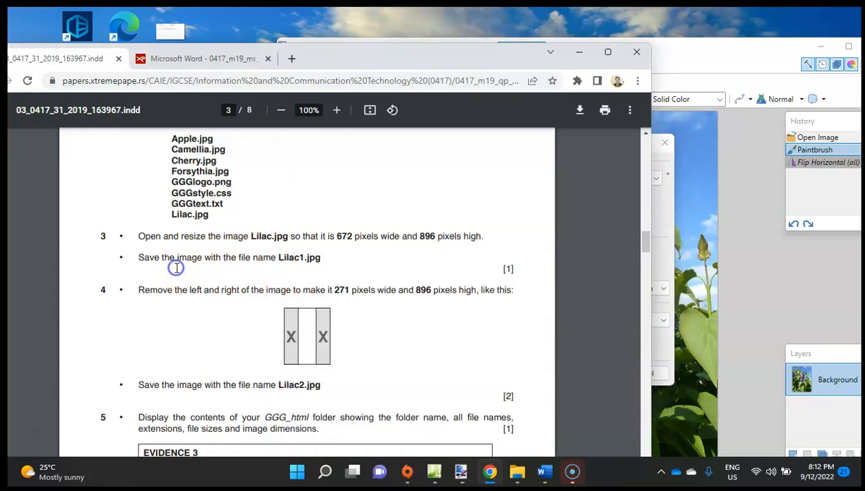
click(665, 240)
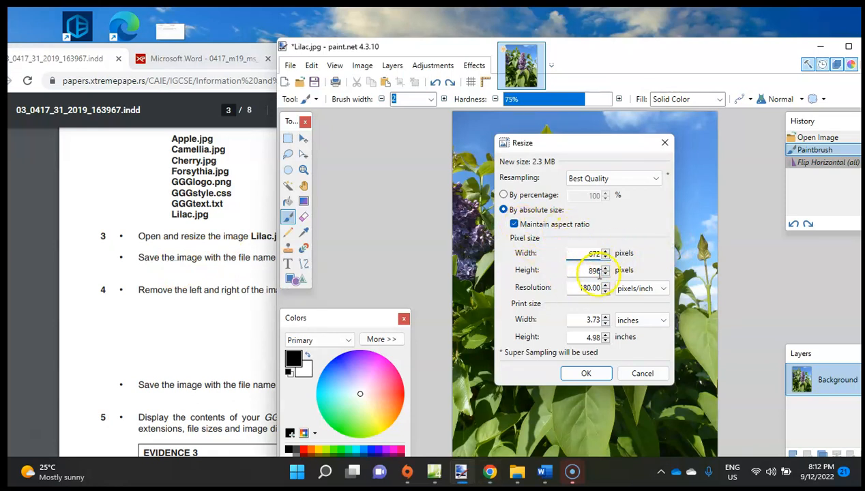
Try a height of 1200 pixels with the aspect ratio unlocked.
click(513, 223)
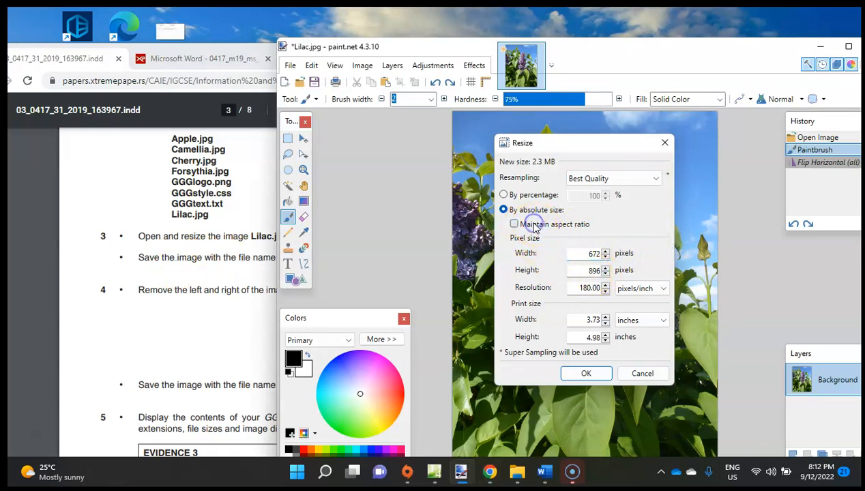
click(581, 270)
text(1200)
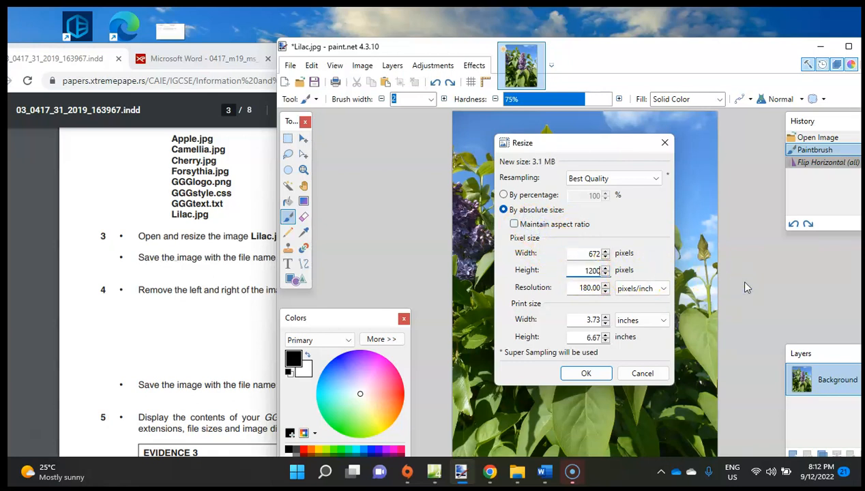
key(BackSpace)
Set the height to 896 pixels, turn on maintaining the aspect ratio and apply the resize.
text(896)
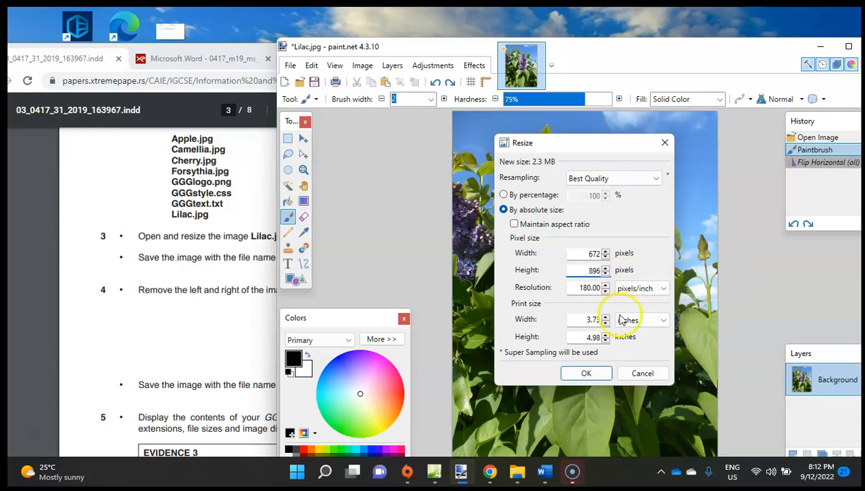
click(525, 223)
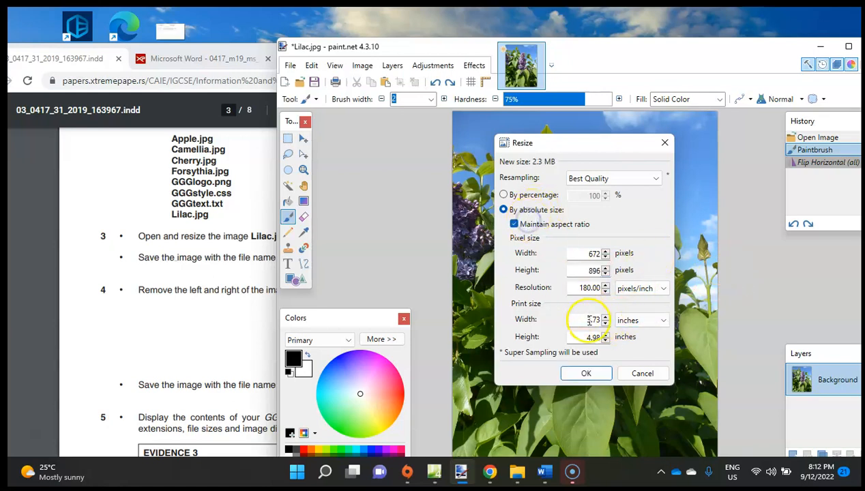
click(586, 373)
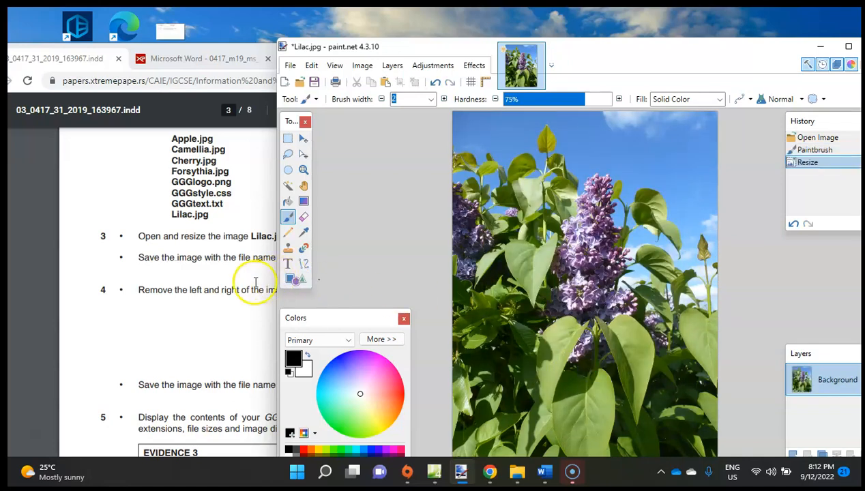
Save the resized image as the JPEG file Lilac1 in the GGG_html folder at quality 95, checking the required file name in question 3.
click(199, 290)
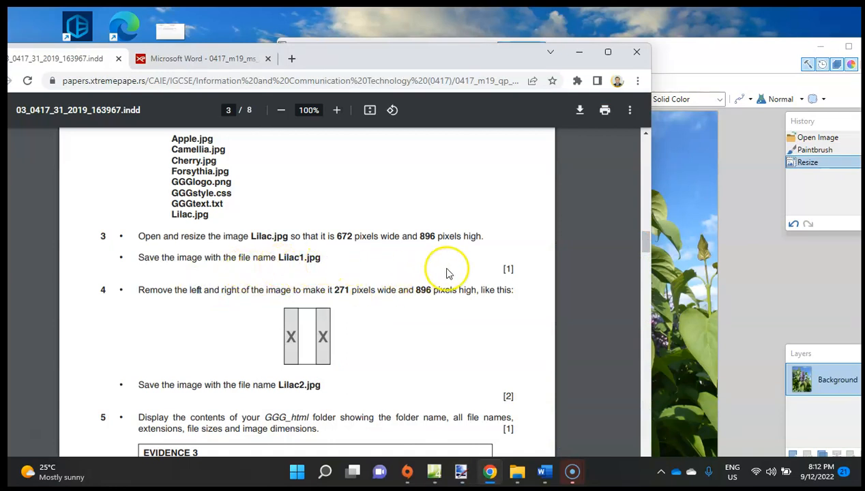
click(753, 244)
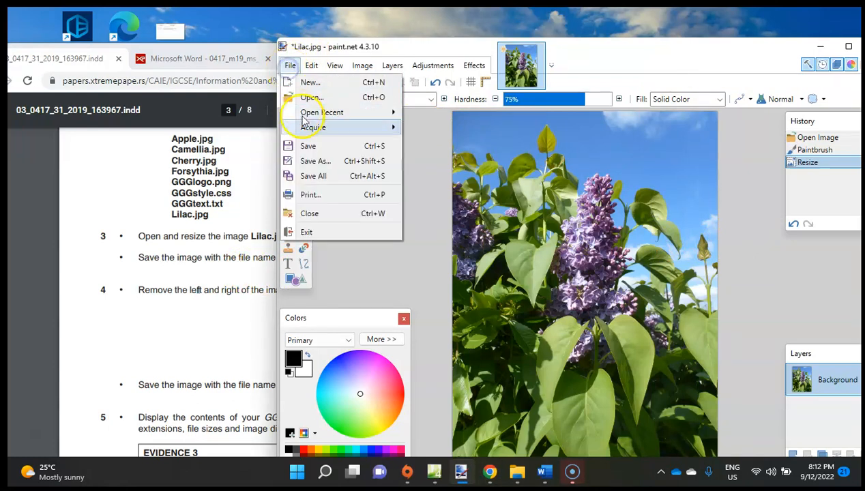
click(315, 161)
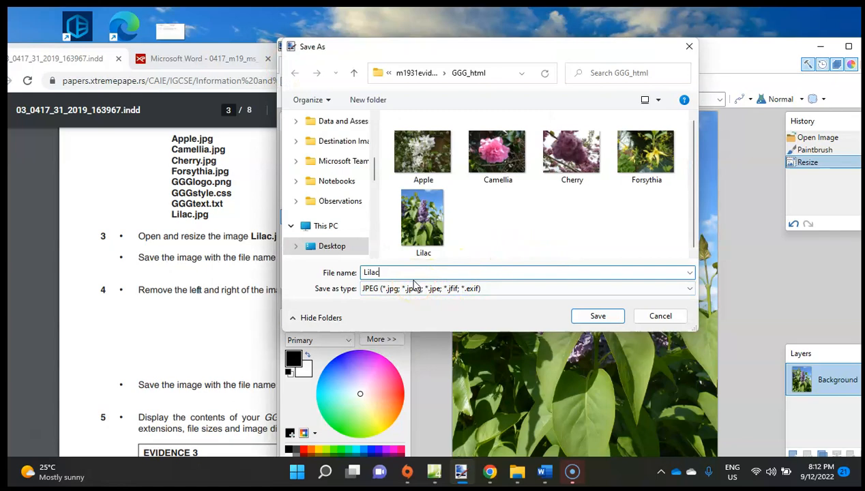
click(595, 315)
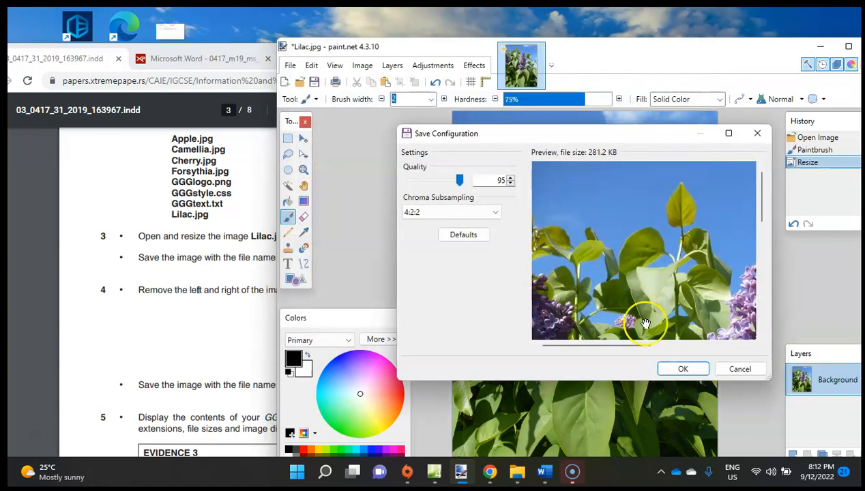
click(682, 368)
Read question 4 about removing the left and right of the image, and maximize the paint.net window.
click(195, 286)
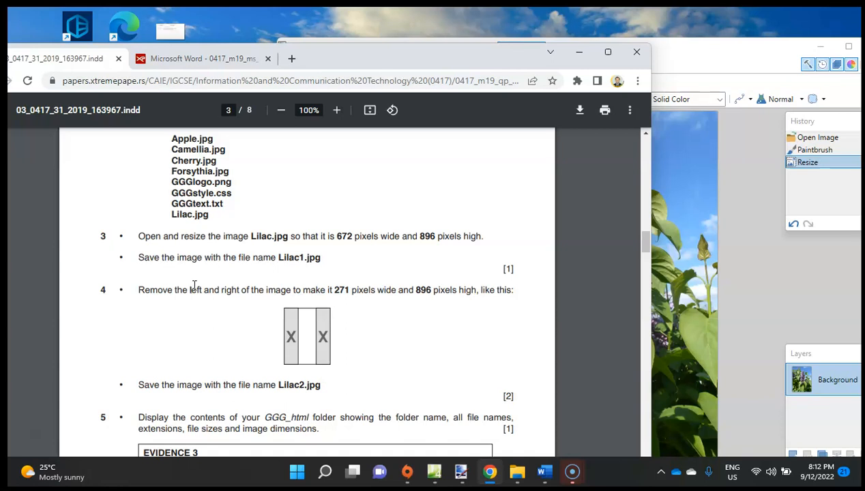
click(738, 124)
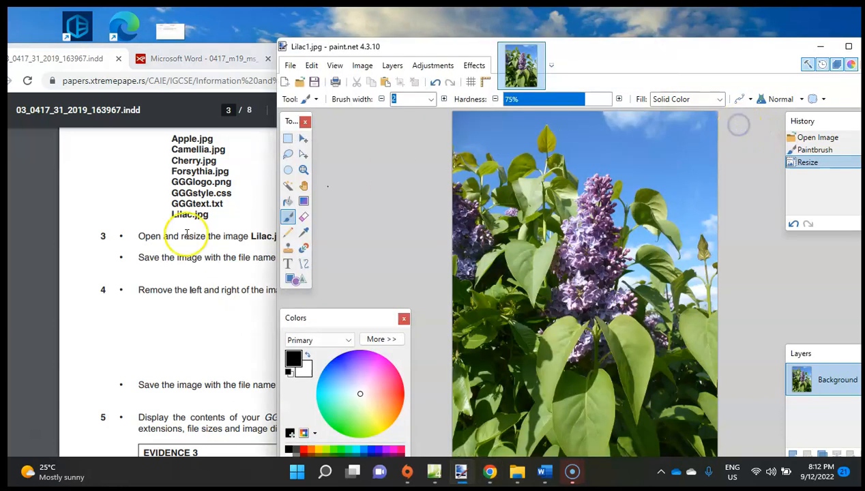
click(170, 218)
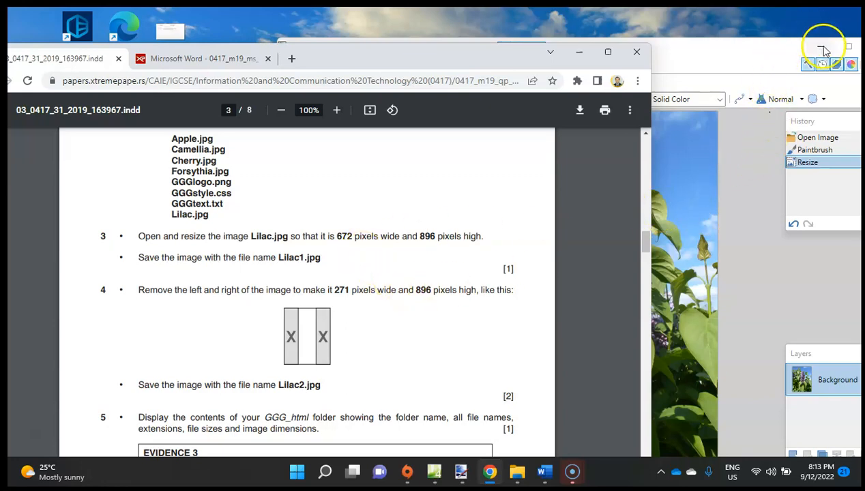
click(848, 46)
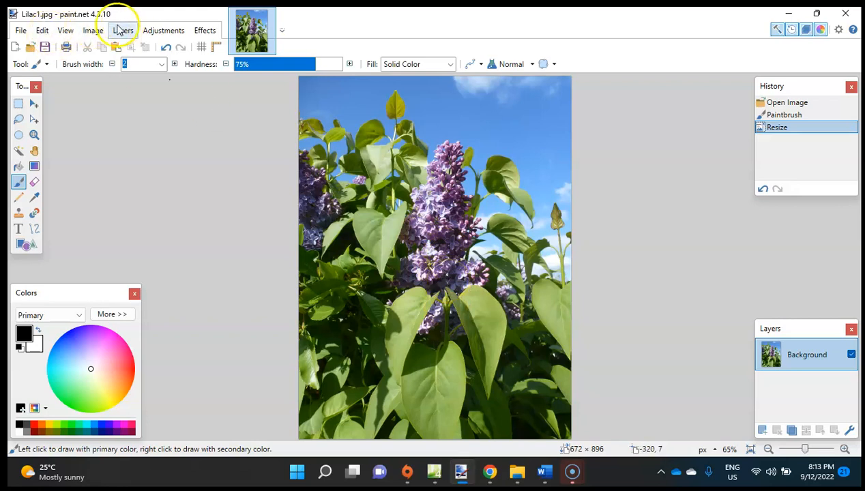
Select a full-height rectangle about 291 × 896 pixels around the central flower and crop the image to the selection.
click(37, 108)
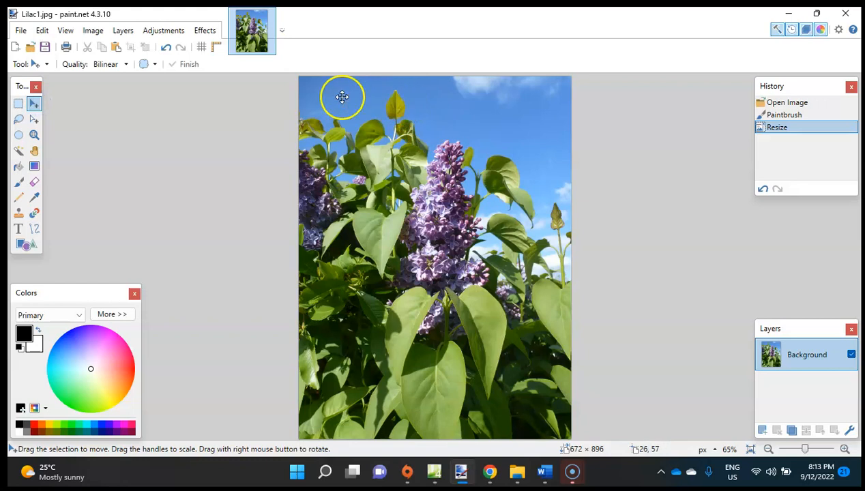
click(18, 106)
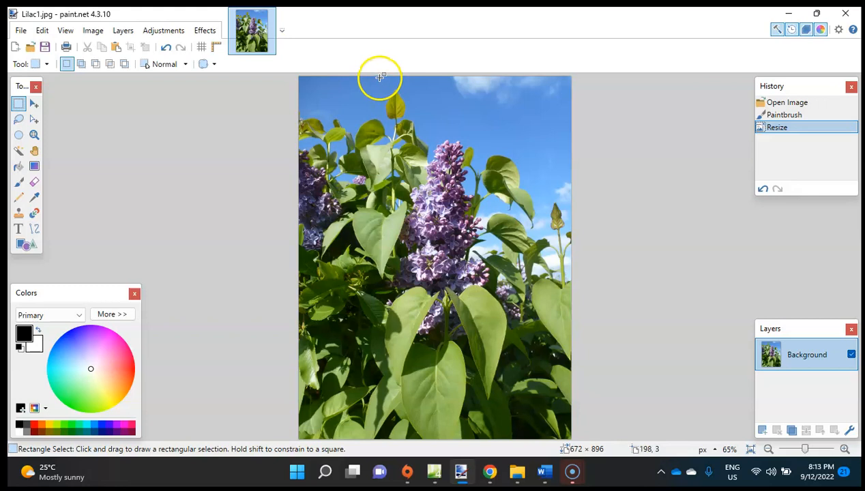
drag(379, 75, 496, 447)
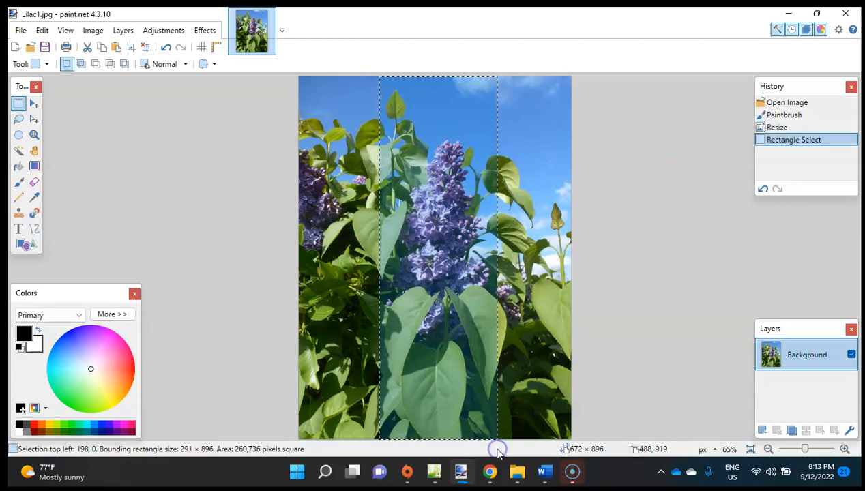
click(94, 31)
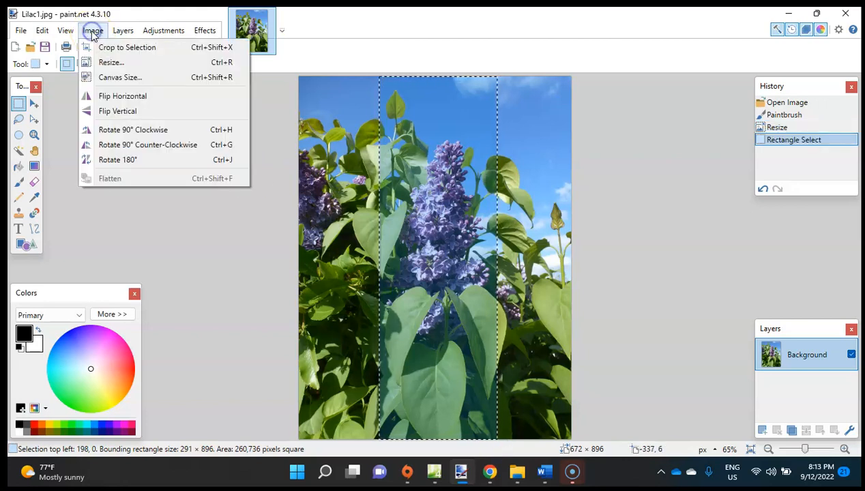
click(106, 50)
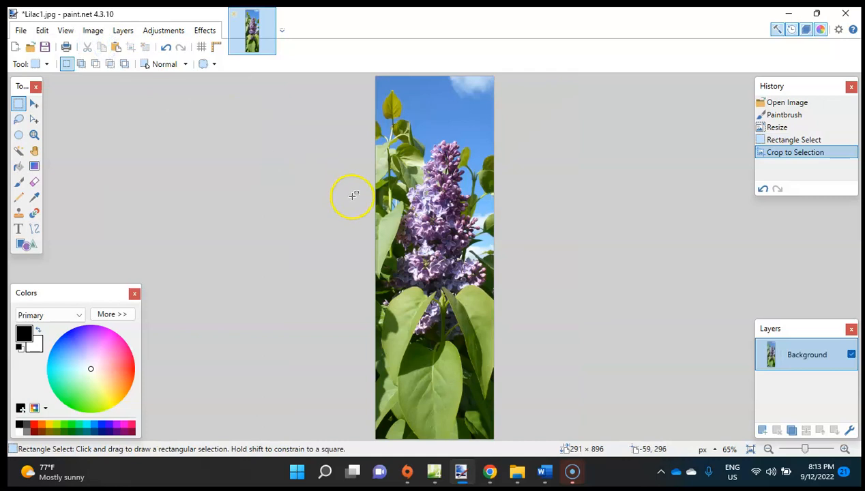
Resize the cropped image to 271 pixels wide and 896 pixels high without maintaining the aspect ratio, following question 4.
click(93, 30)
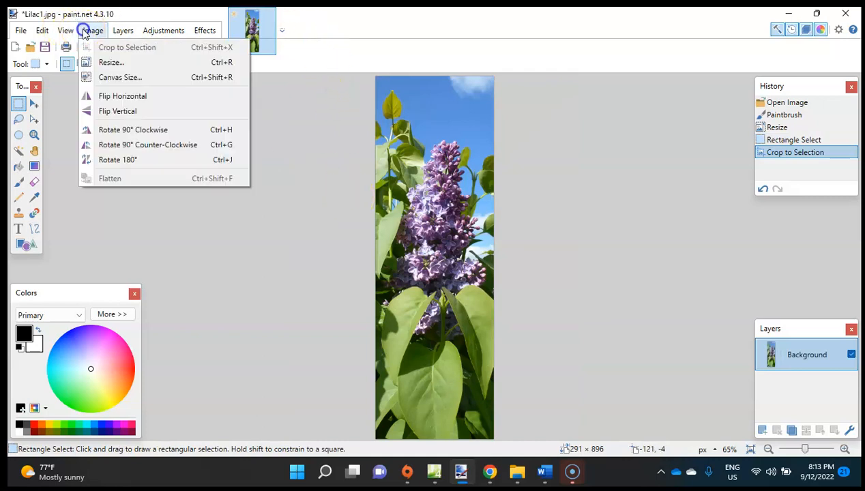
click(110, 62)
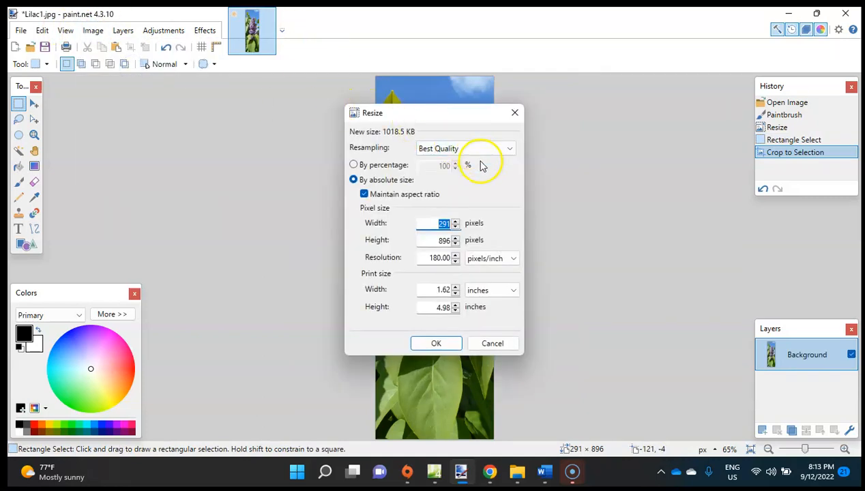
click(493, 473)
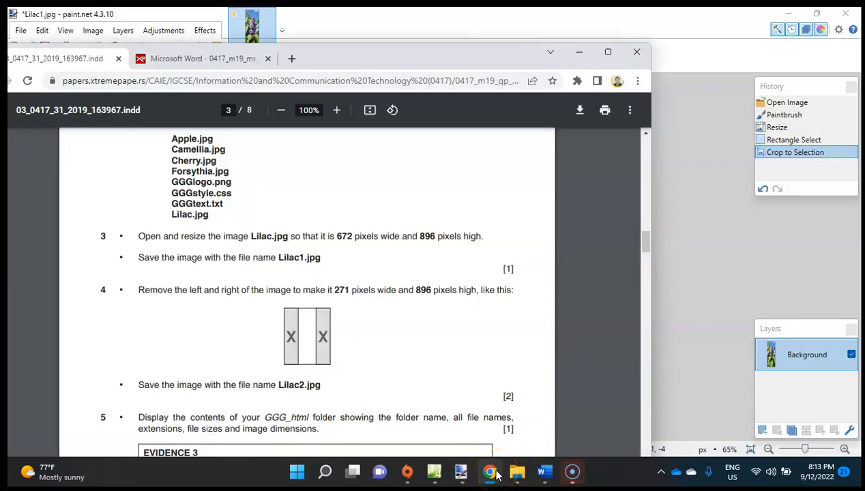
click(491, 473)
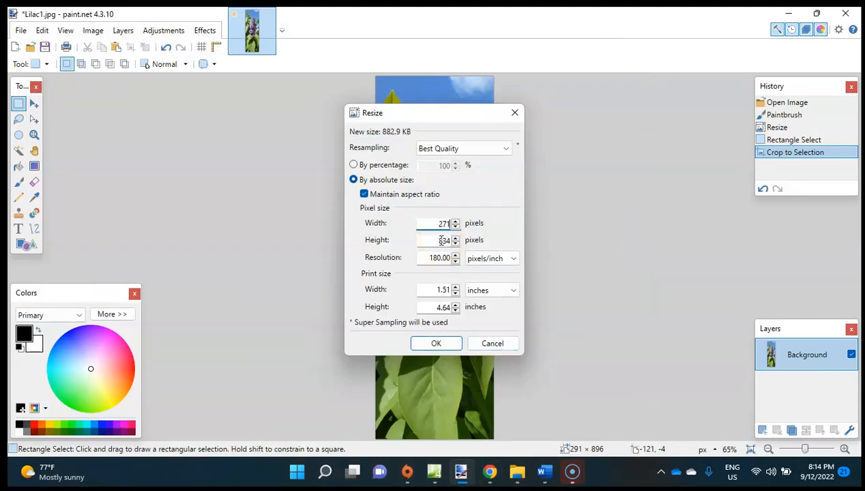
key(ctrl+z)
text(27)
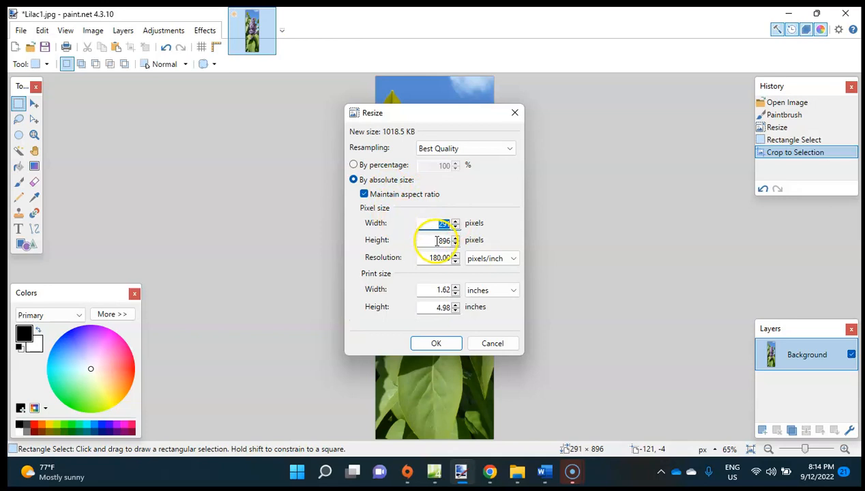
click(364, 195)
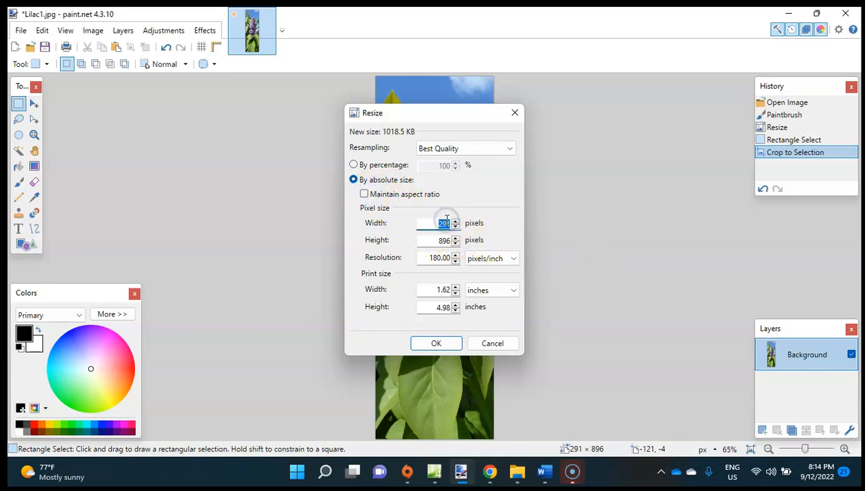
text(27)
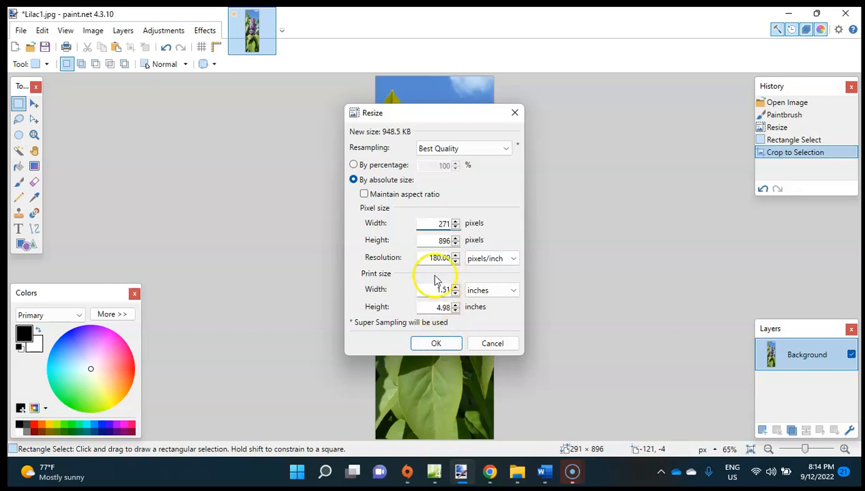
click(435, 344)
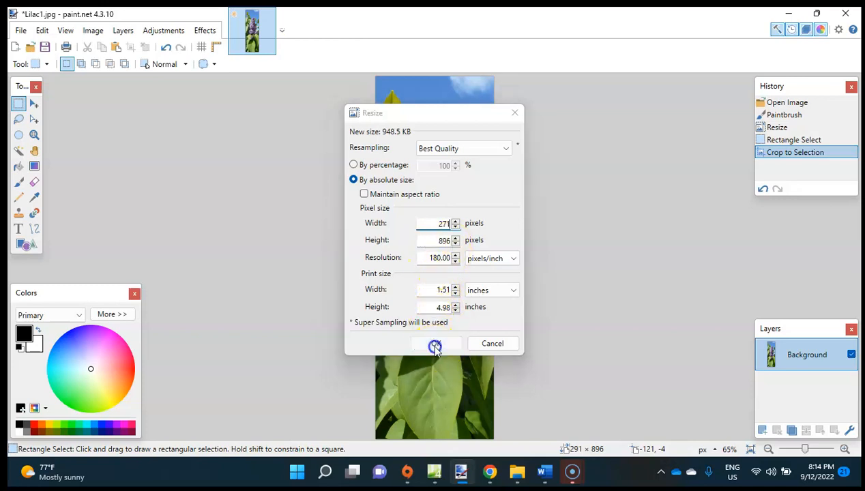
click(400, 13)
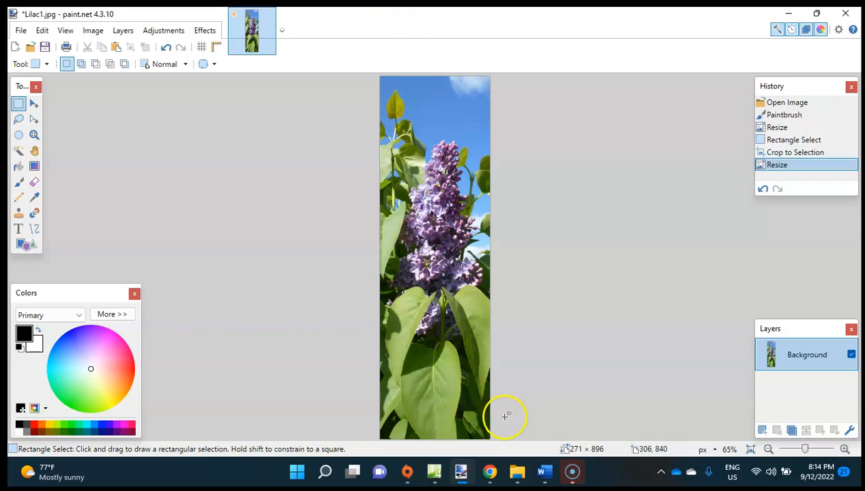
Check the required file name in question 4 and save the cropped image as the JPEG file Lilac2 at quality 95.
mouse_move(547, 483)
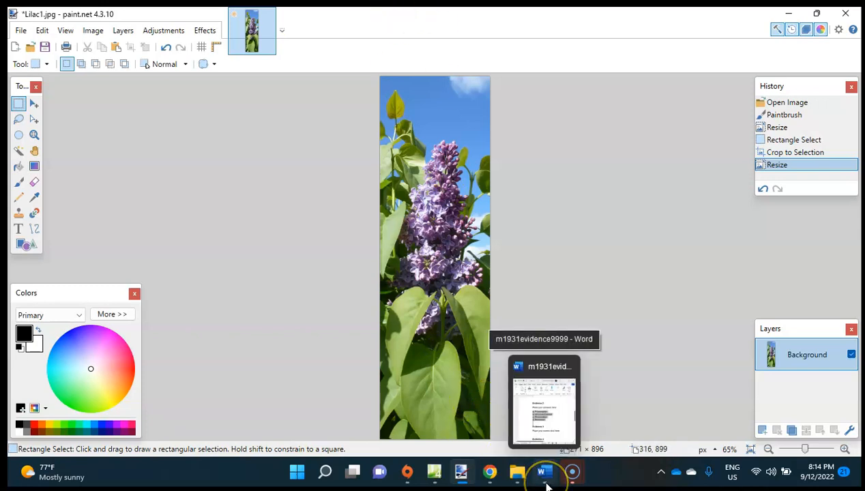
click(490, 470)
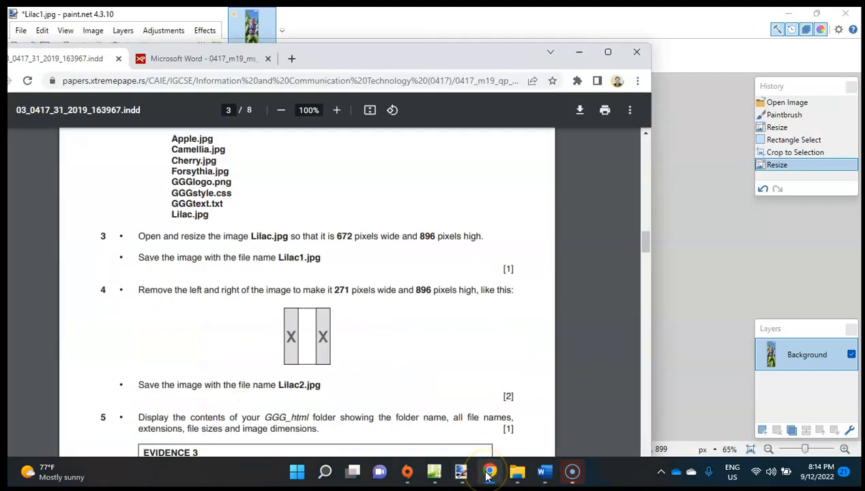
scroll(369, 345, down, 2)
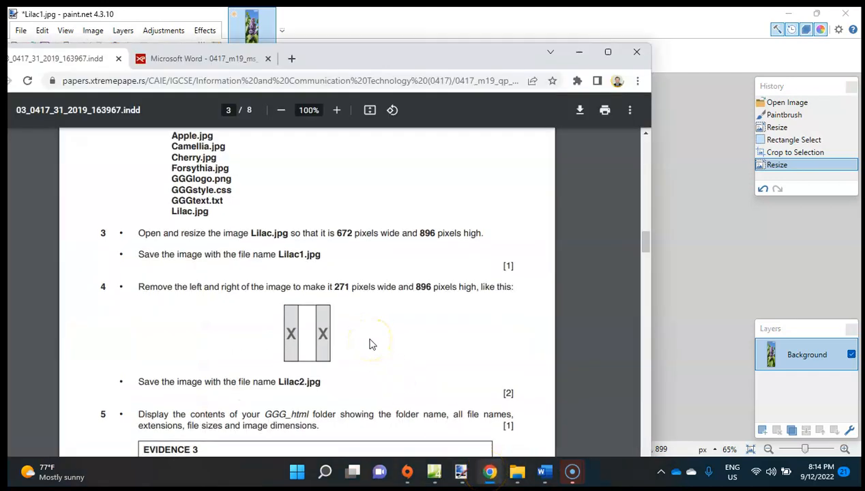
click(659, 250)
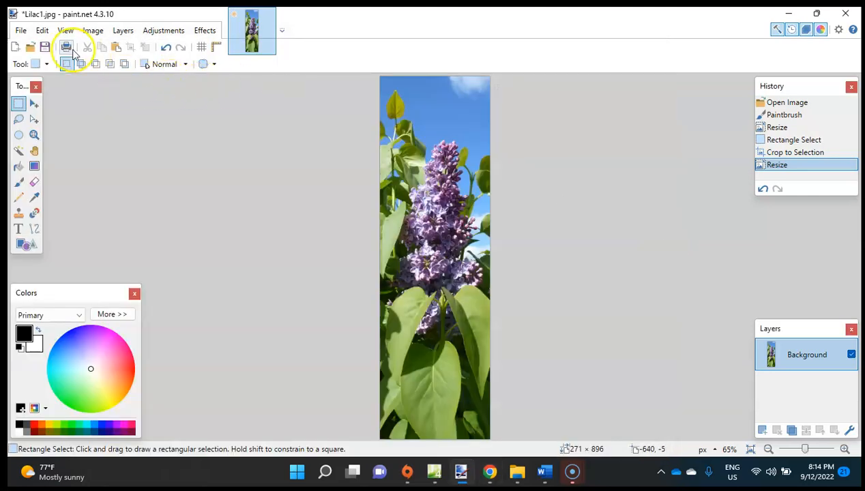
click(23, 31)
click(57, 126)
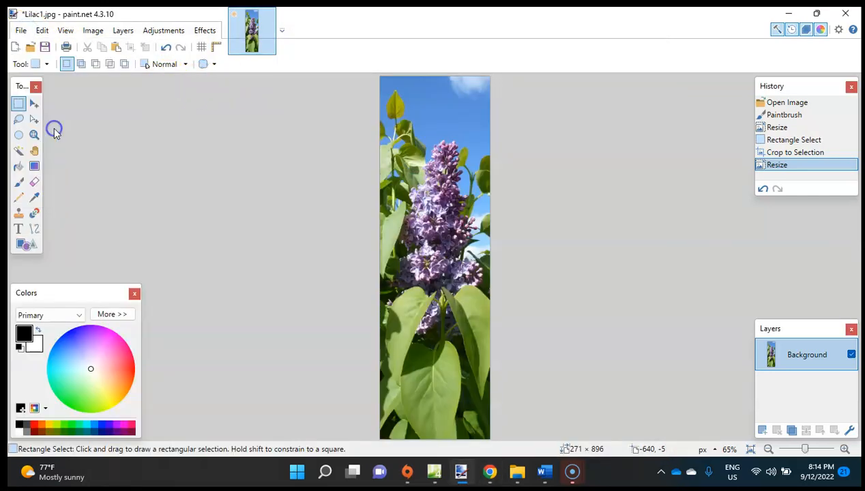
click(203, 243)
key(BackSpace)
text(2)
key(Return)
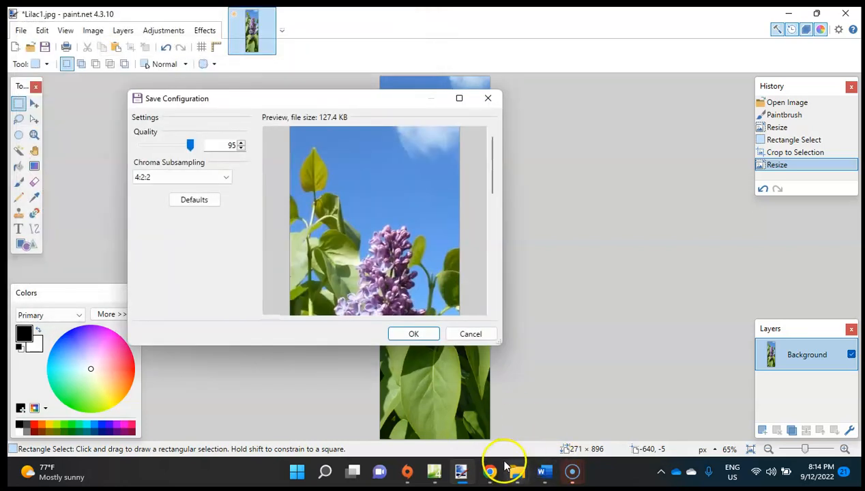
click(412, 334)
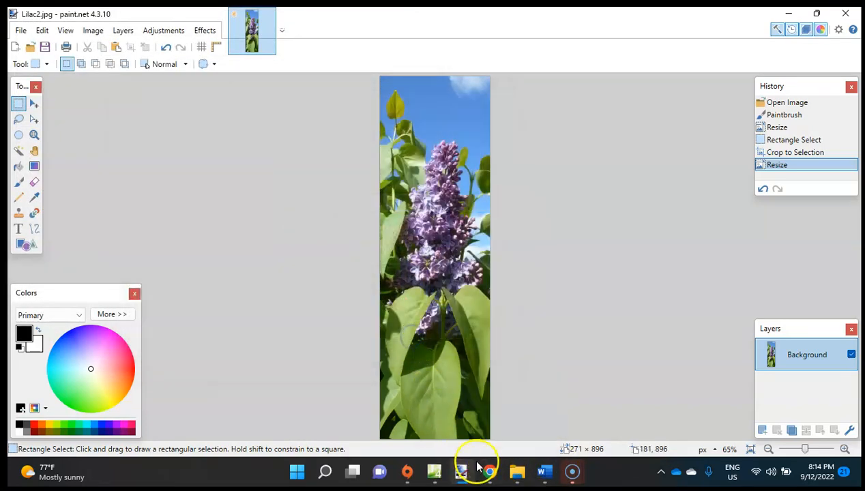
Read question 5 in the exam paper, close paint.net and accept its 4.3.12 update.
click(490, 471)
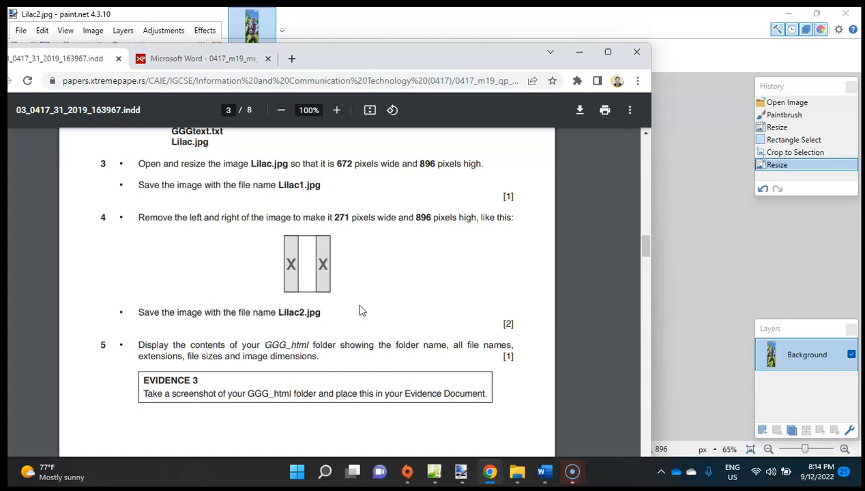
click(692, 204)
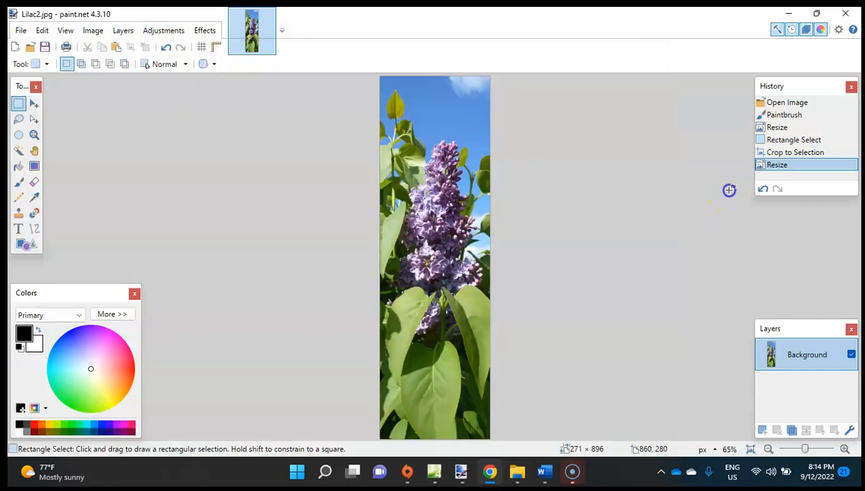
click(846, 12)
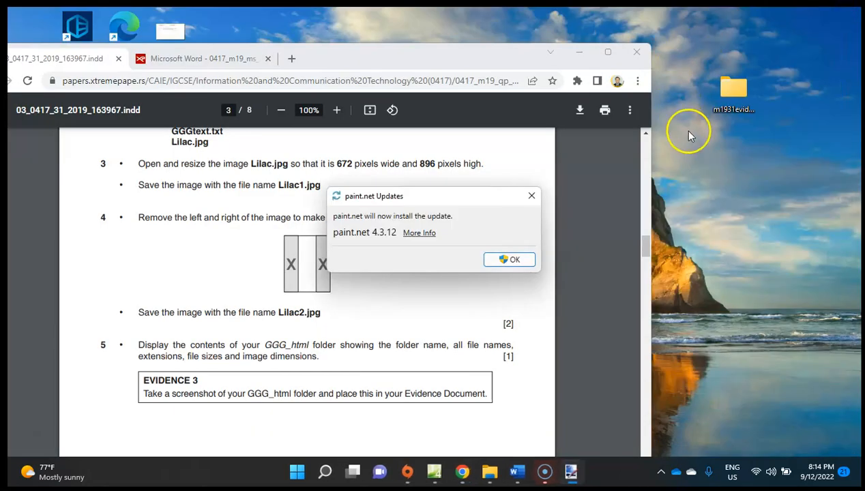
click(520, 256)
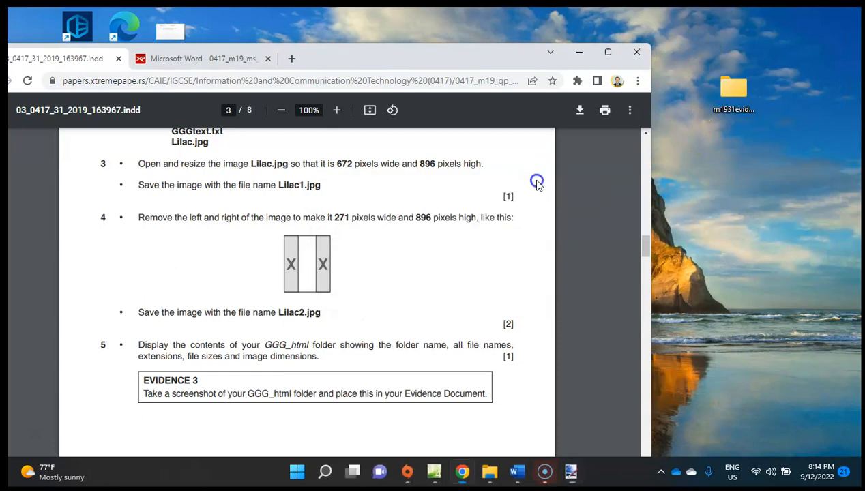
Open the GGG_html folder inside m1931evidence9999 and reread question 5 for the folder details required in Evidence 3.
double_click(733, 88)
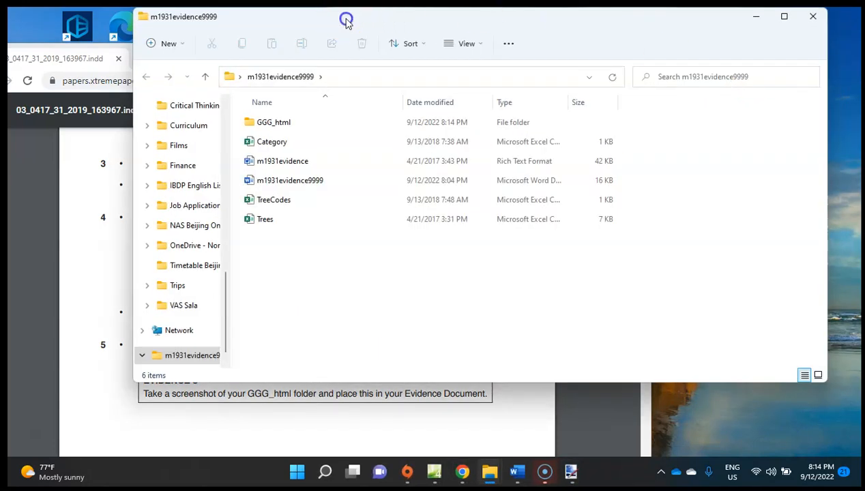
drag(346, 20, 581, 36)
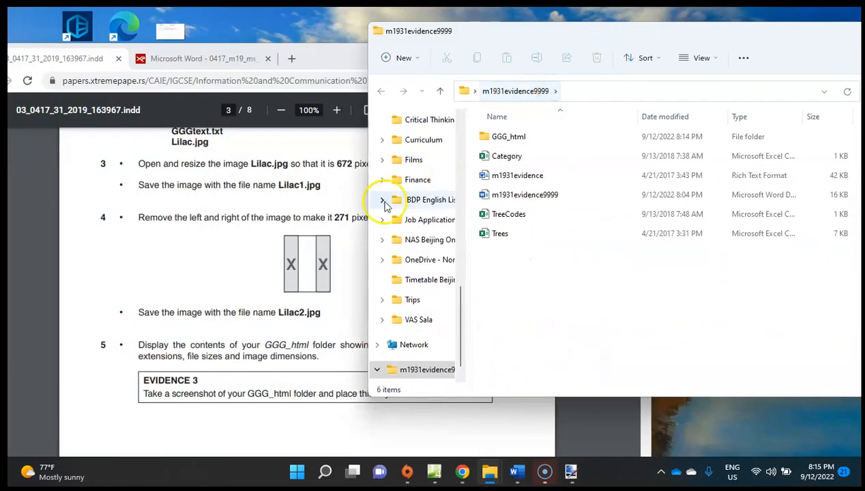
double_click(508, 139)
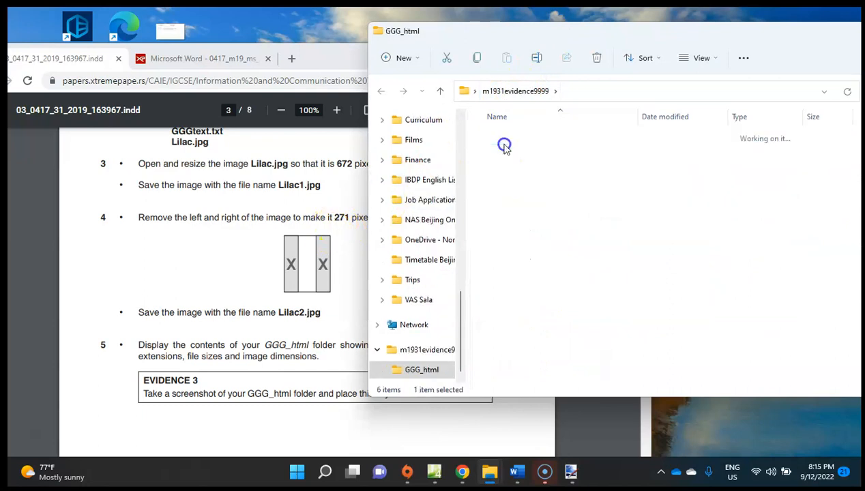
click(307, 301)
click(713, 265)
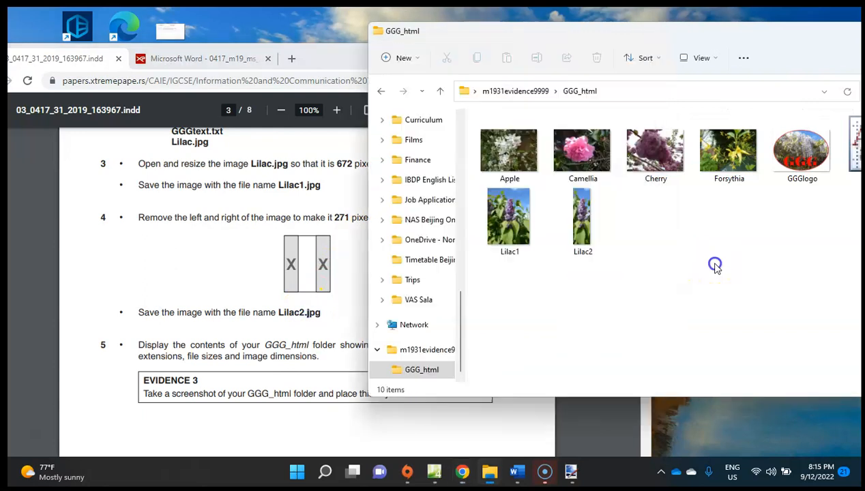
click(303, 322)
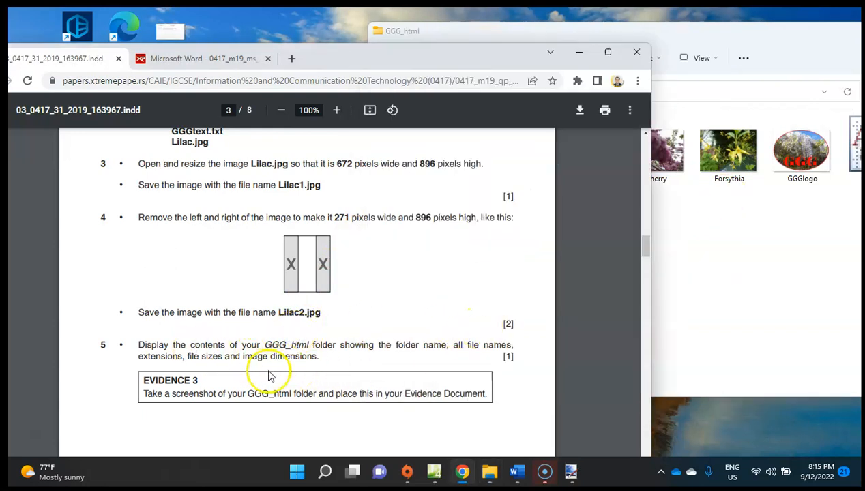
click(668, 306)
Switch the GGG_html folder to the Details view and reposition its window over the exam paper.
drag(421, 35, 432, 60)
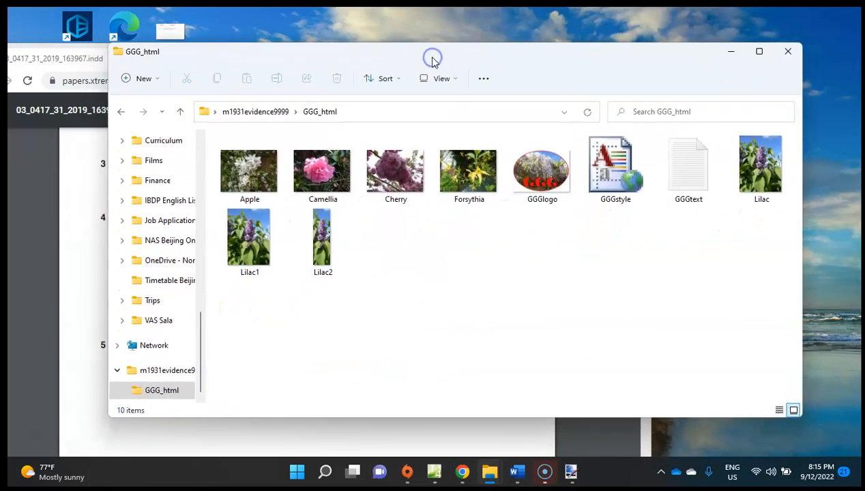
click(457, 79)
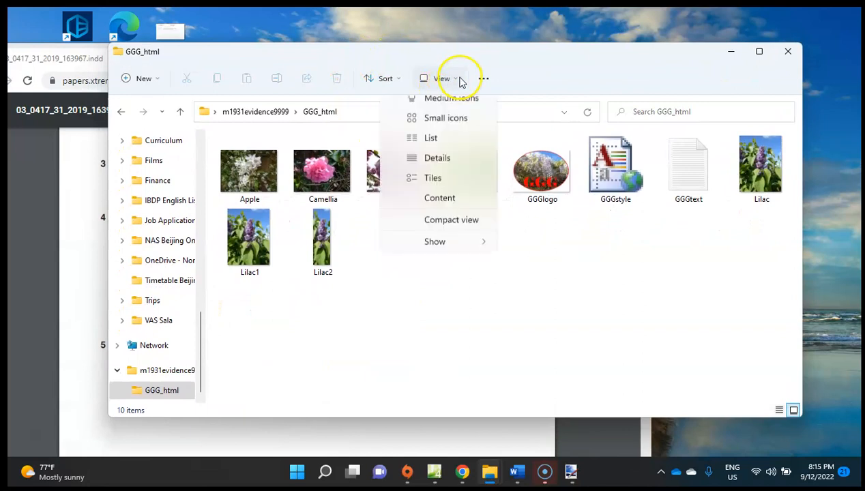
click(459, 206)
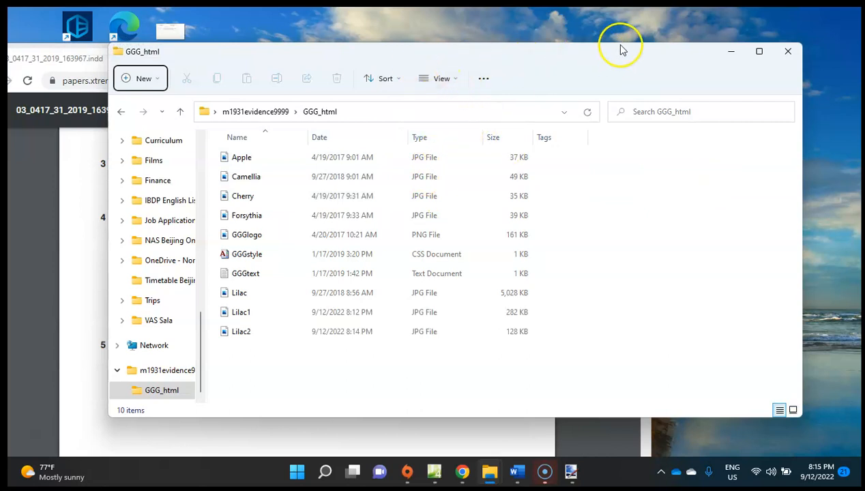
drag(572, 54, 598, 48)
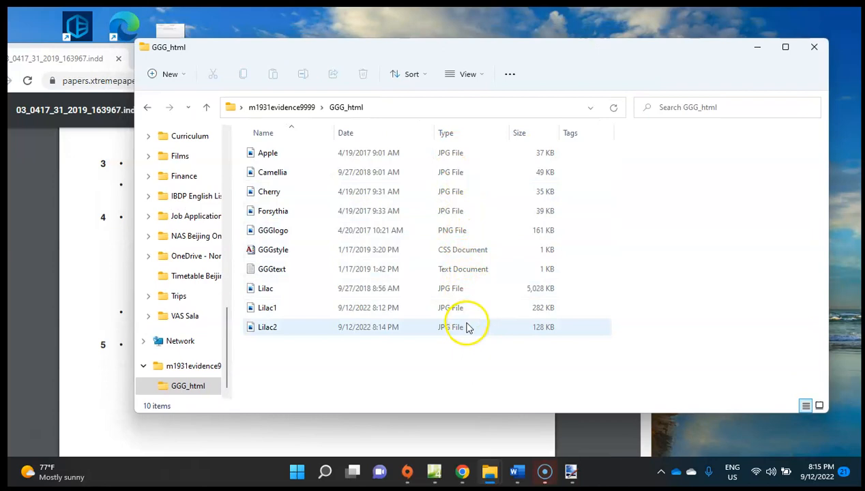
drag(341, 51, 417, 43)
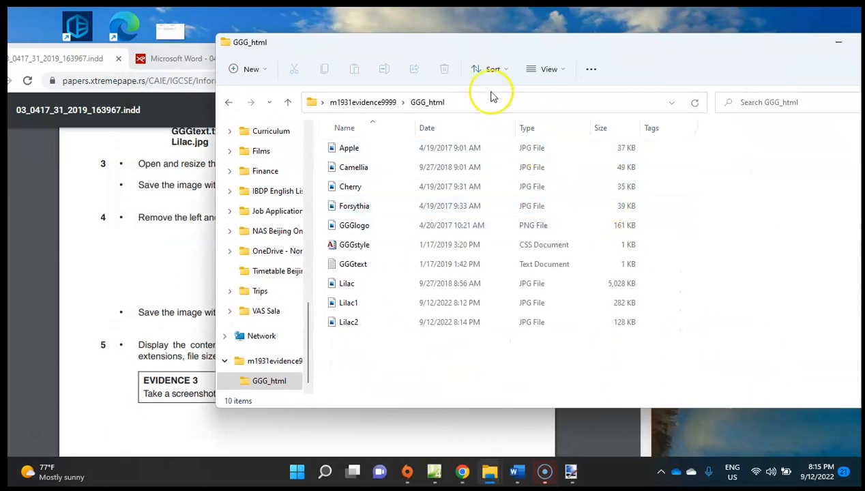
drag(466, 55, 453, 247)
drag(462, 289, 394, 41)
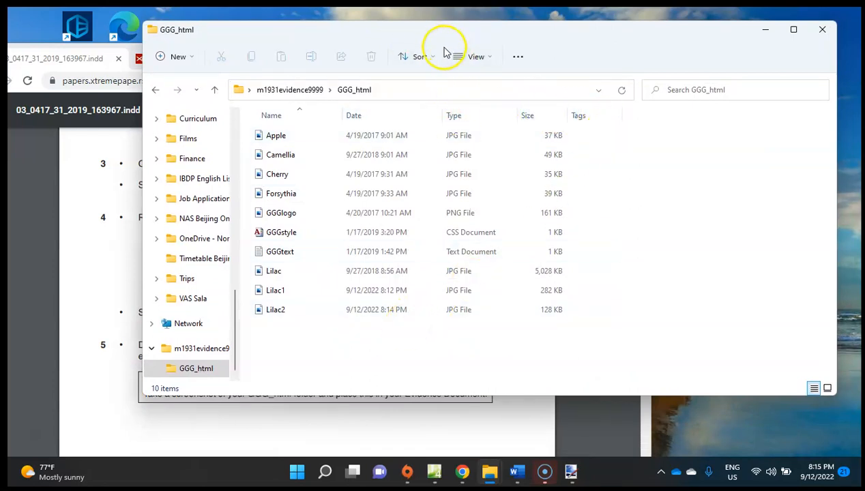
Show the file name extensions for the files in the GGG_html folder.
click(481, 56)
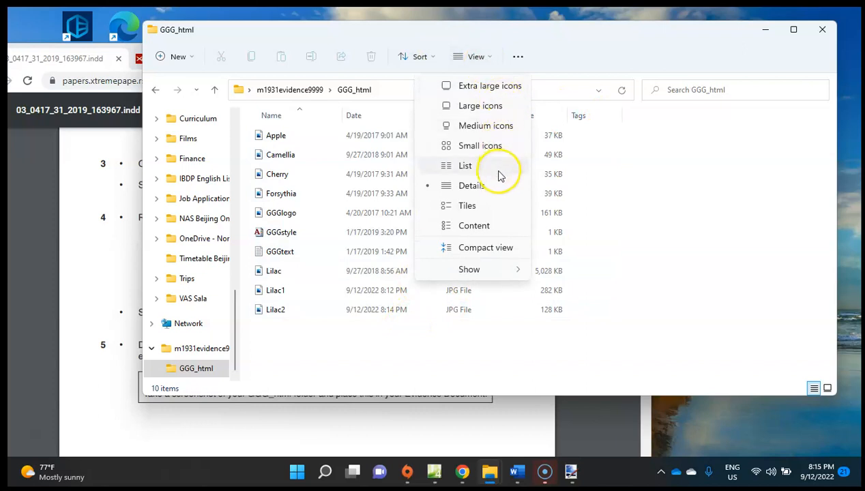
click(503, 270)
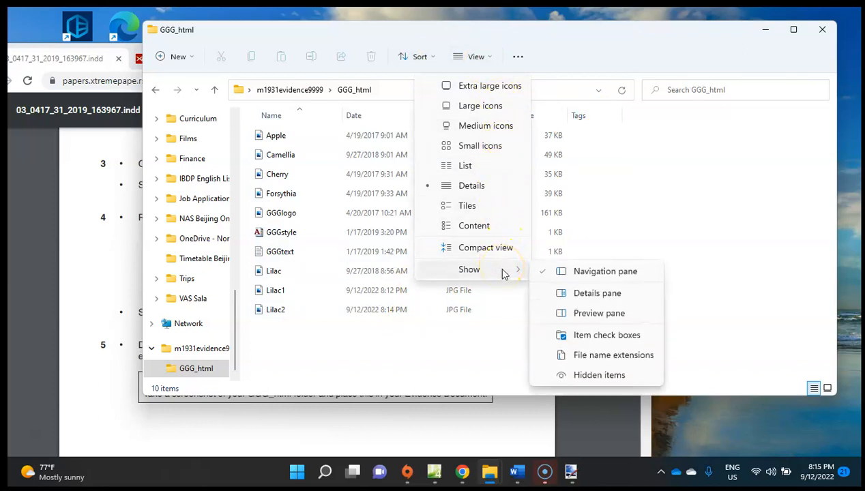
click(590, 356)
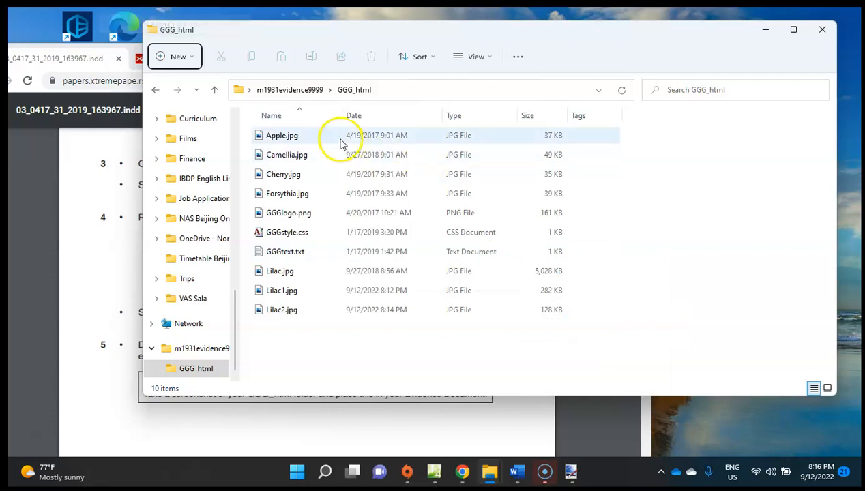
Switch the GGG_html folder to the Content view and stretch its window to the full screen height.
click(489, 57)
mouse_move(507, 270)
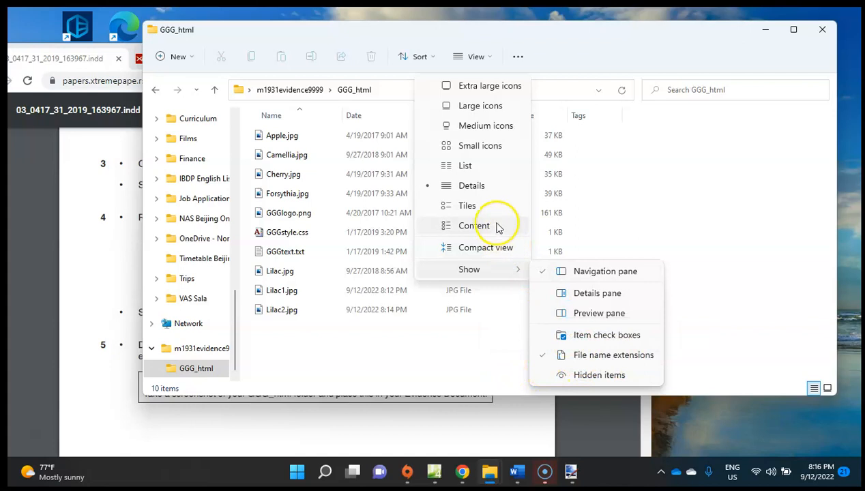
click(474, 226)
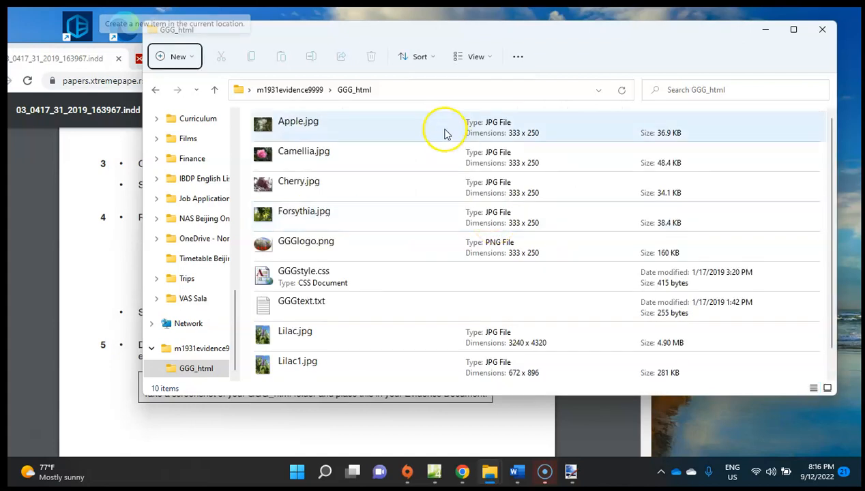
click(486, 61)
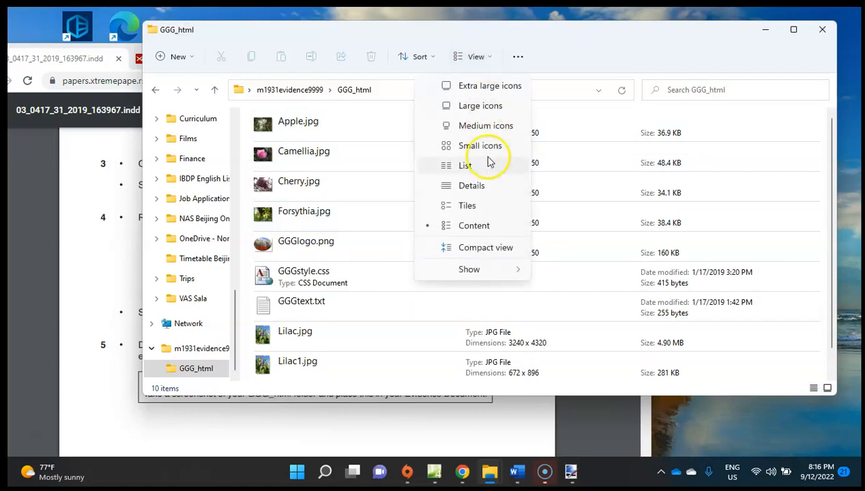
click(675, 71)
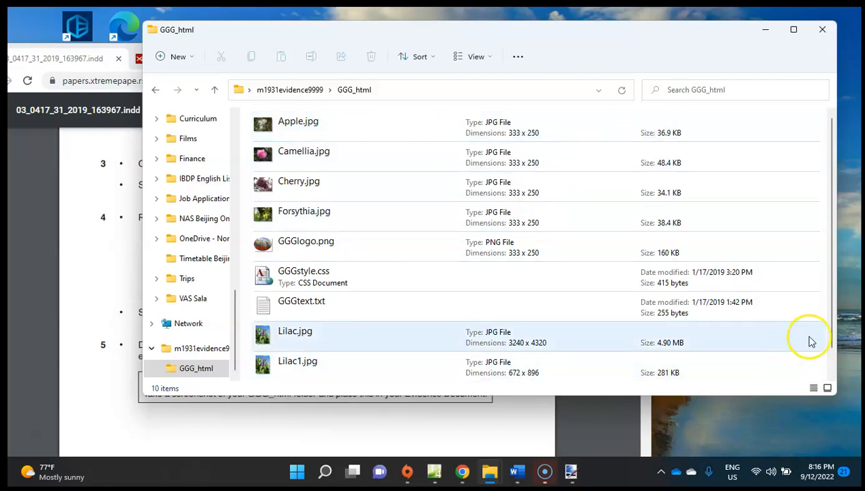
drag(718, 395, 722, 455)
double_click(722, 455)
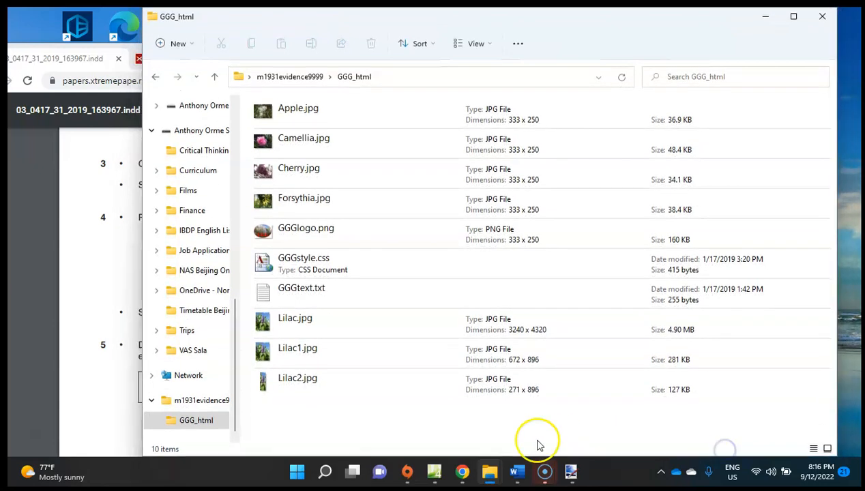
Launch Snipping Tool and capture a rectangular snip of the whole GGG_html folder window.
click(325, 471)
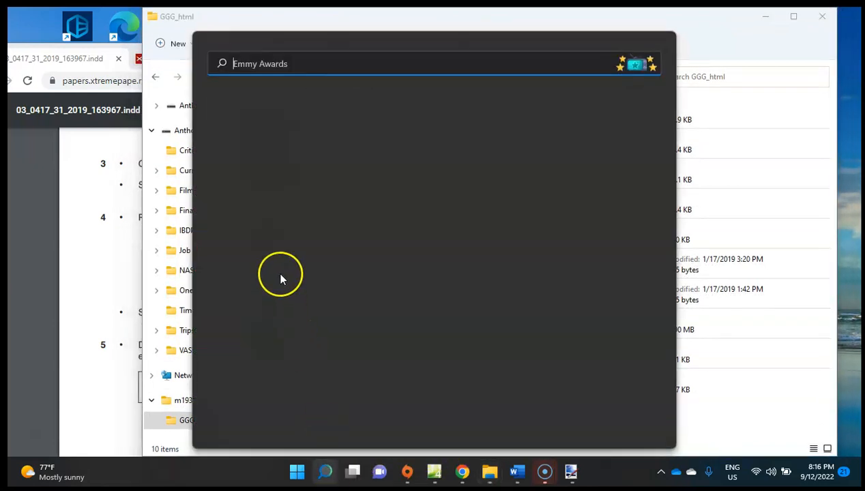
text(snipp)
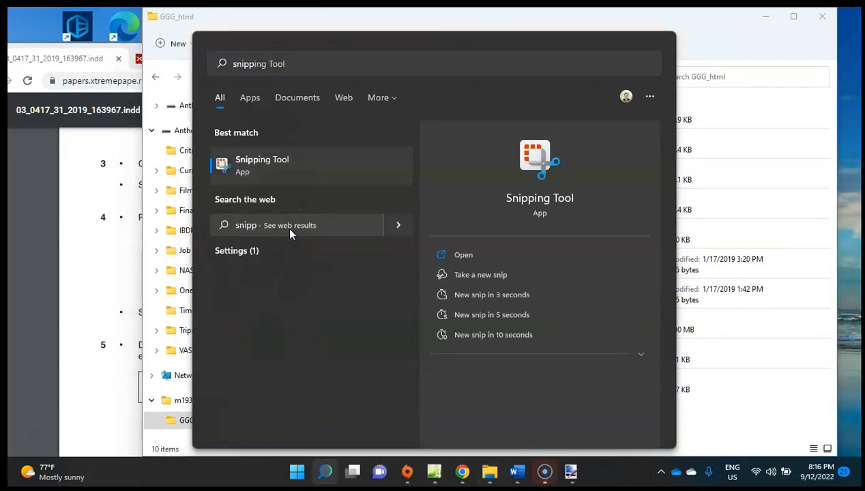
key(Return)
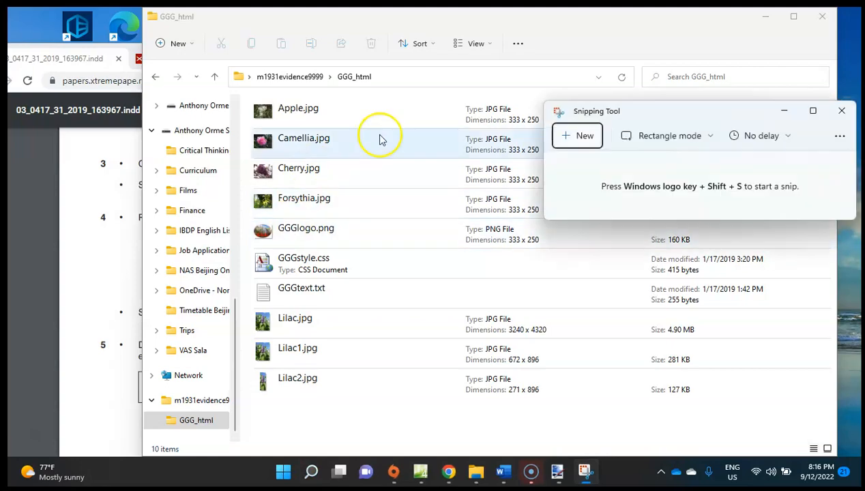
click(566, 141)
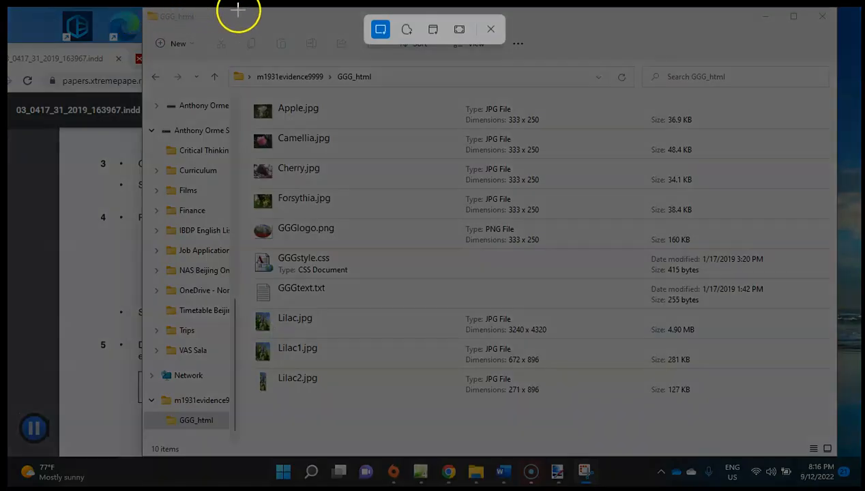
drag(144, 9, 848, 452)
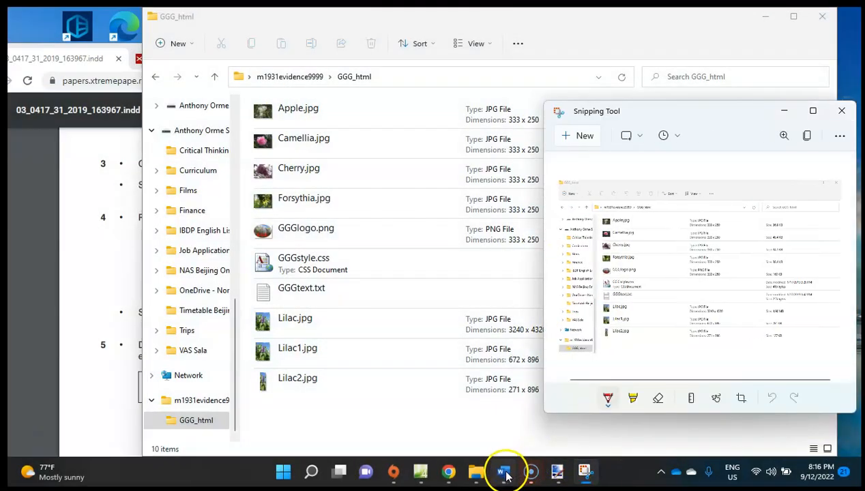
Switch to Word and paste the GGG_html folder snip on a new line below "Place your screen shot here:" under Evidence 3.
click(504, 470)
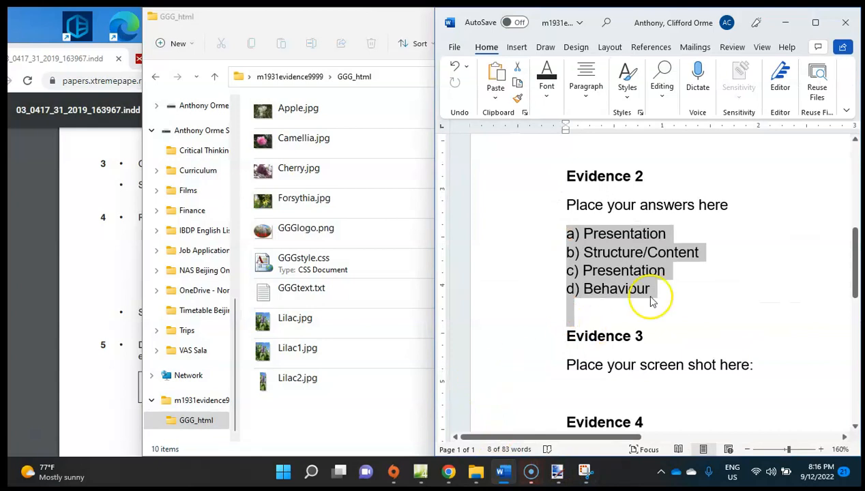
click(815, 23)
click(351, 367)
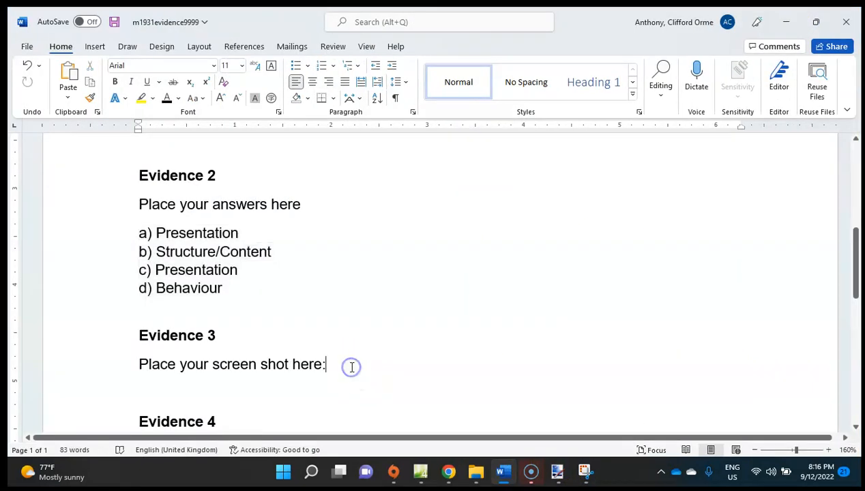
click(332, 362)
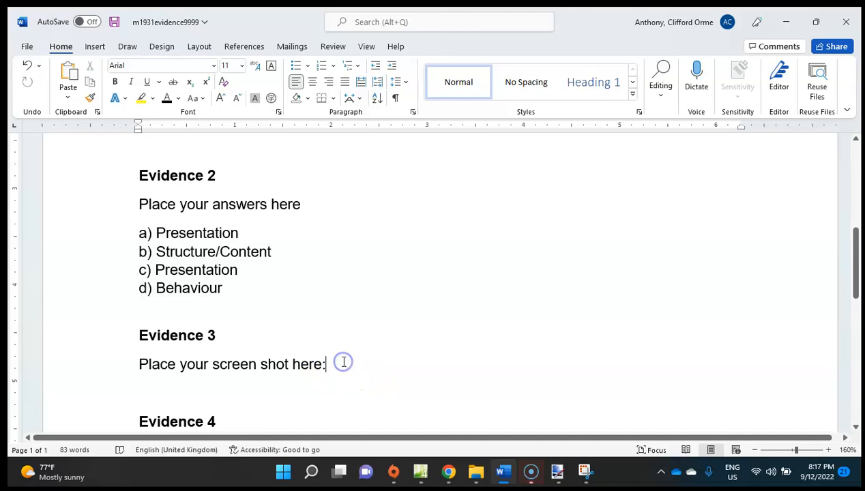
key(Return)
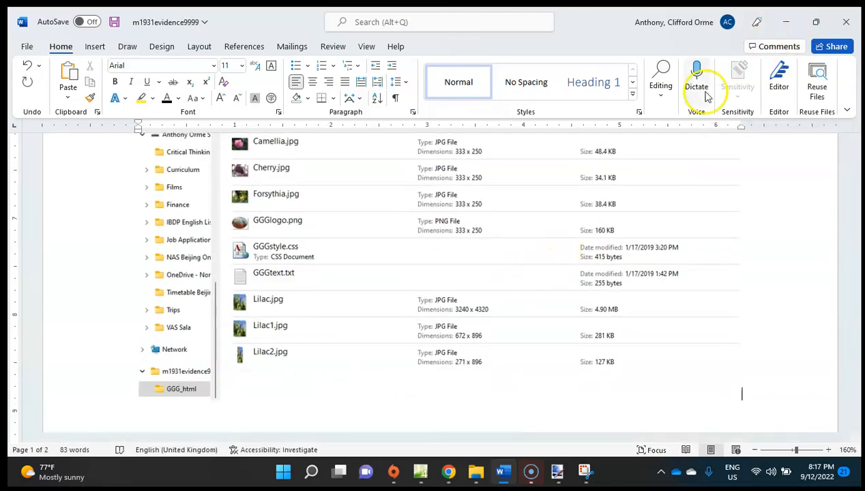
click(786, 22)
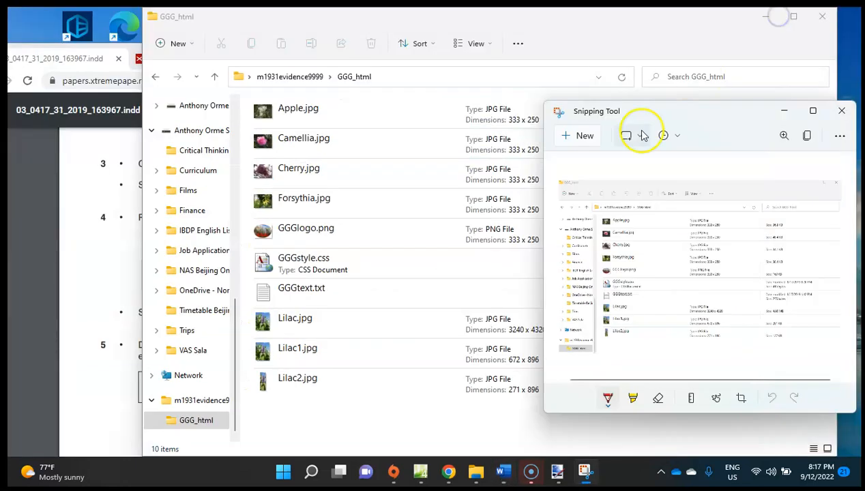
Return to the exam paper in Chrome, maximize it and find question 6 about the Spring.htm web page.
click(73, 245)
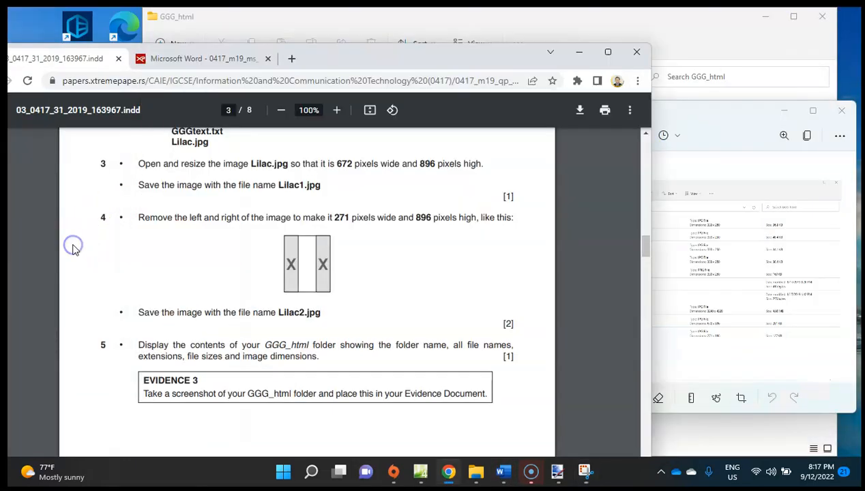
click(608, 52)
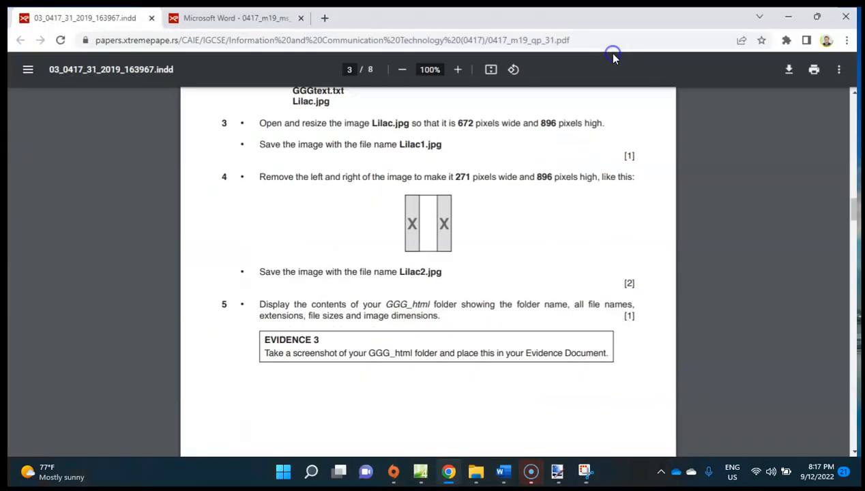
scroll(340, 279, down, 7)
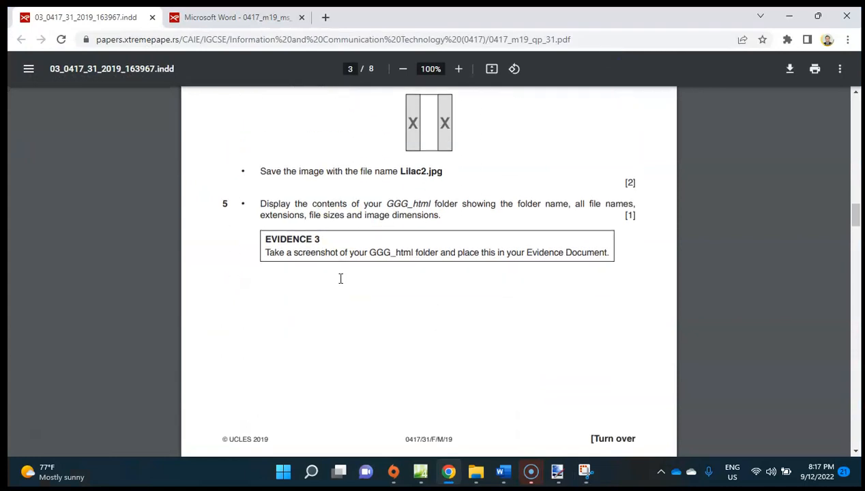
scroll(340, 278, down, 1)
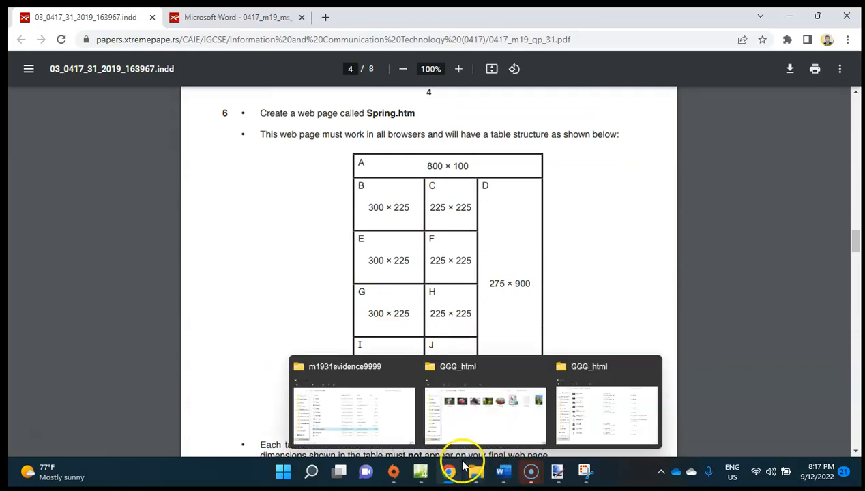
Switch to Expression Web and save the untitled page as Spring.htm in the GGG_html folder.
click(417, 471)
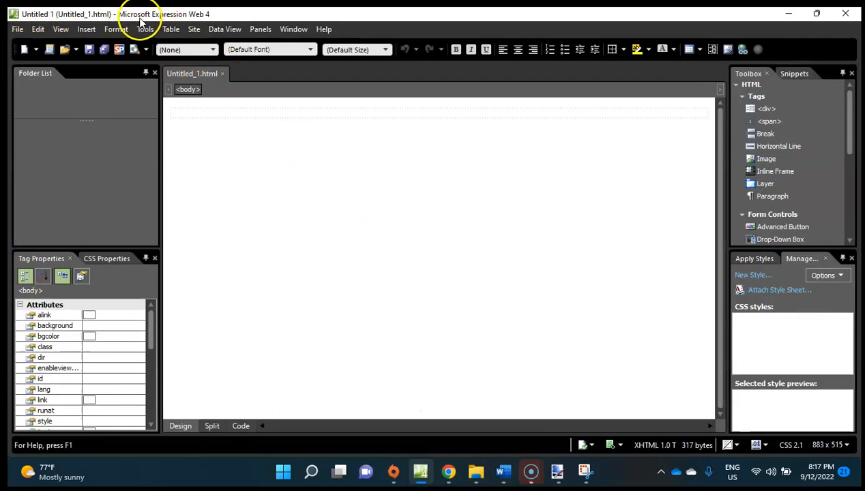
click(18, 29)
click(46, 130)
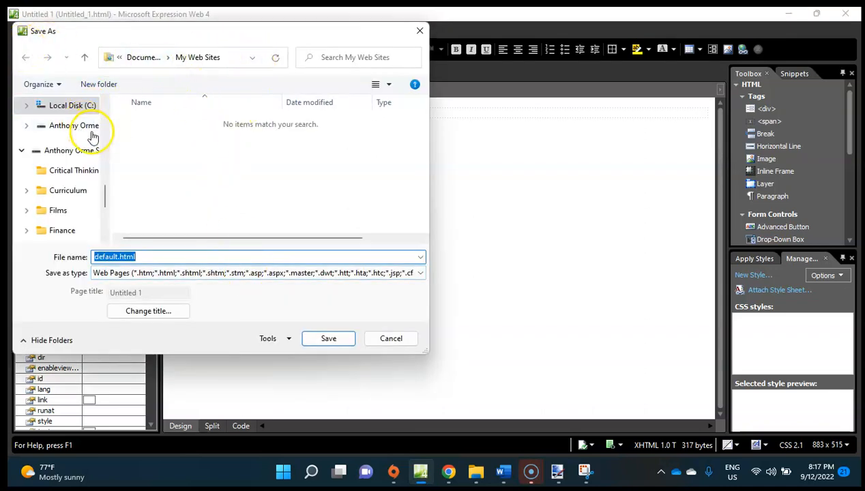
drag(105, 195, 108, 115)
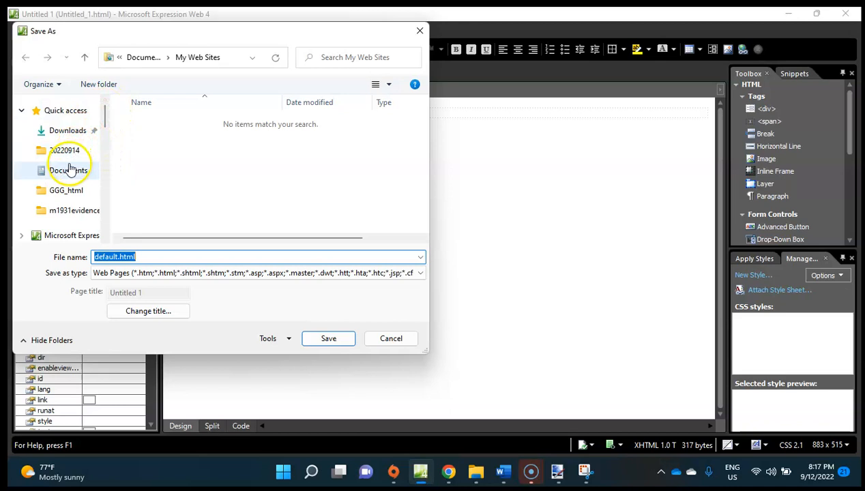
click(64, 191)
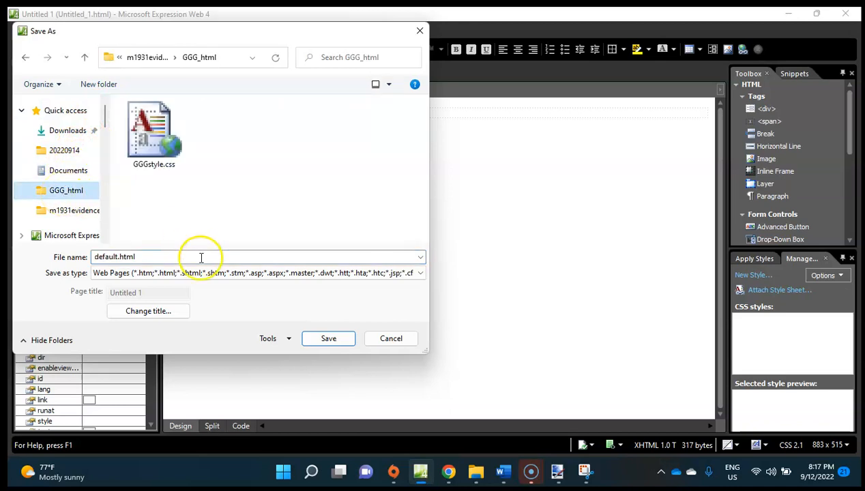
click(448, 472)
click(448, 472)
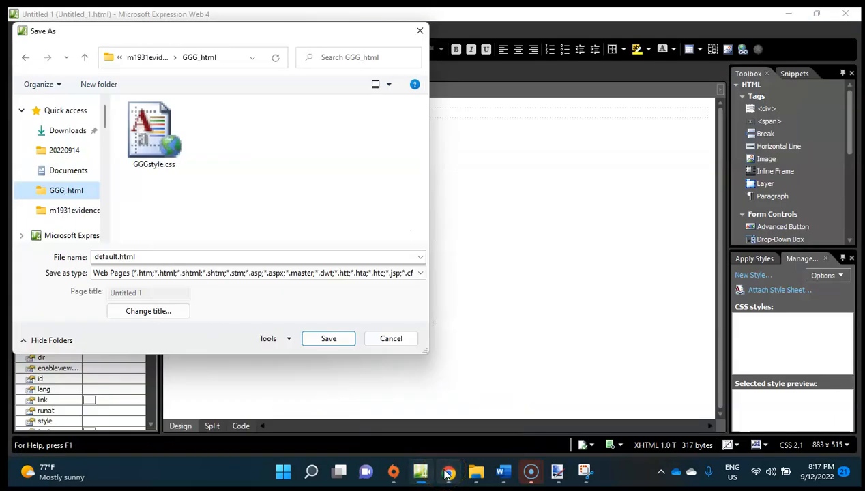
double_click(171, 257)
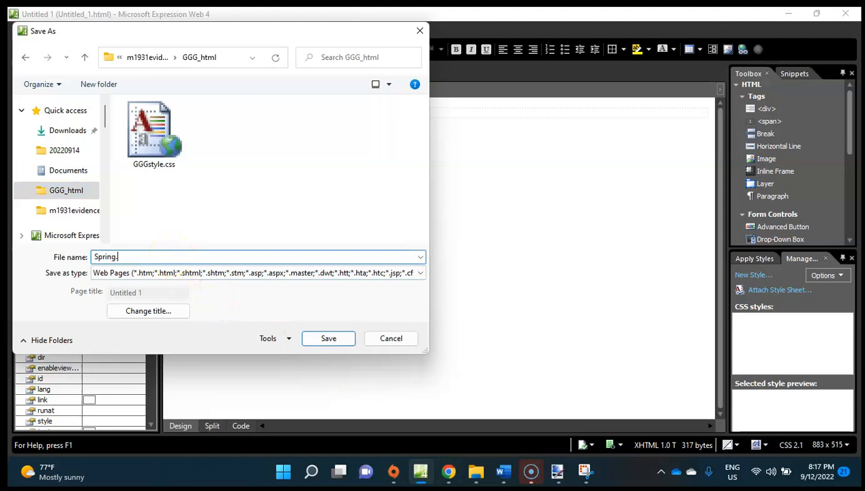
click(328, 339)
click(290, 191)
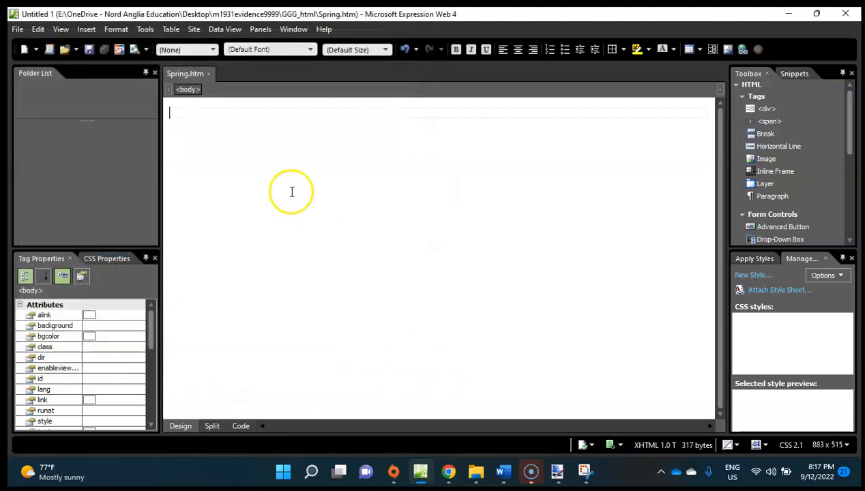
Examine question 6 of the exam paper in Chrome for the table structure, cell dimensions and border requirements.
click(444, 472)
scroll(428, 193, down, 2)
scroll(428, 193, up, 2)
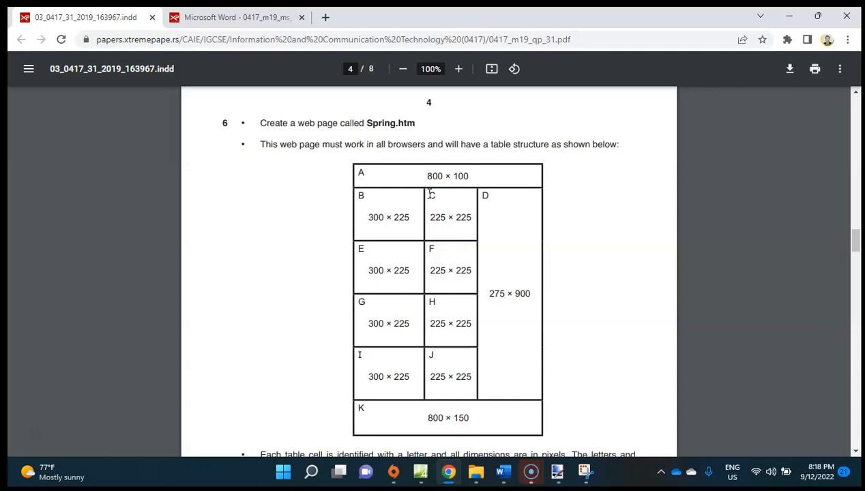
scroll(428, 193, down, 1)
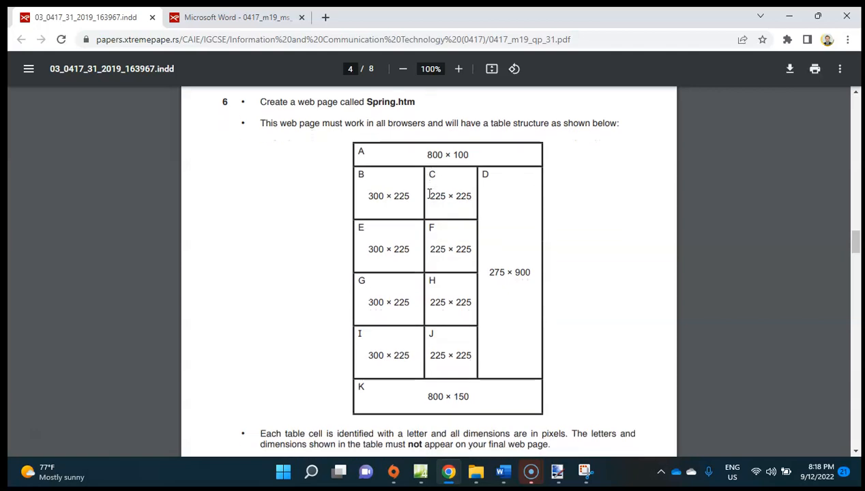
scroll(428, 193, down, 5)
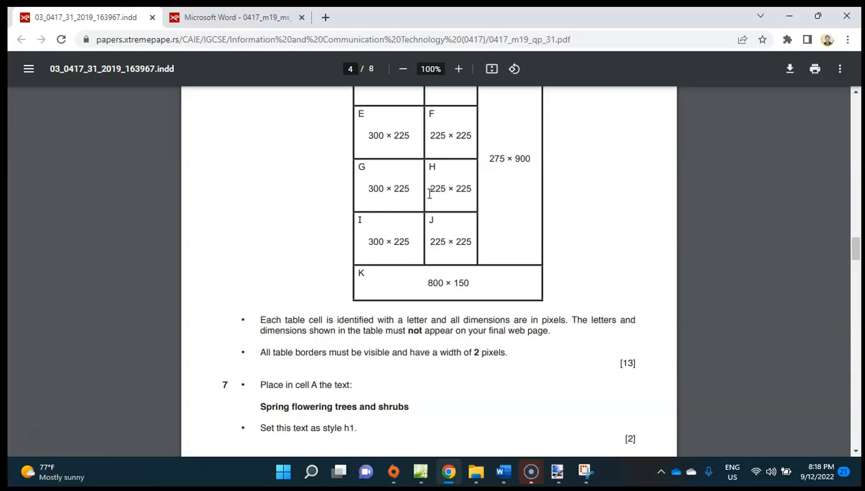
scroll(431, 192, down, 2)
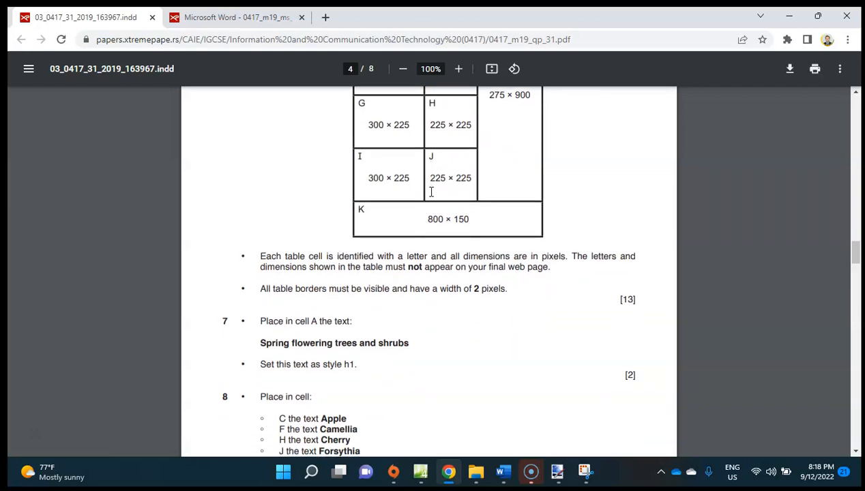
scroll(431, 192, up, 4)
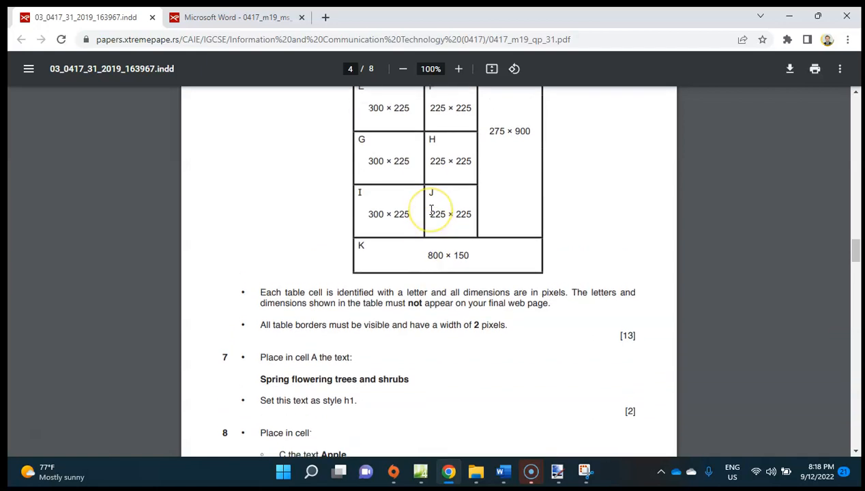
scroll(432, 210, up, 1)
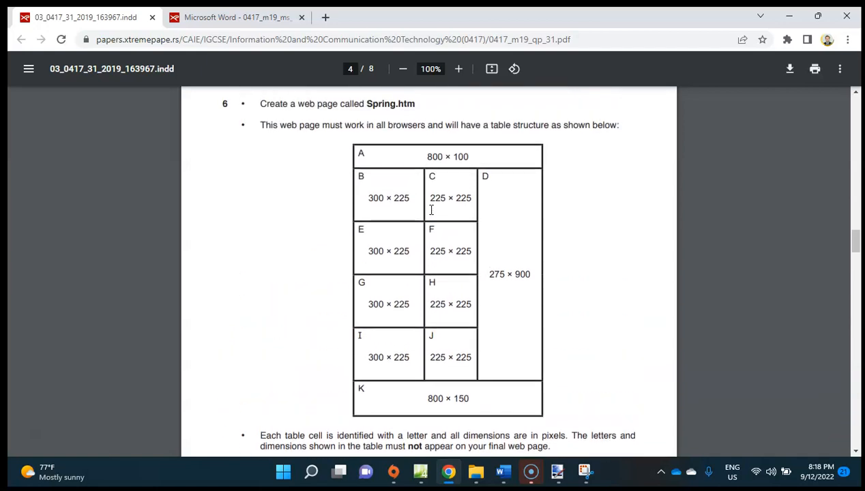
scroll(431, 210, down, 4)
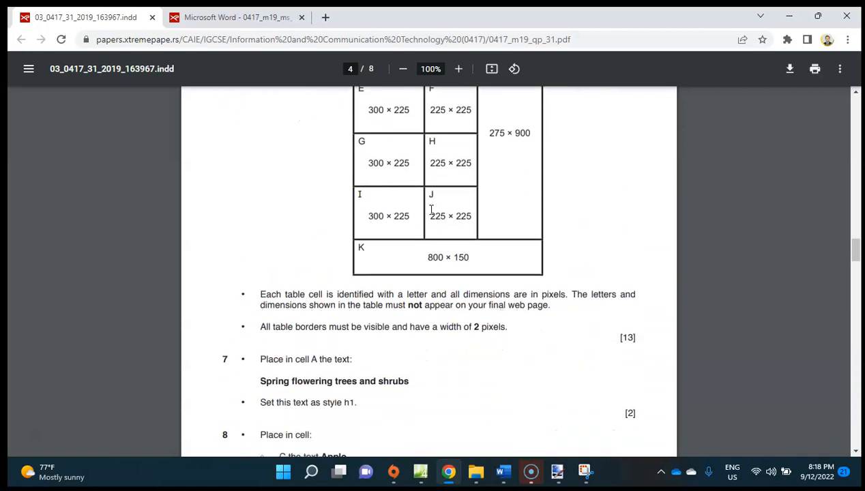
scroll(449, 318, up, 1)
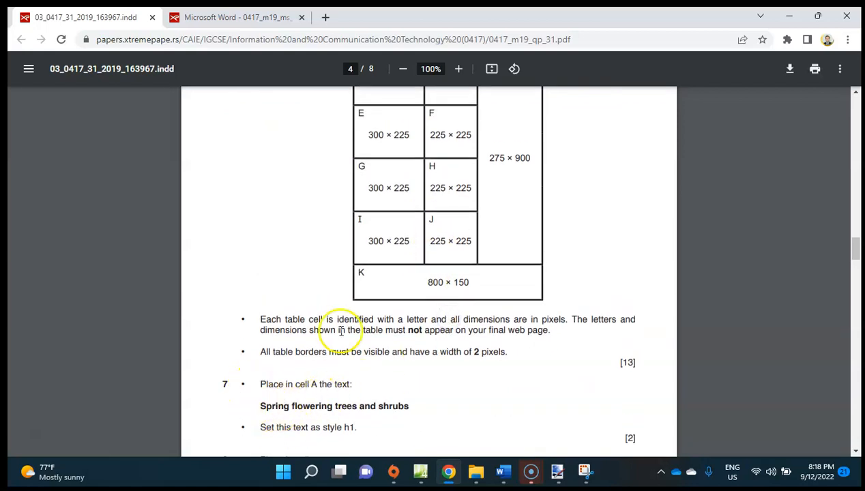
scroll(535, 219, up, 3)
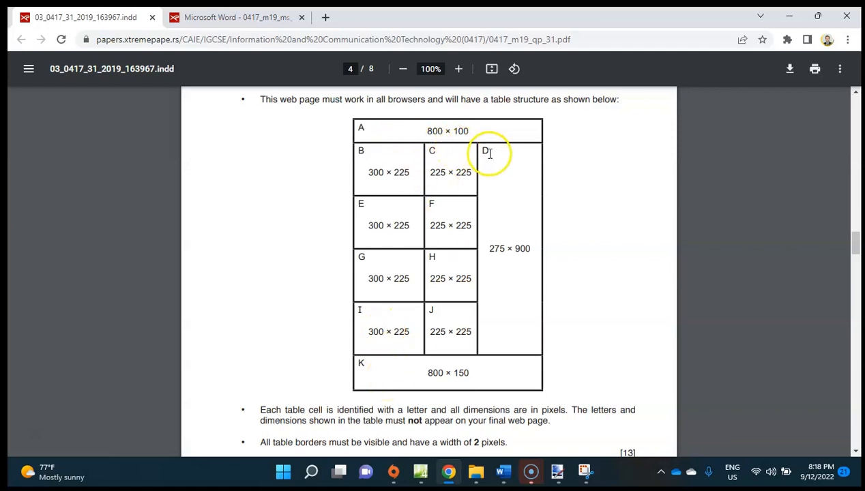
In Expression Web, set up a new table for Spring.htm with 6 rows, 3 columns and a width of 800 pixels.
click(420, 471)
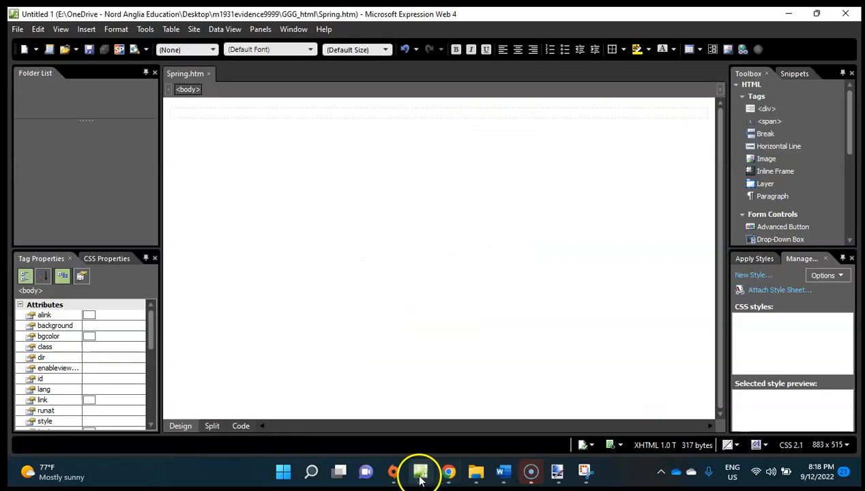
click(171, 28)
click(176, 44)
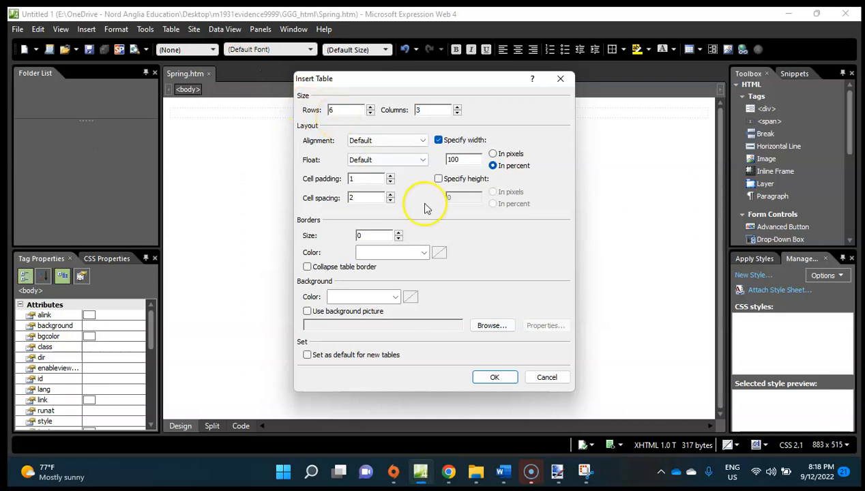
click(453, 472)
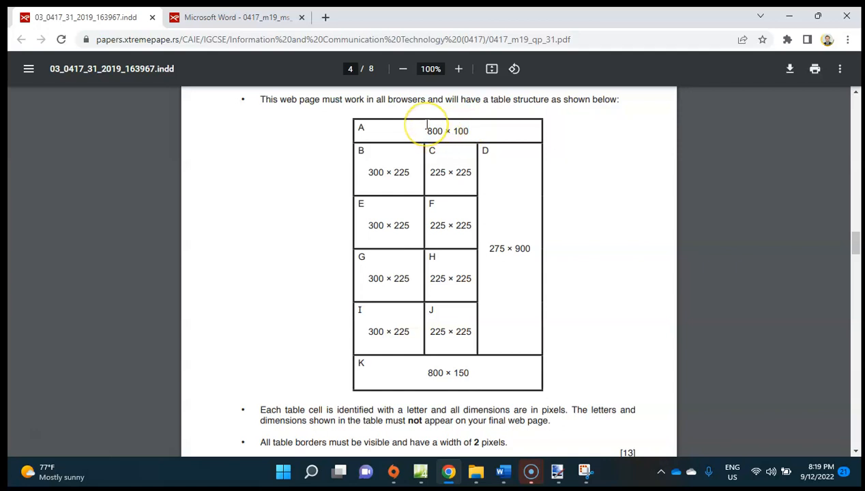
mouse_move(444, 477)
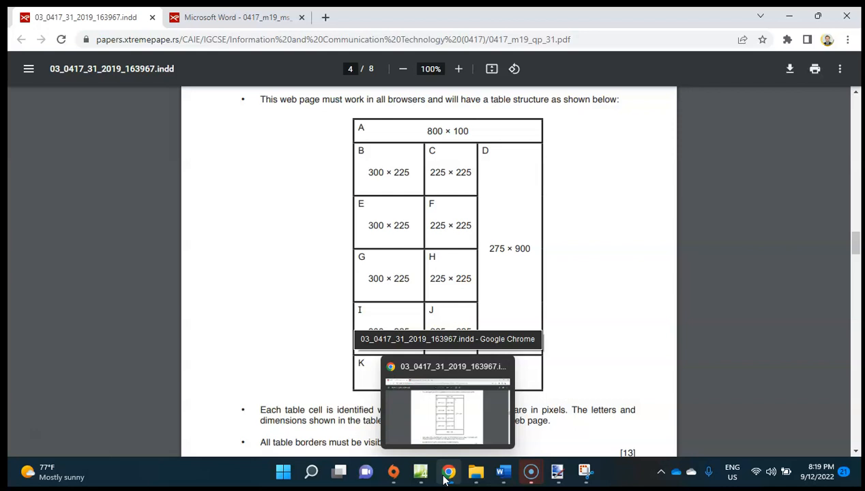
click(420, 476)
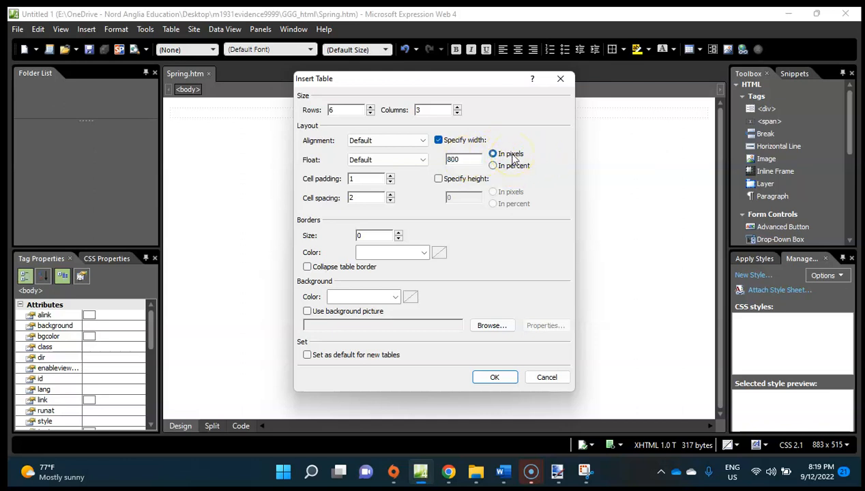
Check the border requirement in Chrome, return to Expression Web and set the new table's border to size 2 in black (#000000).
click(449, 478)
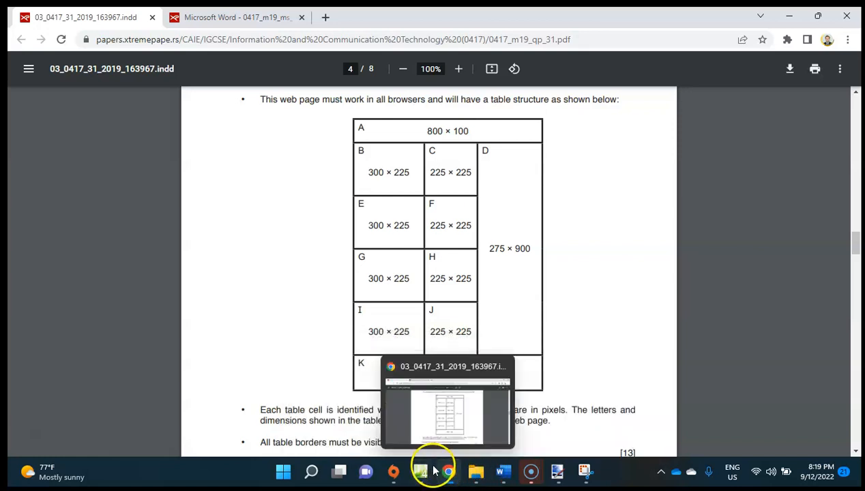
click(423, 470)
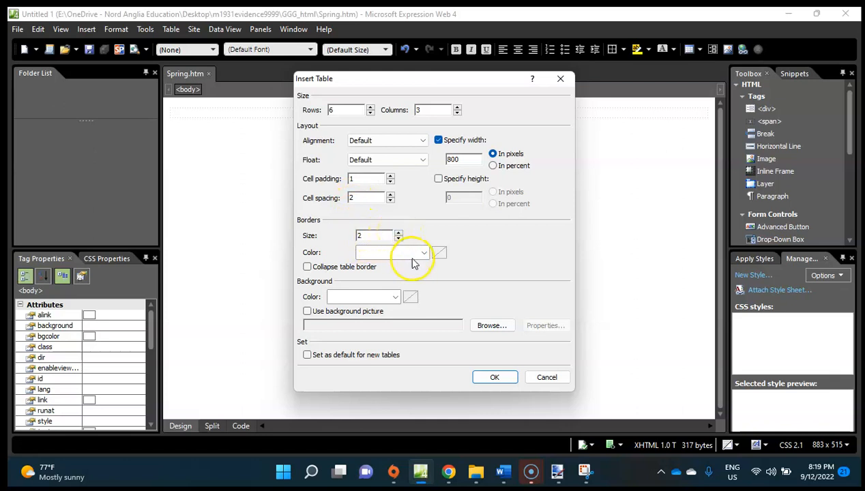
click(423, 253)
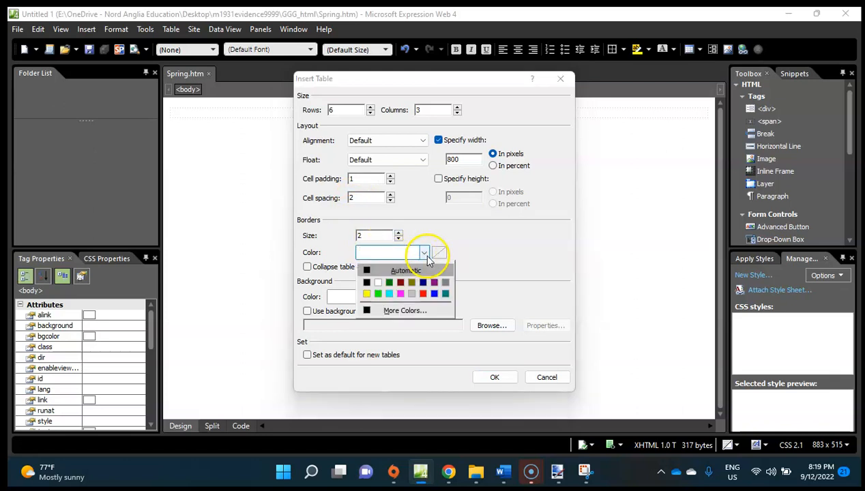
click(367, 277)
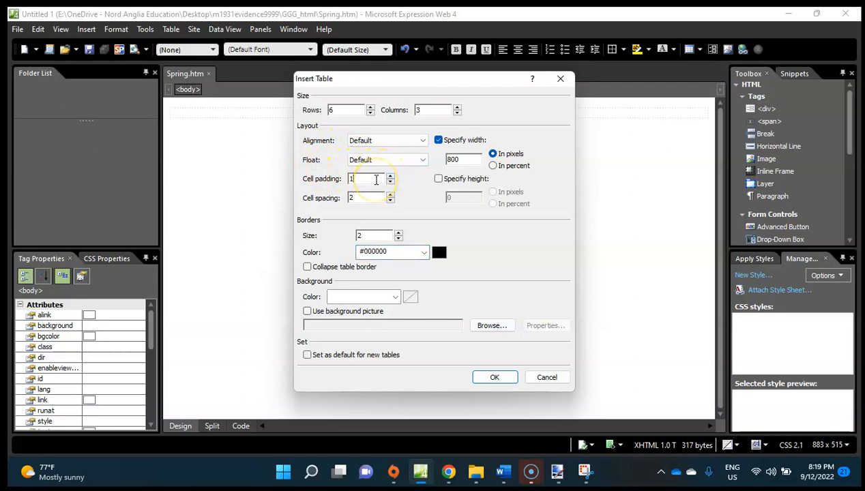
Review the question 6 table requirements in Chrome, and in Expression Web set the table's cell padding and cell spacing to 0.
click(367, 196)
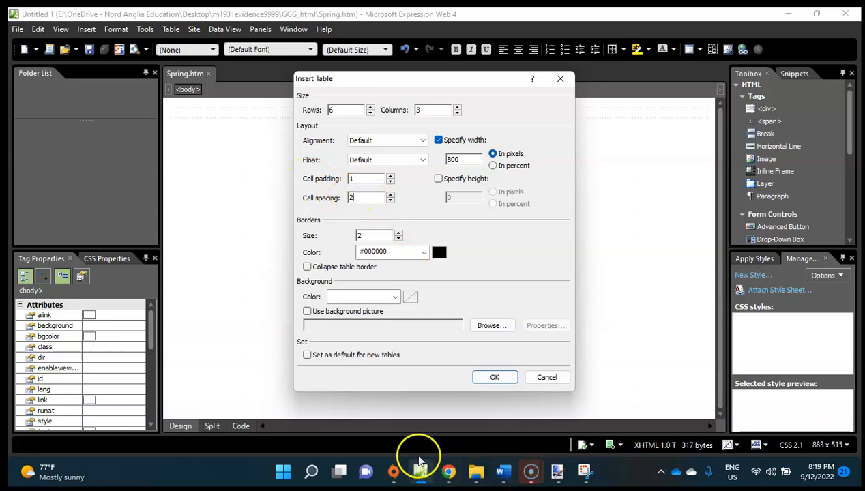
click(448, 470)
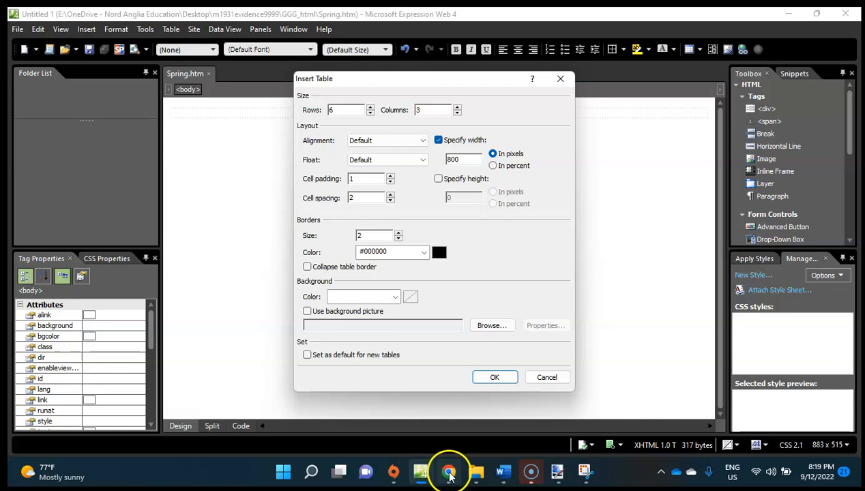
scroll(460, 416, down, 3)
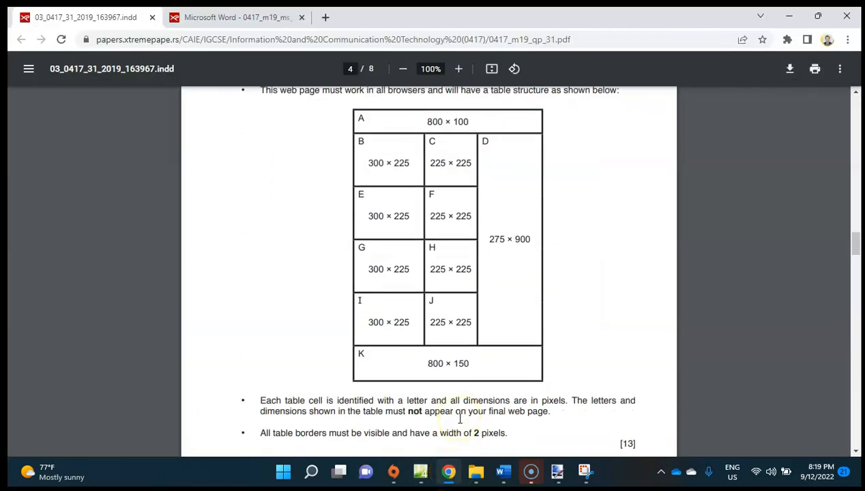
scroll(459, 418, down, 2)
scroll(460, 418, up, 3)
scroll(459, 419, up, 1)
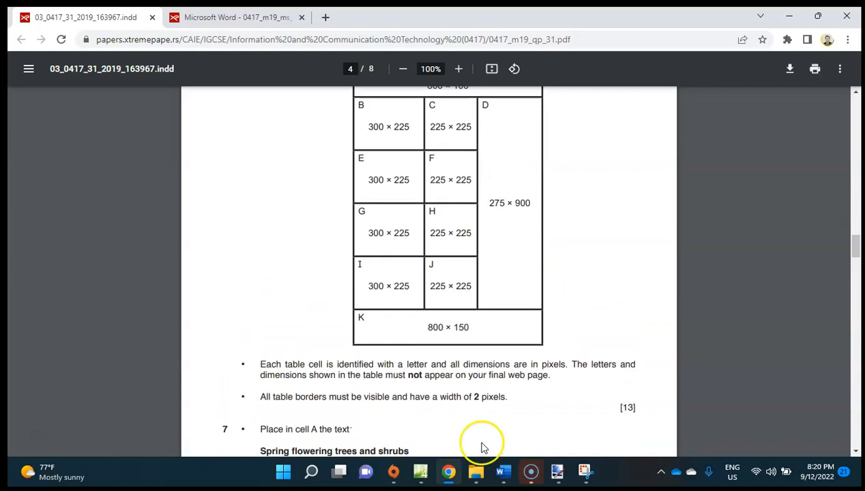
click(420, 471)
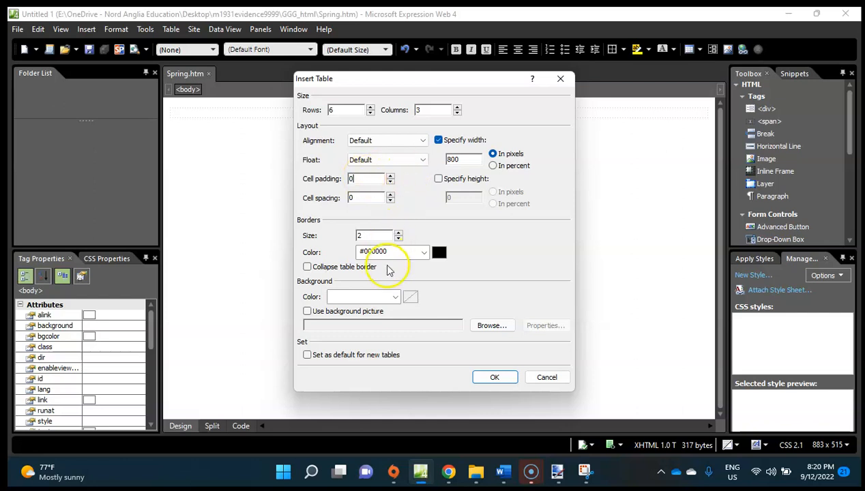
click(393, 298)
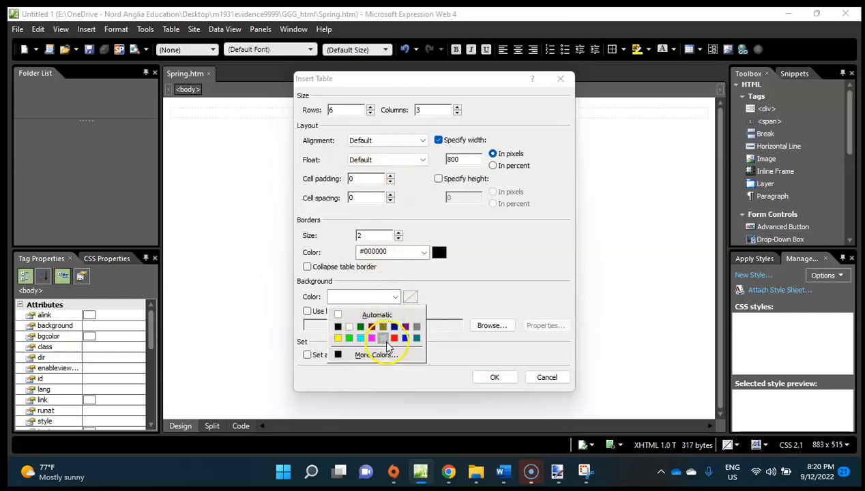
click(460, 292)
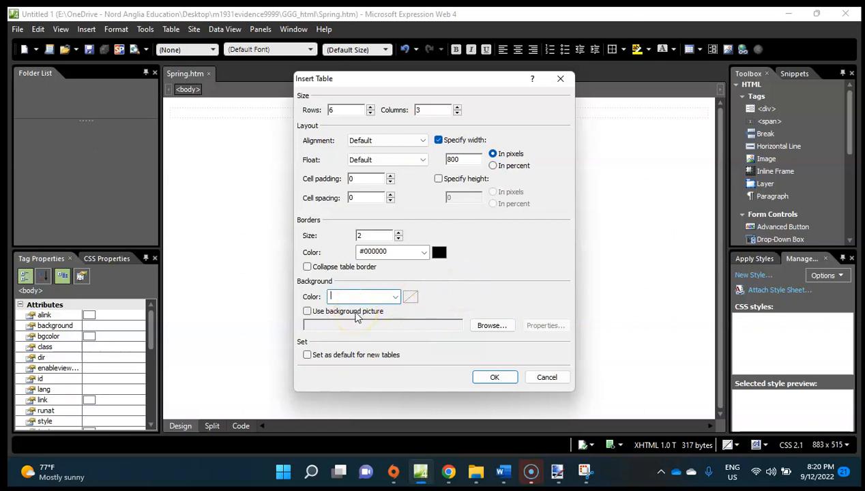
click(356, 318)
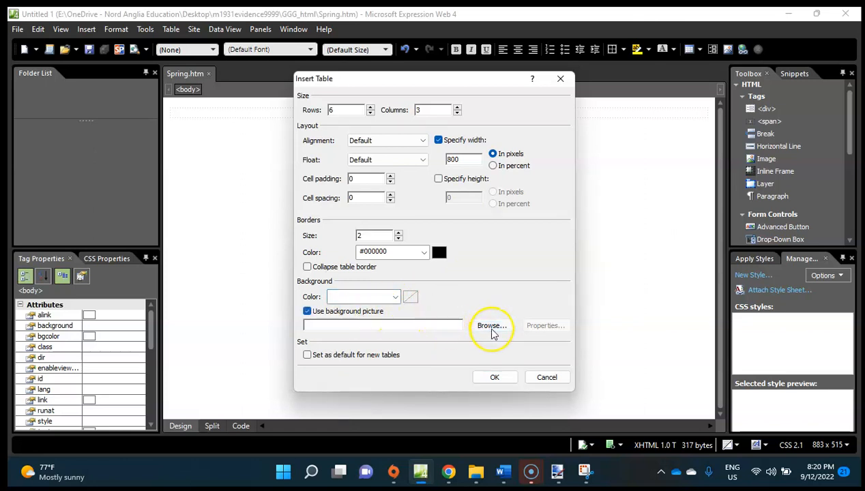
click(492, 326)
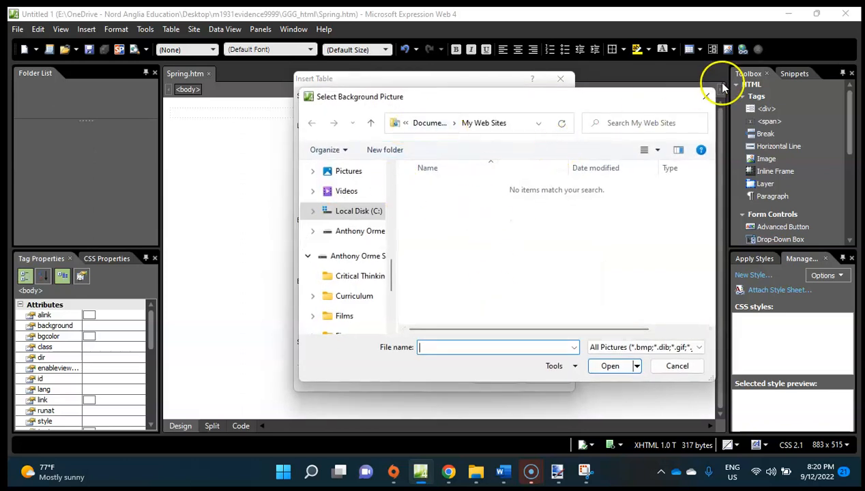
click(707, 95)
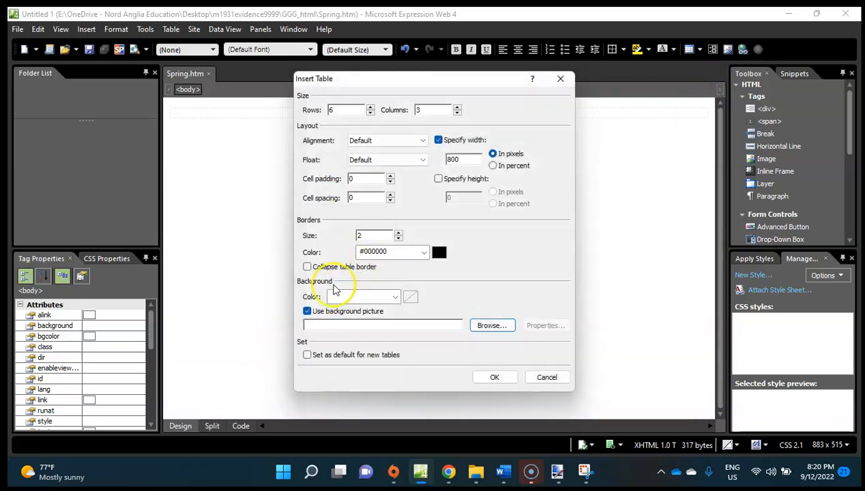
click(308, 312)
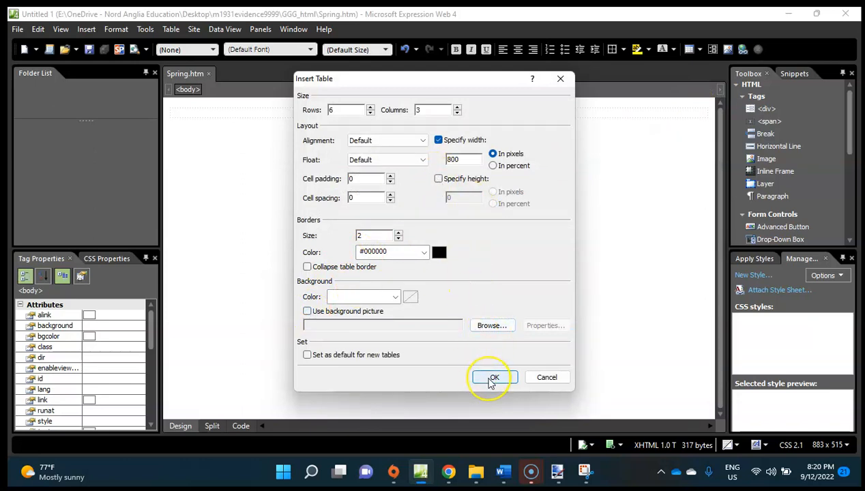
Insert the configured table into Spring.htm and switch to Chrome to compare it with the structure in question 6.
click(492, 379)
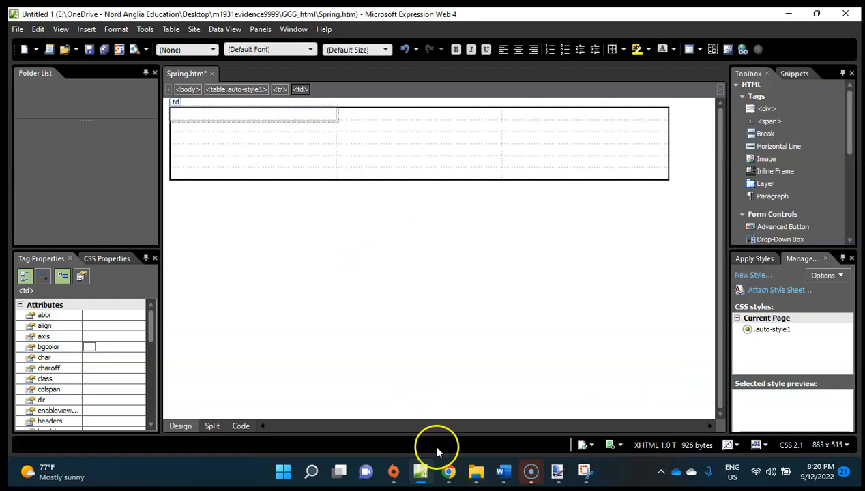
click(449, 473)
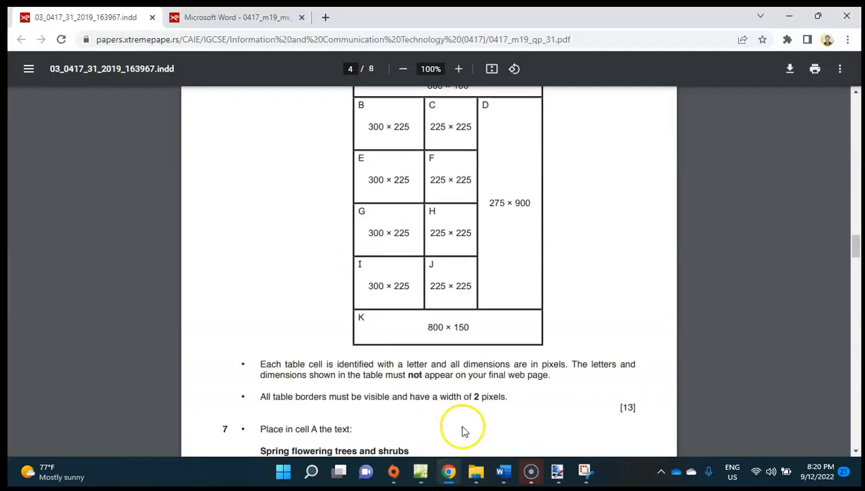
scroll(488, 286, up, 2)
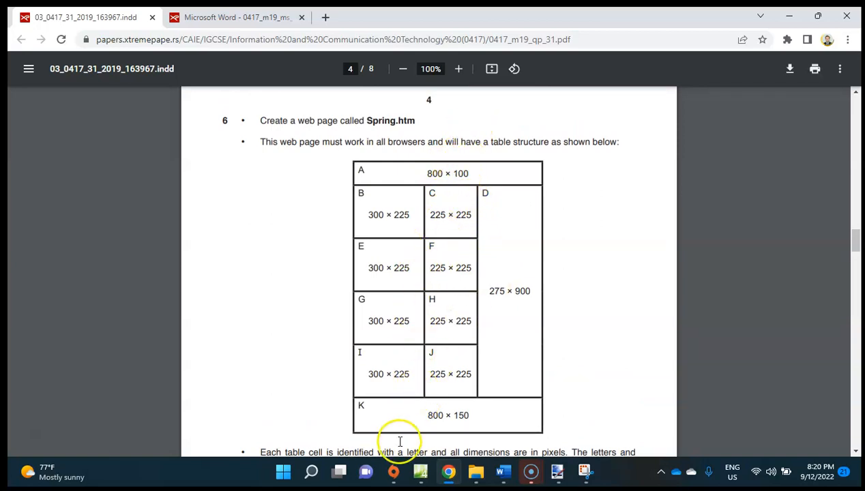
Switch to Expression Web and merge the three cells of the table's first row into one cell.
click(418, 472)
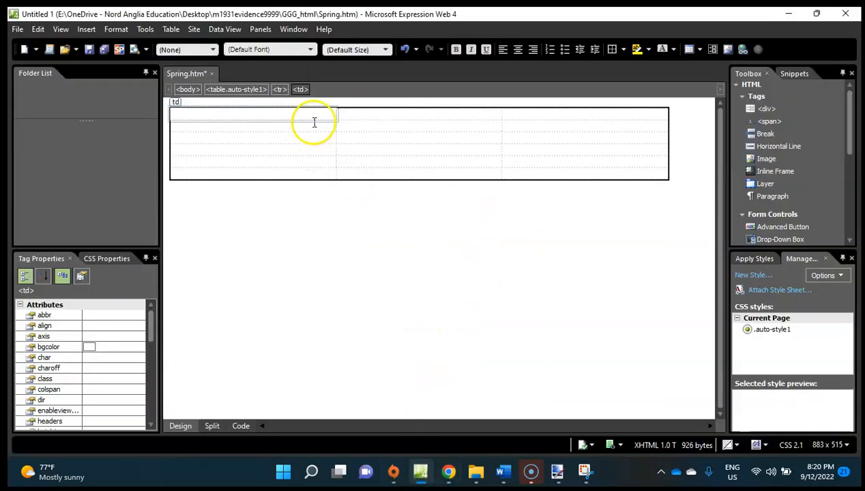
drag(315, 120, 322, 119)
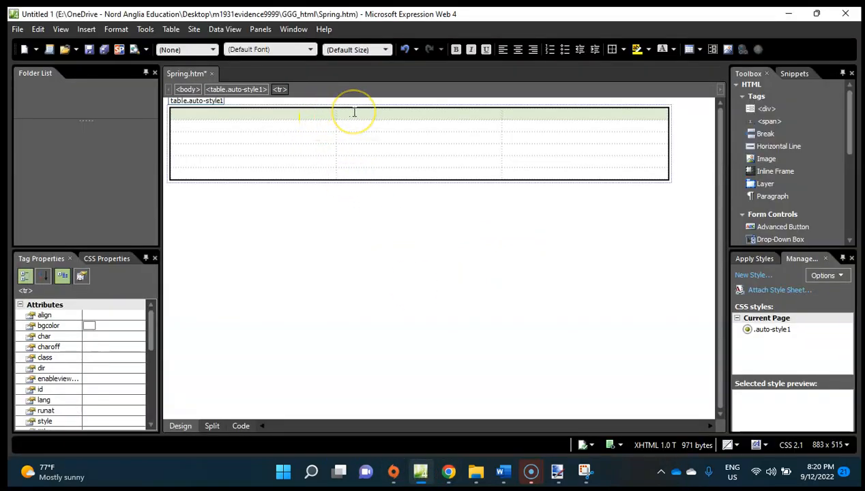
right_click(353, 112)
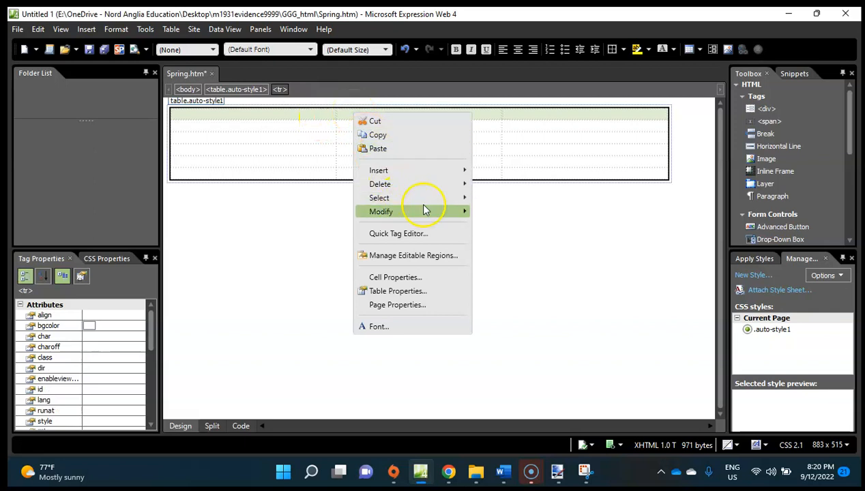
mouse_move(451, 198)
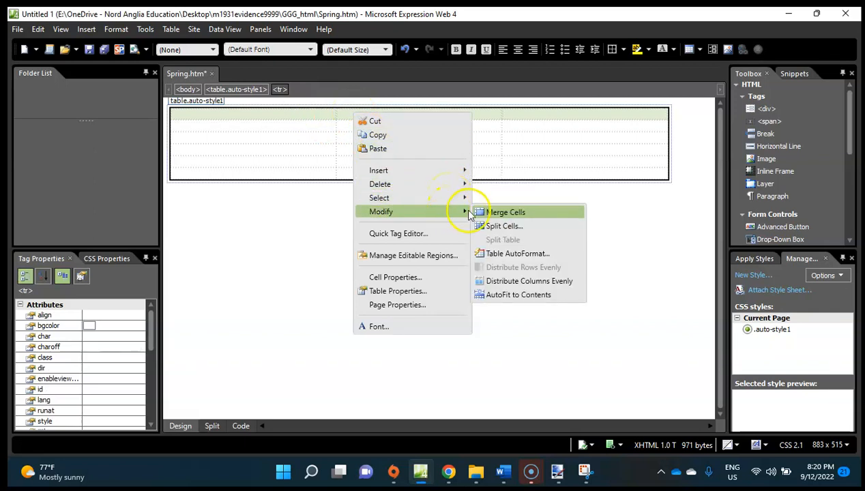
click(488, 213)
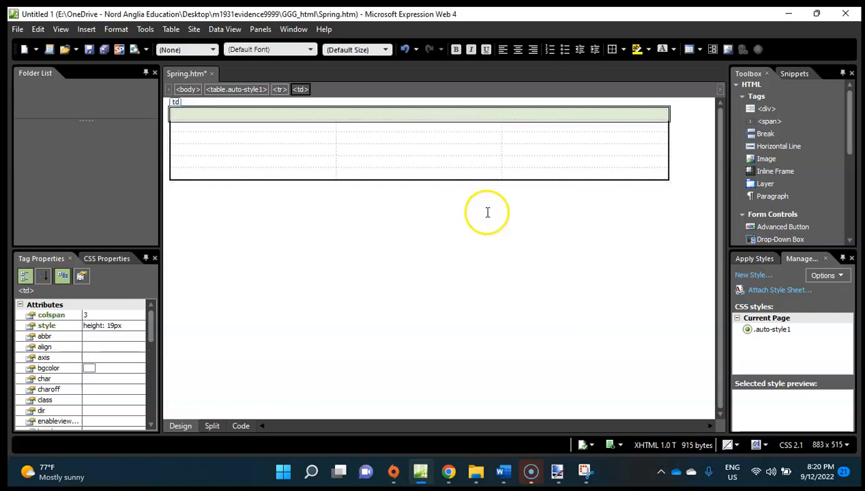
Set the height of the merged first-row cell to 100 pixels in its cell properties.
right_click(413, 117)
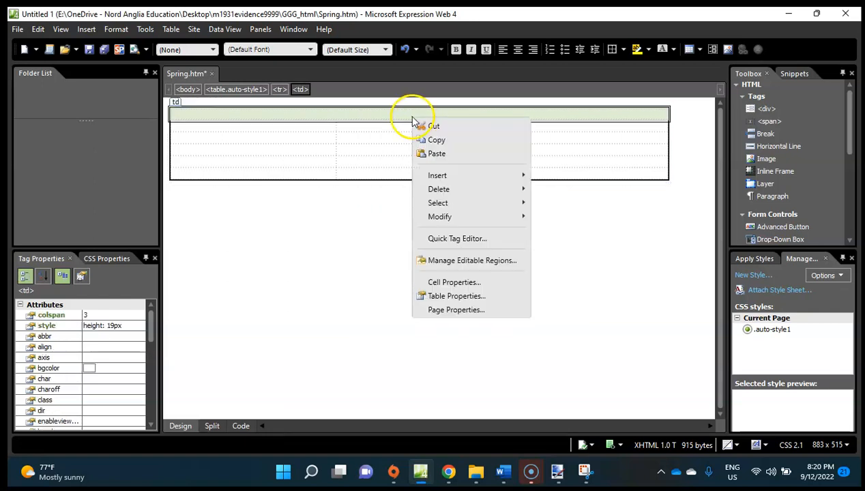
click(469, 282)
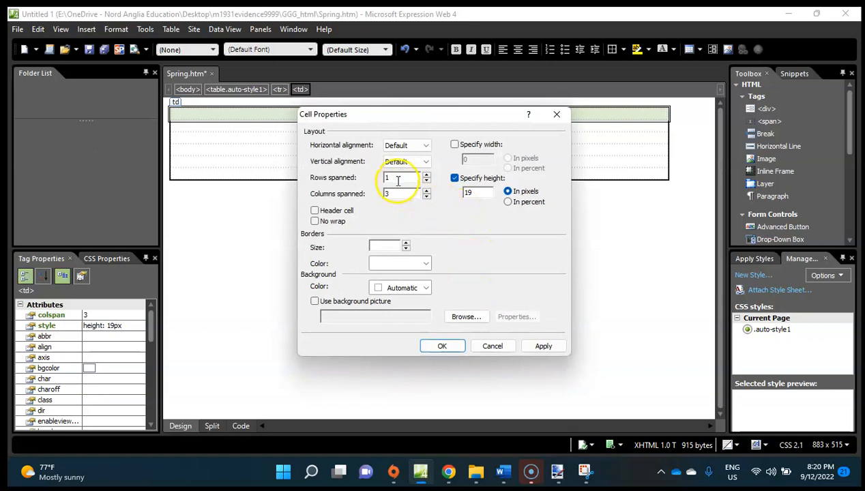
click(507, 192)
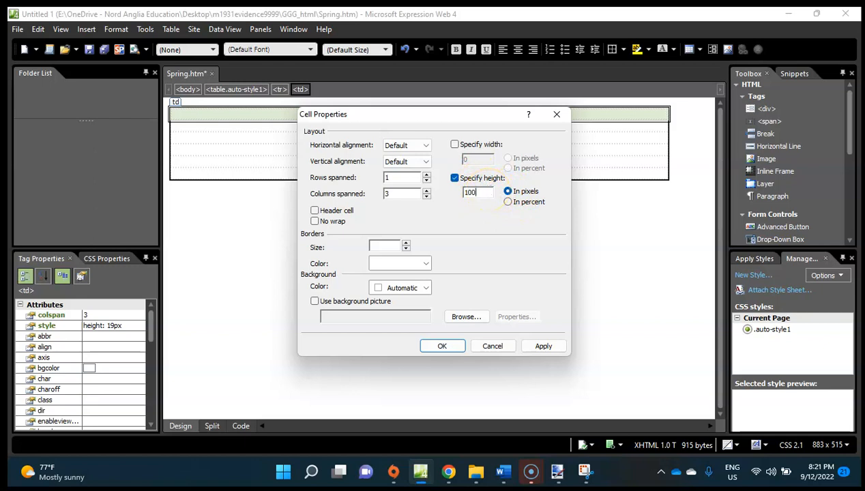
click(442, 346)
Merge the three cells of the table's last row into one cell.
click(298, 226)
drag(298, 226, 539, 216)
right_click(540, 223)
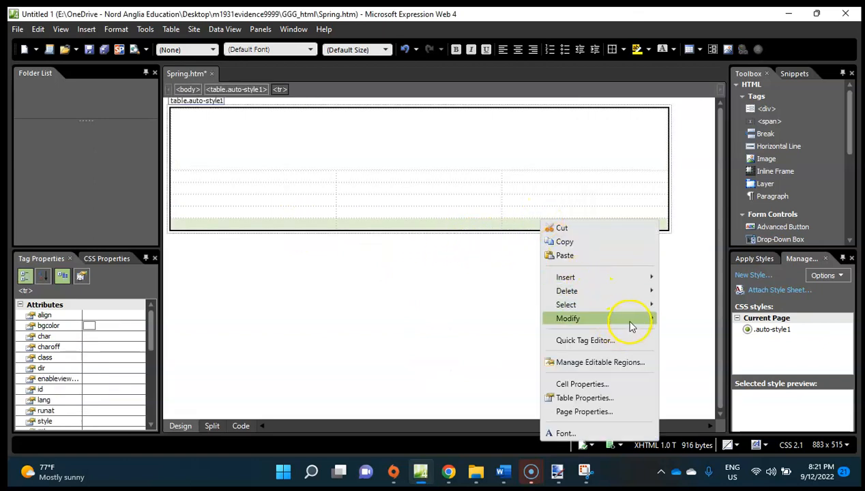
mouse_move(656, 324)
click(710, 321)
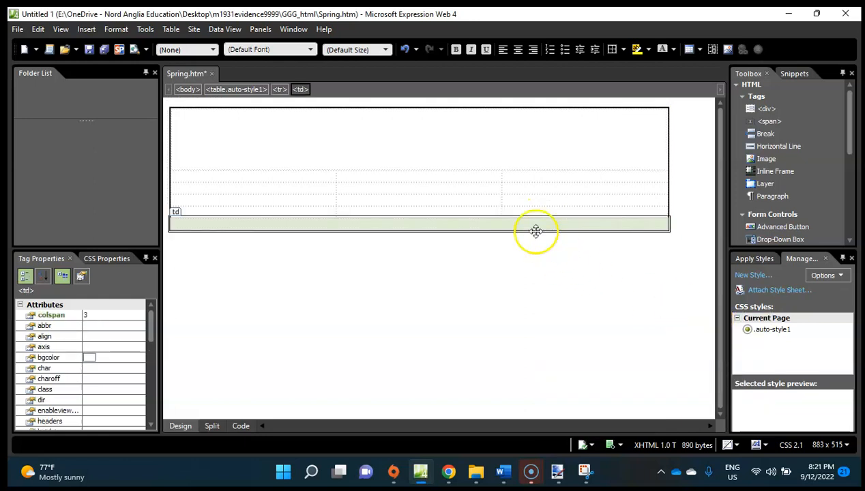
Specify a height of 150 pixels for the merged last-row cell, keeping the default horizontal alignment.
right_click(510, 225)
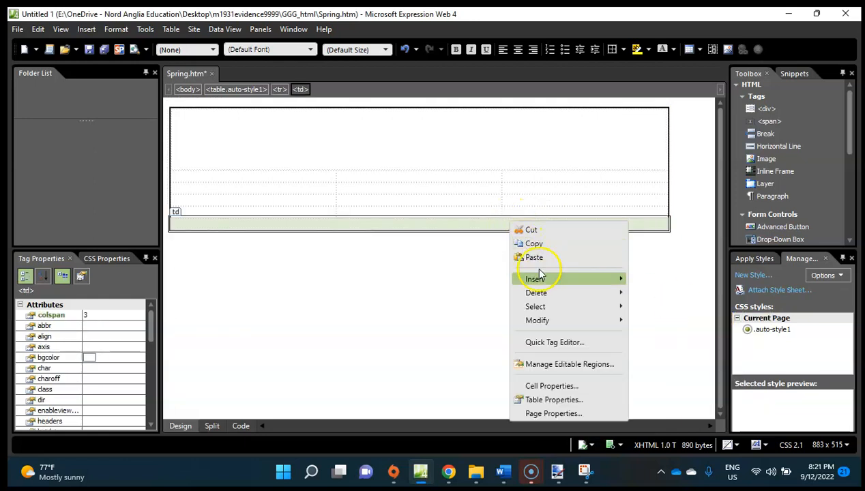
mouse_move(590, 328)
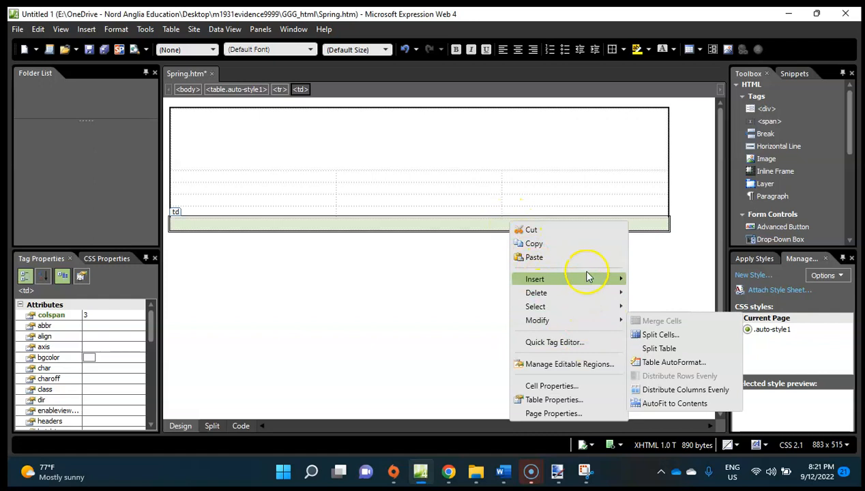
click(549, 386)
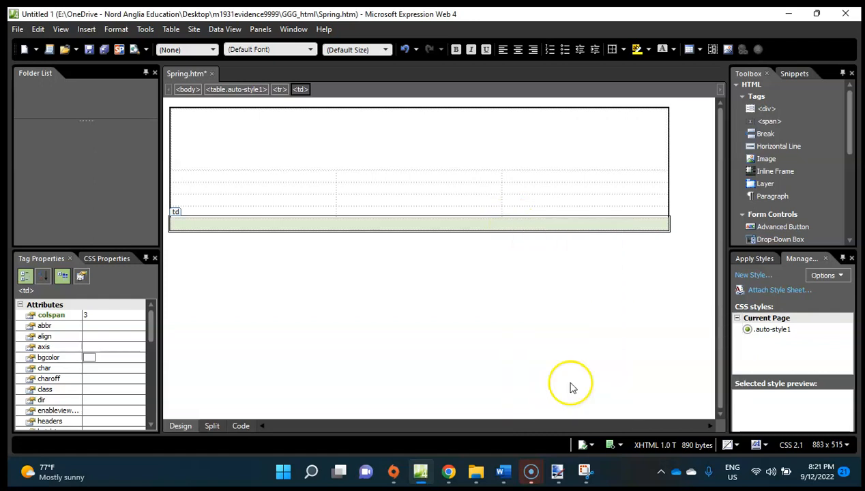
click(455, 178)
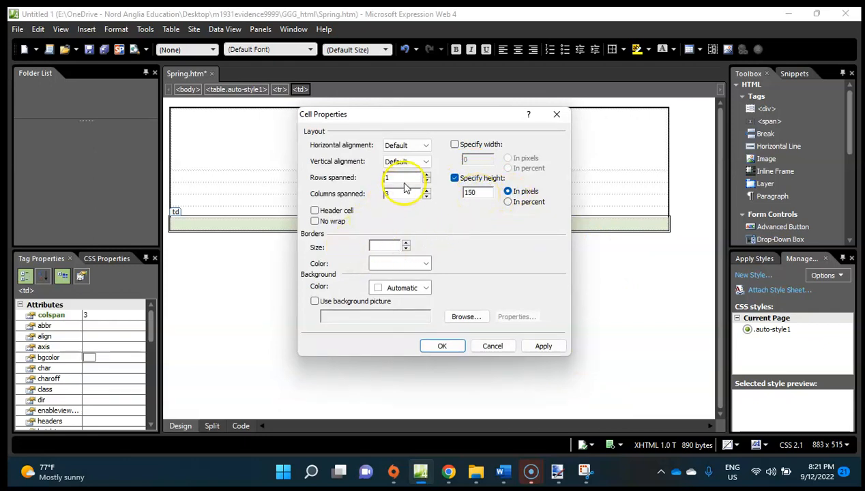
click(419, 145)
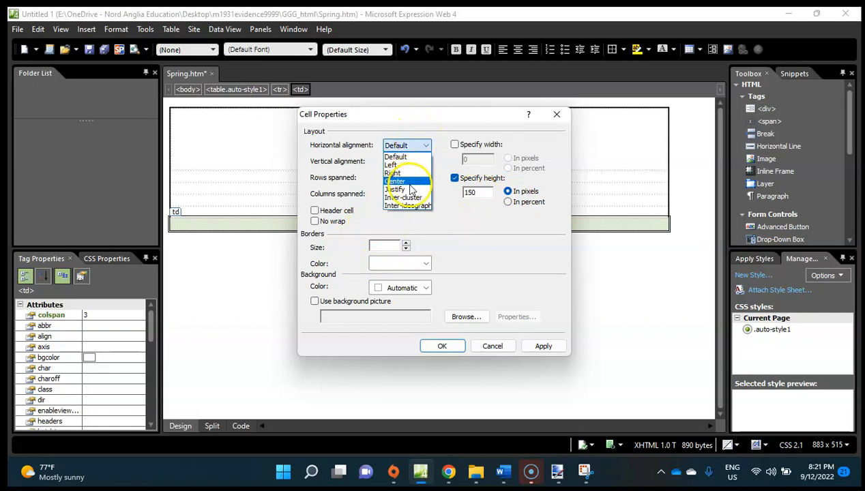
click(464, 257)
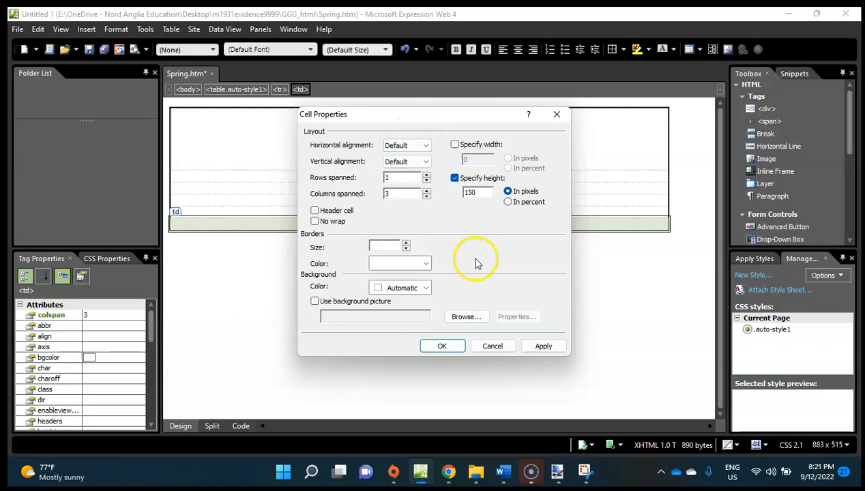
click(439, 345)
click(432, 294)
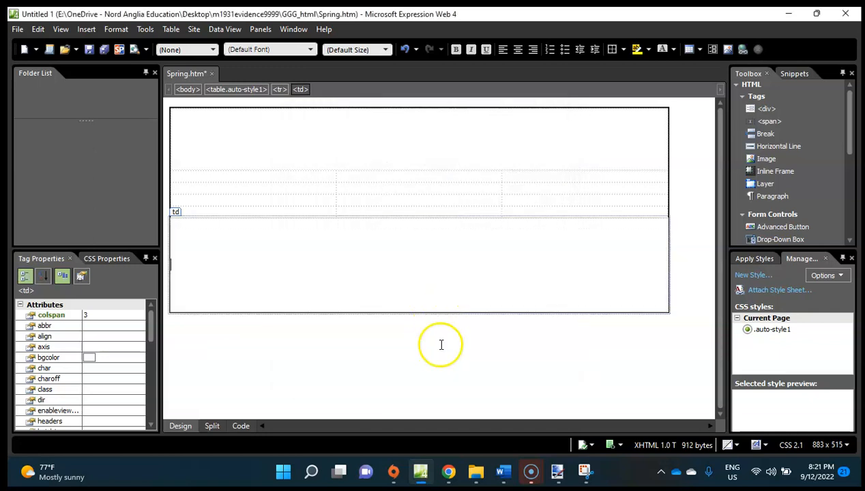
Check cell D in the exam paper, and merge the third column's four cells between the first and last rows in Expression Web.
click(447, 472)
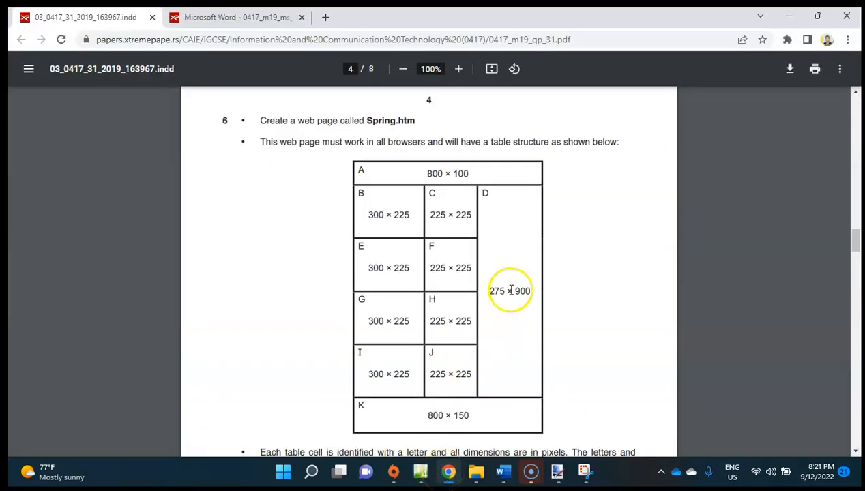
mouse_move(423, 478)
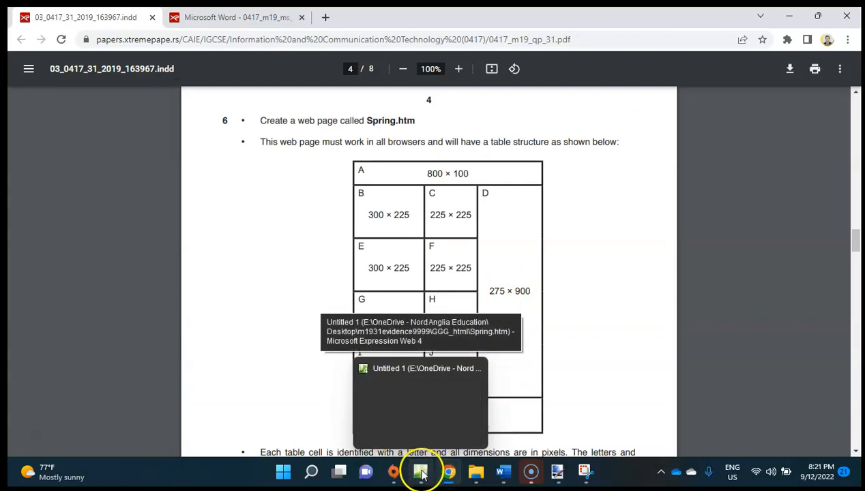
click(421, 473)
drag(581, 178, 575, 212)
right_click(575, 211)
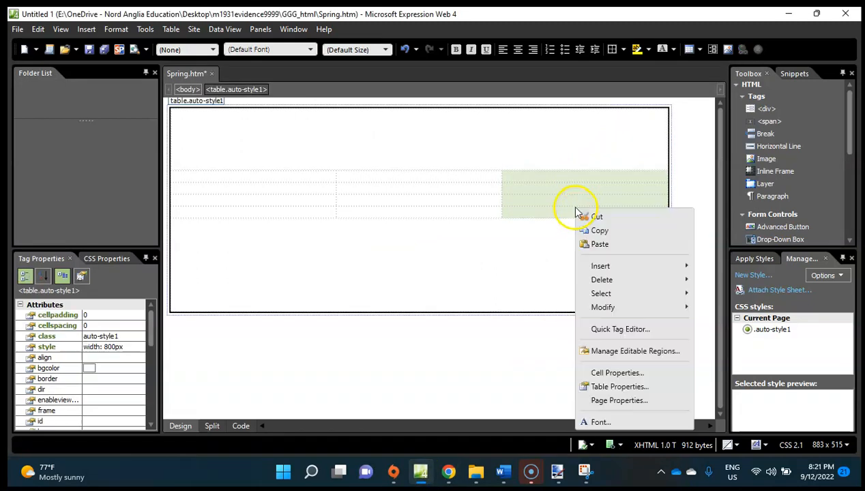
mouse_move(611, 309)
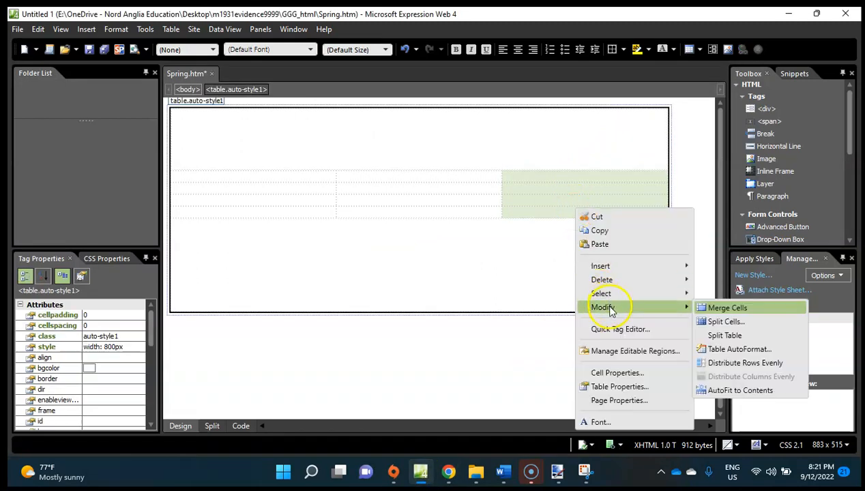
click(716, 307)
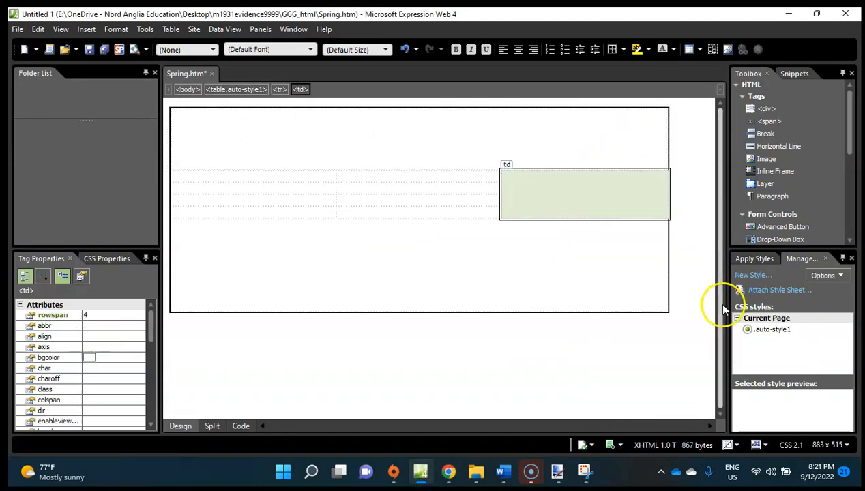
Set the merged third-column cell to a width of 275 pixels and a height of 900 pixels.
right_click(526, 181)
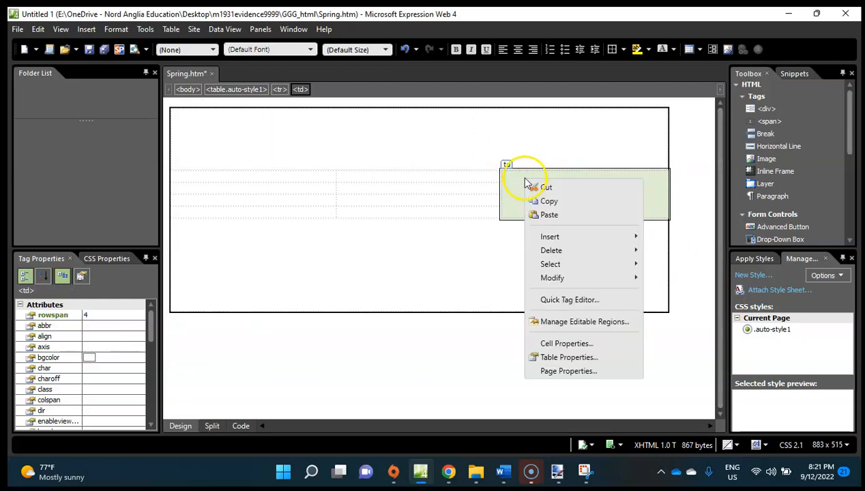
click(574, 347)
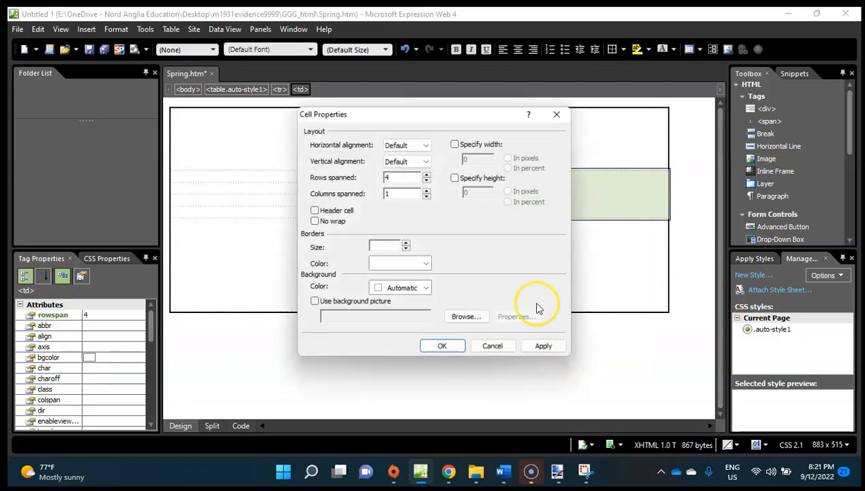
click(456, 145)
click(455, 178)
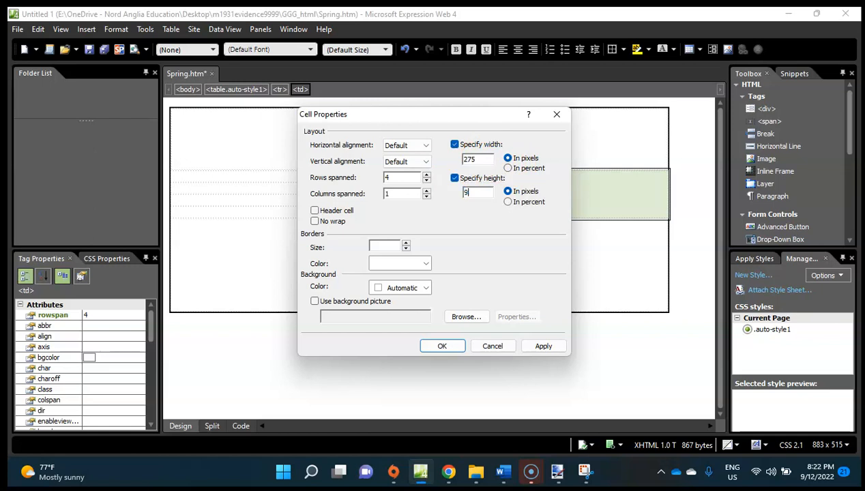
click(442, 346)
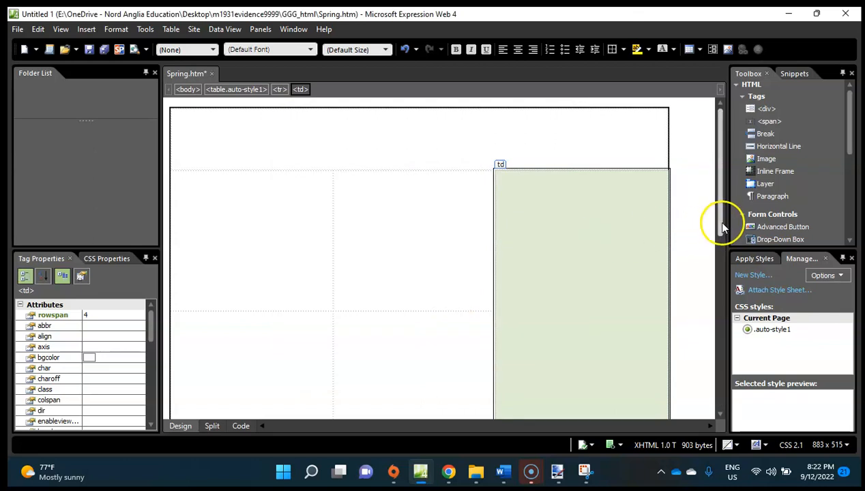
drag(720, 216, 725, 258)
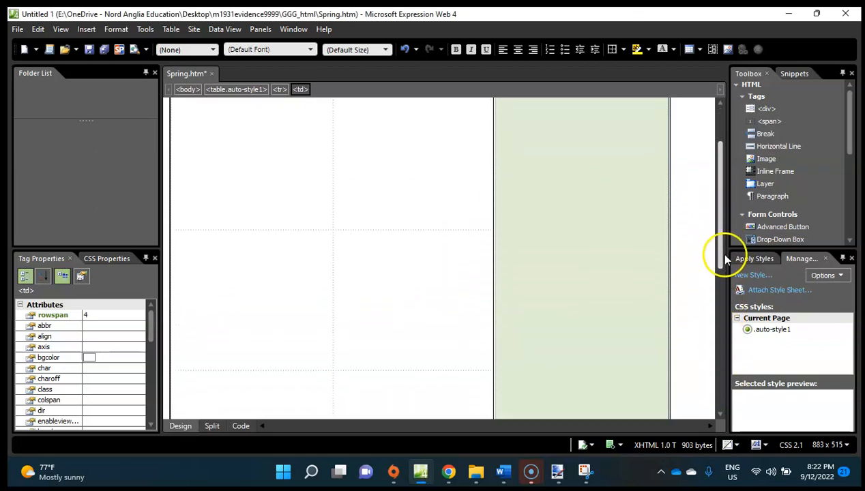
right_click(257, 162)
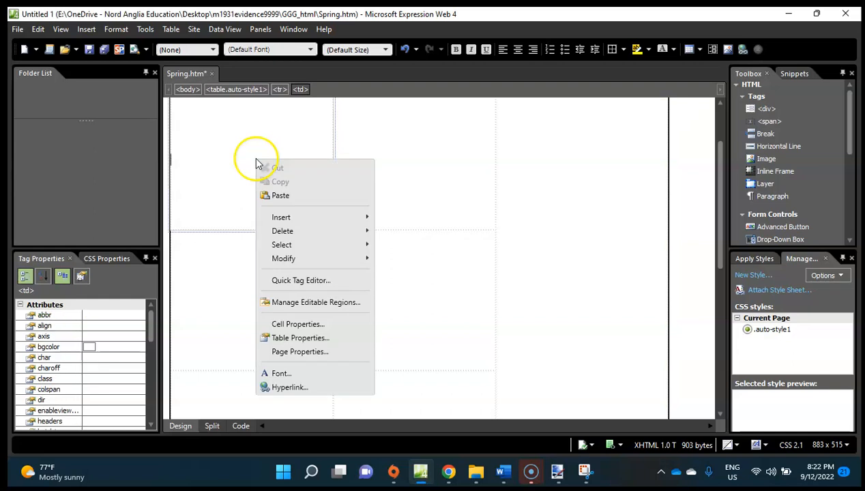
click(315, 325)
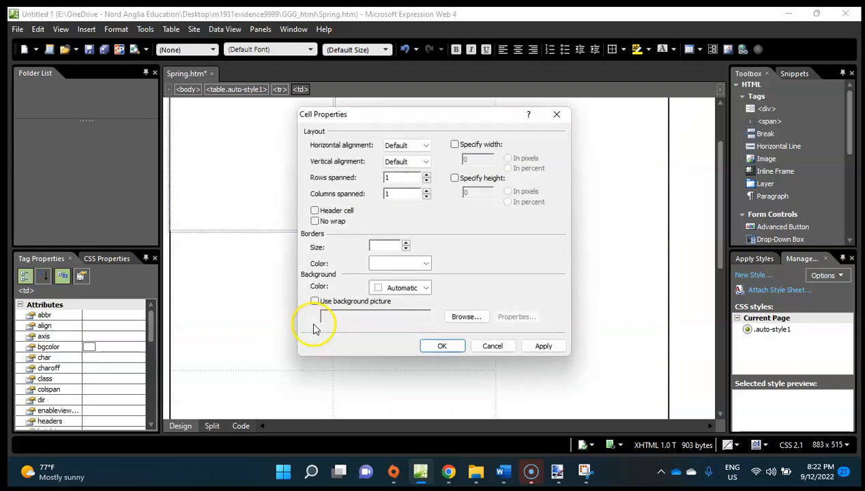
click(450, 474)
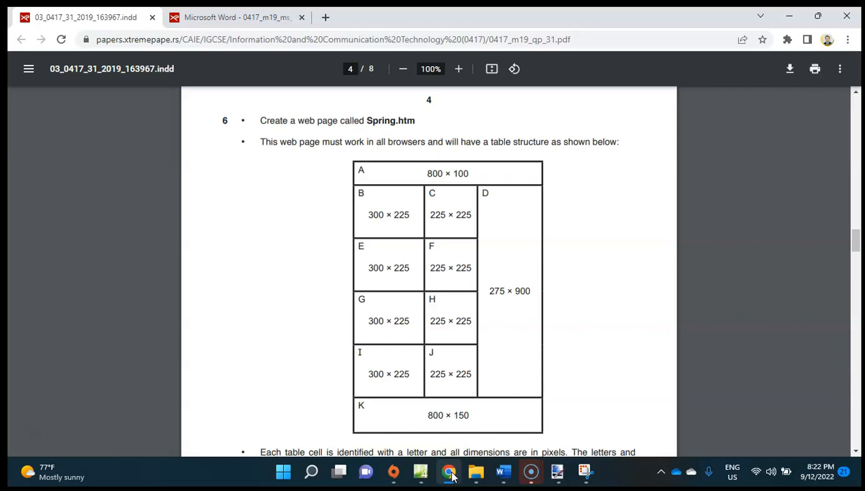
click(450, 474)
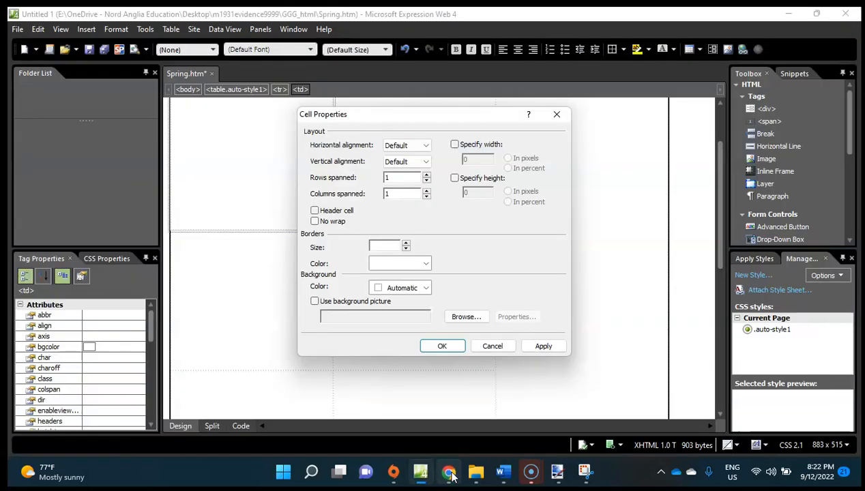
click(463, 145)
click(454, 178)
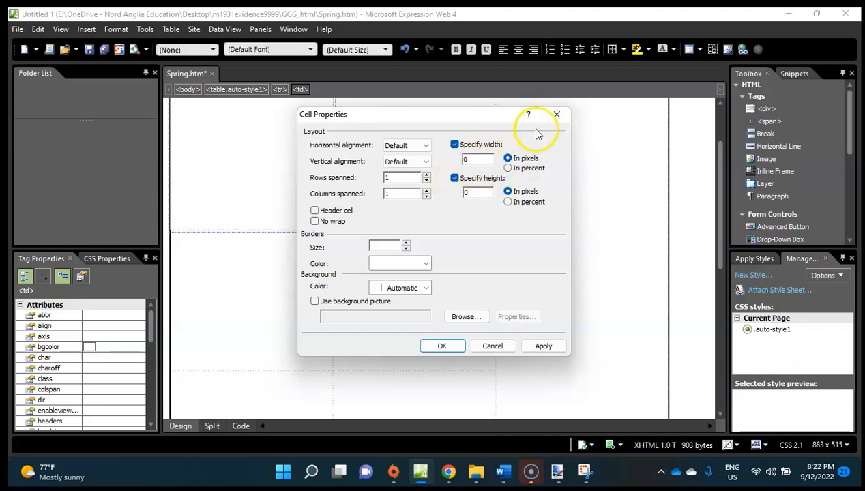
click(557, 116)
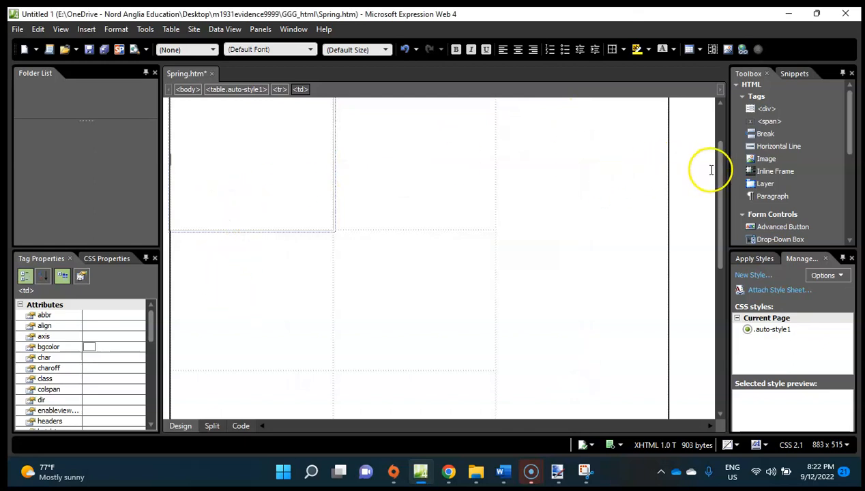
Set the first column's four cells between the merged rows to 300 pixels wide and 225 pixels high.
drag(718, 174, 722, 149)
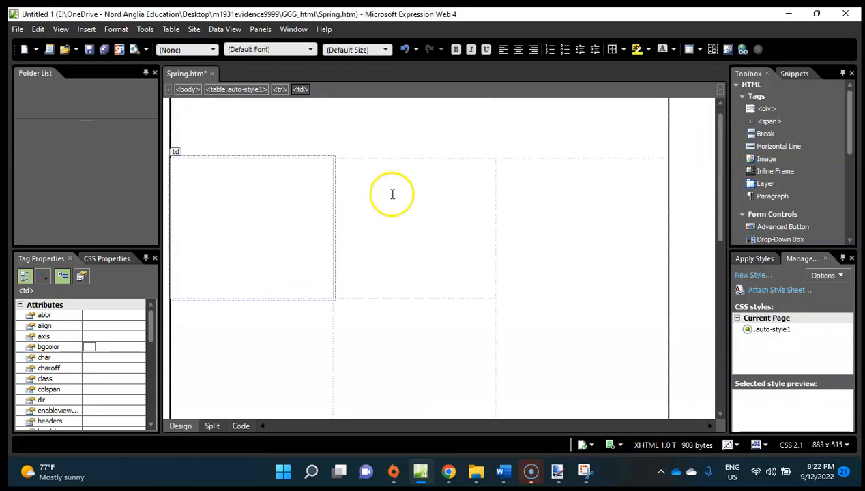
drag(226, 202, 259, 363)
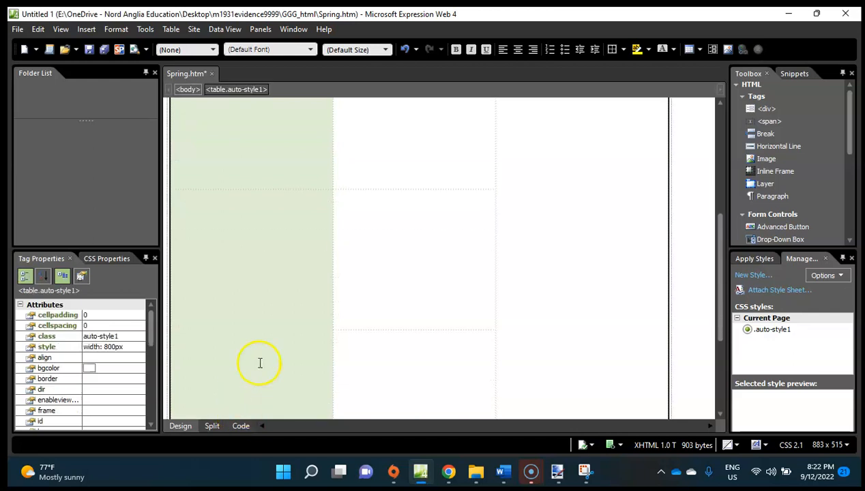
right_click(270, 255)
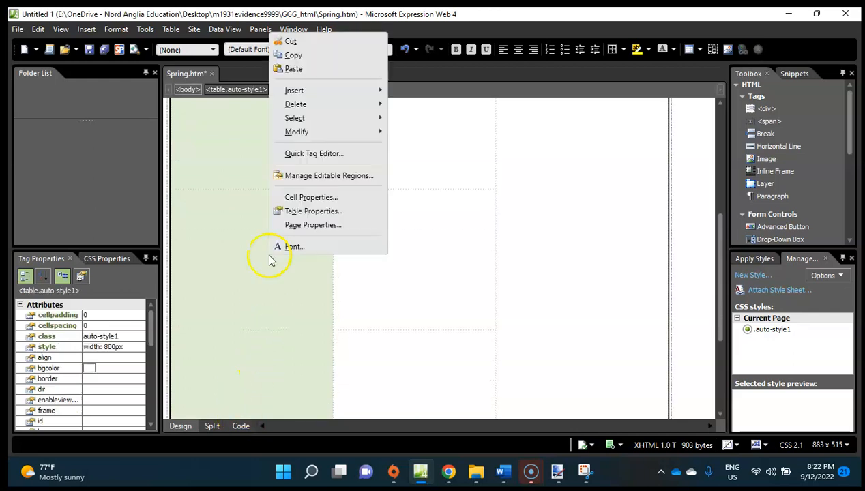
click(338, 197)
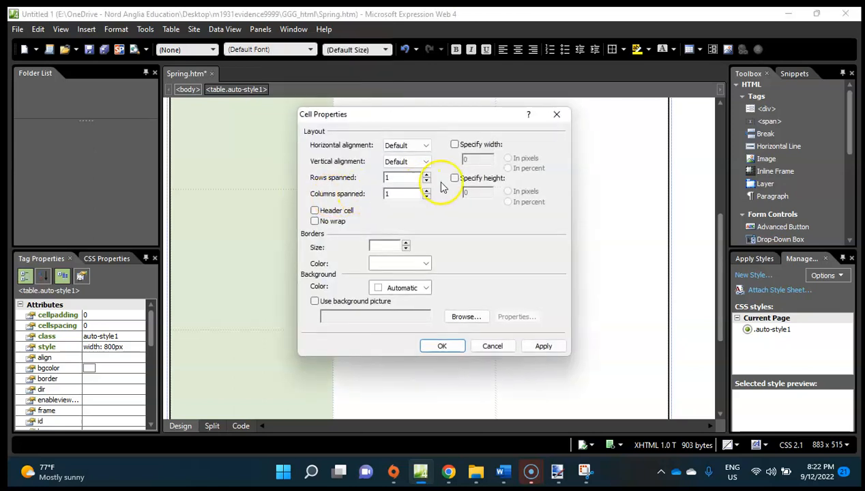
click(472, 146)
click(462, 180)
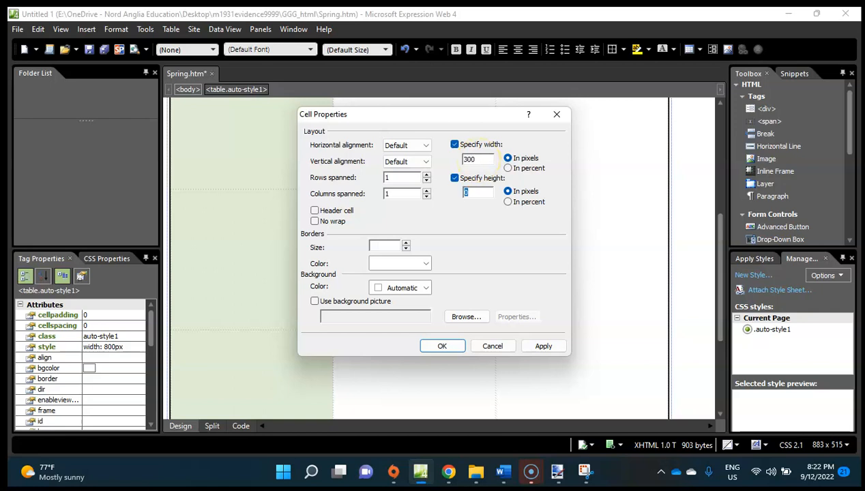
click(441, 346)
Set the second column's four cells between the merged rows to 225 pixels wide and 225 pixels high, checking the size in the exam paper.
click(438, 158)
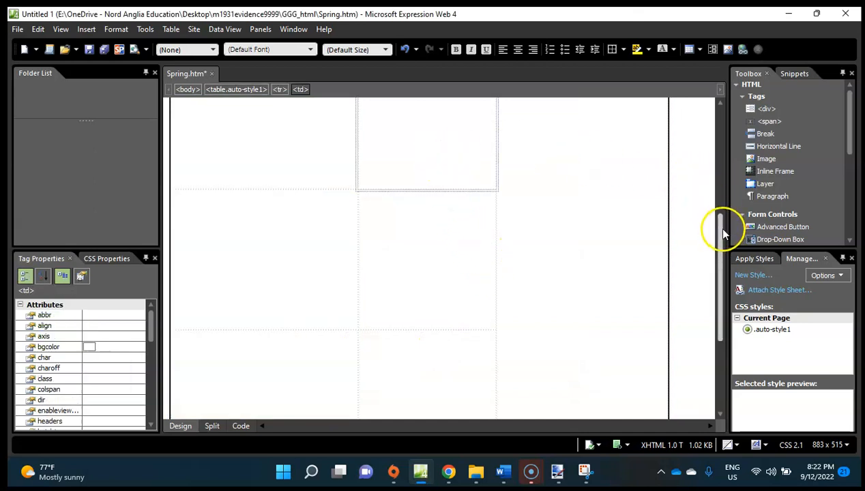
drag(716, 226, 716, 163)
scroll(400, 133, down, 3)
drag(399, 133, 426, 349)
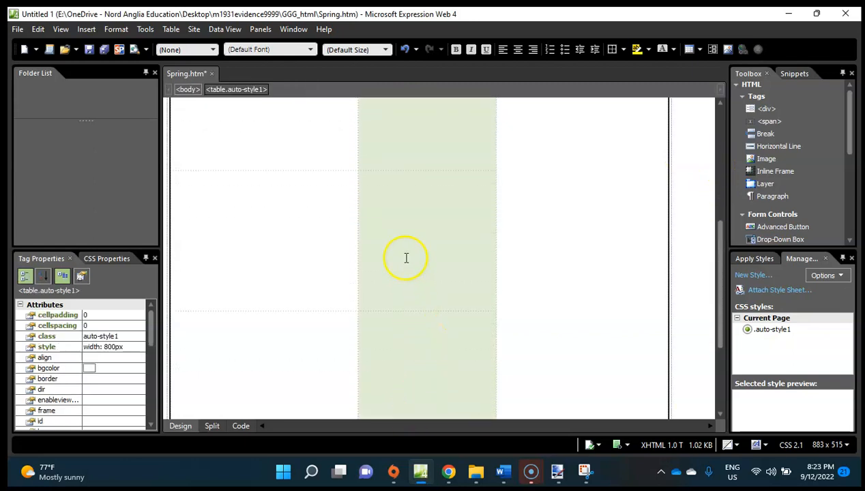
right_click(406, 257)
click(466, 200)
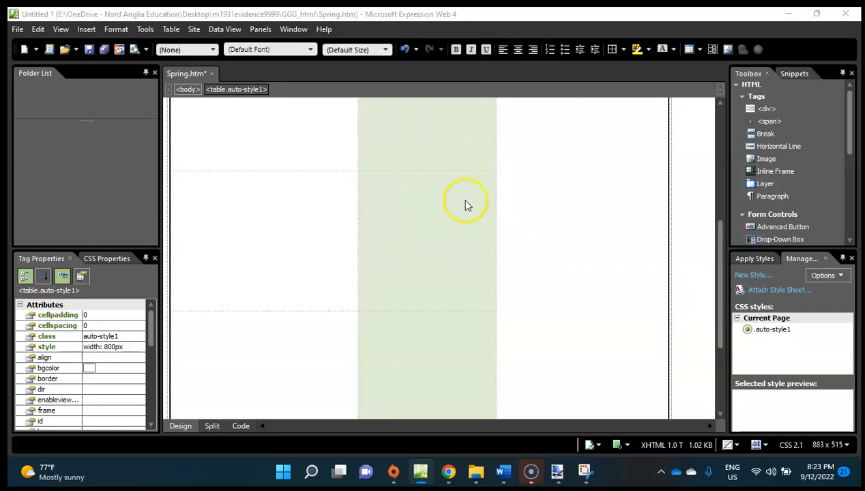
click(455, 146)
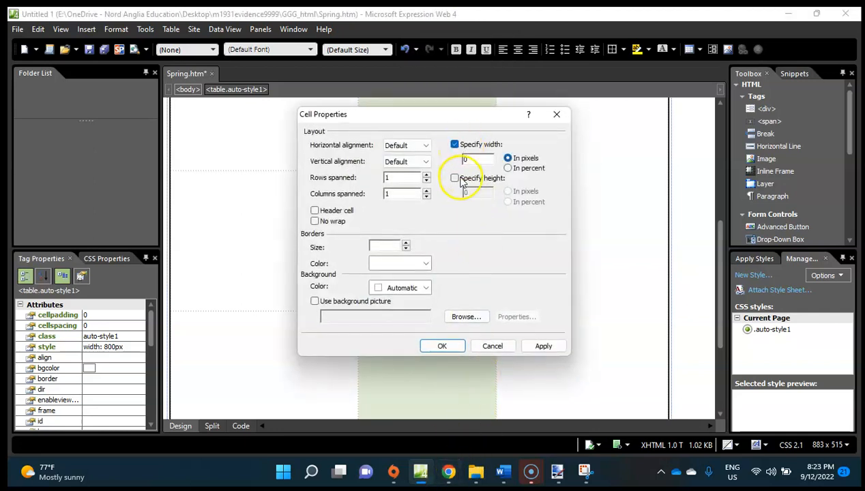
mouse_move(419, 472)
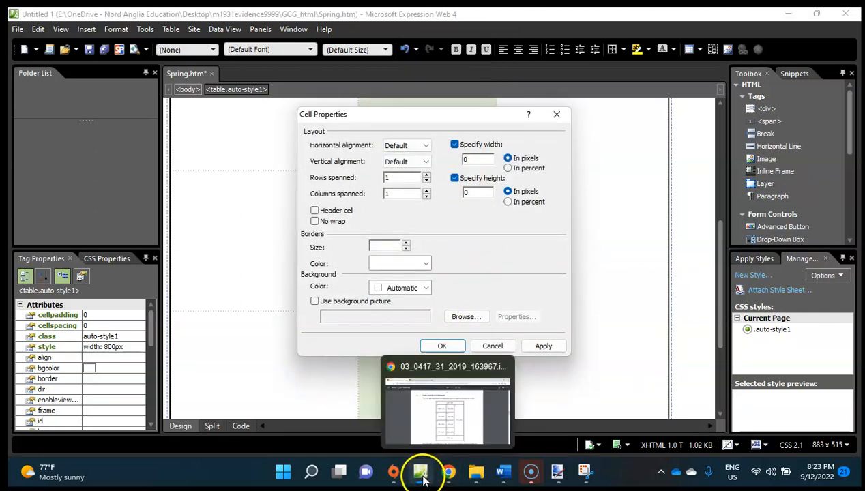
click(447, 474)
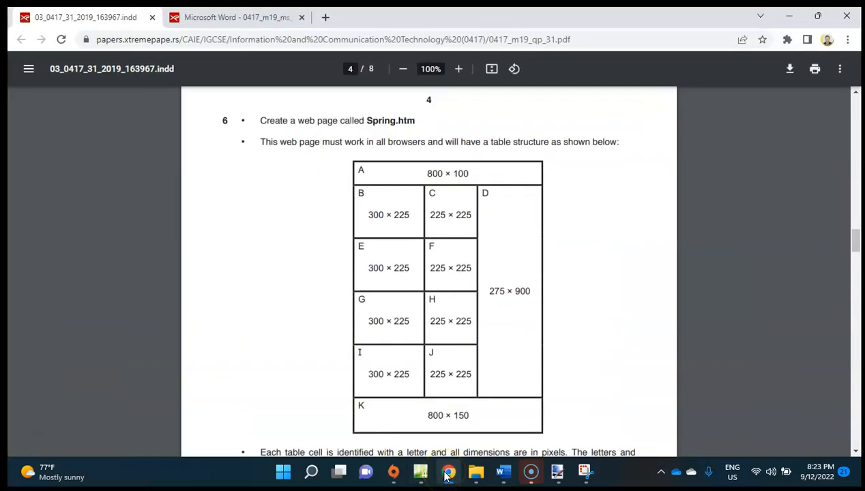
click(447, 474)
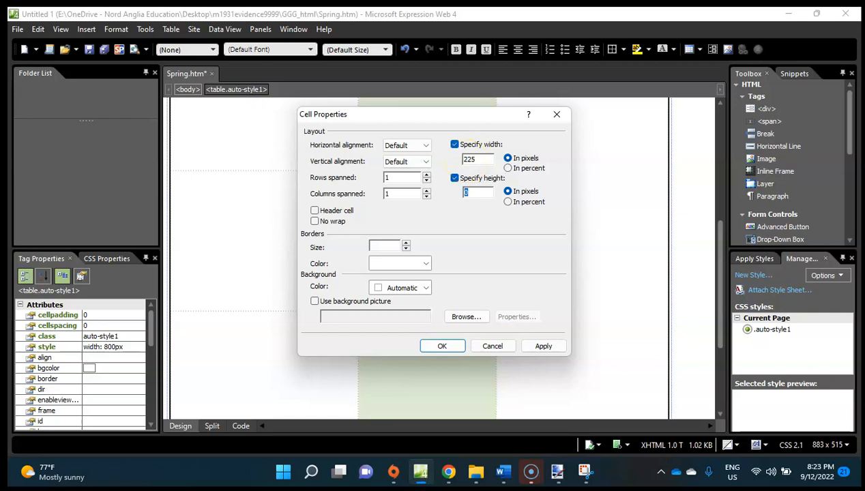
click(442, 346)
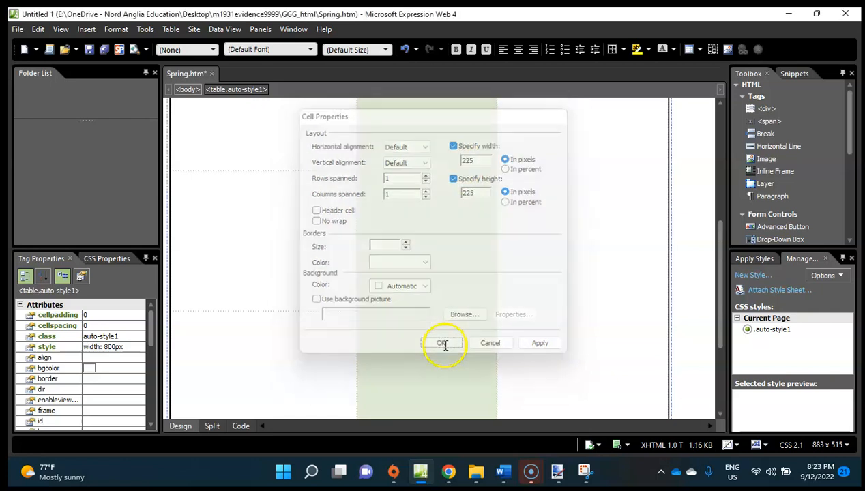
Switch to the exam paper in Chrome and check question 6's cell dimensions and table border requirements.
drag(718, 286, 709, 155)
click(525, 205)
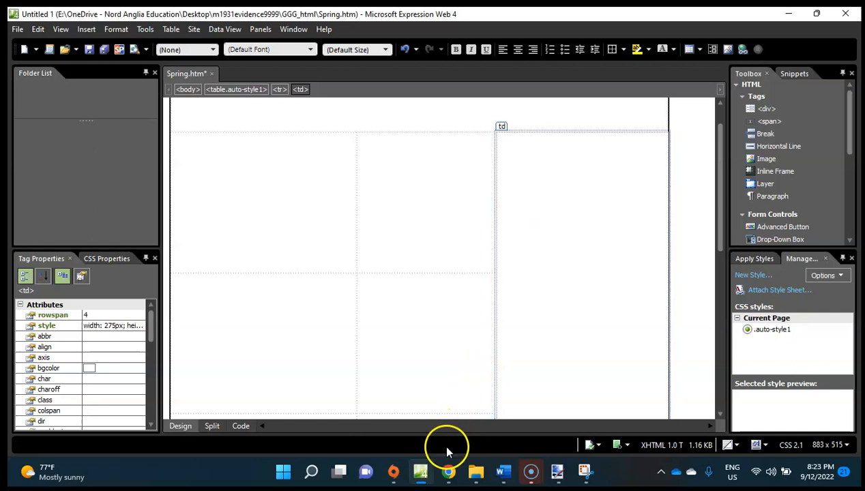
click(447, 470)
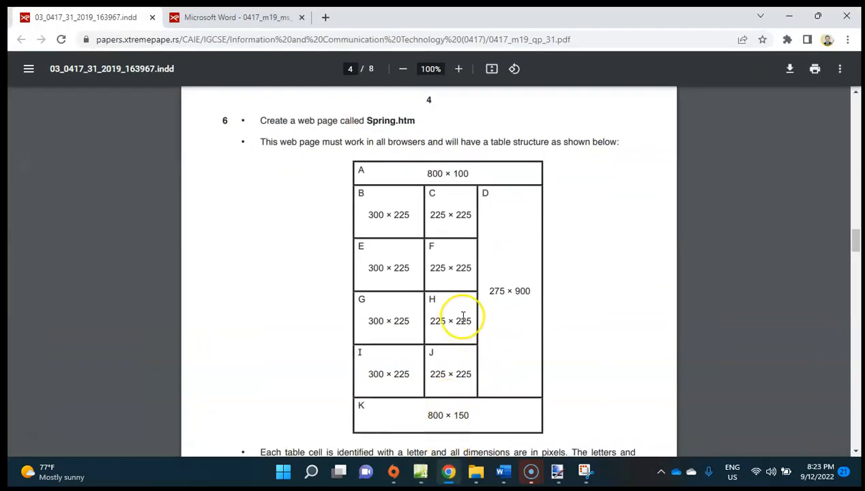
scroll(575, 265, down, 5)
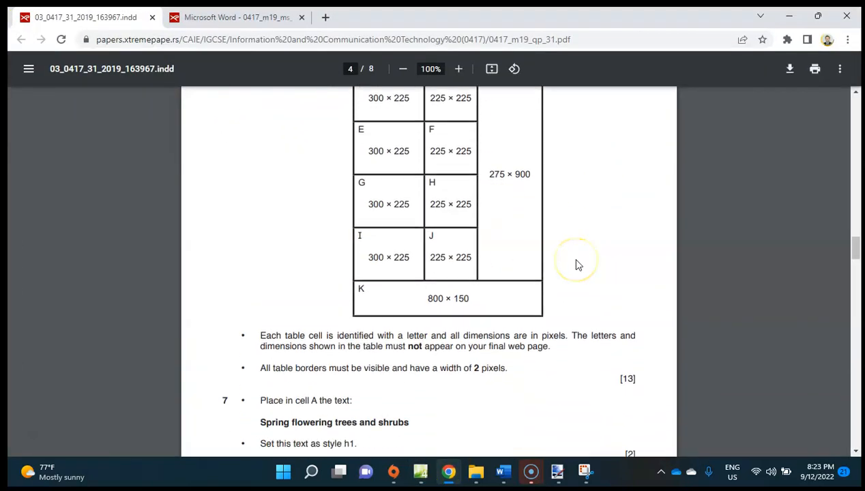
scroll(575, 265, up, 3)
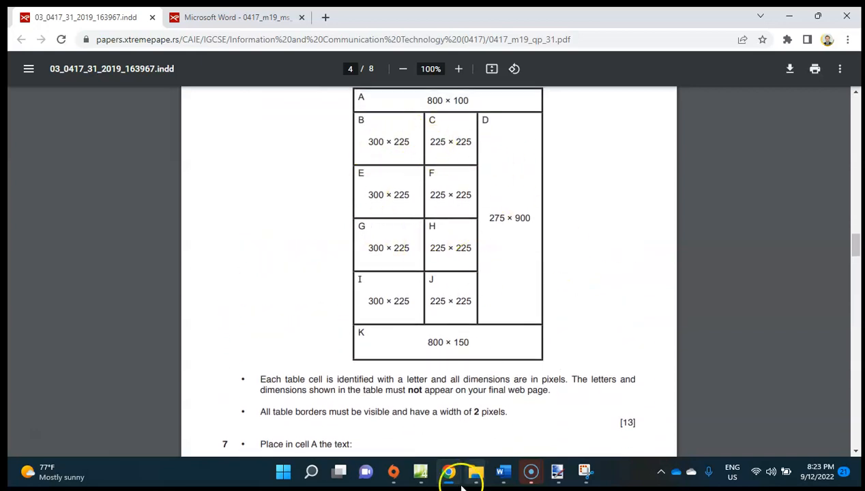
Switch to Expression Web and set the Spring.htm table's alignment to Center.
click(421, 470)
right_click(357, 220)
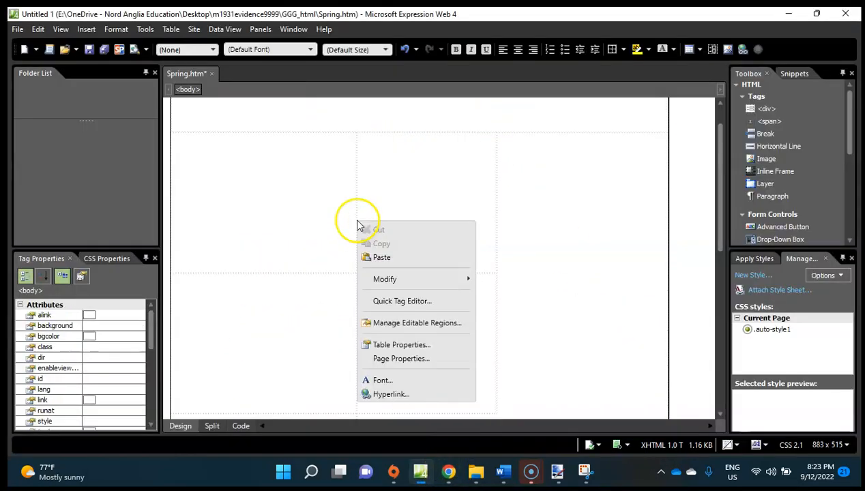
click(311, 206)
right_click(311, 210)
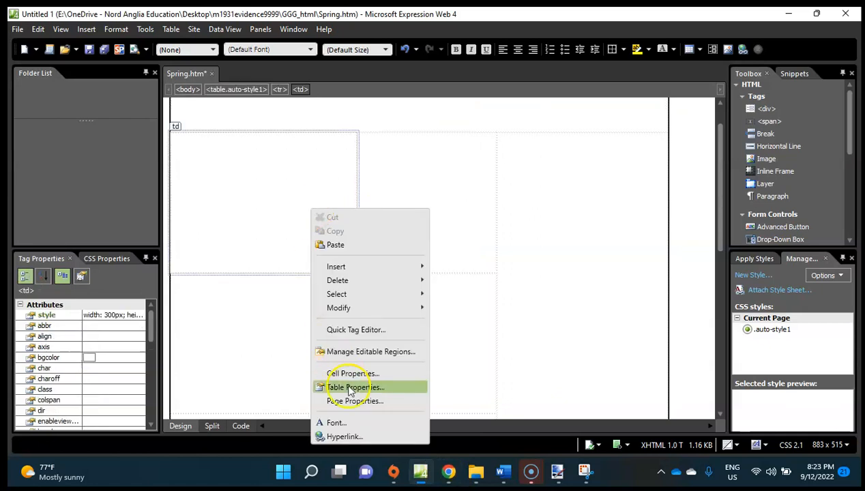
click(384, 390)
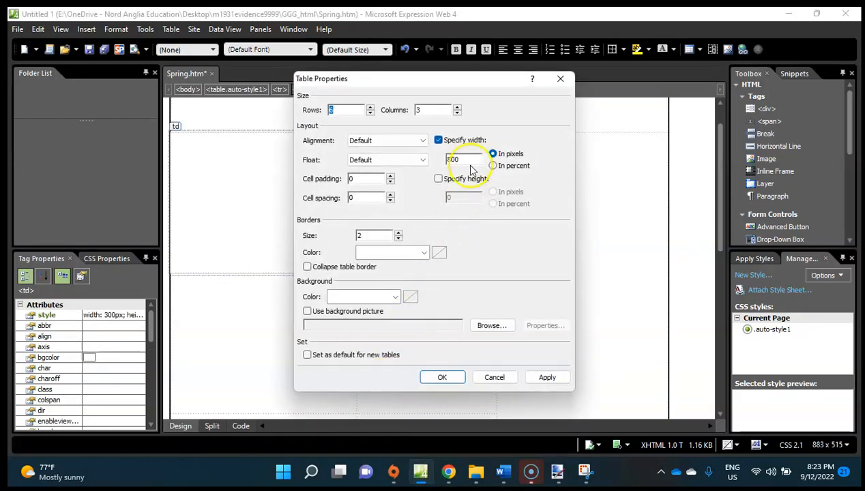
click(392, 140)
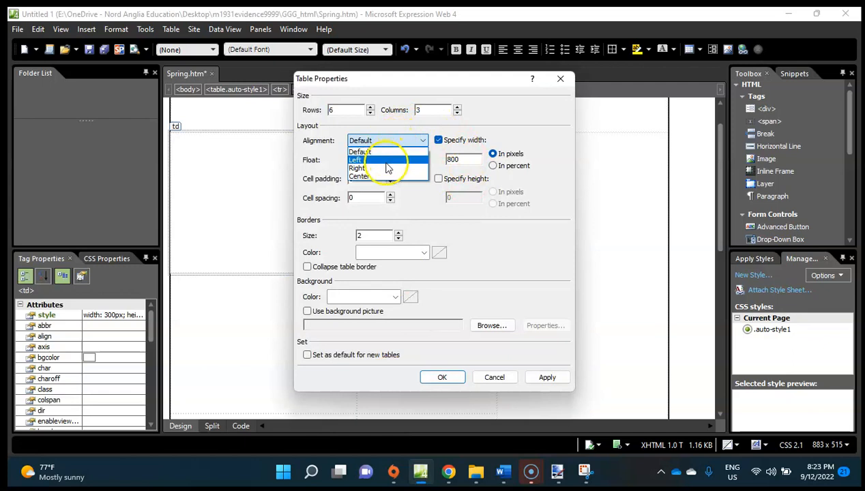
click(386, 177)
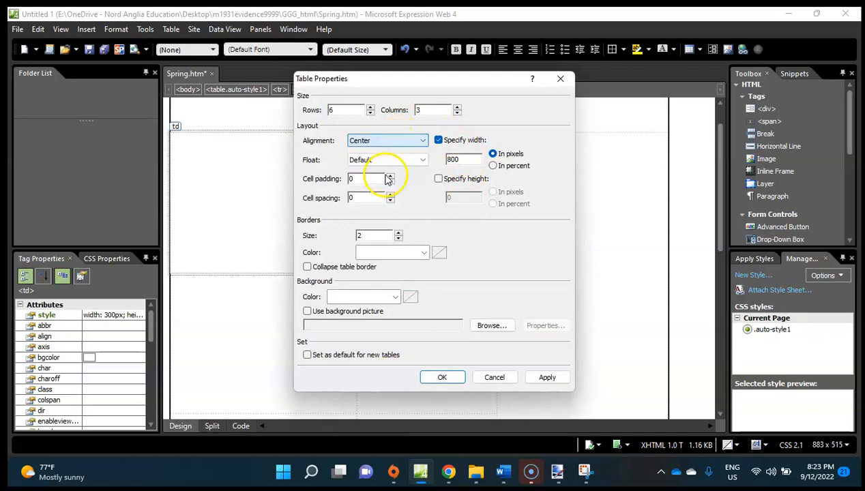
click(444, 379)
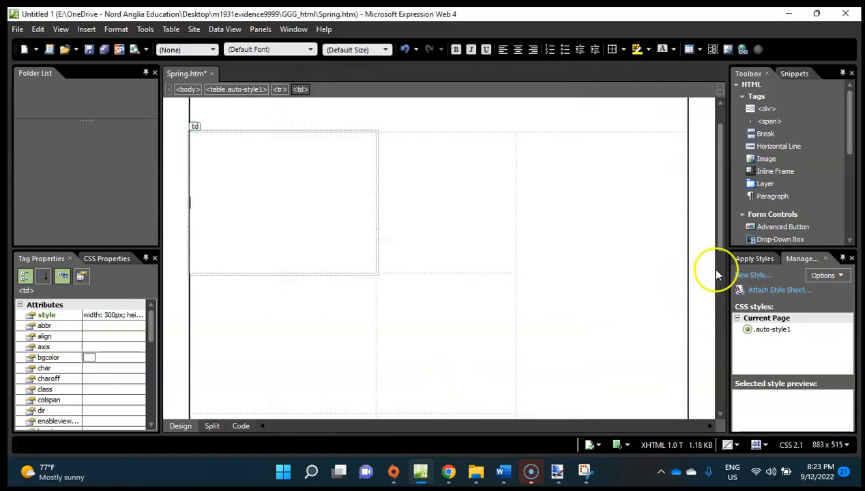
Switch to the exam paper in Chrome and read the border requirement and the cell text and style instructions in questions 7 and 8.
click(572, 266)
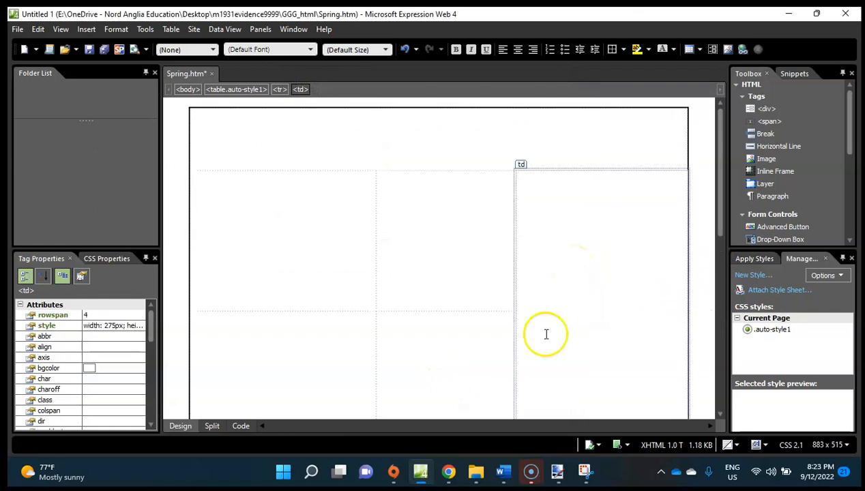
click(448, 471)
scroll(478, 295, down, 1)
scroll(478, 296, down, 3)
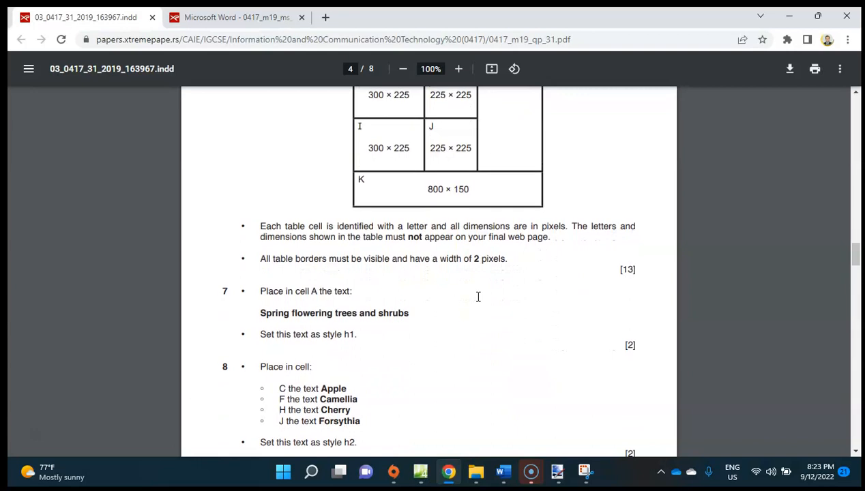
scroll(448, 367, up, 5)
scroll(463, 350, down, 4)
scroll(464, 349, down, 2)
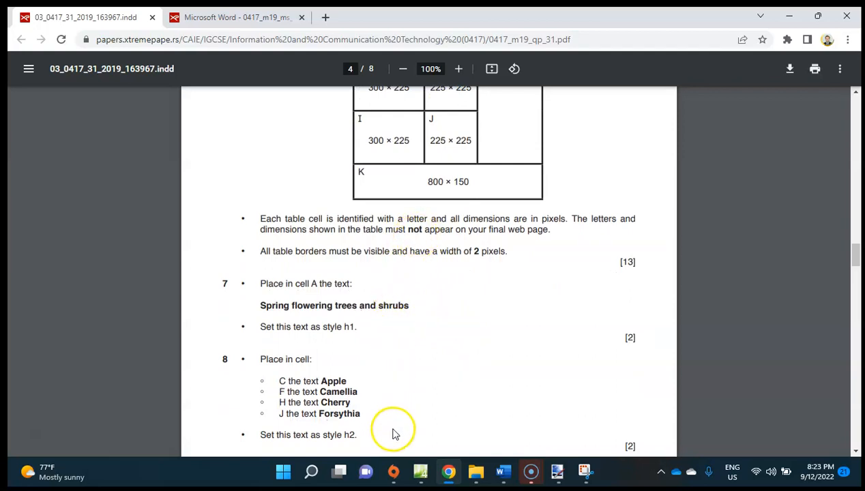
Return to Expression Web and place the text cursor in the table's merged first row, cell A.
click(420, 471)
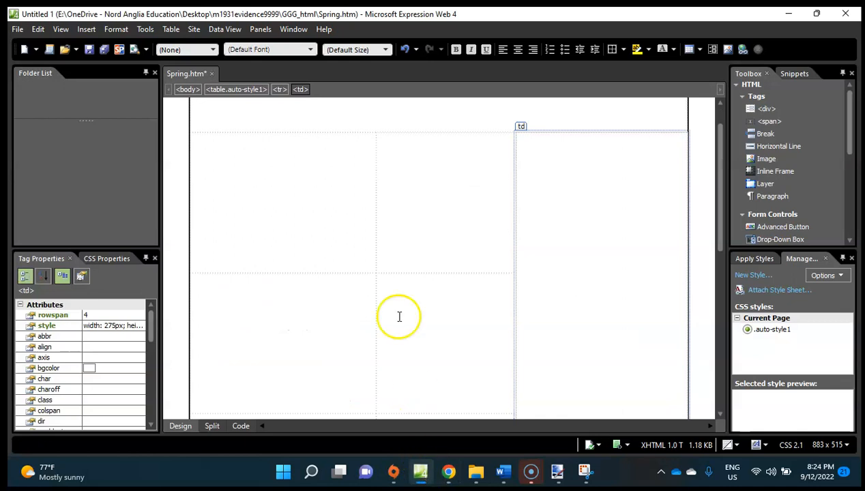
scroll(338, 200, up, 1)
click(349, 137)
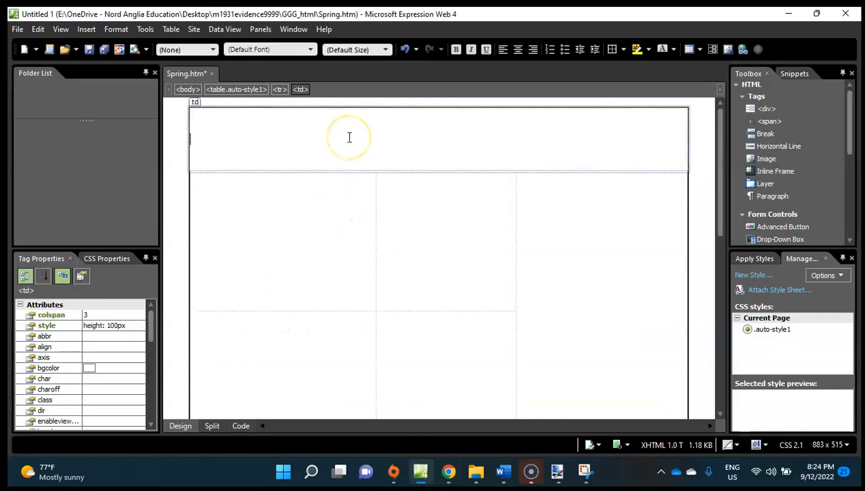
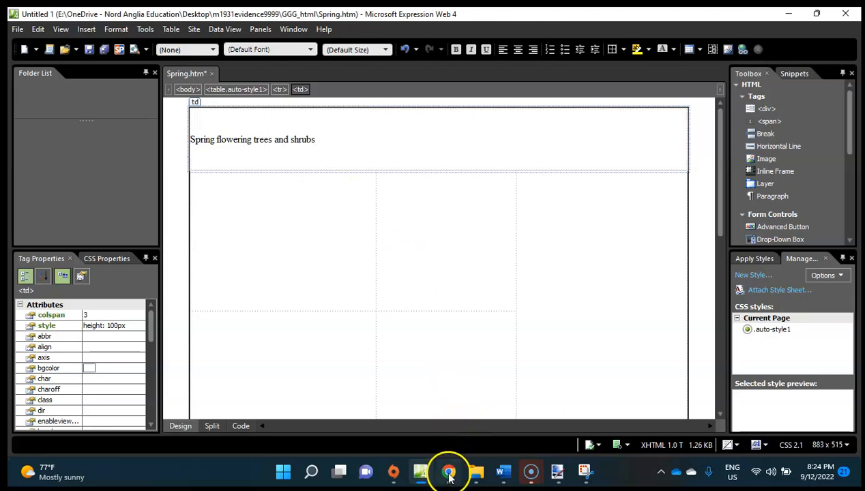
Check question 7 of the exam paper in Chrome, return to Expression Web and format cell A's text as Heading 1 <h1>.
click(448, 472)
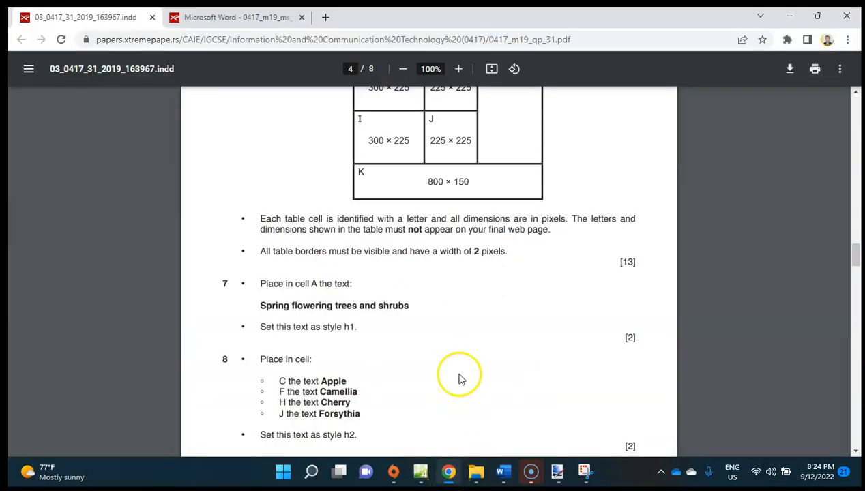
click(421, 472)
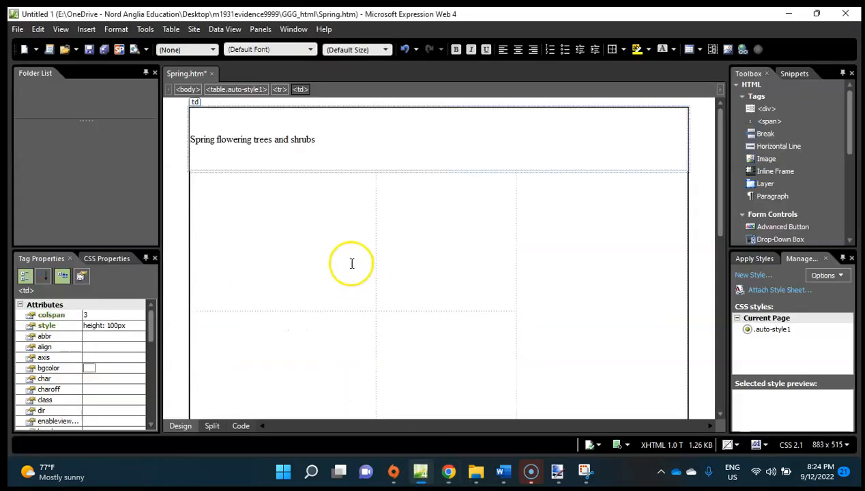
drag(322, 139, 193, 145)
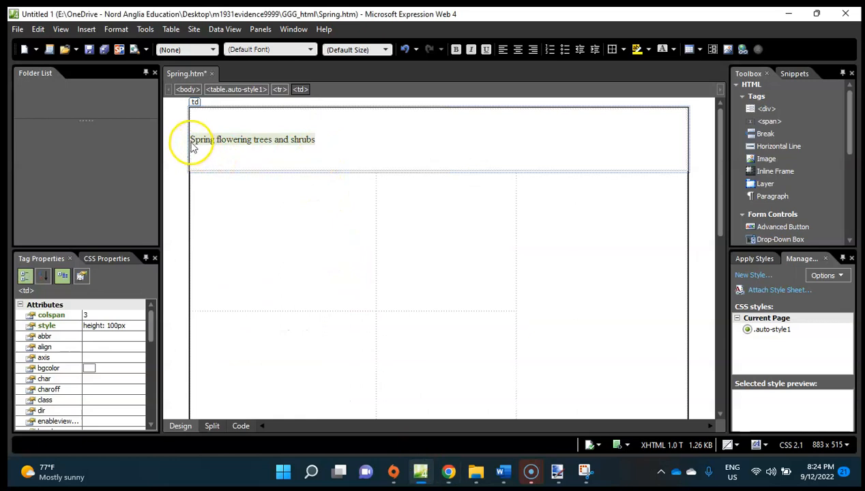
click(198, 51)
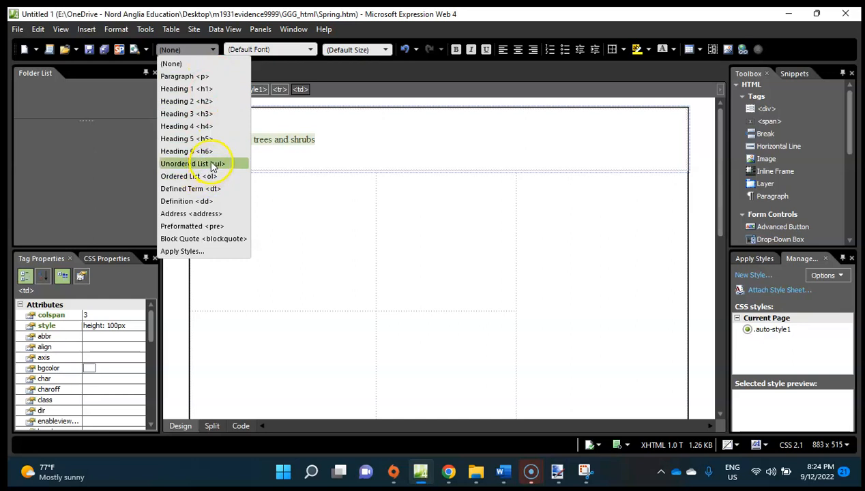
click(195, 89)
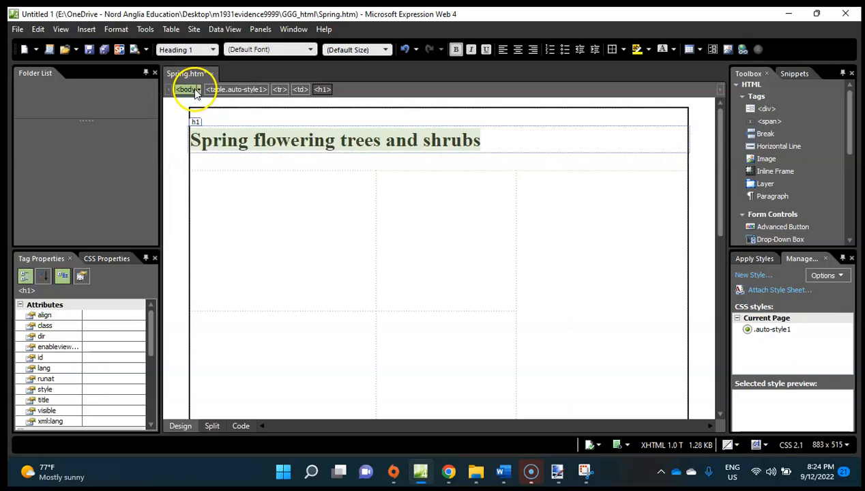
click(283, 195)
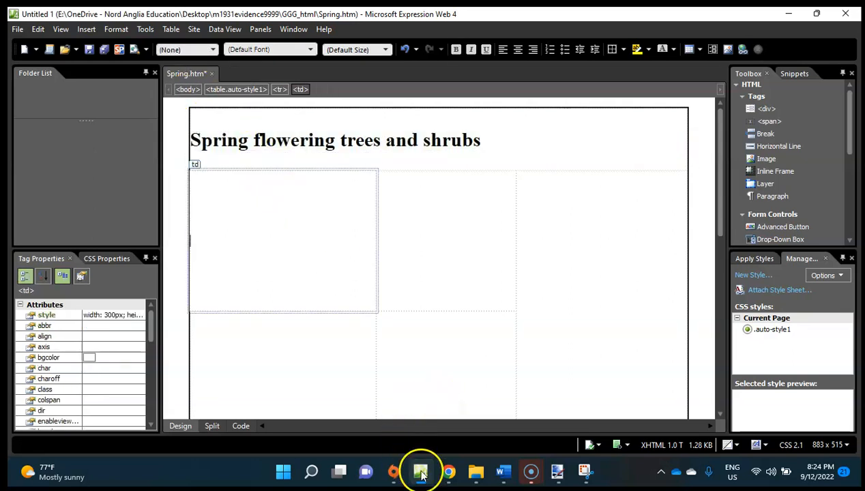
Switch to the exam paper in Chrome and check question 8's cell texts against the cell letters in the table layout.
click(448, 474)
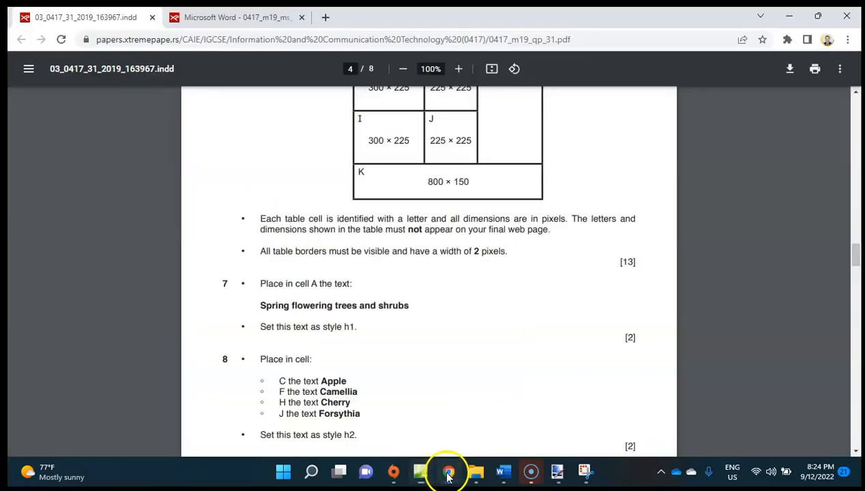
scroll(464, 165, down, 3)
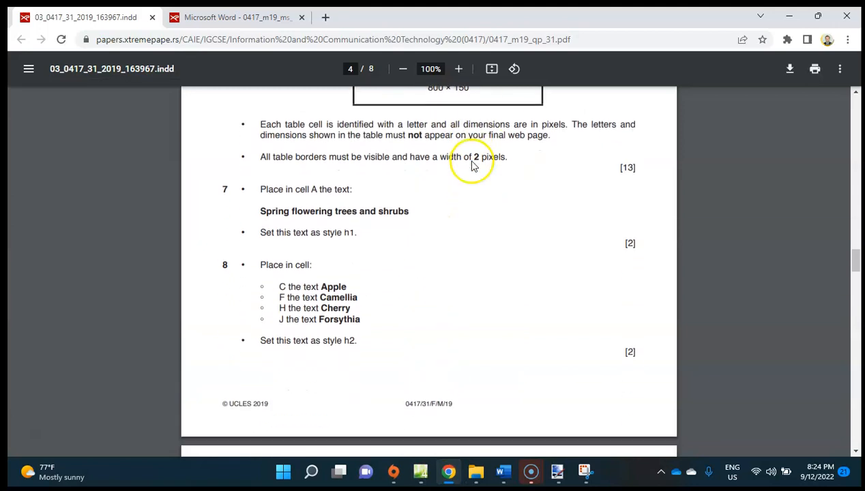
scroll(494, 91, up, 5)
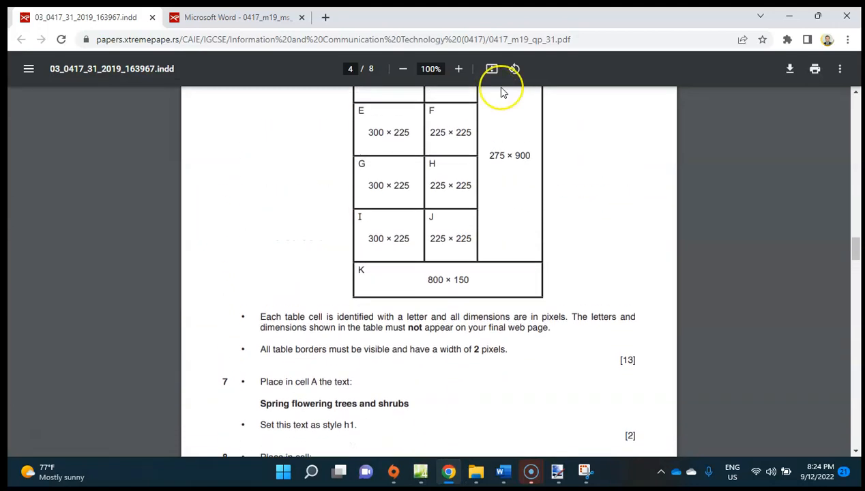
scroll(501, 92, up, 1)
scroll(501, 92, up, 2)
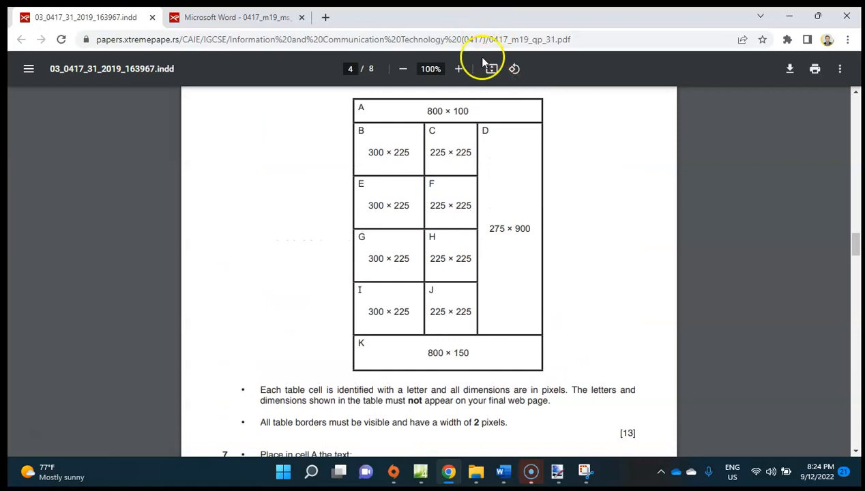
scroll(496, 157, down, 7)
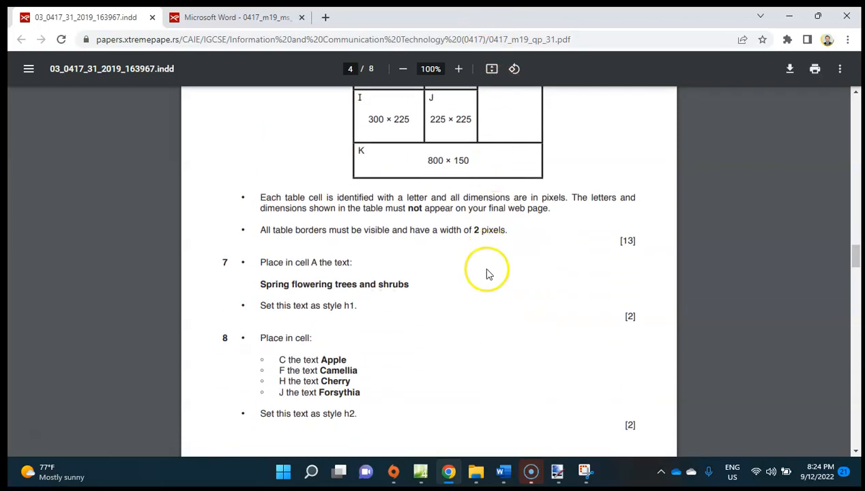
scroll(489, 261, down, 1)
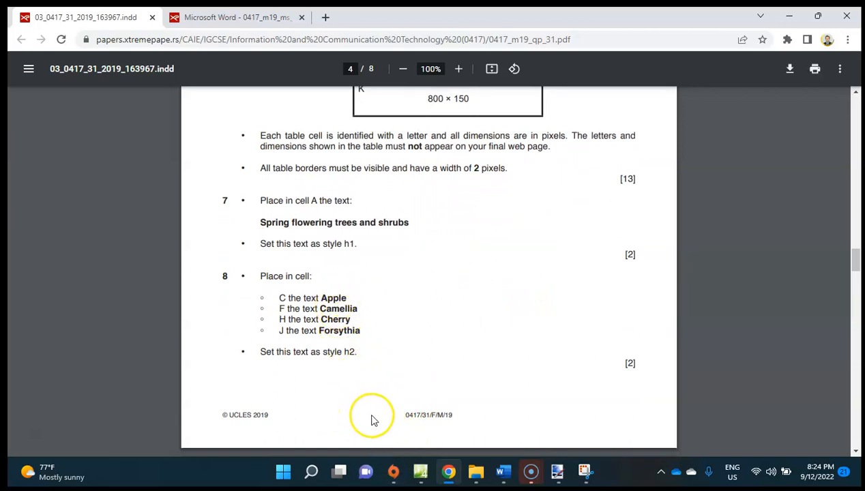
Switch to Expression Web and enter Apple in cell C and Camellia in cell F, checking the spelling in the exam paper.
click(418, 470)
click(414, 261)
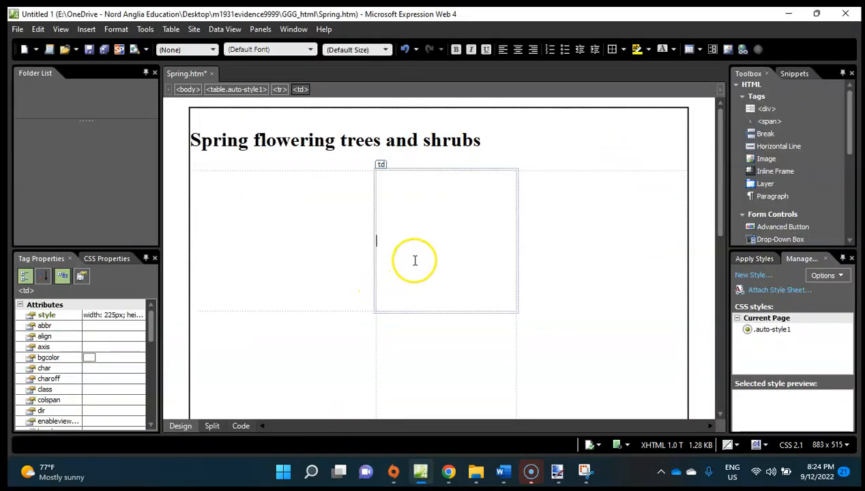
text(Apple)
click(416, 388)
click(419, 470)
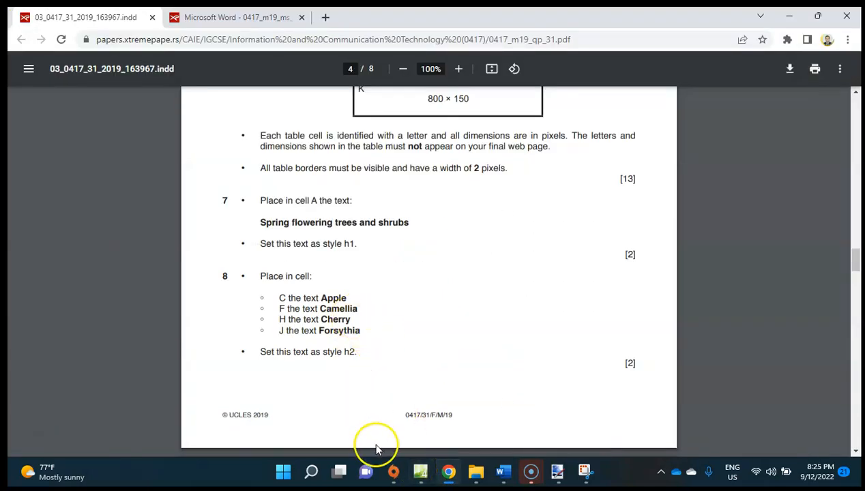
click(425, 474)
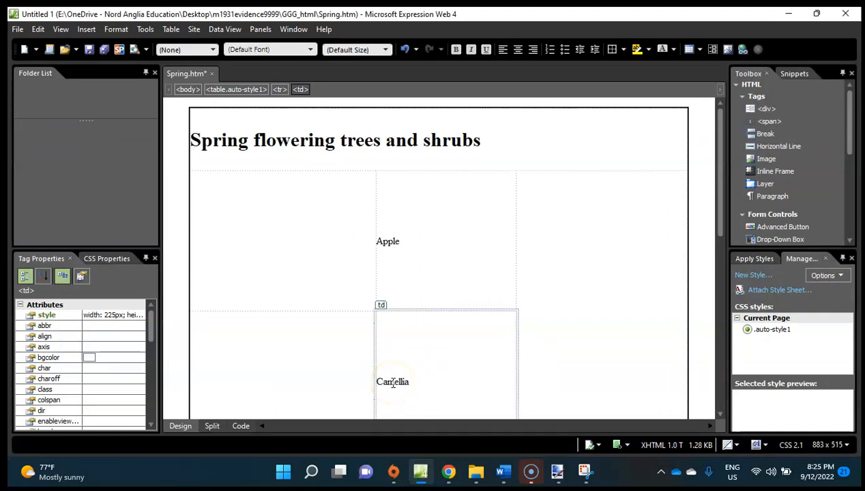
Enter the text Cherry in cell H, the middle-column cell below Camellia.
scroll(393, 383, down, 5)
click(413, 238)
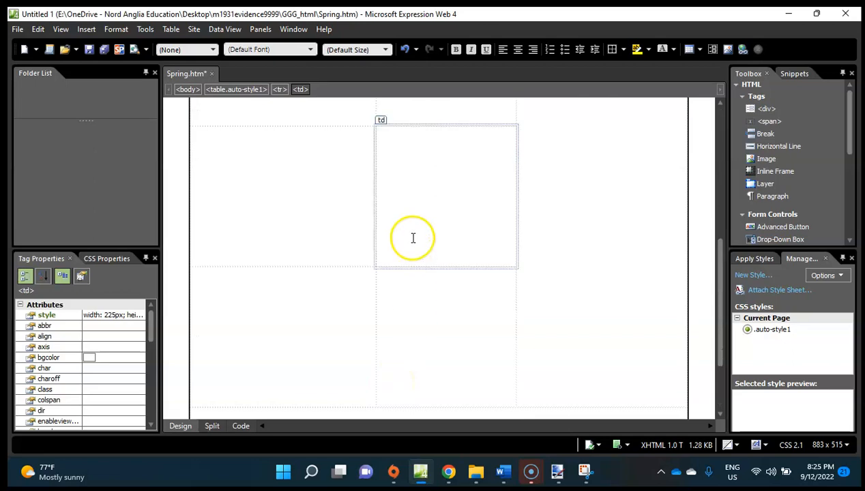
click(417, 470)
click(419, 469)
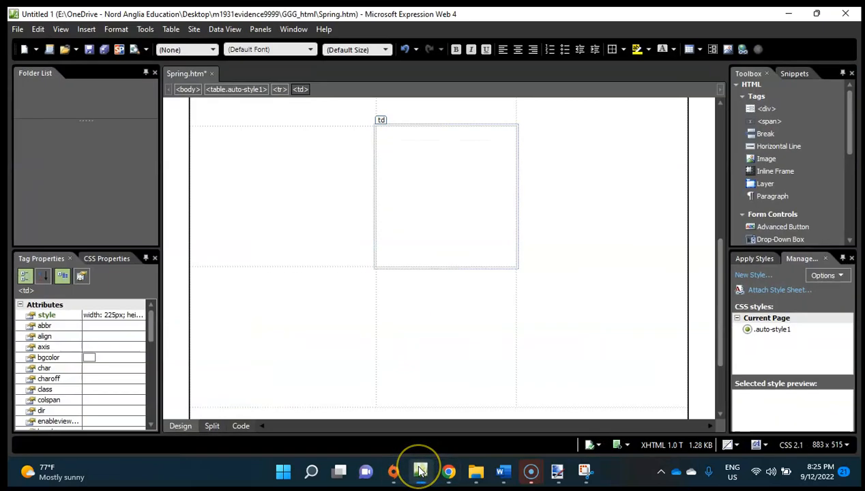
click(420, 471)
click(420, 472)
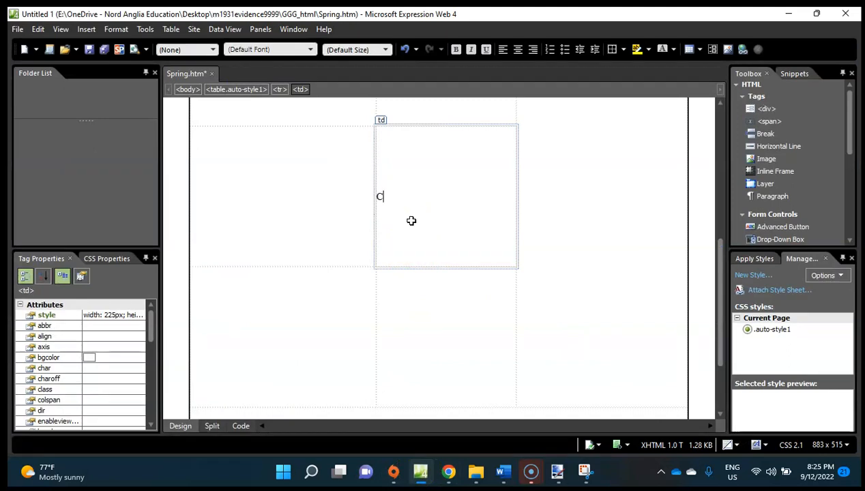
scroll(412, 221, up, 8)
scroll(412, 221, down, 10)
Enter the text Forsythia in cell J below Cherry, checking the spelling in the exam paper in Chrome.
click(414, 277)
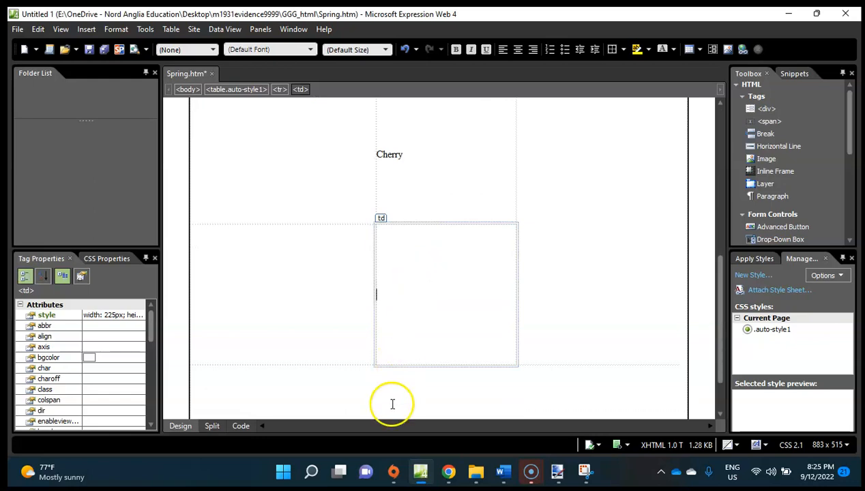
click(422, 471)
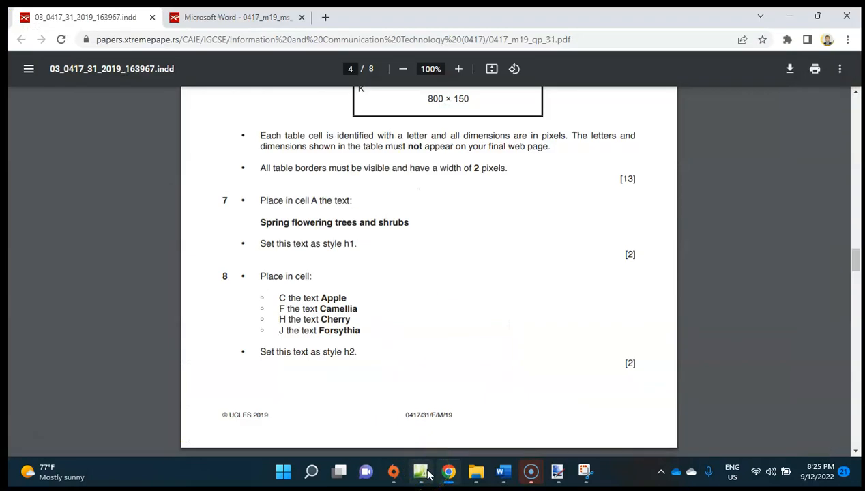
click(420, 472)
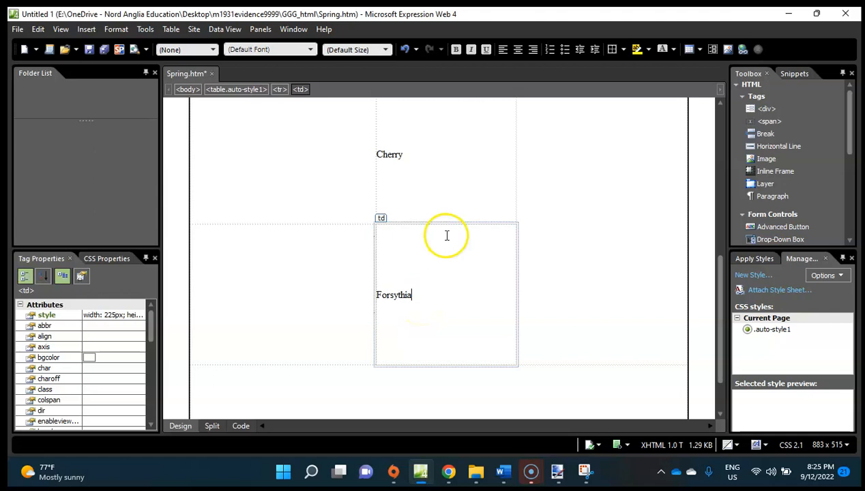
Check question 8's style in the exam paper, then format the middle-column cells from Apple to Forsythia as Heading 2 <h2>.
click(440, 472)
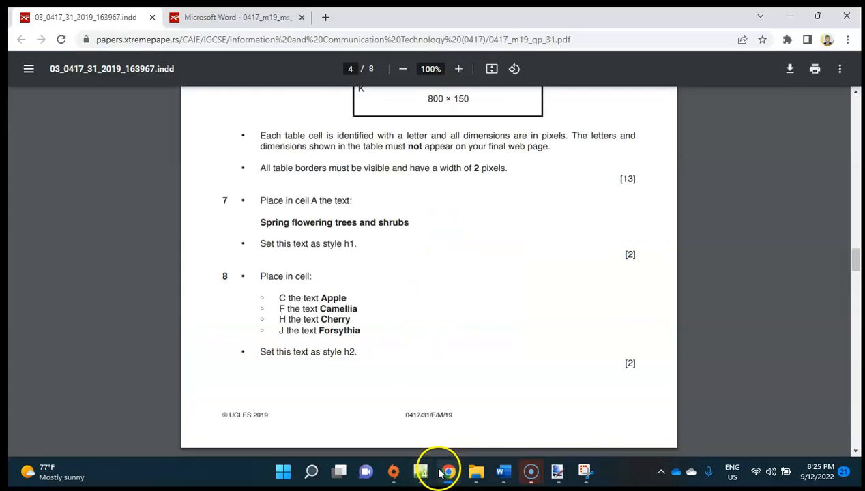
click(443, 471)
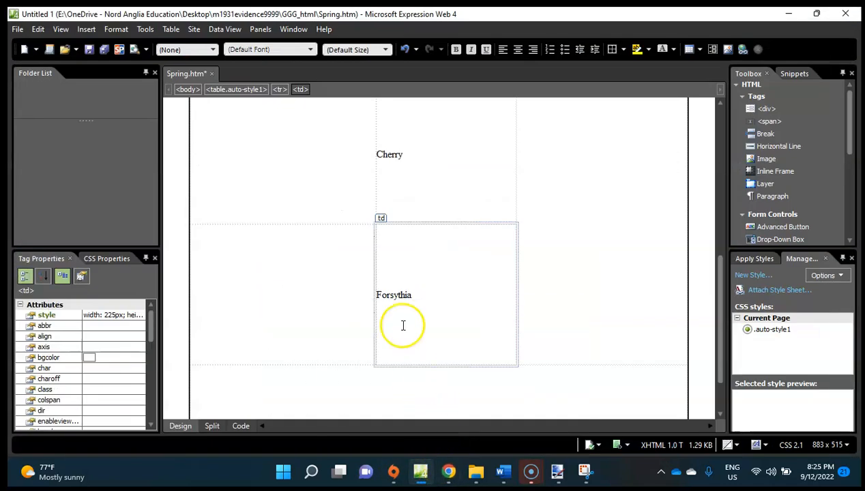
drag(411, 249, 387, 132)
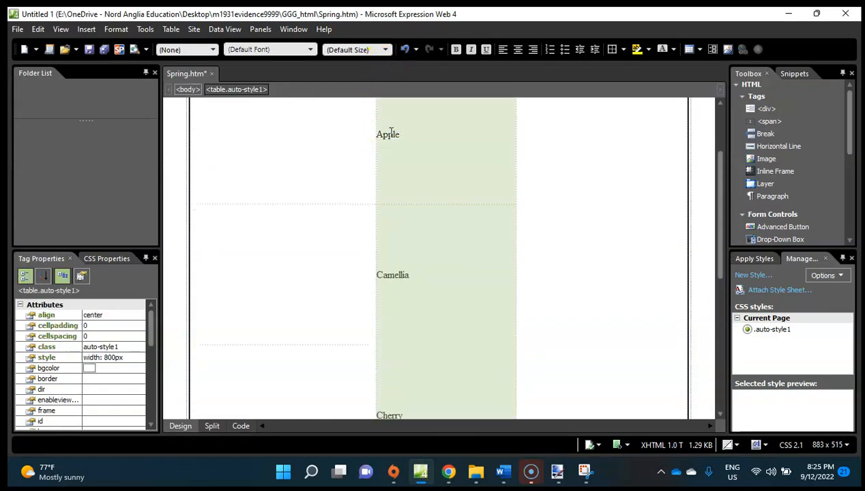
click(213, 49)
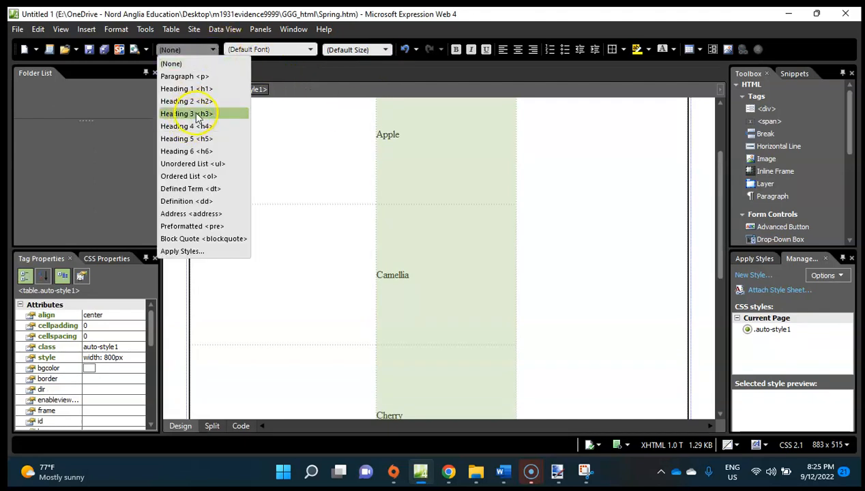
click(199, 101)
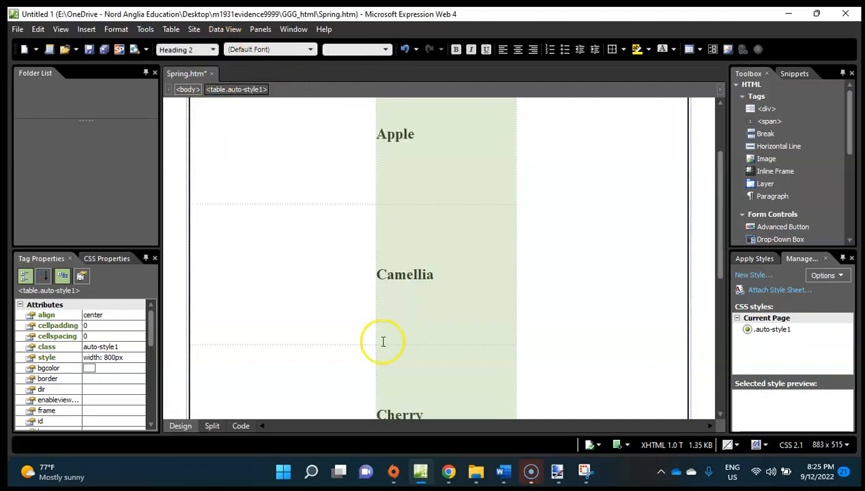
Switch to the exam paper in Chrome and read question 9's image placements, comparing the cell letters with the table layout.
click(446, 471)
scroll(423, 353, down, 5)
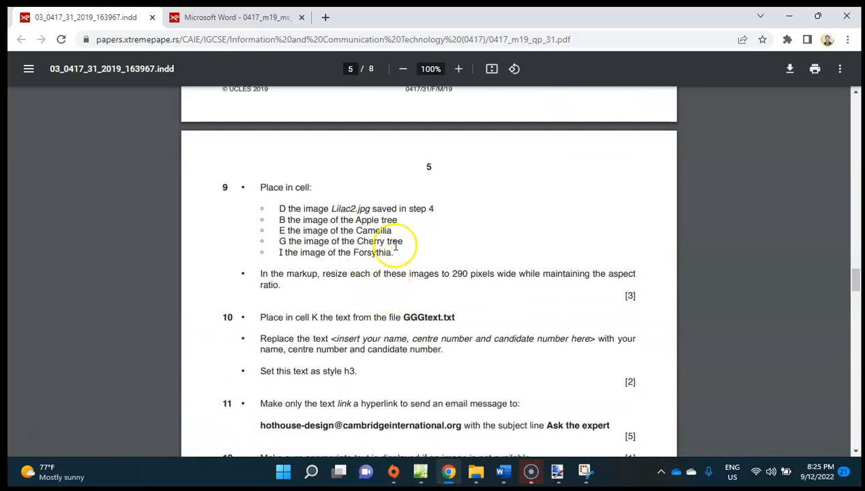
scroll(396, 247, up, 6)
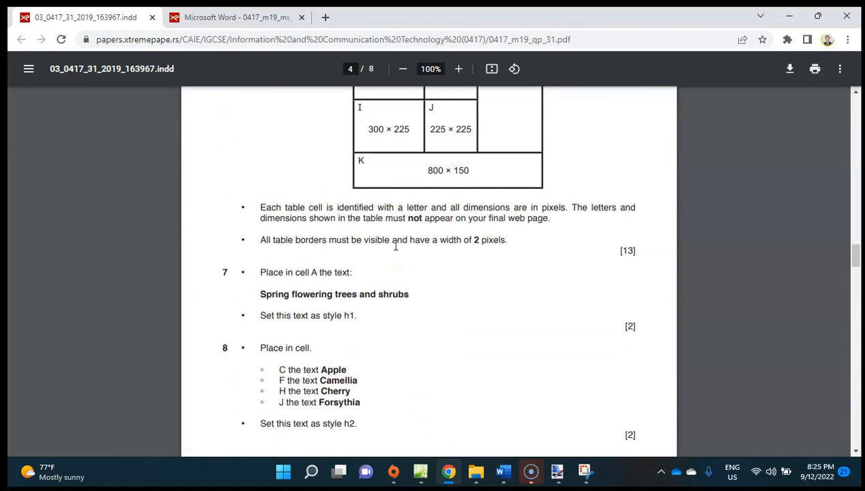
scroll(395, 247, up, 2)
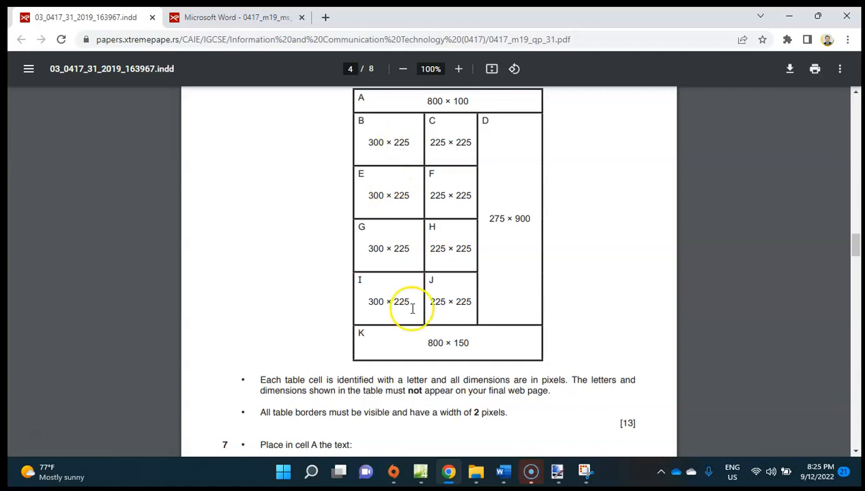
scroll(382, 273, down, 2)
scroll(304, 171, down, 5)
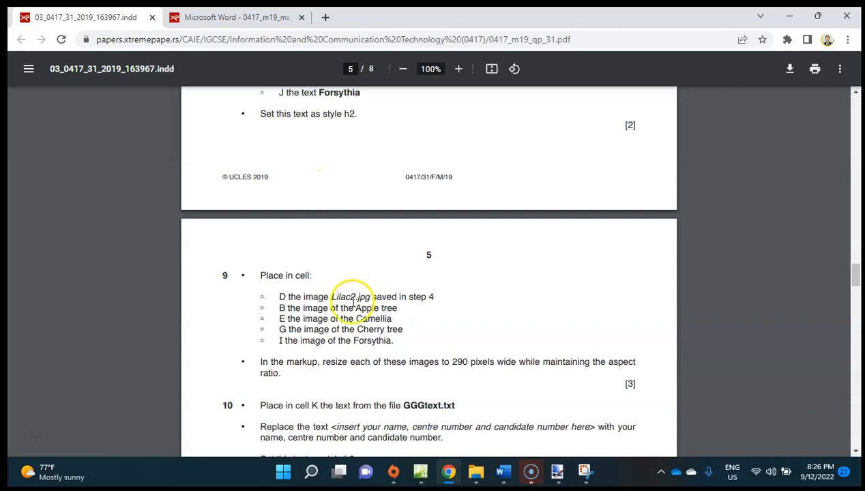
Return to Spring.htm in Expression Web and start inserting a picture in cell D, browsing to the GGG_html folder inside the desktop evidence folder.
click(424, 476)
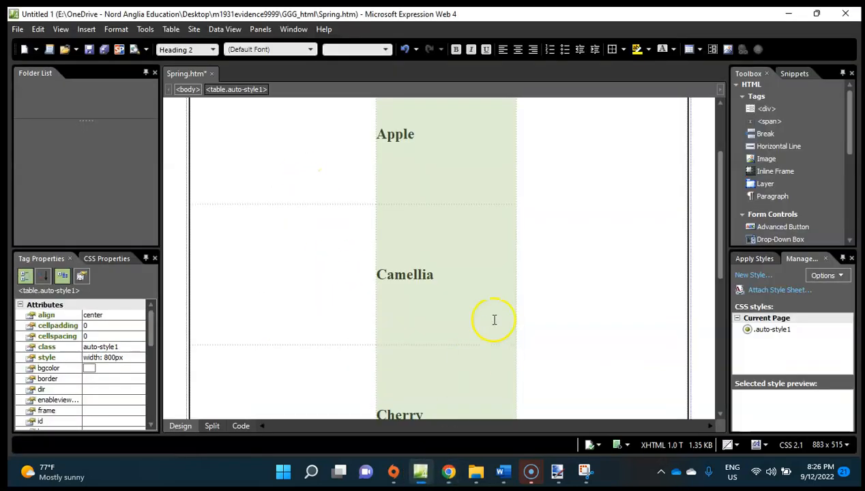
click(571, 226)
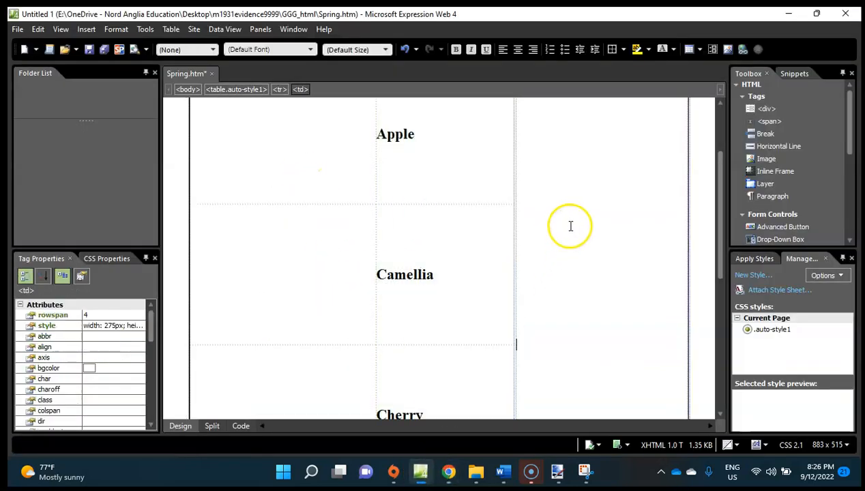
click(87, 29)
mouse_move(127, 115)
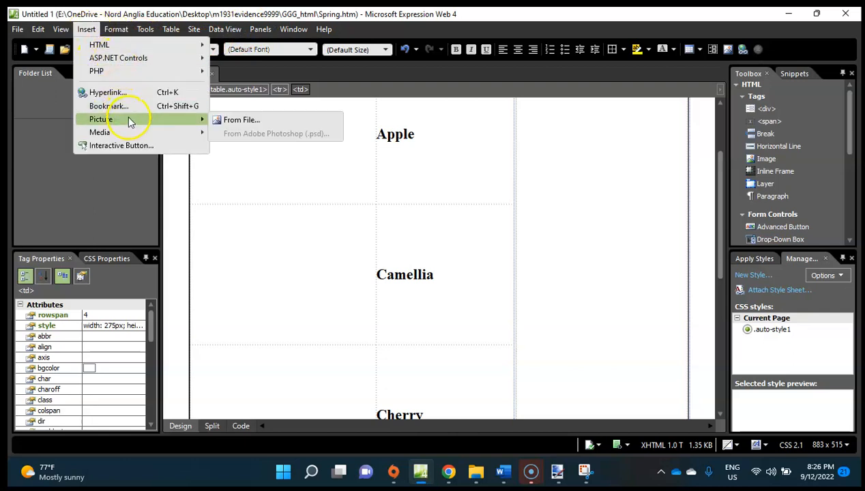
click(227, 123)
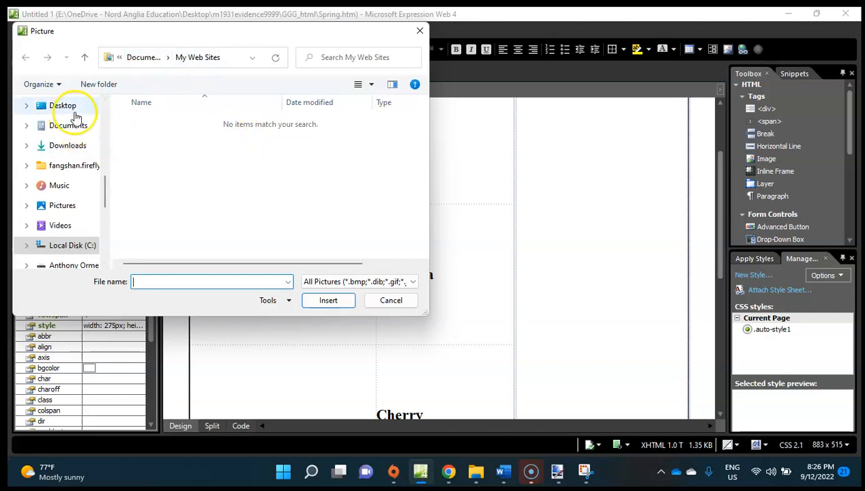
click(68, 107)
double_click(151, 122)
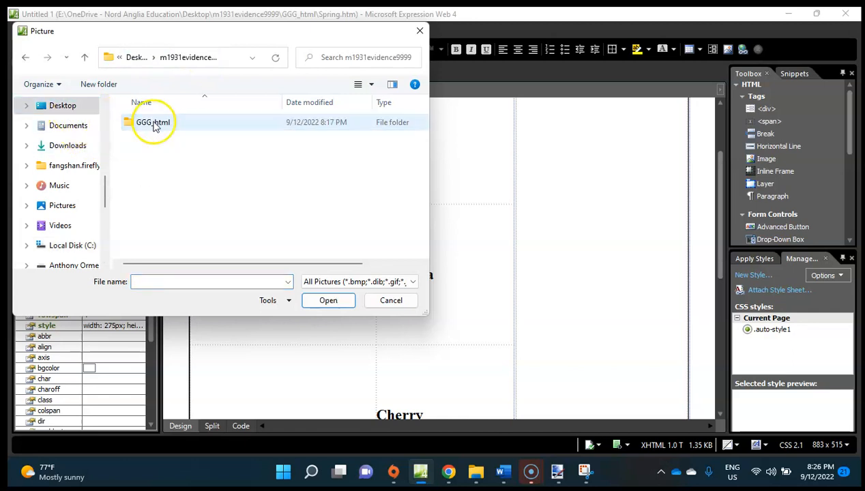
double_click(189, 126)
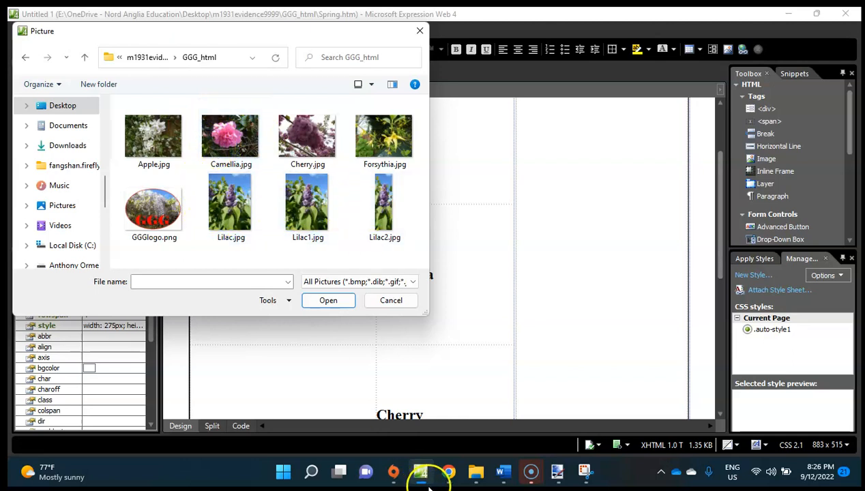
Recheck the image name in question 9, then insert Lilac2.jpg in cell D with the alternate text Lilac.
click(449, 473)
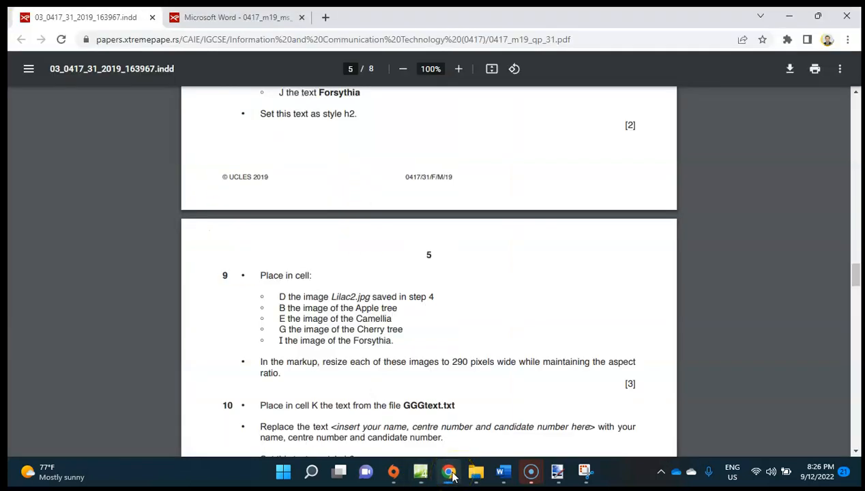
click(449, 473)
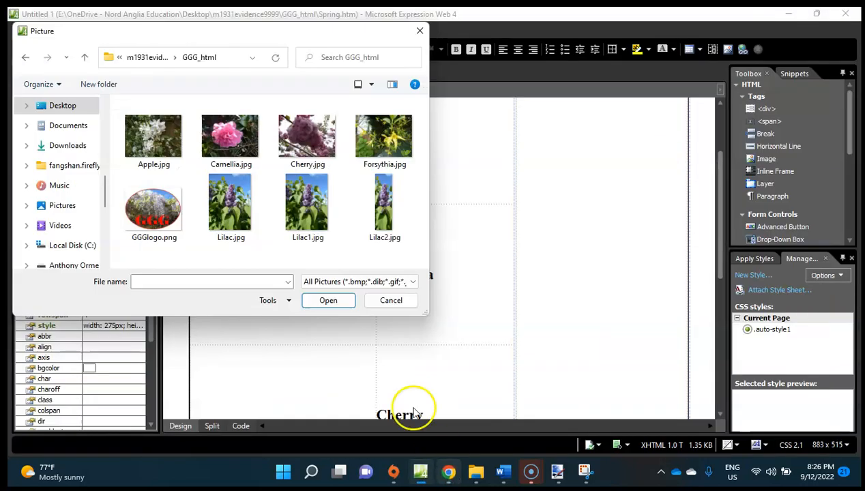
click(380, 213)
double_click(380, 214)
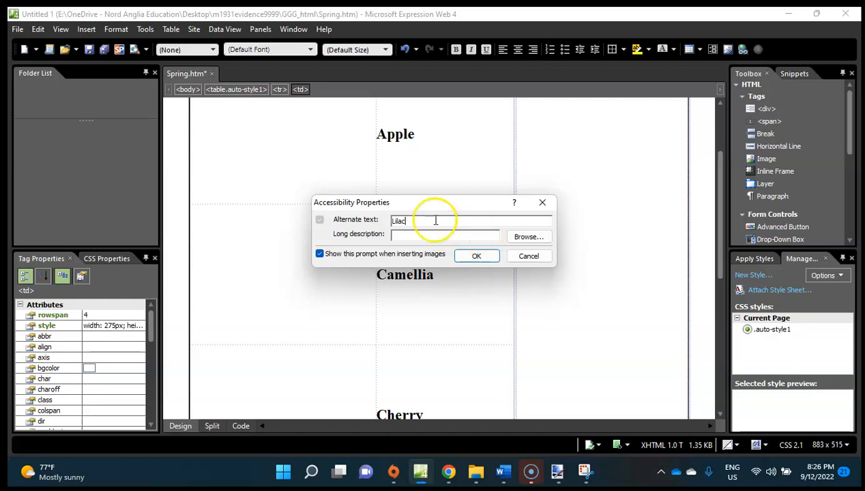
click(474, 258)
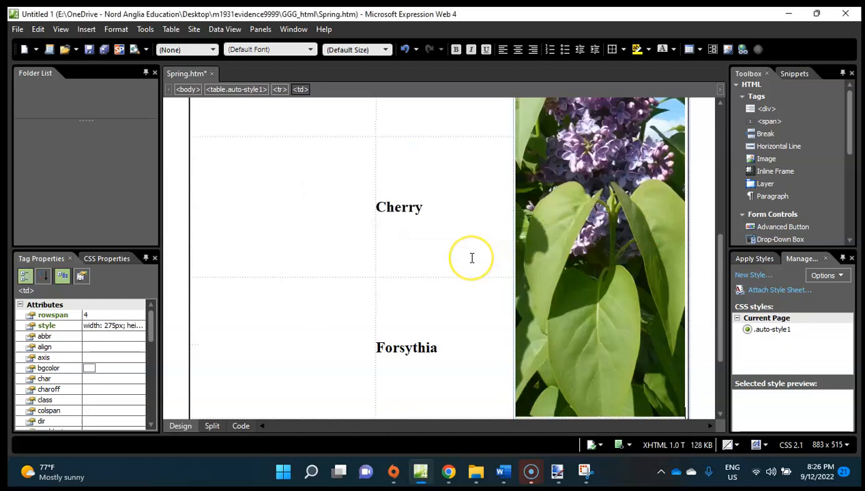
Confirm the Apple placement in the exam paper, then insert Apple.jpg in cell B with the alternate text Apple.
scroll(525, 241, up, 5)
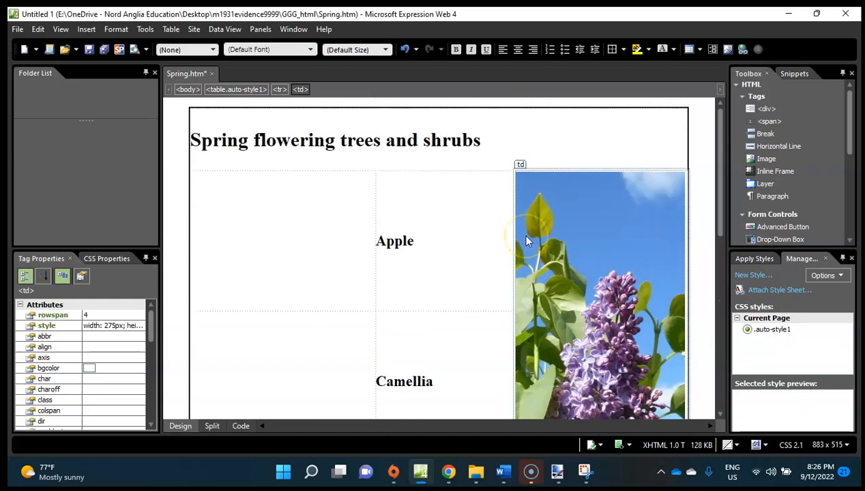
scroll(526, 241, down, 5)
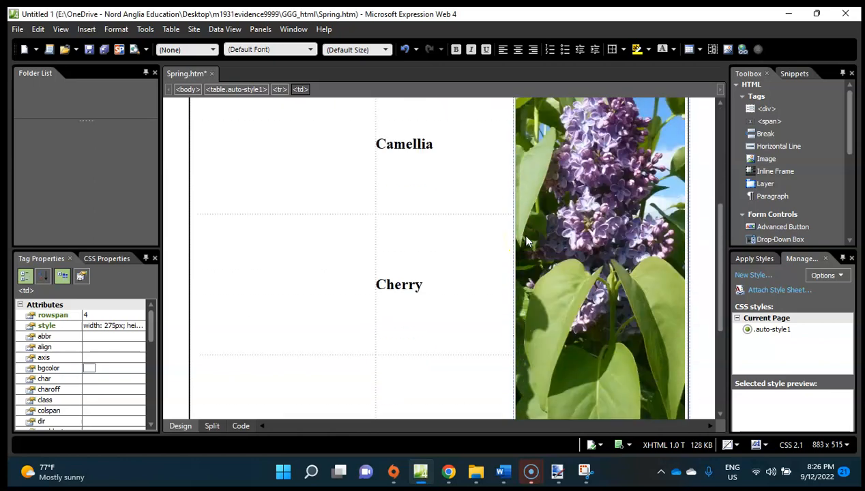
scroll(526, 250, up, 3)
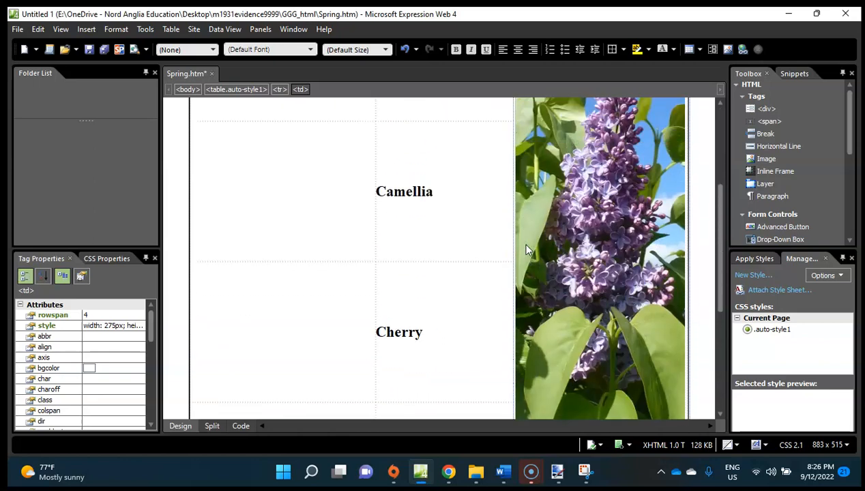
scroll(455, 270, up, 3)
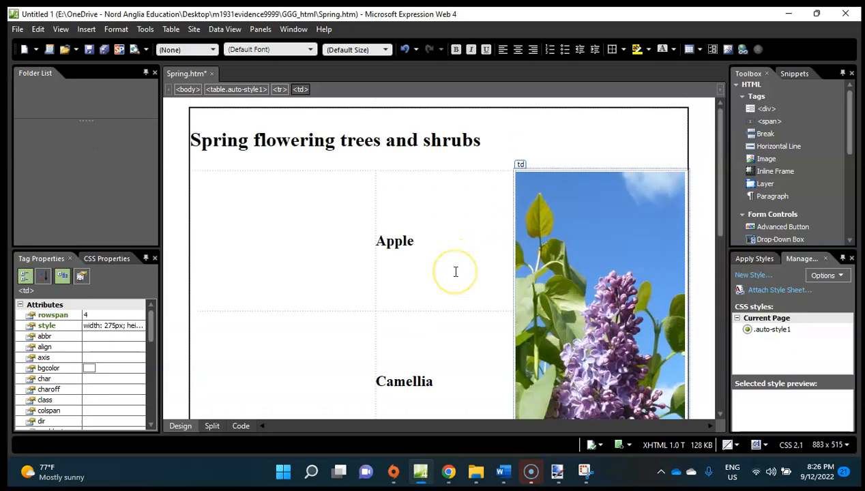
click(272, 240)
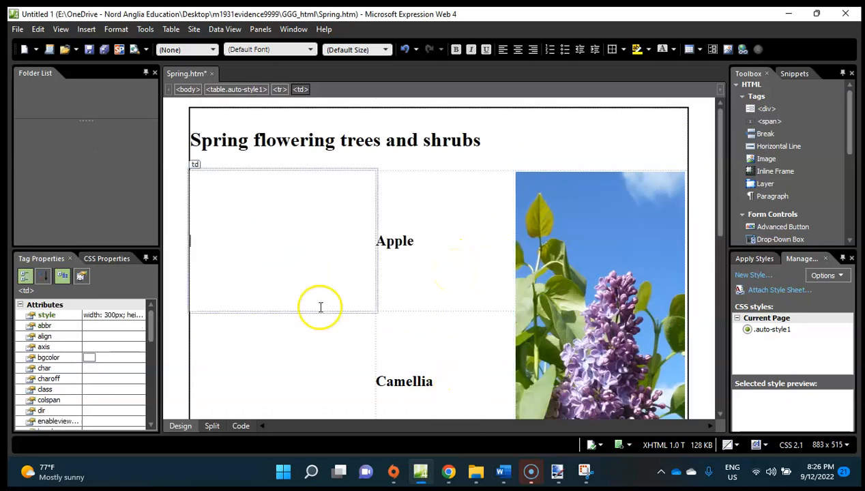
click(448, 471)
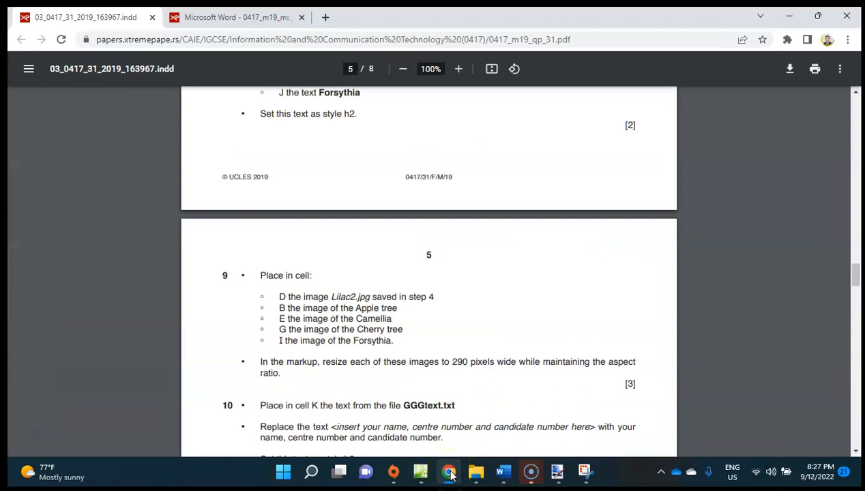
click(449, 472)
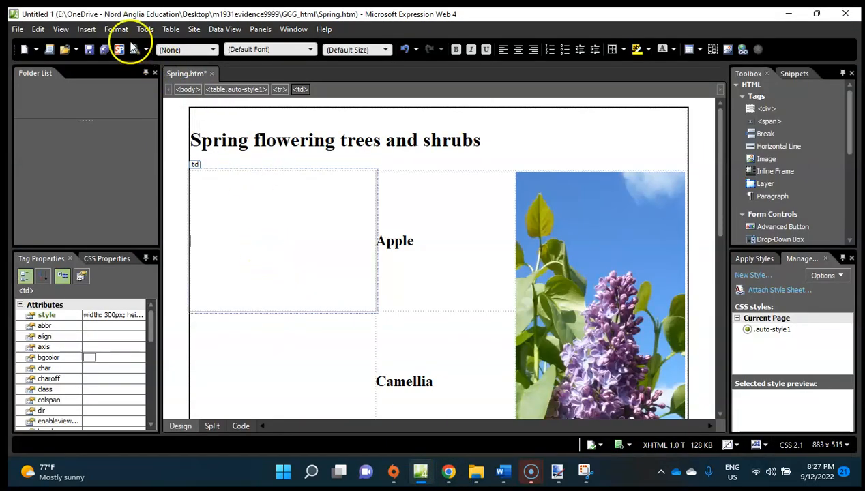
click(87, 29)
mouse_move(134, 123)
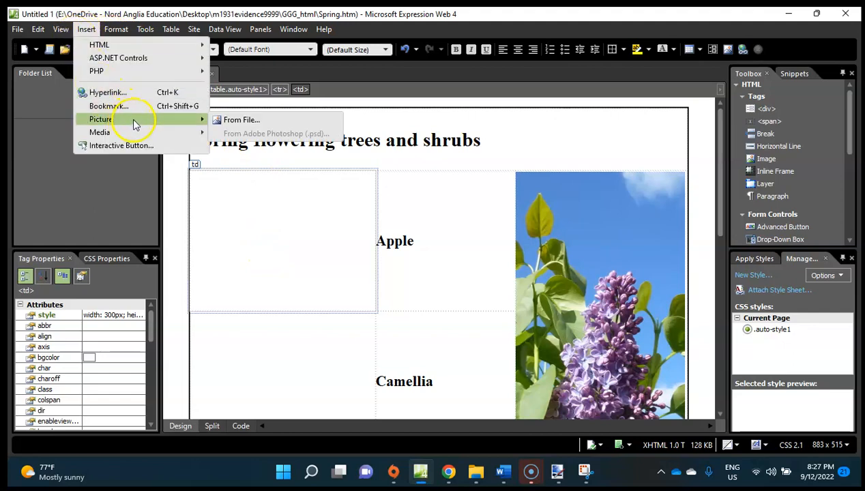
click(226, 120)
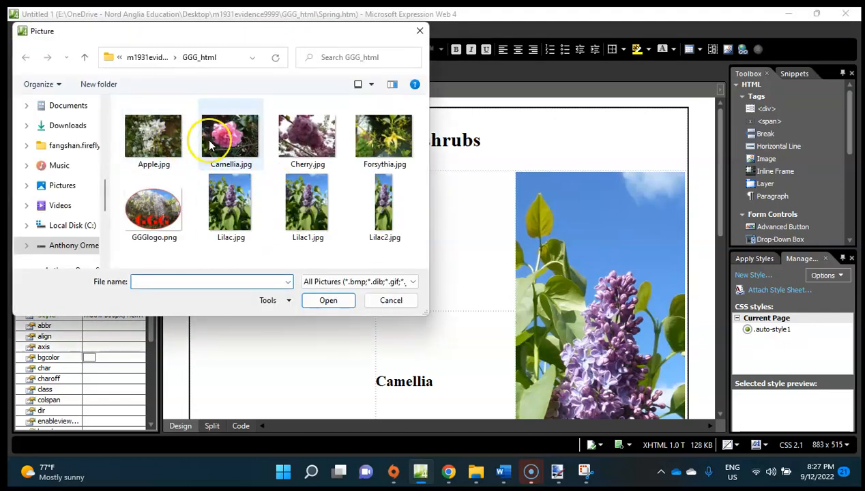
double_click(154, 136)
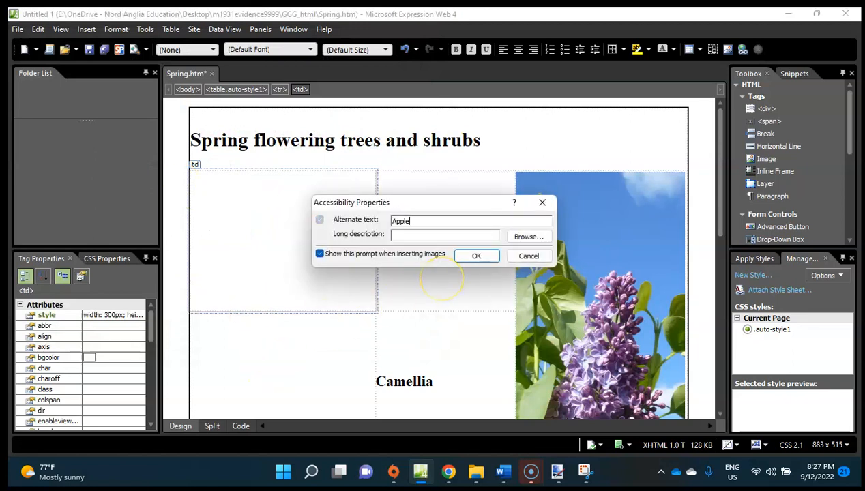
click(476, 255)
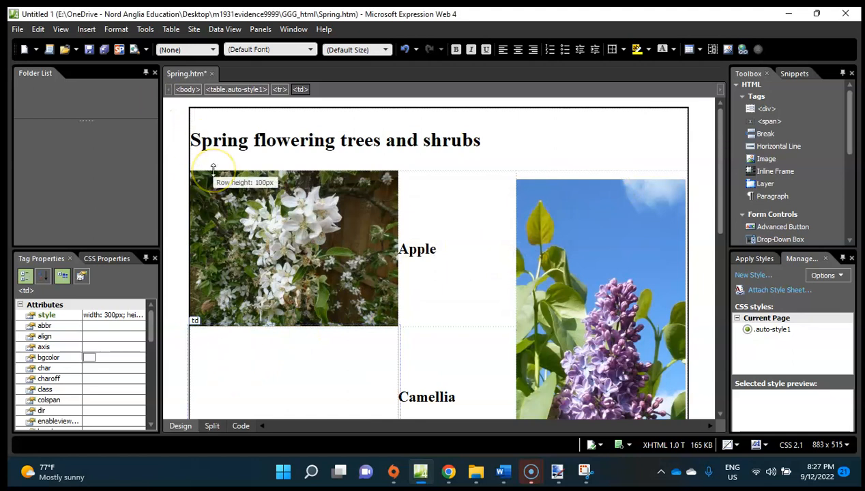
Check the width and height of the cell containing the Apple heading in its cell properties, leaving them unchanged.
click(414, 235)
right_click(420, 236)
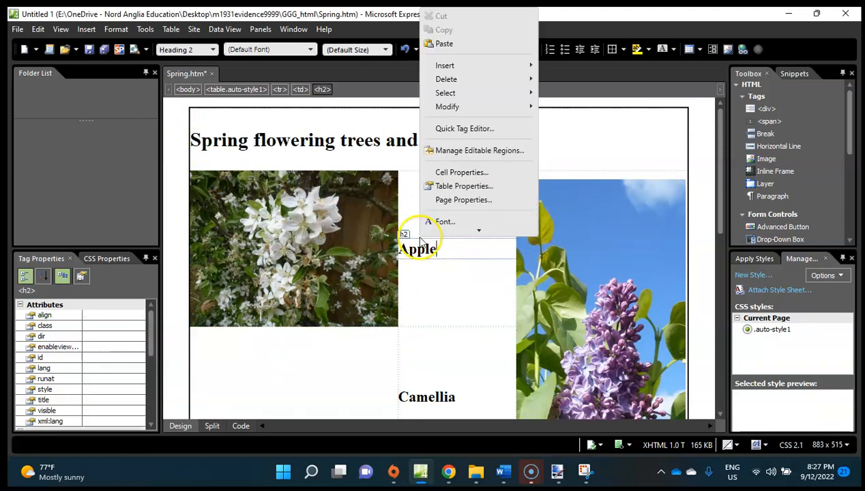
click(447, 305)
right_click(450, 303)
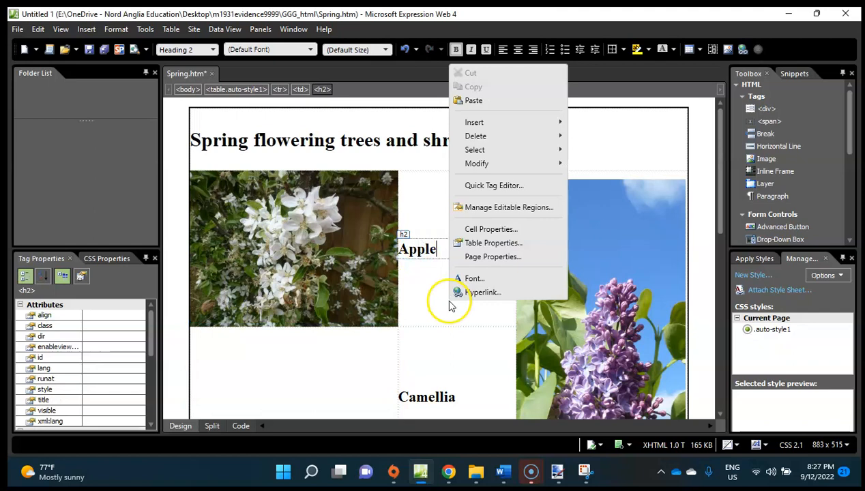
click(518, 227)
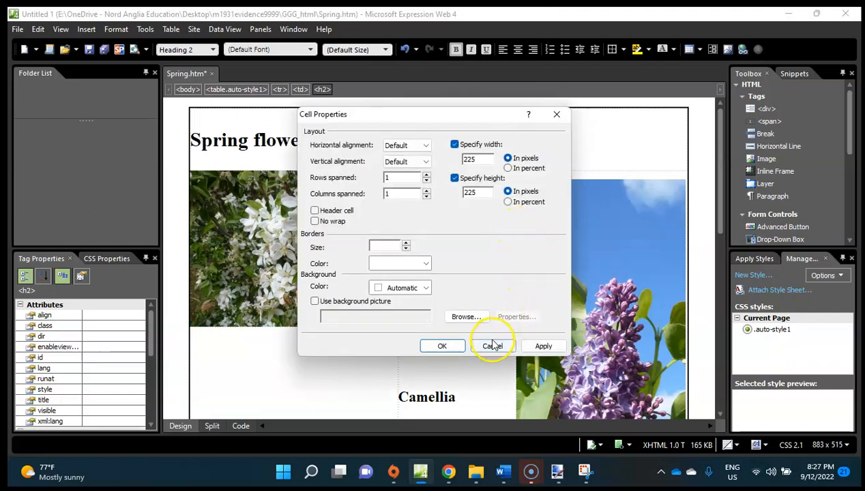
click(494, 343)
right_click(492, 340)
Insert Camellia.jpg in cell E beside the Camellia heading, adding the plant's name as alternate text.
click(293, 367)
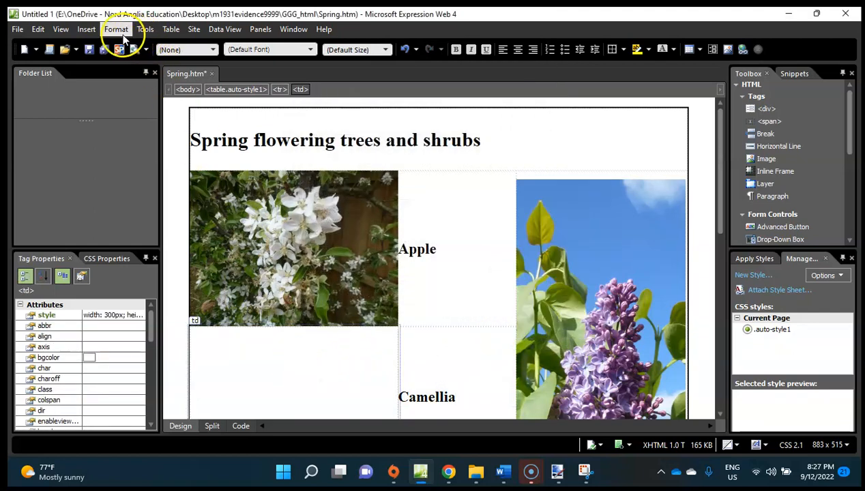
click(87, 30)
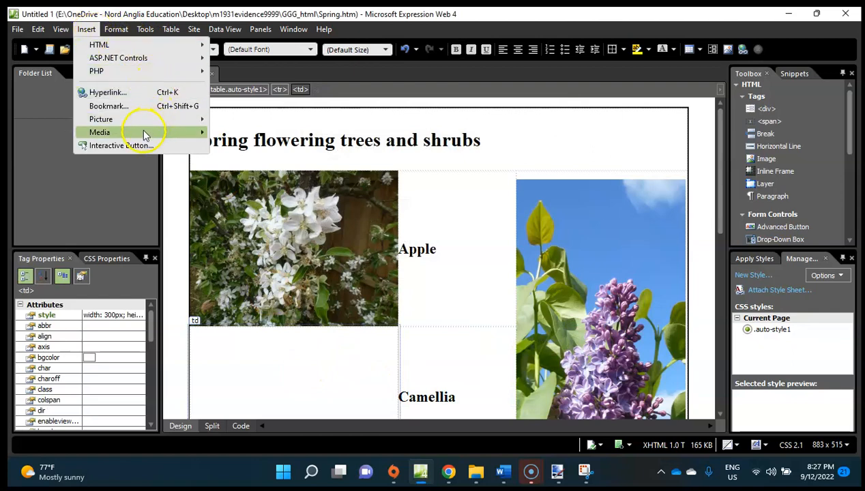
mouse_move(156, 125)
click(249, 120)
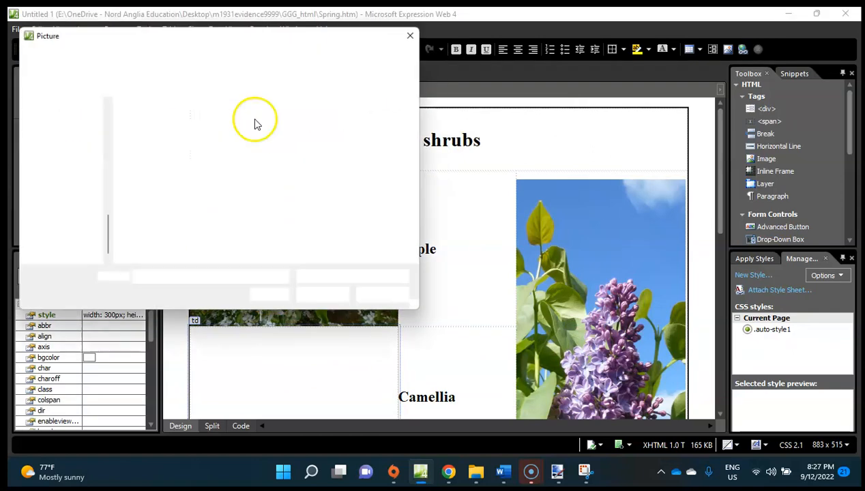
double_click(231, 135)
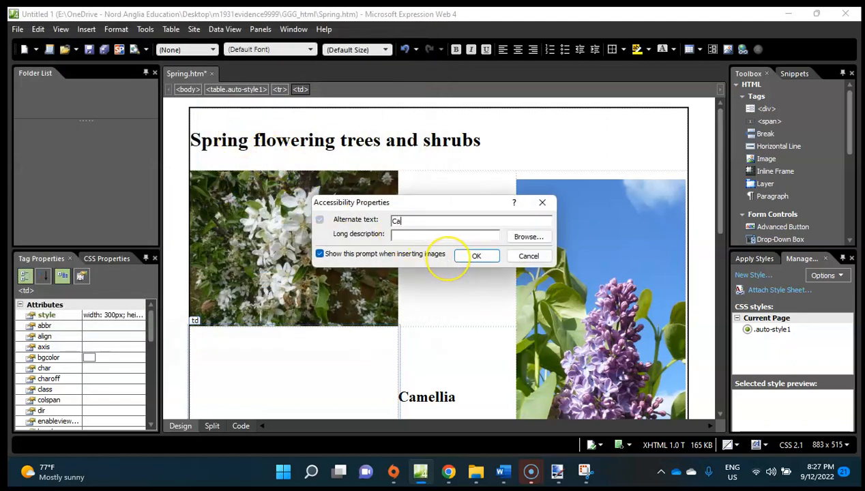
key(Return)
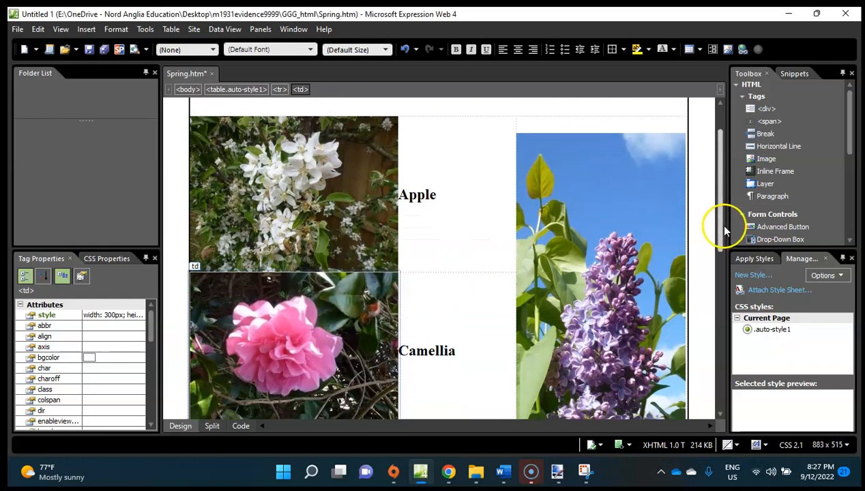
Insert Cherry.jpg in cell G beside the Cherry heading, adding the plant's name as alternate text.
drag(717, 225, 733, 336)
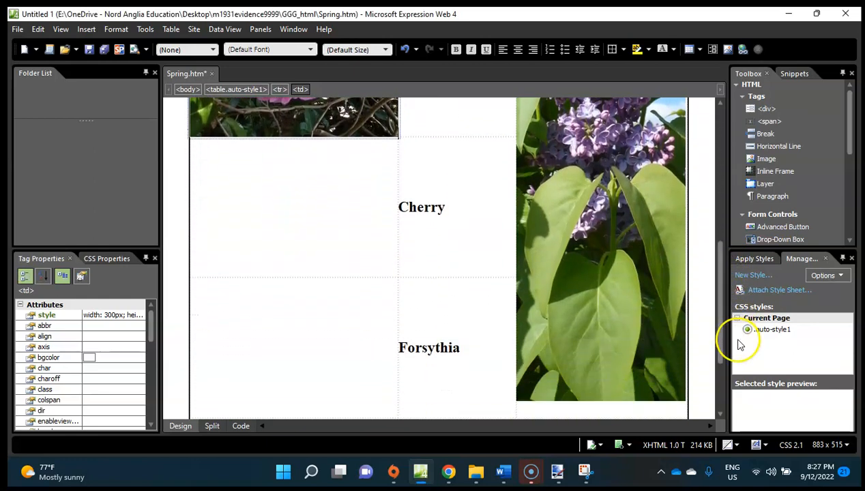
click(255, 203)
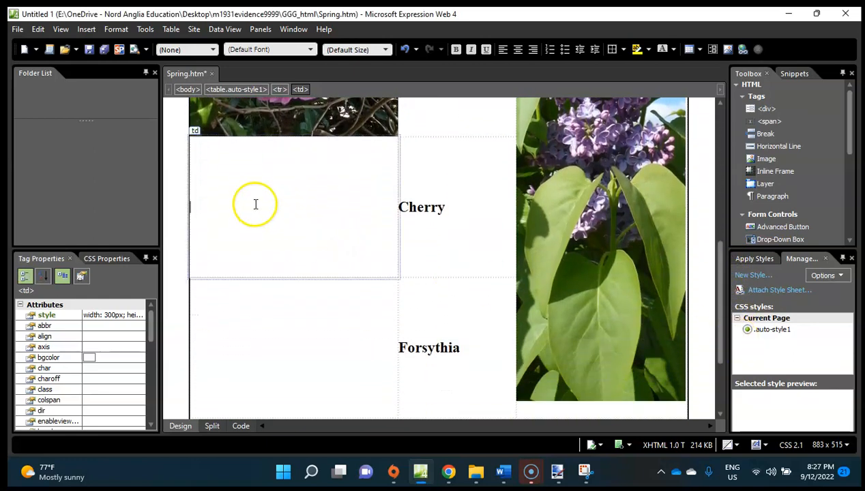
click(86, 29)
mouse_move(130, 119)
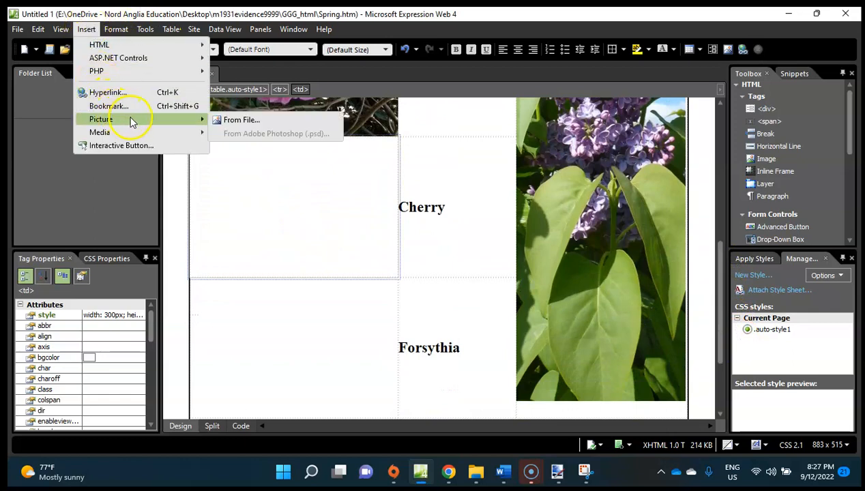
click(229, 120)
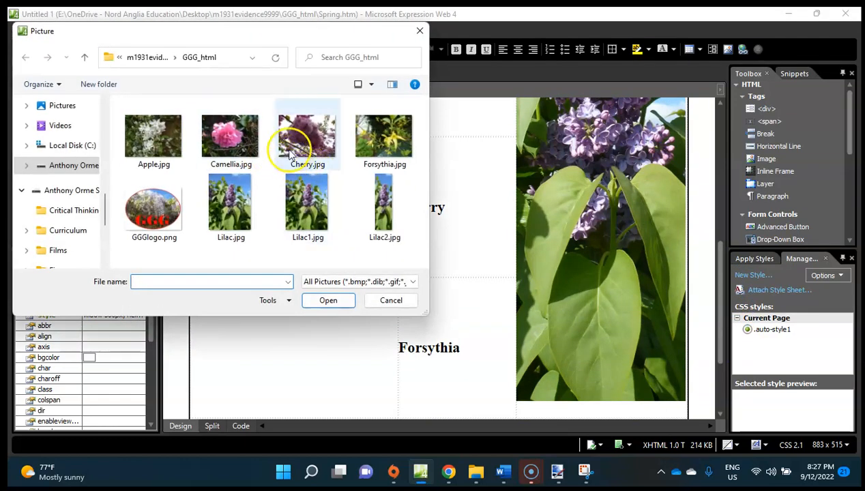
double_click(303, 138)
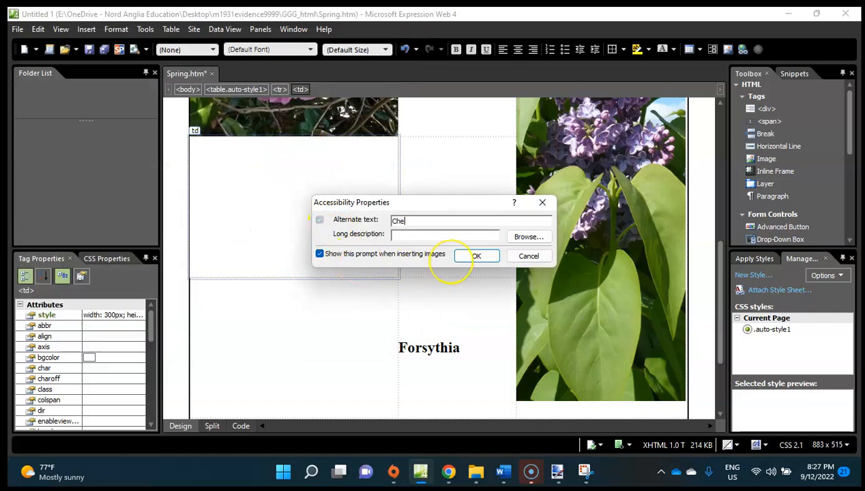
key(Return)
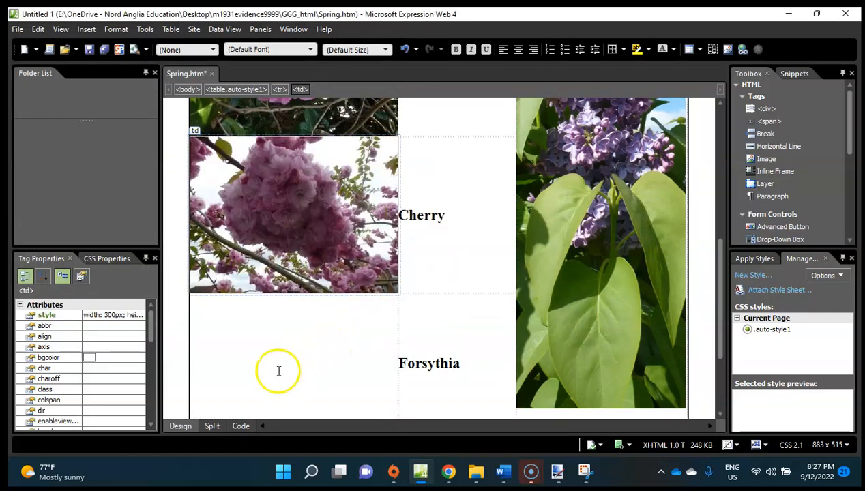
Insert the Forsythia image in cell I beside the Forsythia heading, adding the plant's name as alternate text.
click(276, 372)
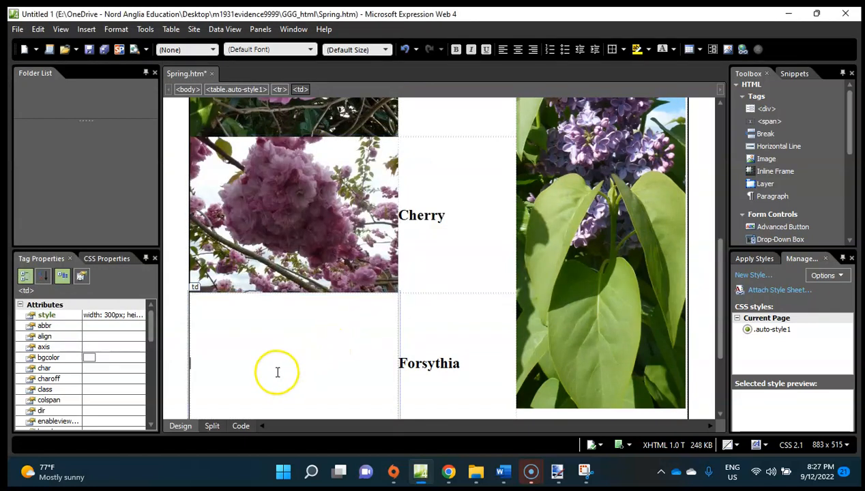
click(79, 30)
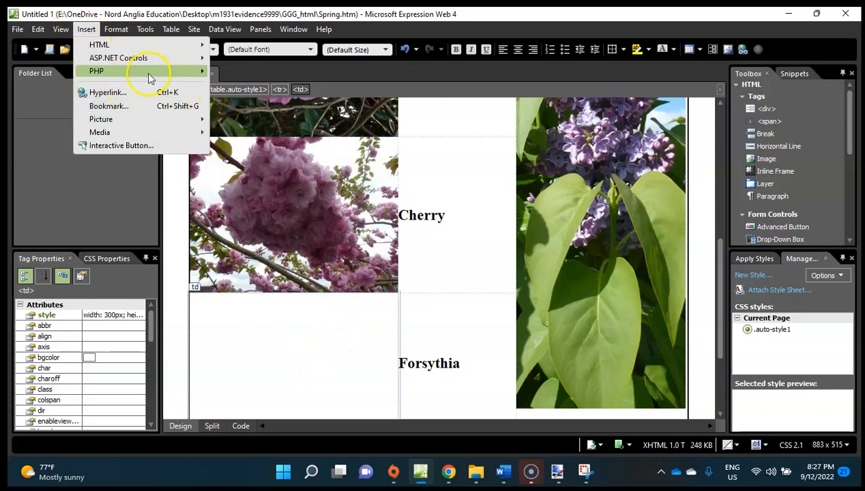
mouse_move(148, 125)
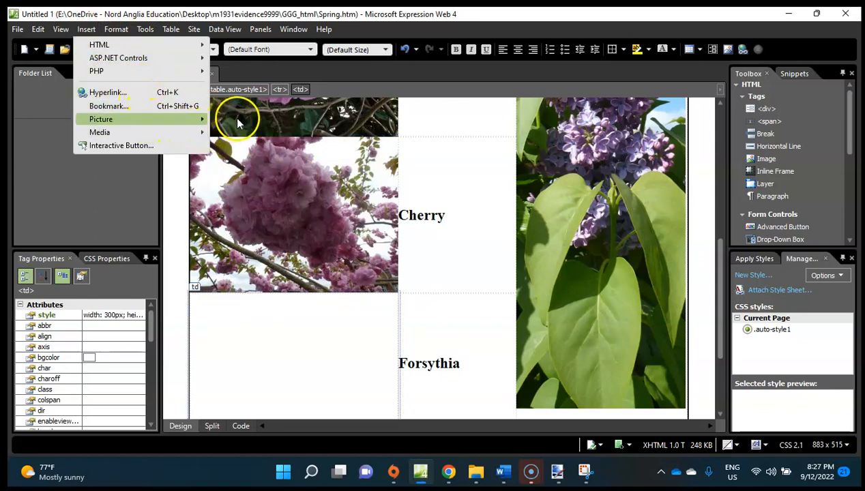
click(239, 121)
click(376, 142)
double_click(376, 142)
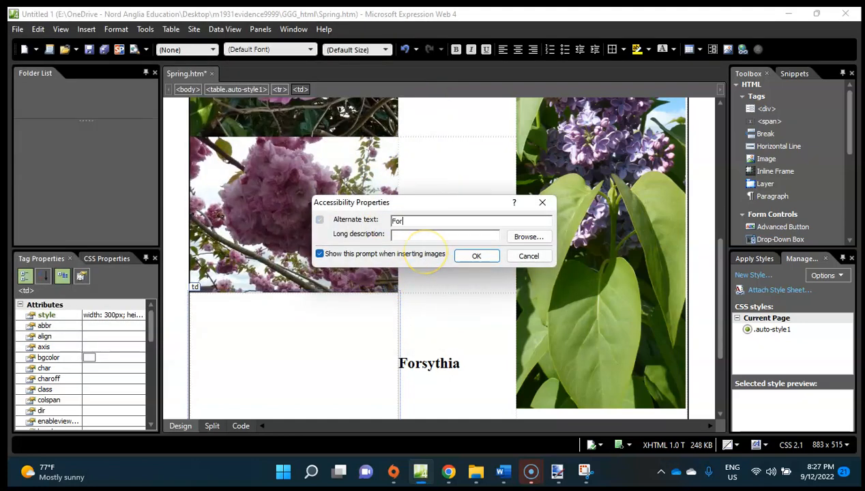
key(Return)
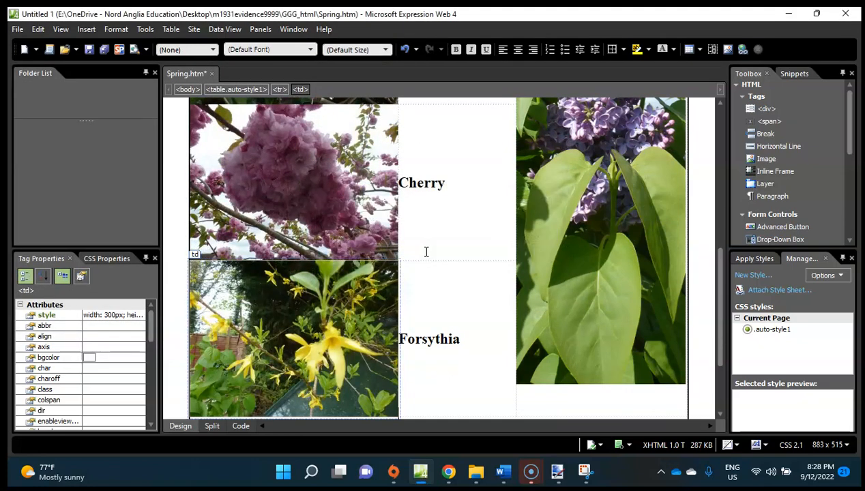
Look over the lower table cells, then switch to the exam paper in Chrome and read question 9's image resizing requirement.
scroll(531, 282, down, 3)
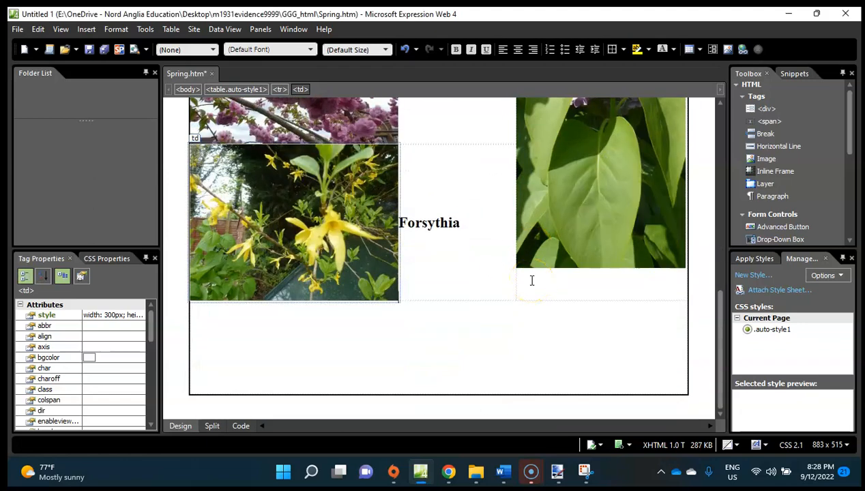
scroll(531, 280, up, 15)
scroll(531, 280, down, 14)
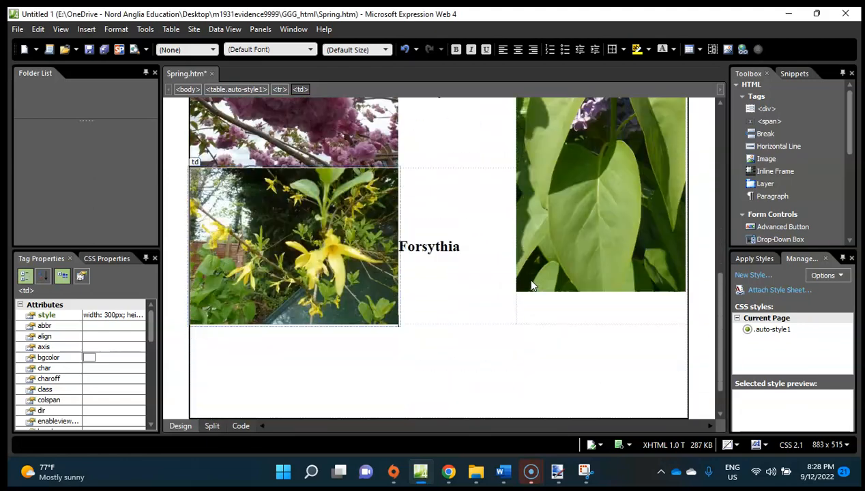
scroll(531, 281, down, 1)
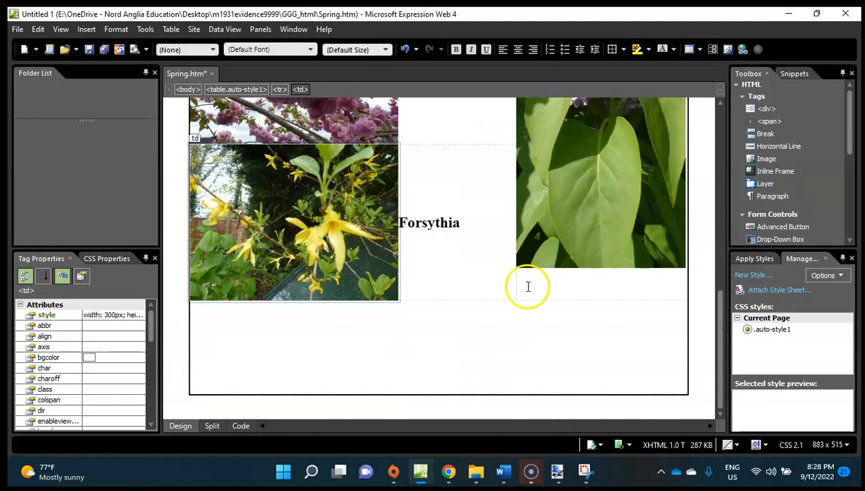
click(448, 472)
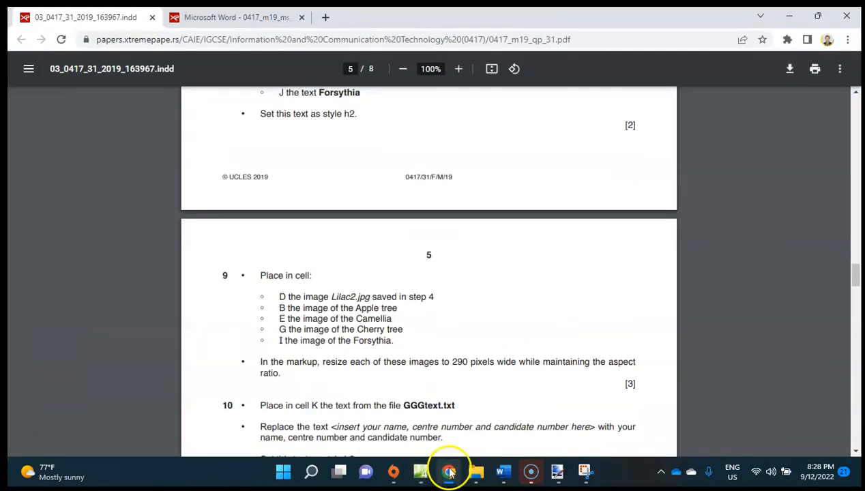
scroll(437, 398, down, 3)
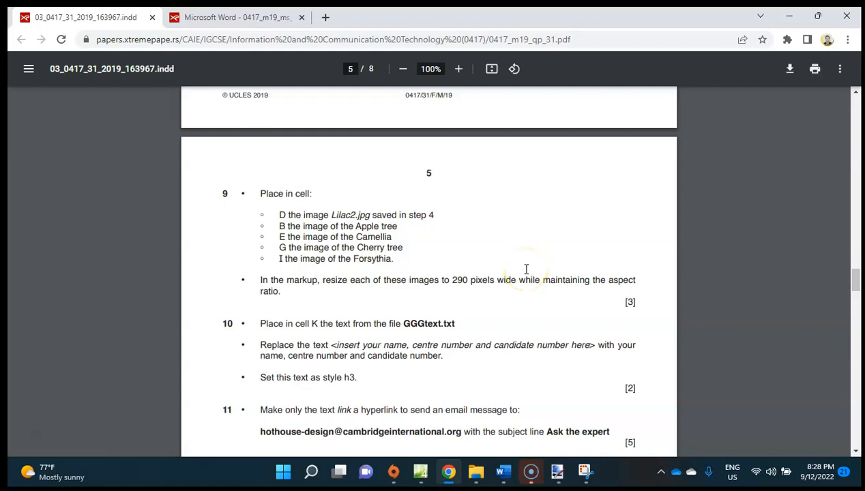
scroll(525, 269, up, 5)
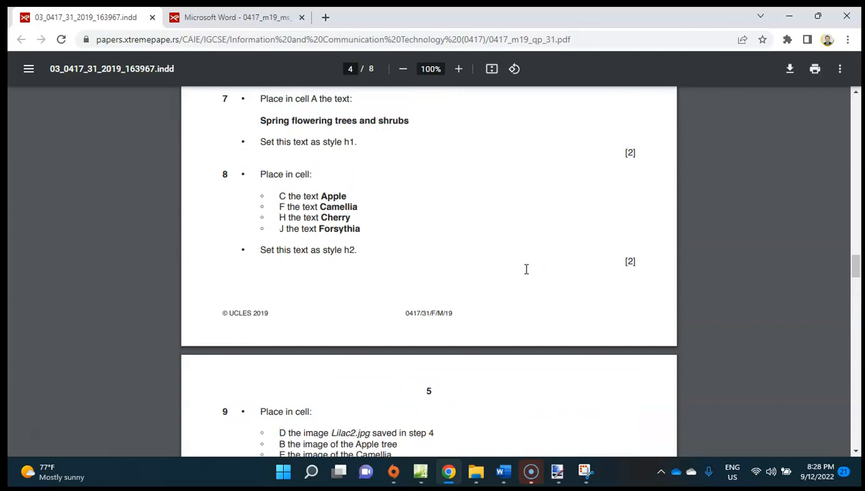
scroll(547, 193, up, 1)
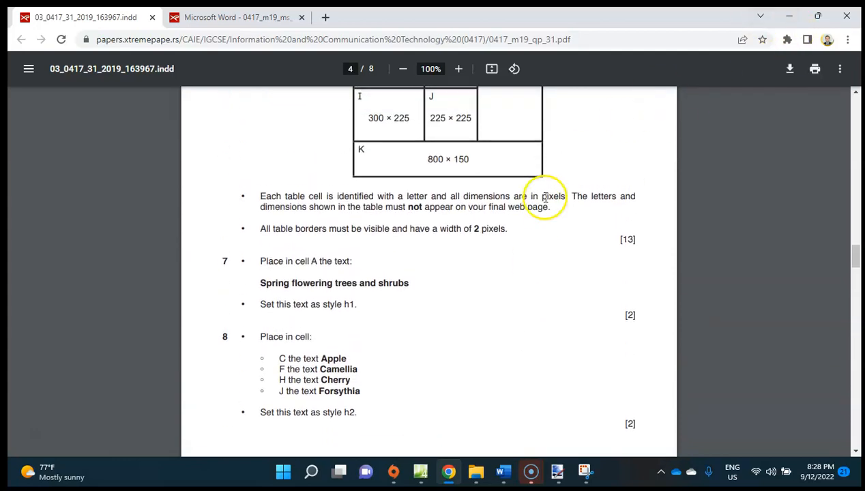
click(791, 15)
scroll(395, 193, up, 4)
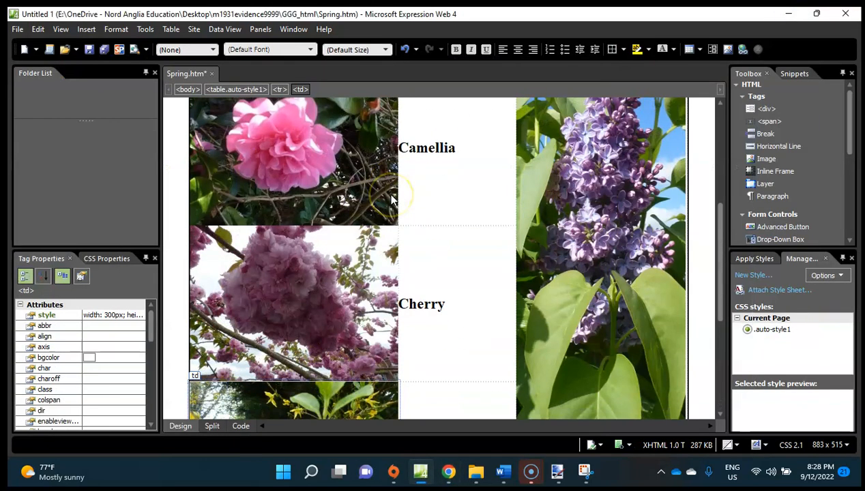
click(336, 154)
scroll(321, 143, up, 1)
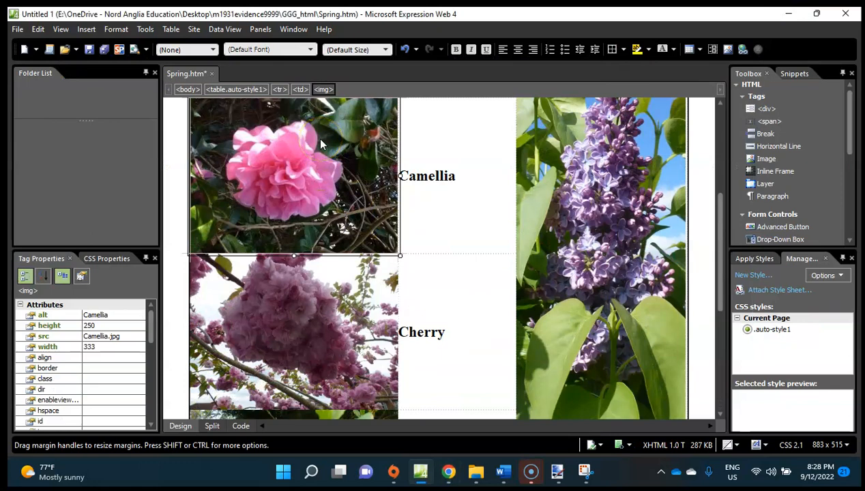
right_click(320, 143)
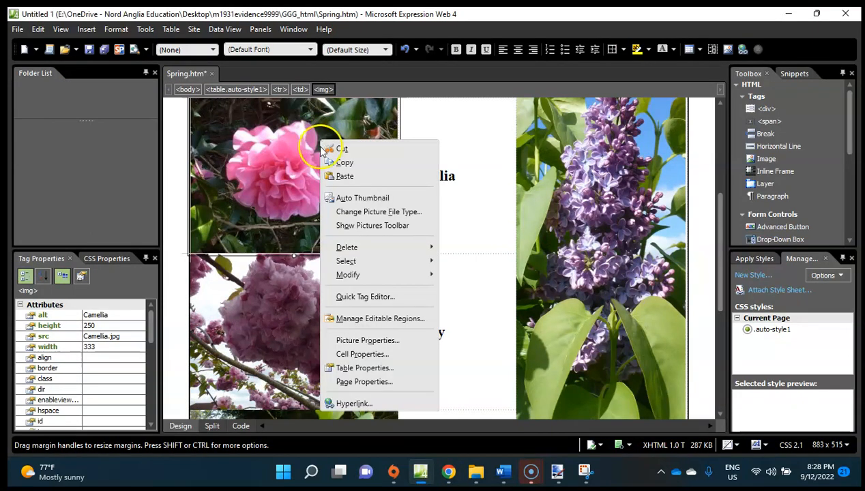
click(347, 340)
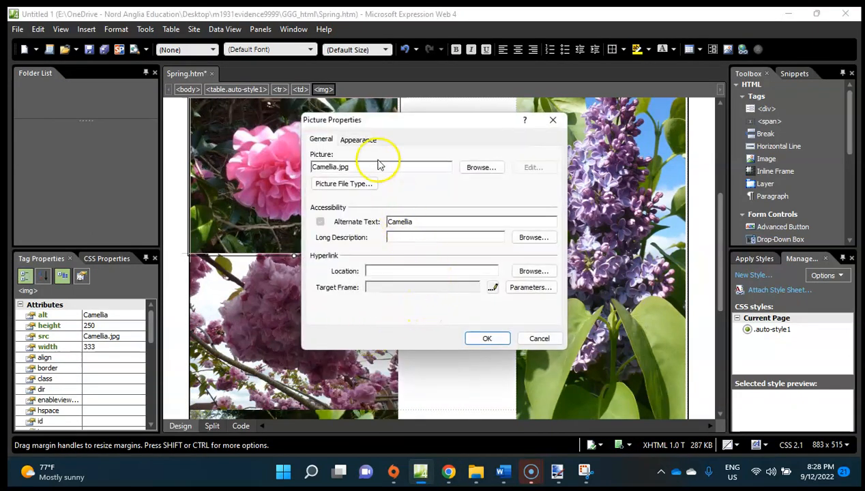
click(359, 140)
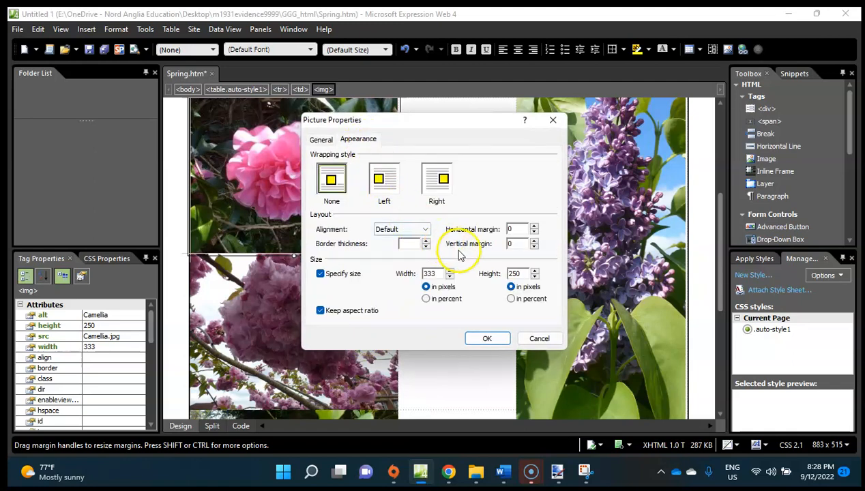
double_click(435, 274)
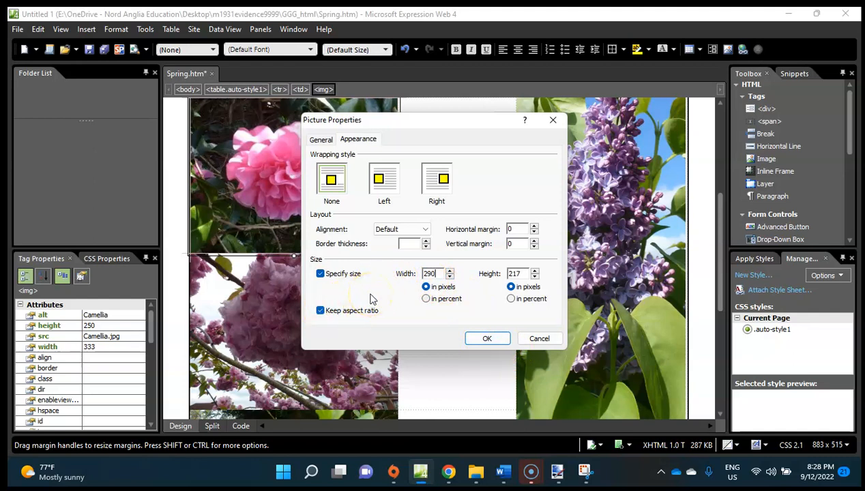
click(539, 337)
Turn off keeping the aspect ratio for the Camellia image and set its width to 290 pixels.
right_click(270, 158)
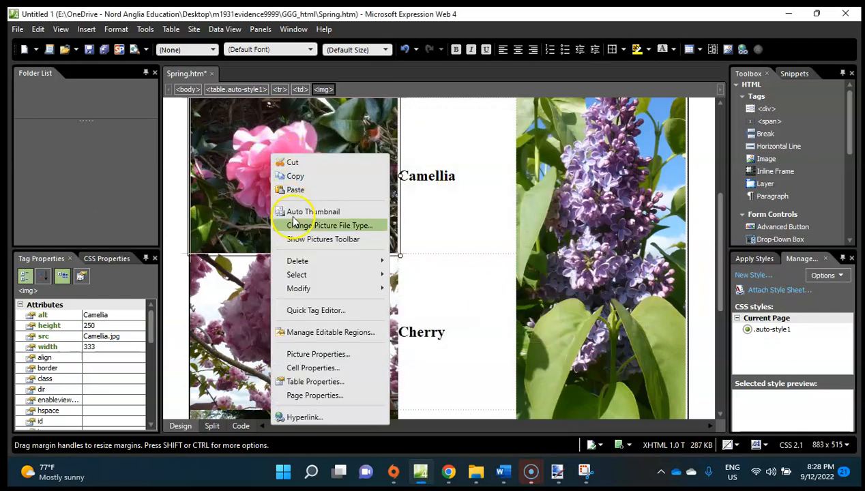
click(323, 356)
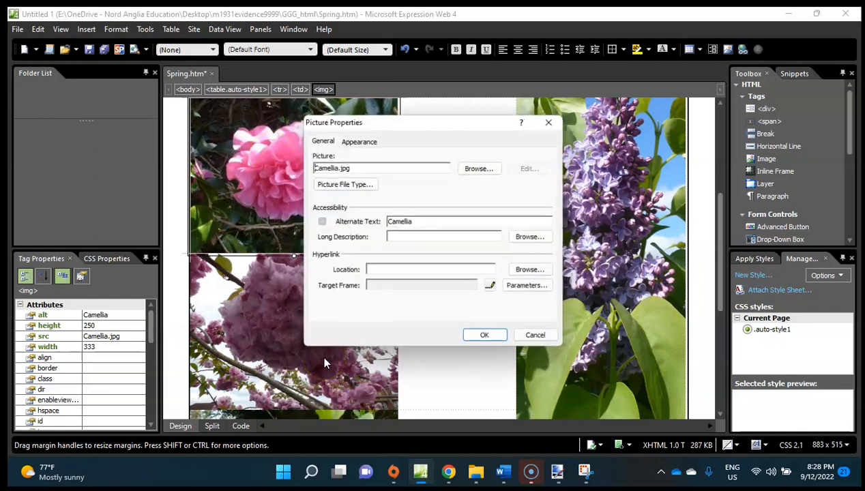
click(358, 139)
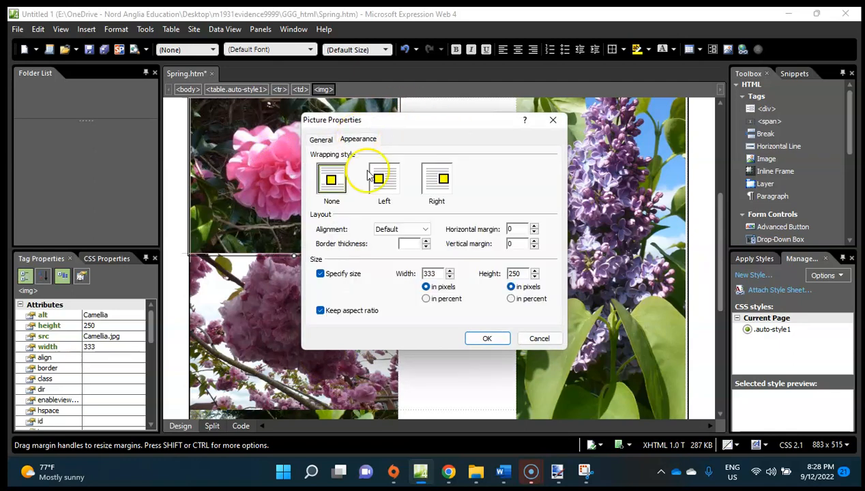
click(320, 311)
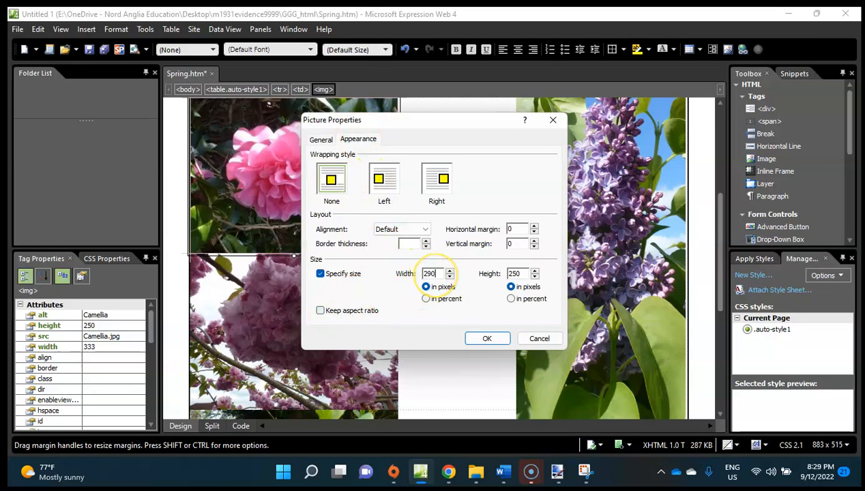
click(438, 273)
text(290)
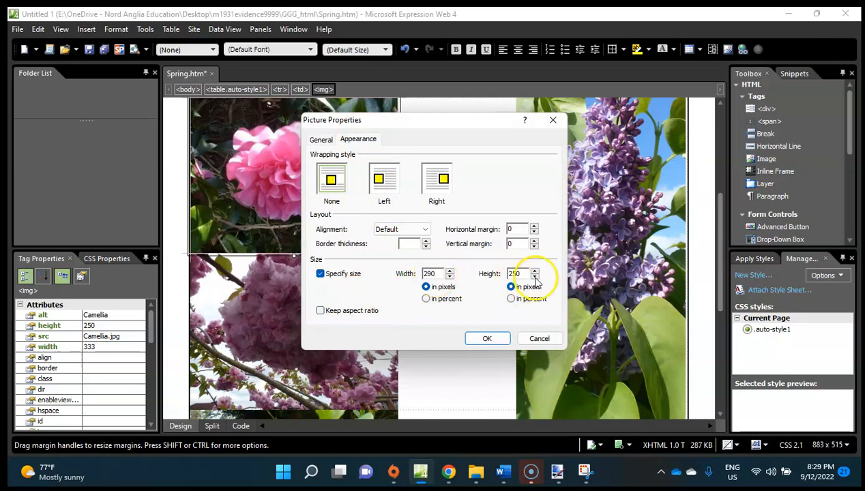
click(487, 337)
Open the Cherry image's size settings in its picture properties and turn off keeping the aspect ratio.
click(264, 321)
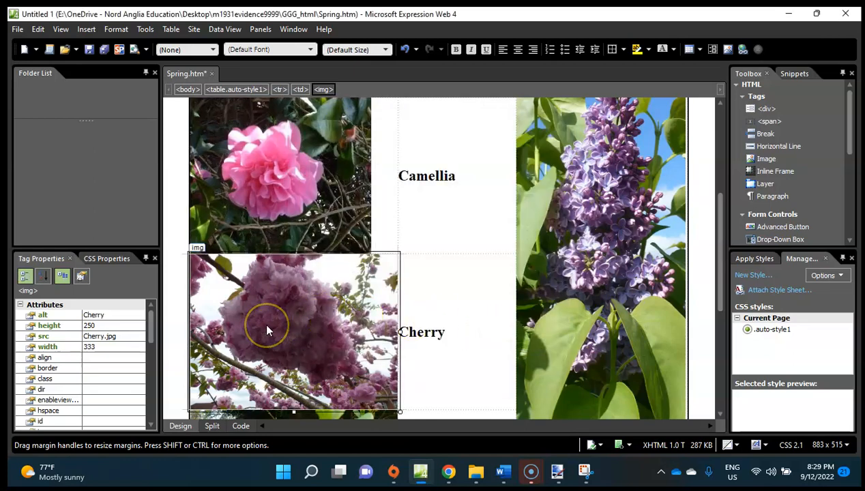
right_click(266, 330)
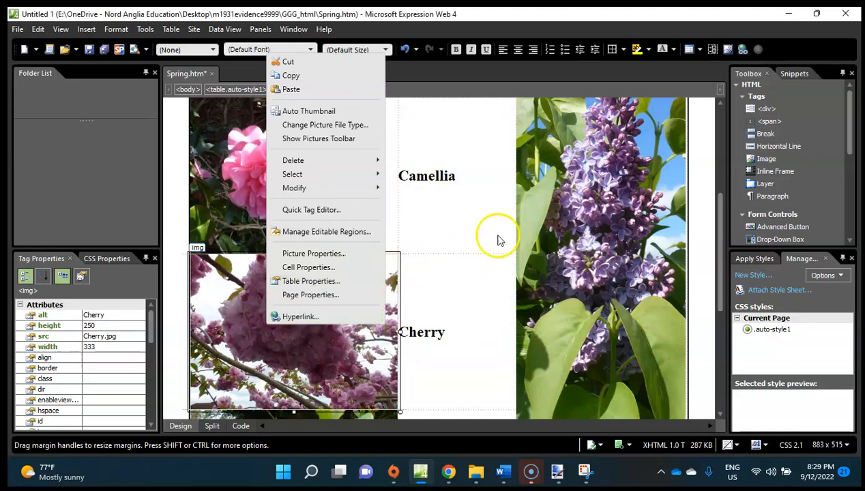
click(328, 254)
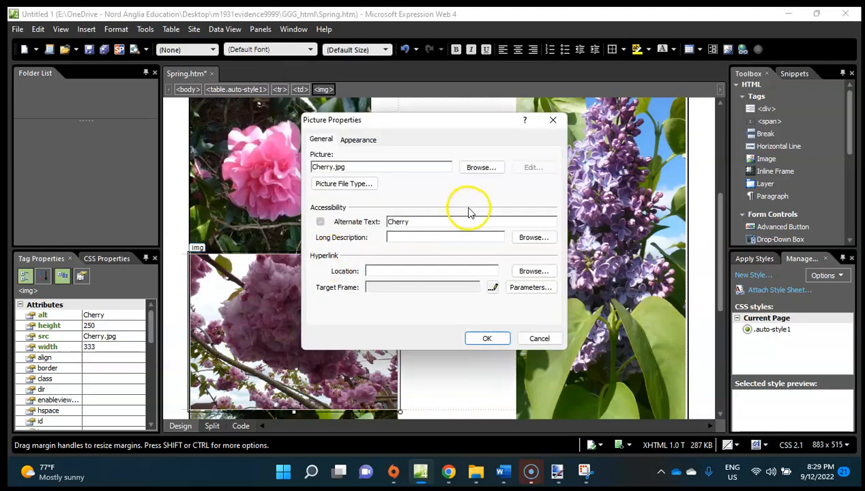
click(358, 139)
click(352, 311)
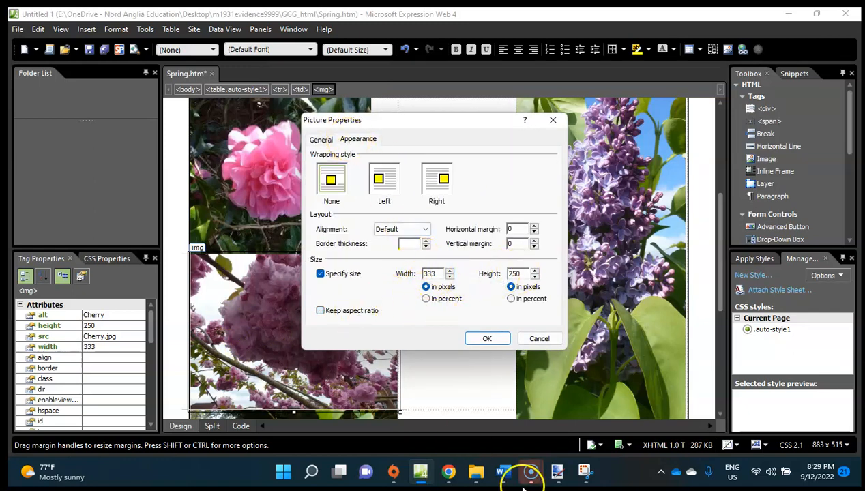
Recheck question 9's resizing rule in the exam paper, then set the Cherry image's width to 290 pixels with the aspect ratio kept.
click(449, 472)
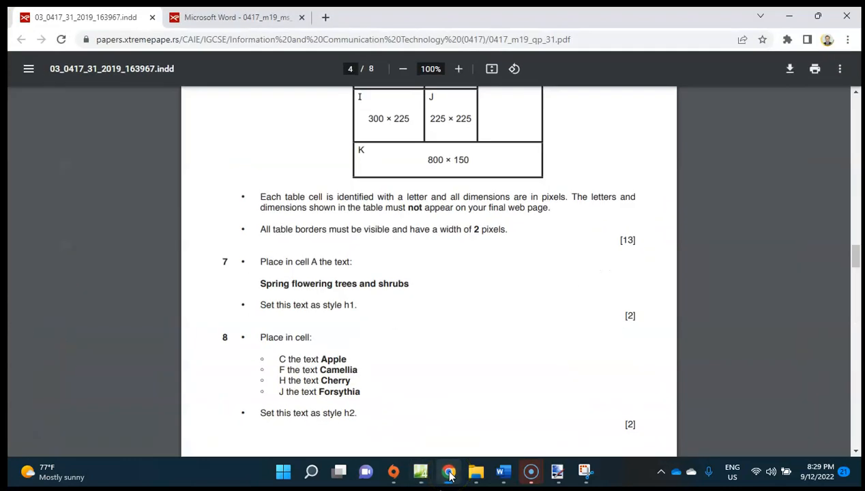
scroll(357, 284, down, 6)
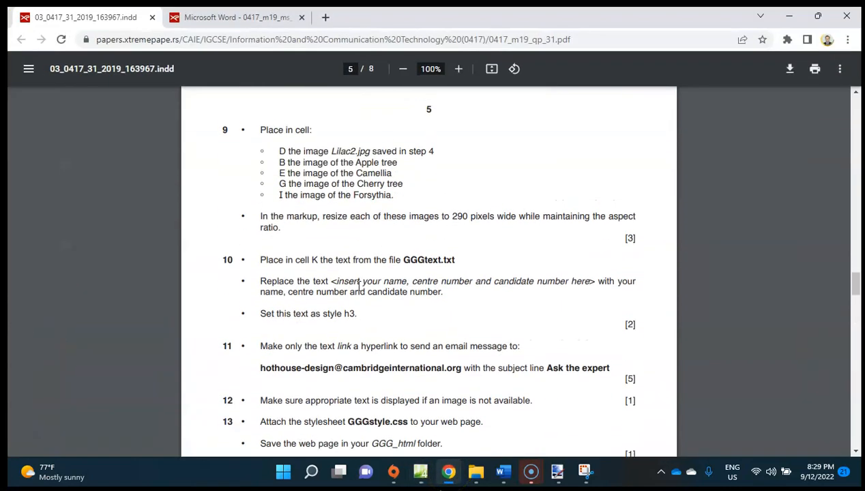
scroll(358, 286, down, 1)
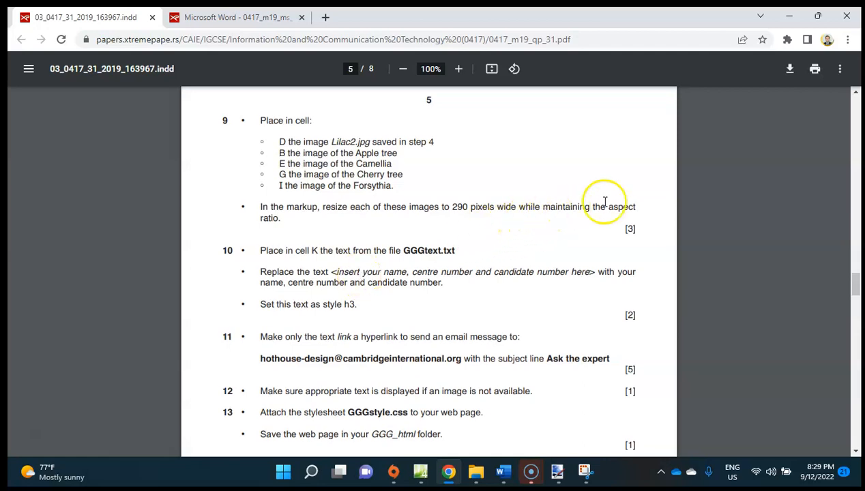
click(789, 16)
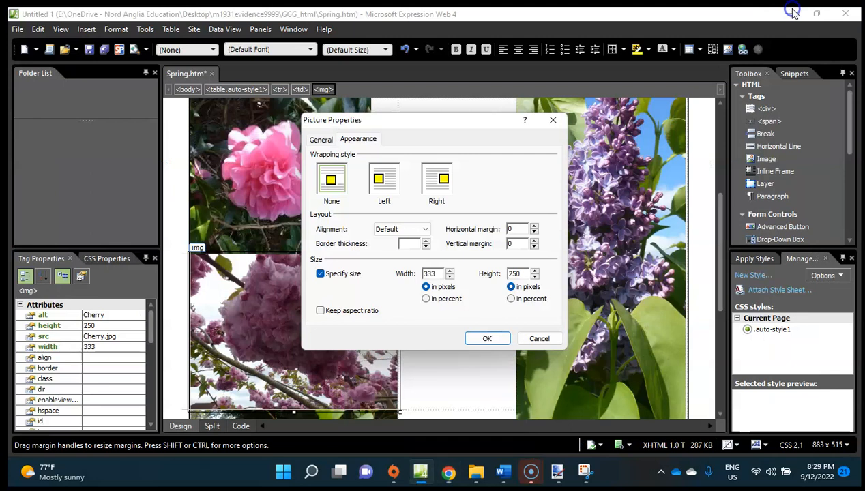
click(320, 311)
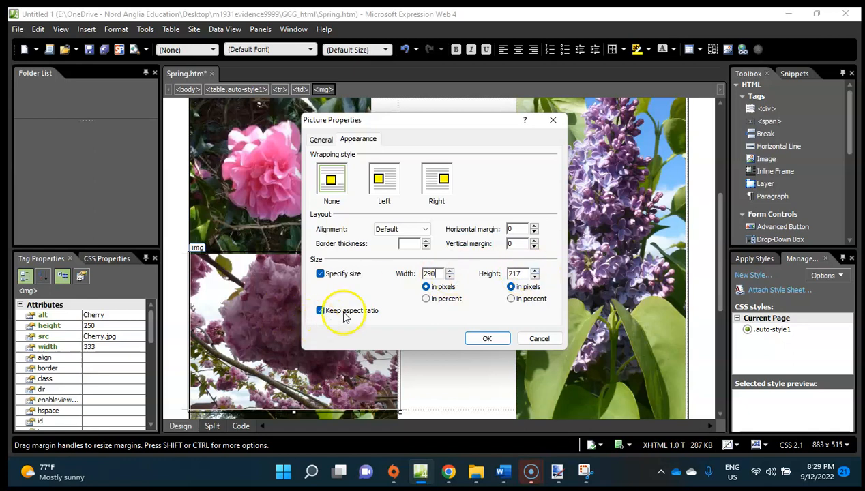
click(485, 336)
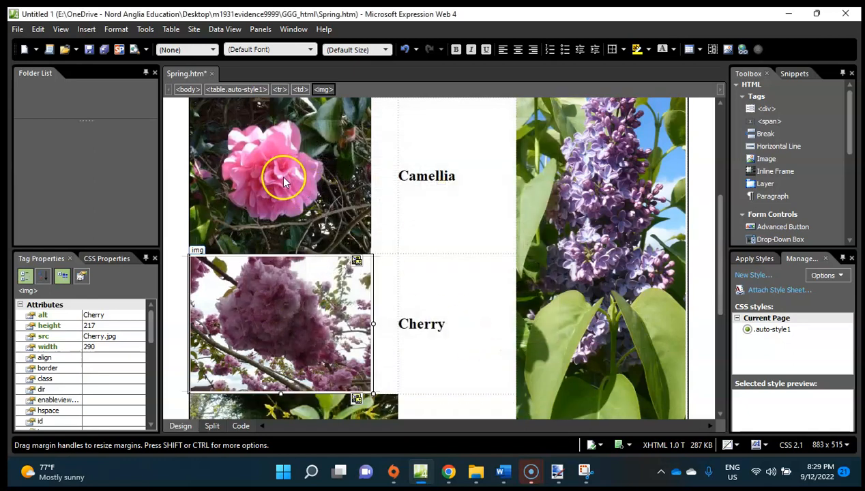
right_click(280, 175)
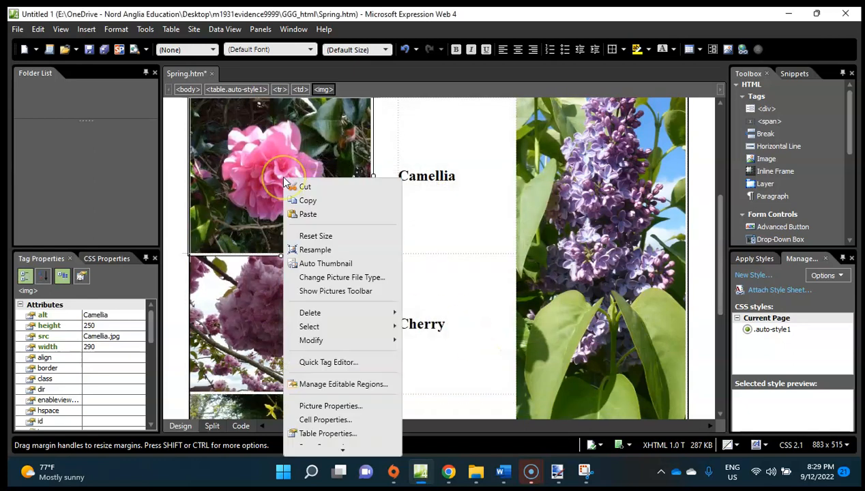
click(349, 407)
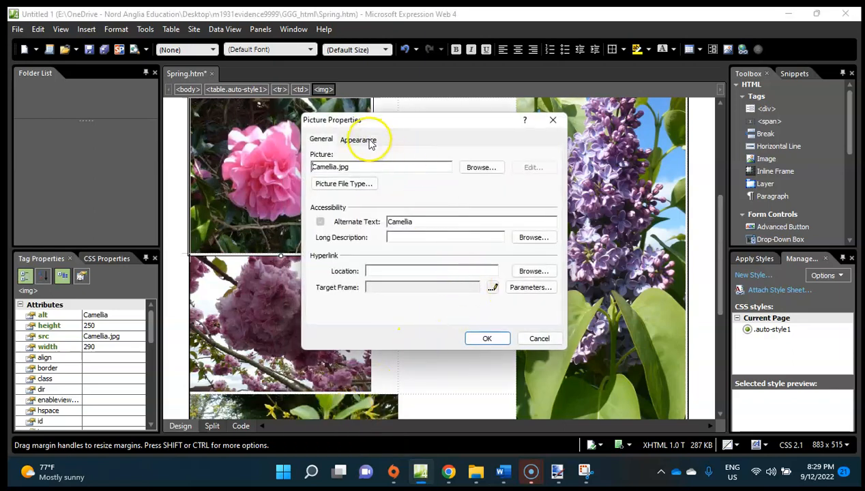
click(360, 138)
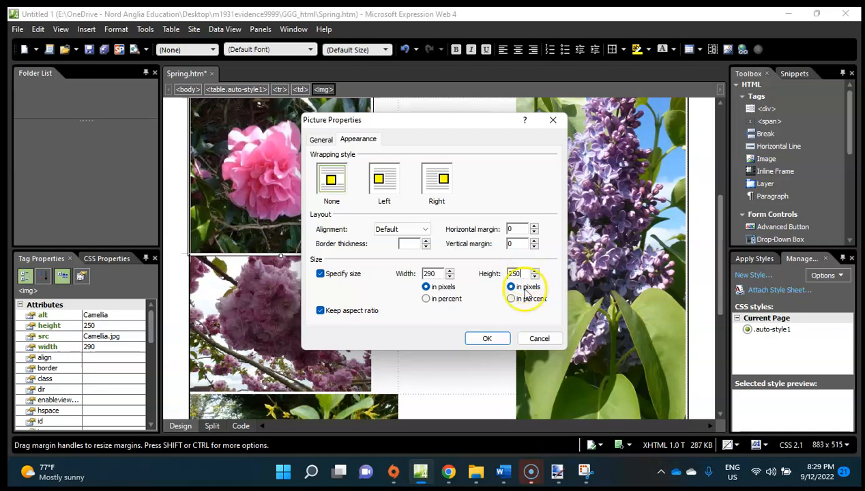
click(532, 339)
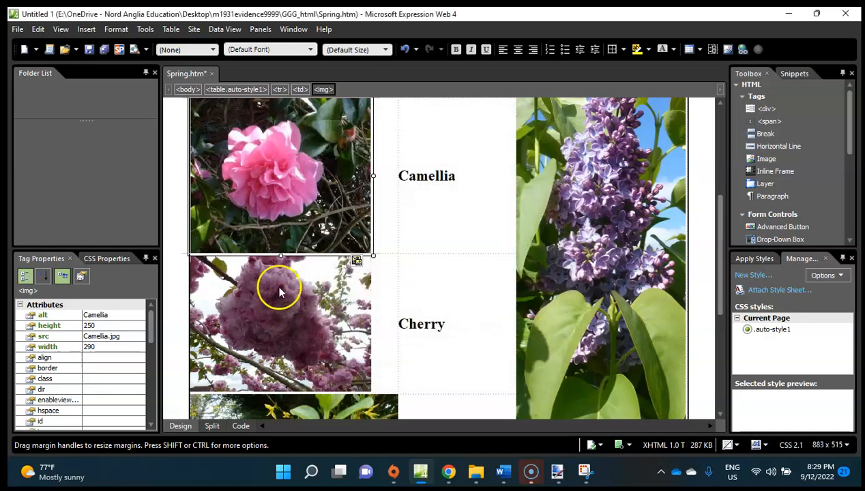
Turn off keeping the aspect ratio for the Camellia image and set its height to 217 pixels.
right_click(297, 199)
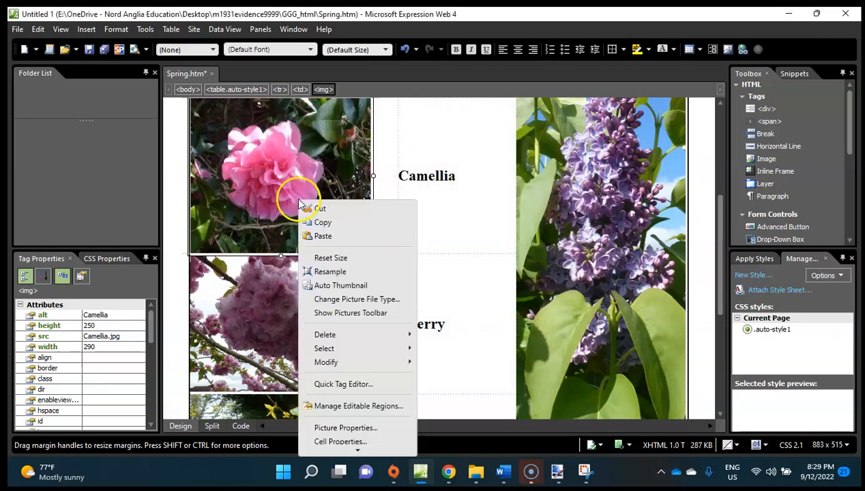
click(374, 427)
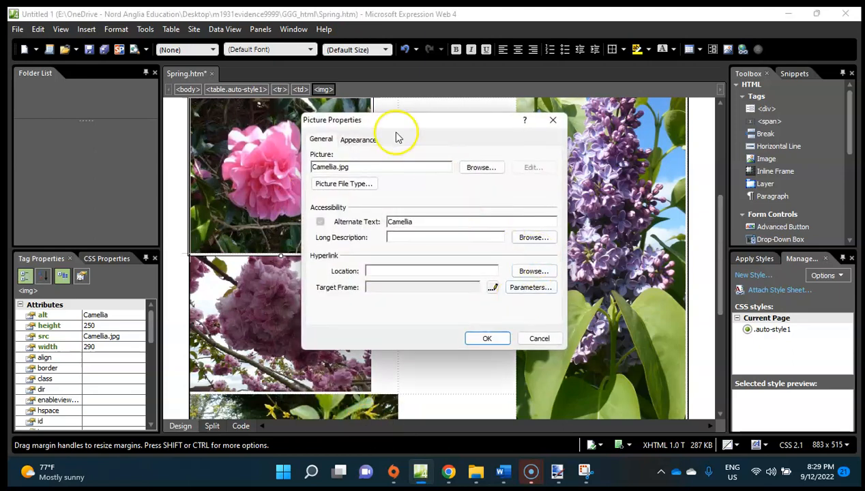
click(364, 140)
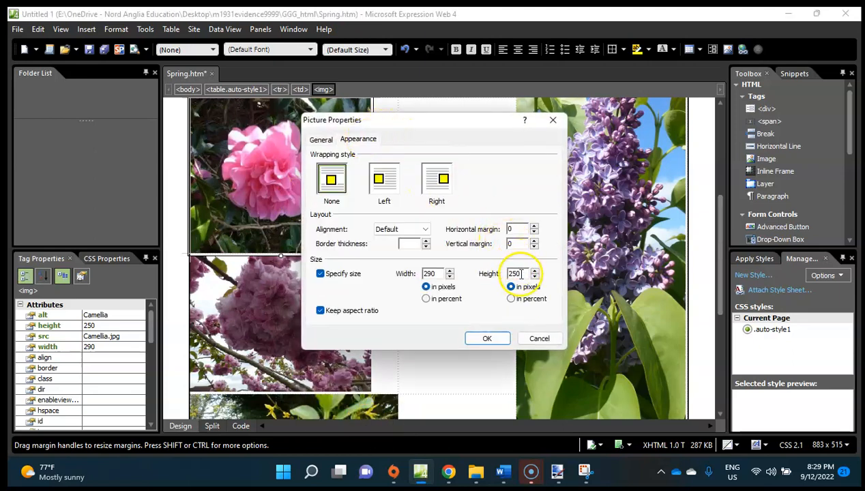
click(352, 311)
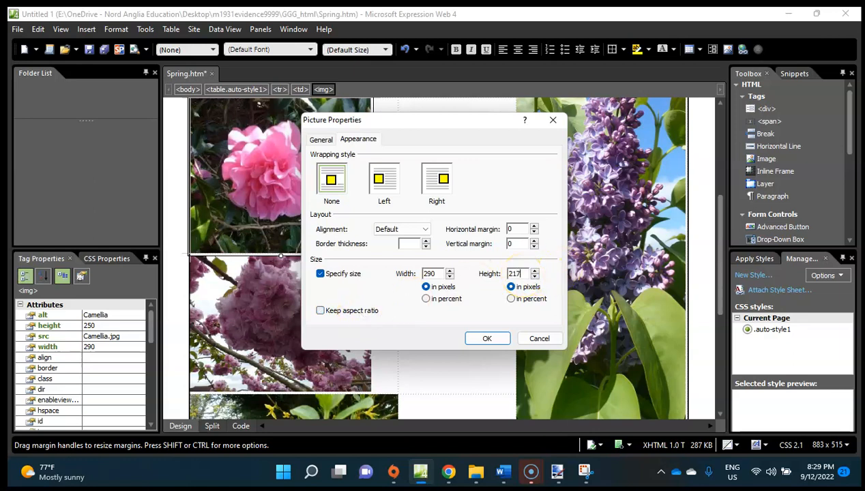
click(486, 338)
click(405, 309)
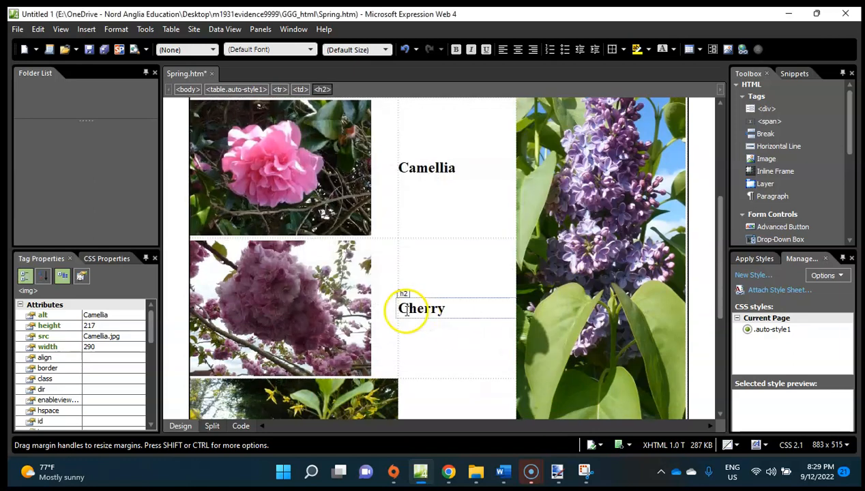
Set the Apple image's width to 290 pixels in its picture properties, keeping the aspect ratio.
scroll(392, 306, down, 3)
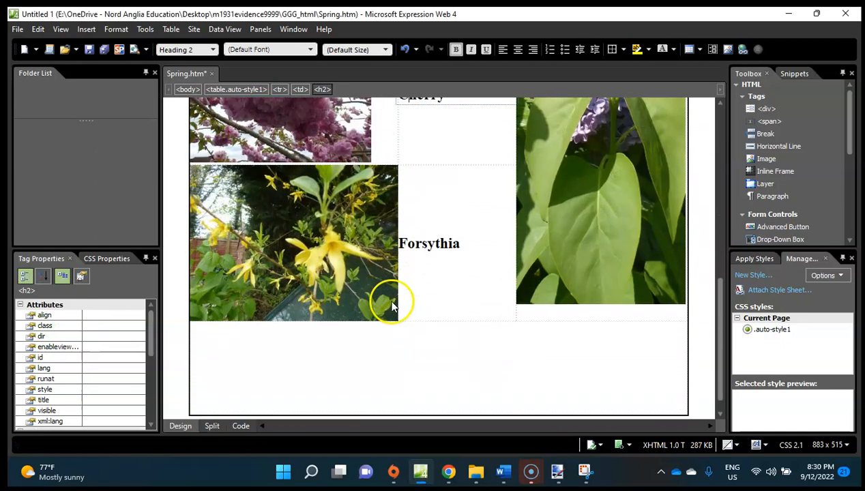
scroll(329, 238, up, 7)
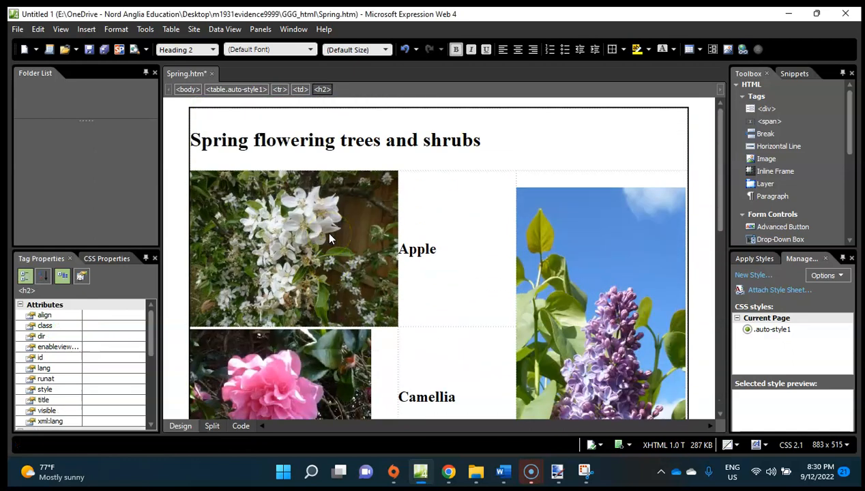
click(307, 236)
right_click(307, 234)
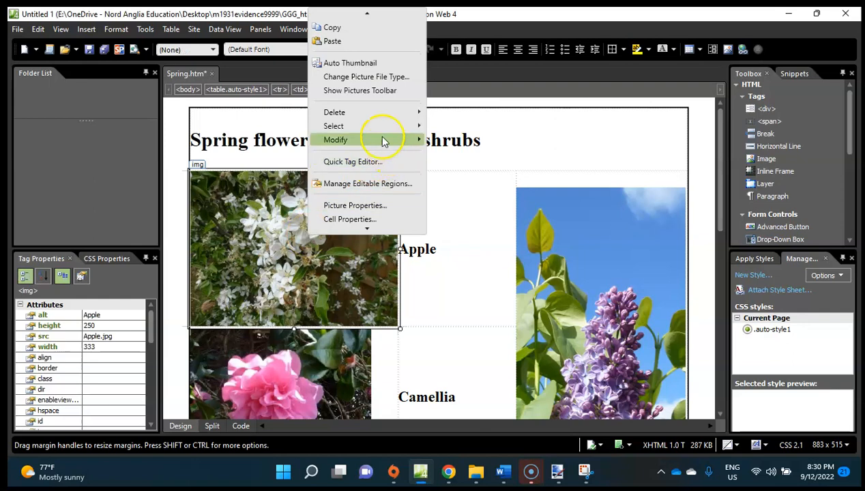
click(364, 174)
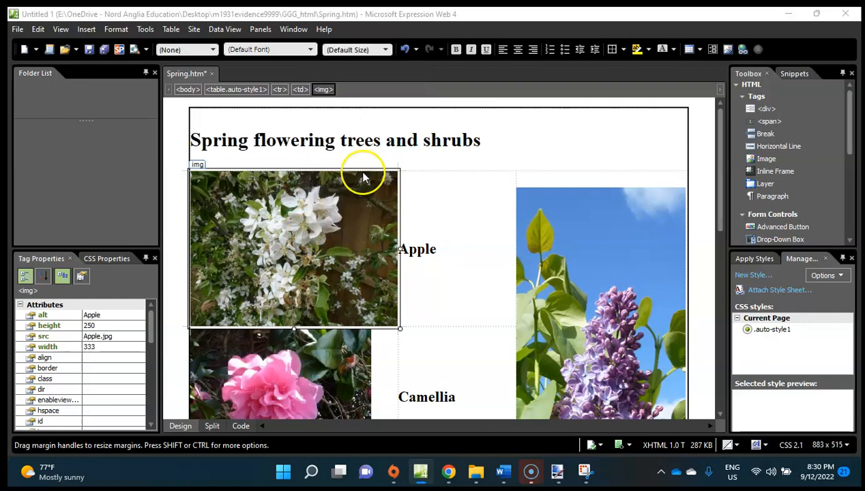
click(357, 140)
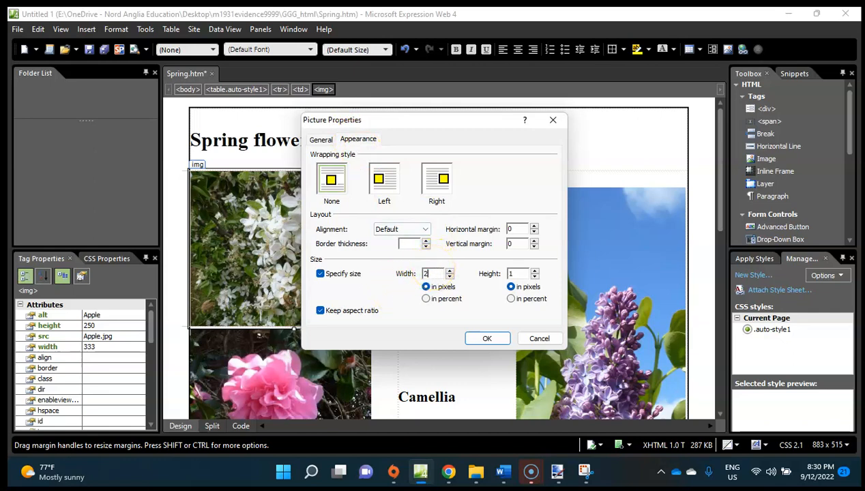
key(Return)
Resize the Forsythia image to 290 pixels wide in its picture properties, keeping the aspect ratio.
scroll(434, 271, down, 10)
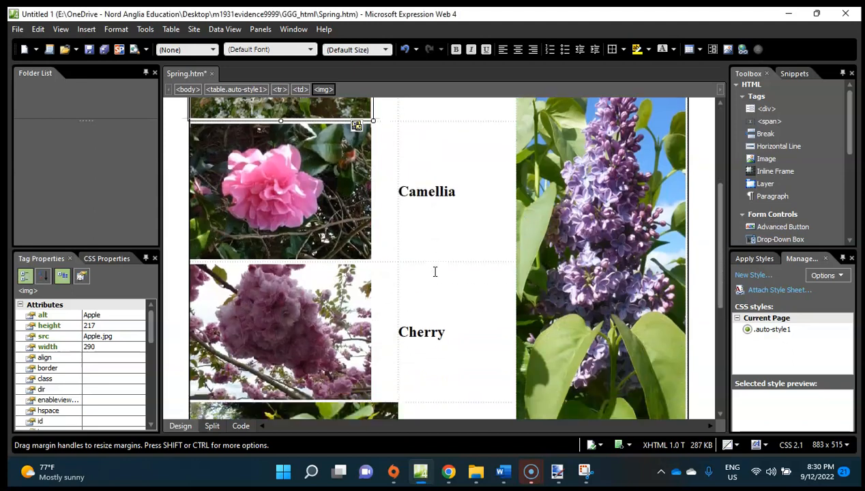
click(365, 276)
right_click(364, 277)
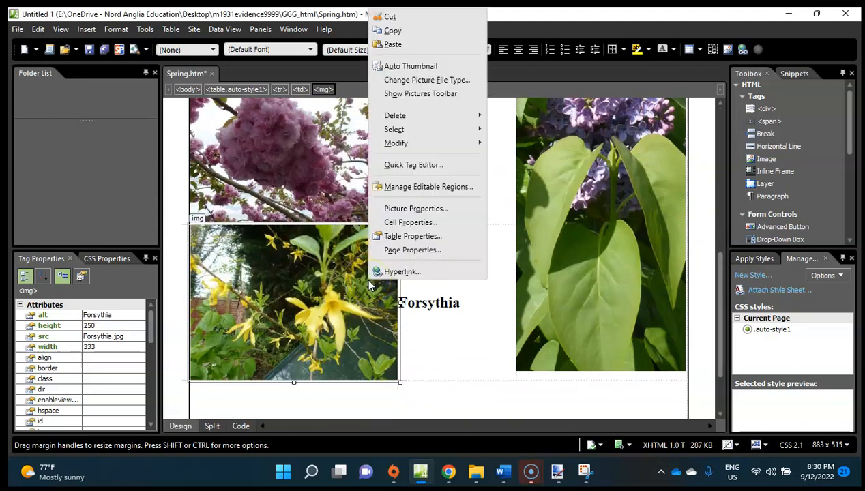
click(442, 209)
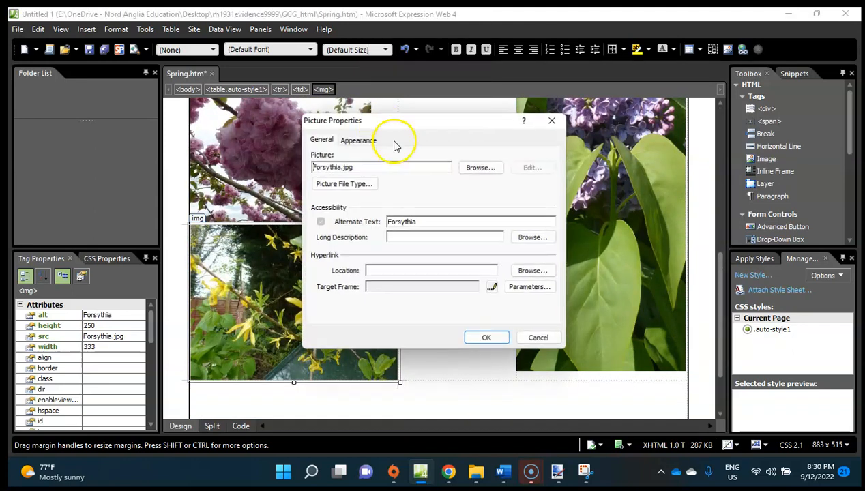
click(363, 139)
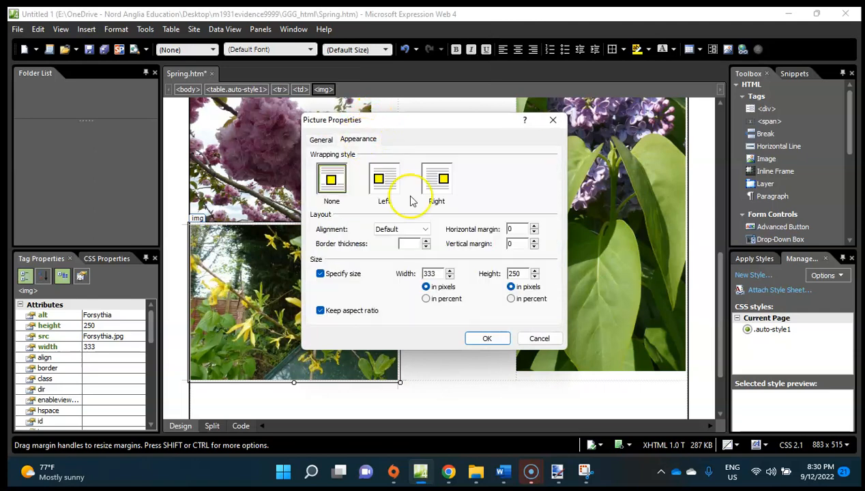
click(440, 273)
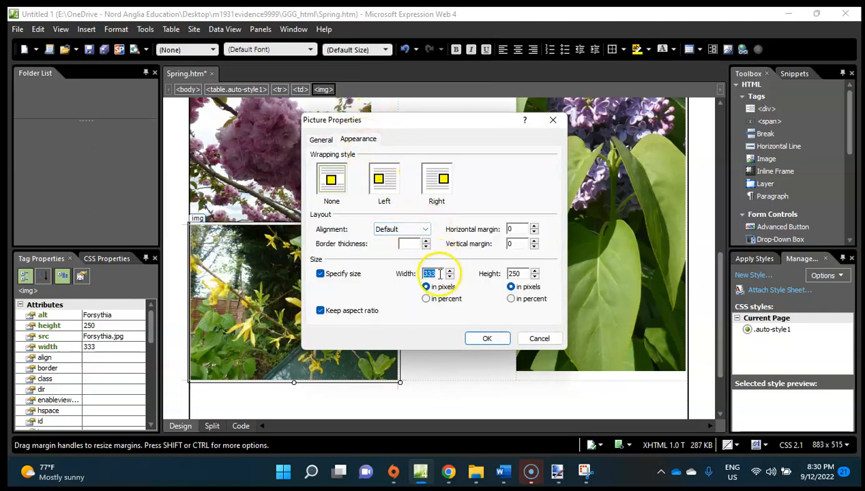
key(Return)
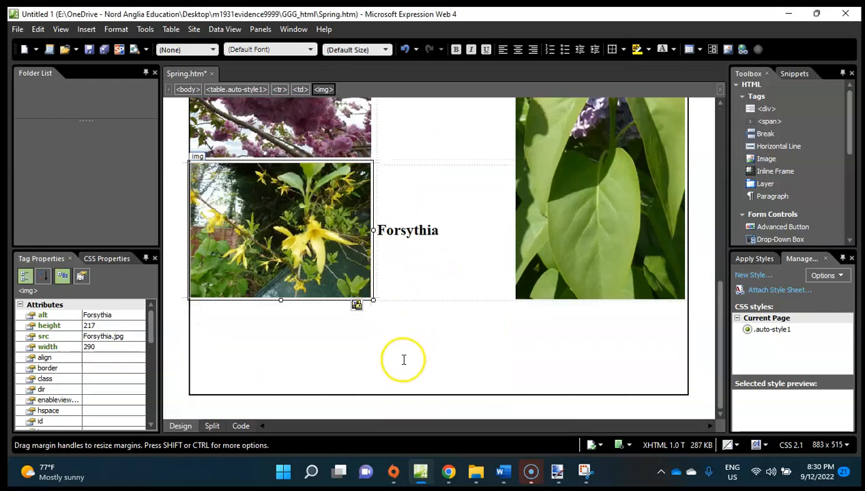
Recheck question 9 in the exam paper in Chrome, then return to Expression Web and view Spring.htm's code from its beginning.
click(447, 471)
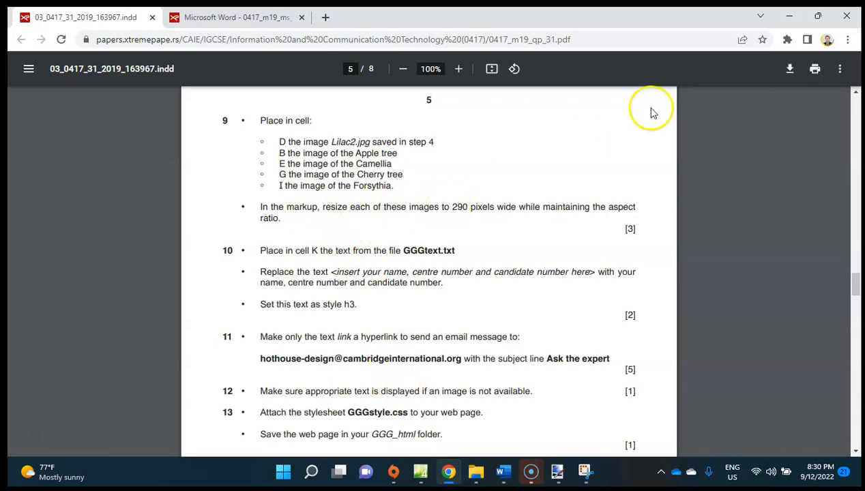
click(416, 471)
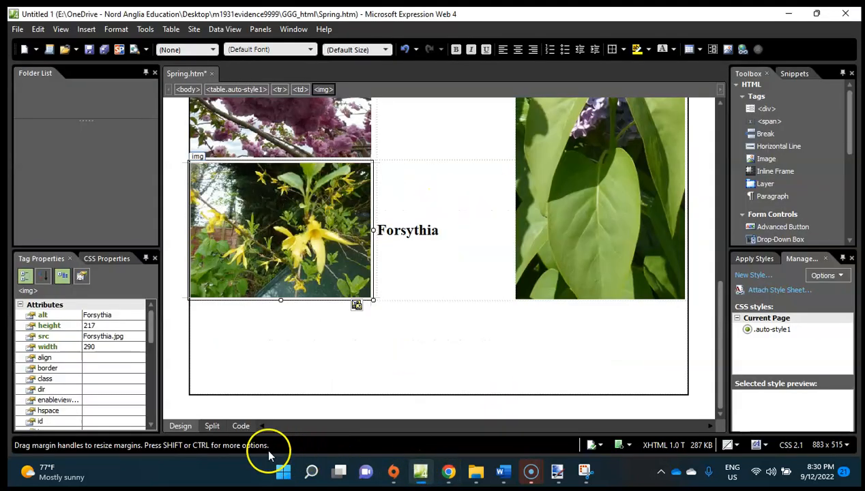
click(241, 426)
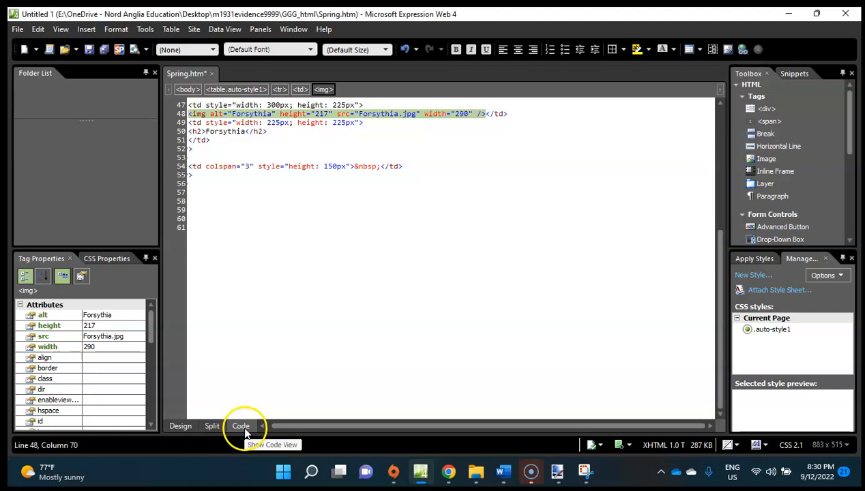
scroll(333, 208, up, 8)
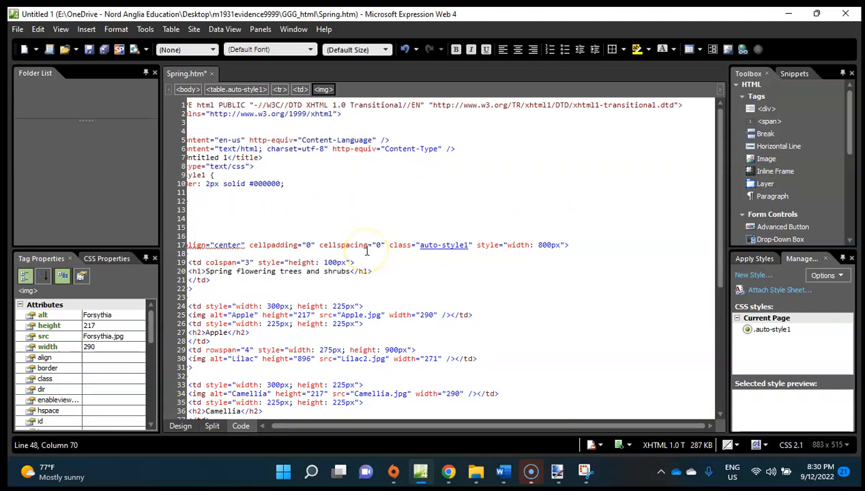
drag(289, 426, 273, 429)
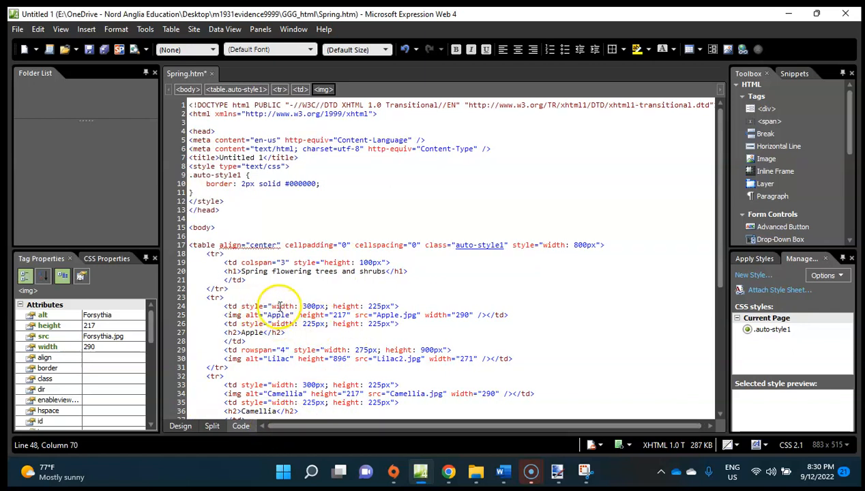
Examine the markup of the table row holding the Apple and Lilac images, then return to the design view.
click(231, 306)
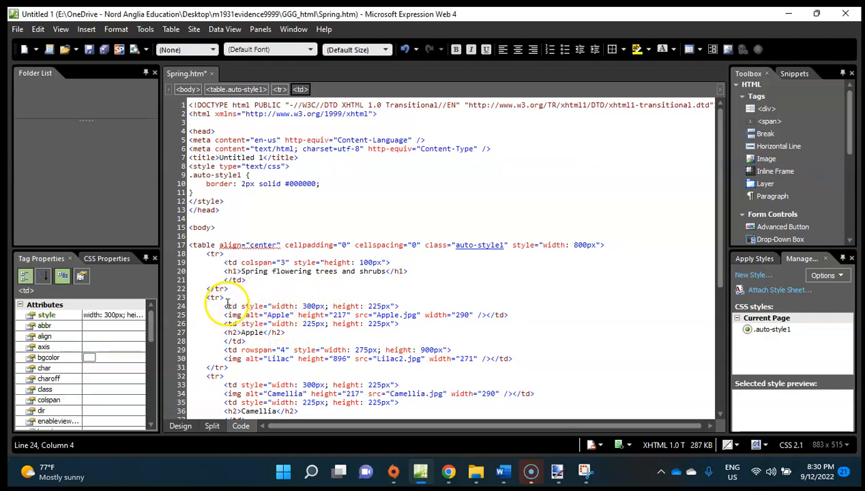
click(207, 293)
drag(210, 298, 233, 369)
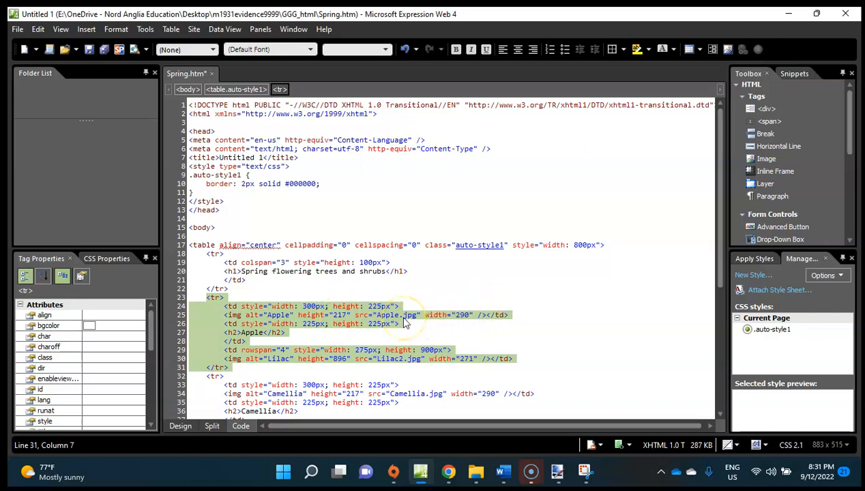
click(391, 262)
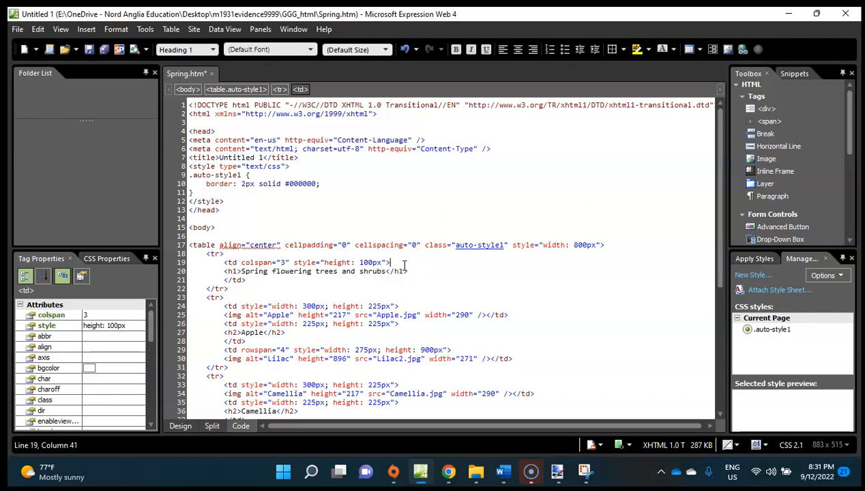
click(180, 425)
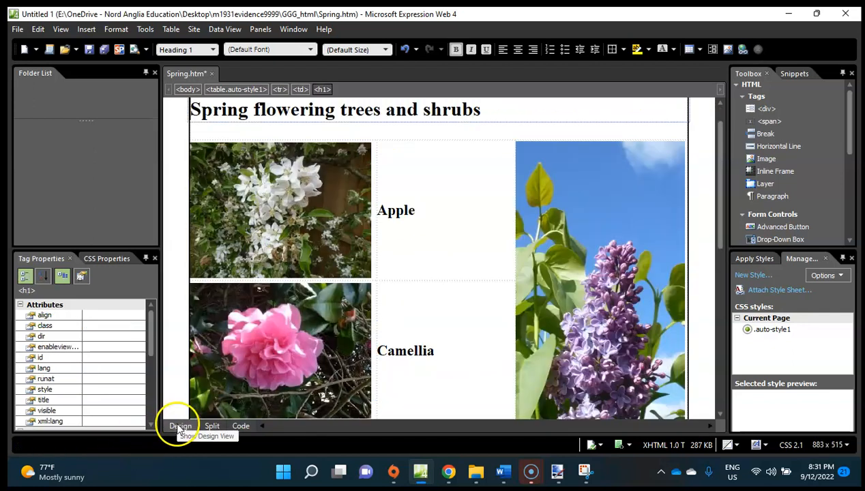
Switch to the exam paper in Chrome and read the requirements of questions 10 to 13.
click(447, 471)
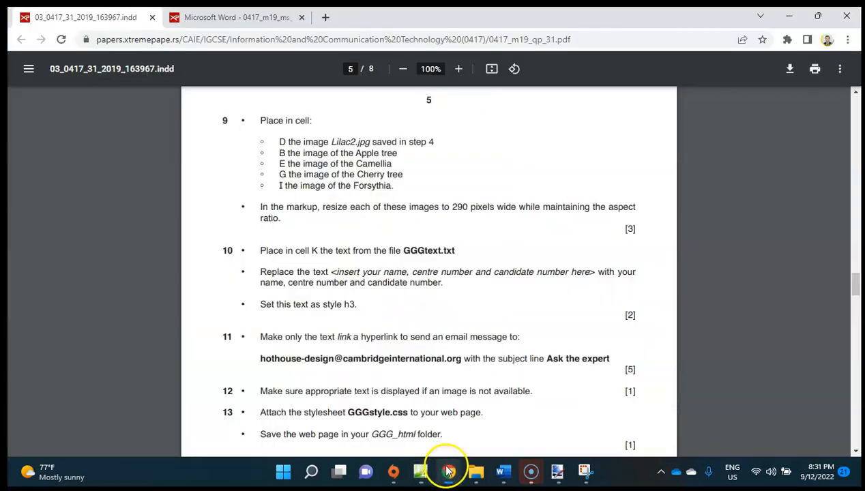
scroll(413, 365, down, 1)
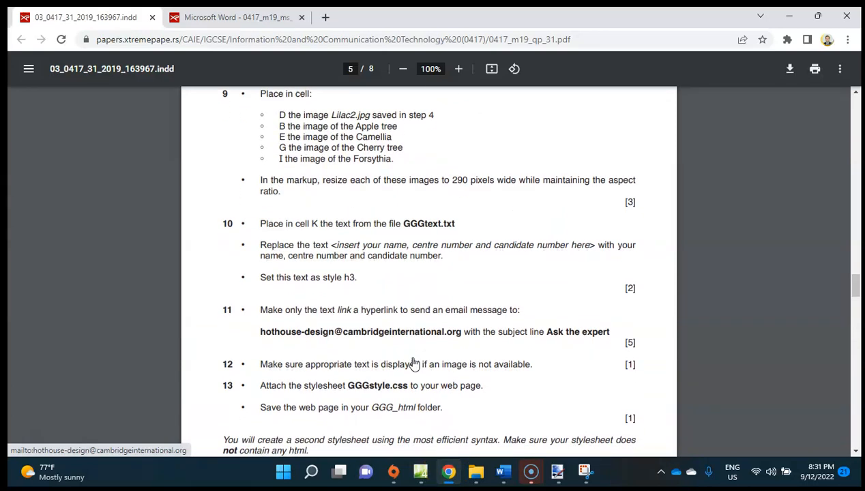
scroll(414, 365, up, 10)
scroll(413, 365, down, 10)
scroll(414, 365, up, 3)
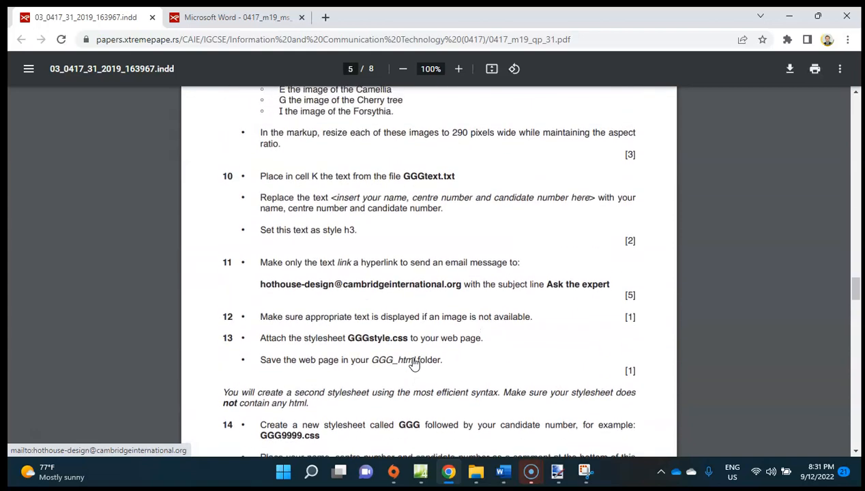
scroll(414, 365, up, 1)
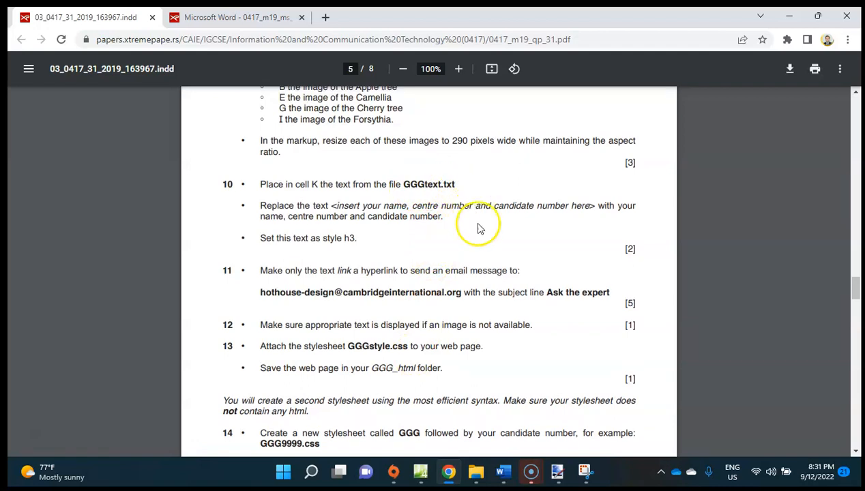
Close the two extra File Explorer windows, open GGGtext.txt from the GGG_html folder and copy all of its text.
mouse_move(483, 470)
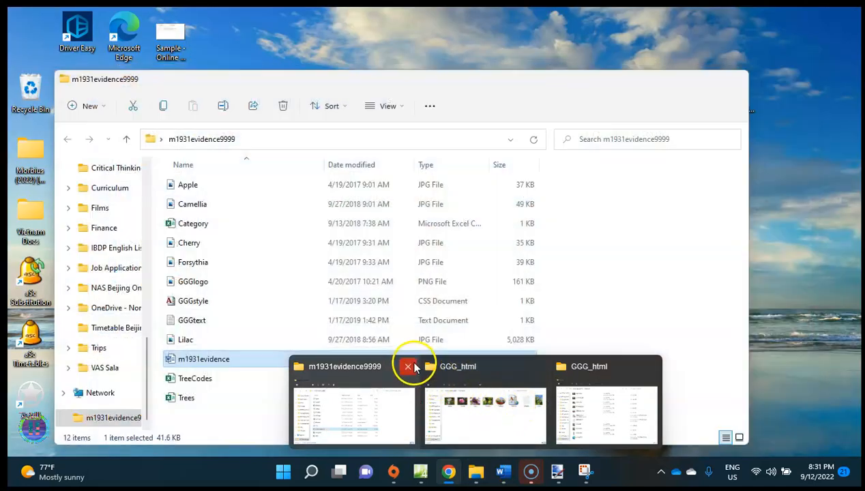
click(413, 368)
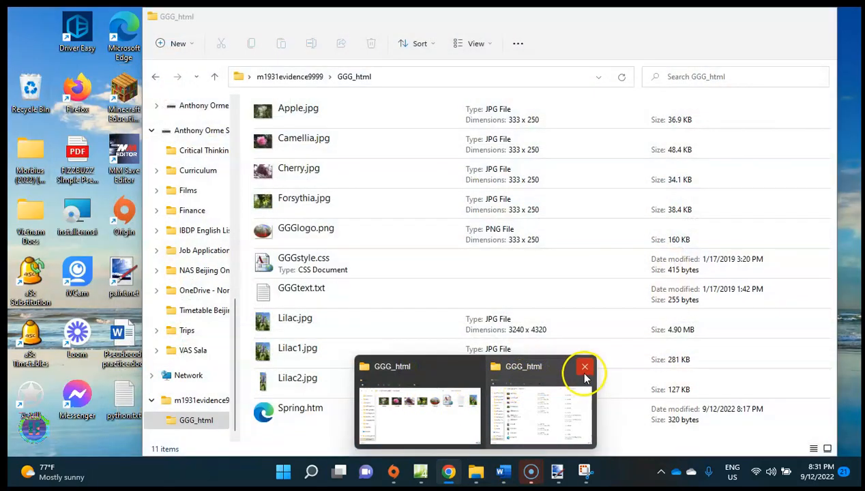
click(585, 372)
click(498, 402)
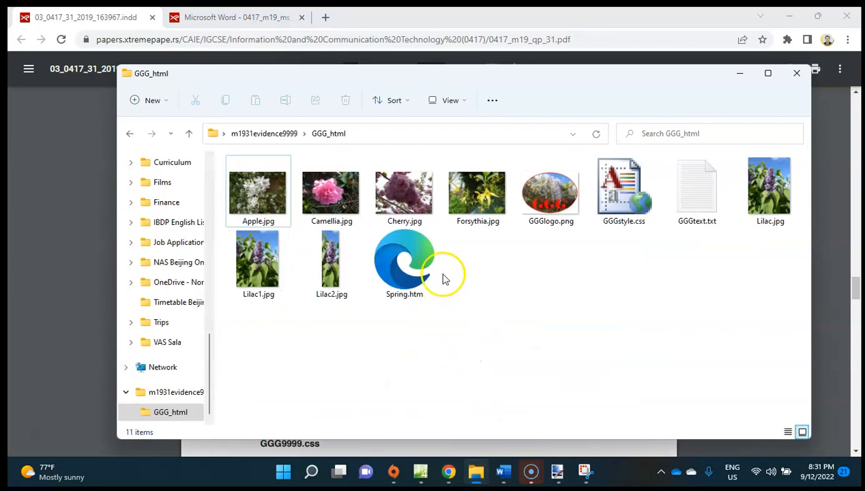
double_click(697, 191)
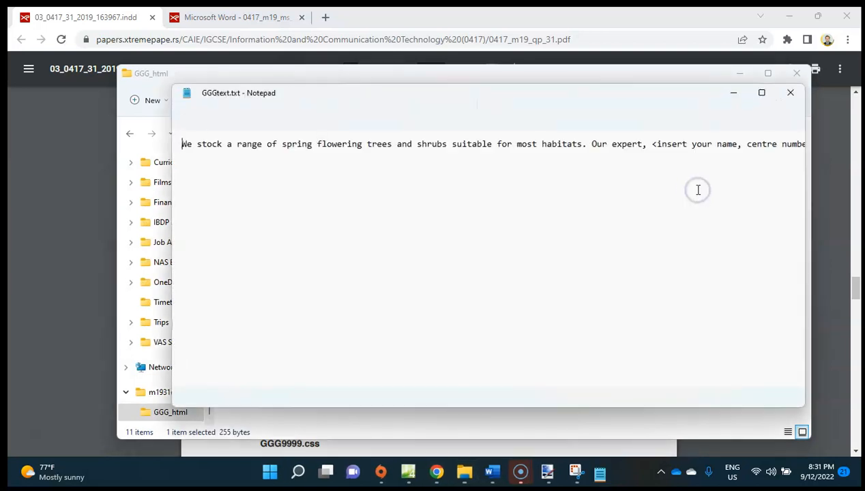
key(ctrl+a)
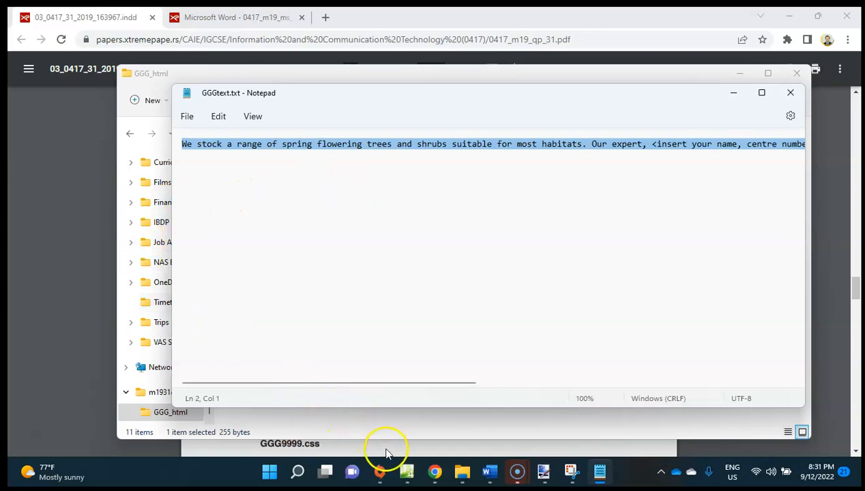
Switch to Expression Web and paste the copied GGGtext.txt text into cell K, the full-width cell at the end of Spring.htm's table.
click(405, 469)
scroll(386, 363, down, 5)
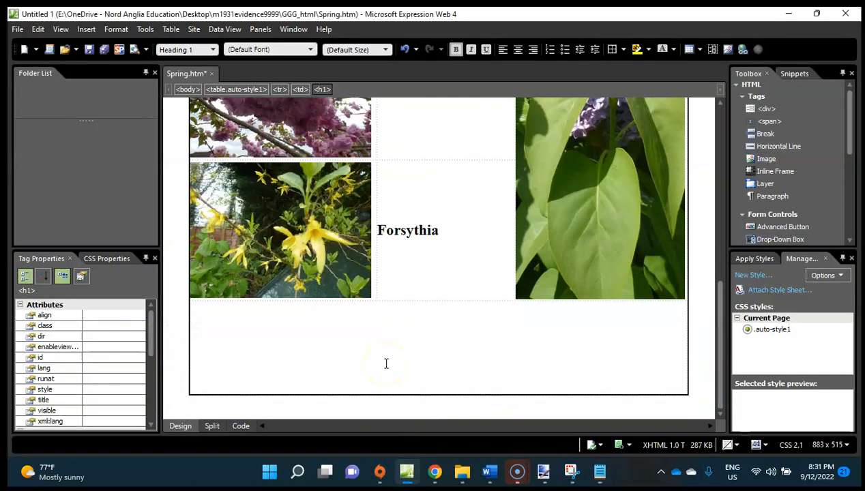
right_click(386, 364)
click(356, 355)
text(We stock a range of spring flowering trees and shrubs suitable for most habitats. Our expert, <insert your name, centre number and candidate number here> will help you to identify the best trees and shrubs for your location. Use this link to email them.)
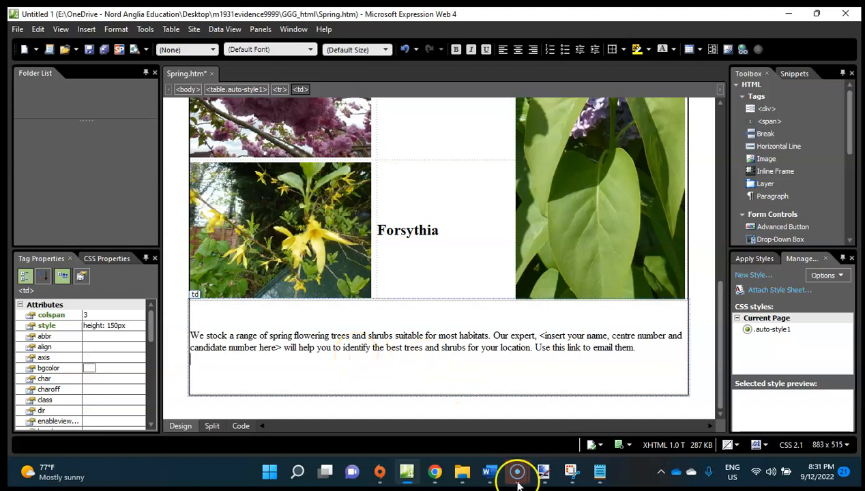
Recheck question 10 in Chrome, then replace the bracketed placeholder in cell K with the candidate's full name, candidate number and centre number.
click(438, 473)
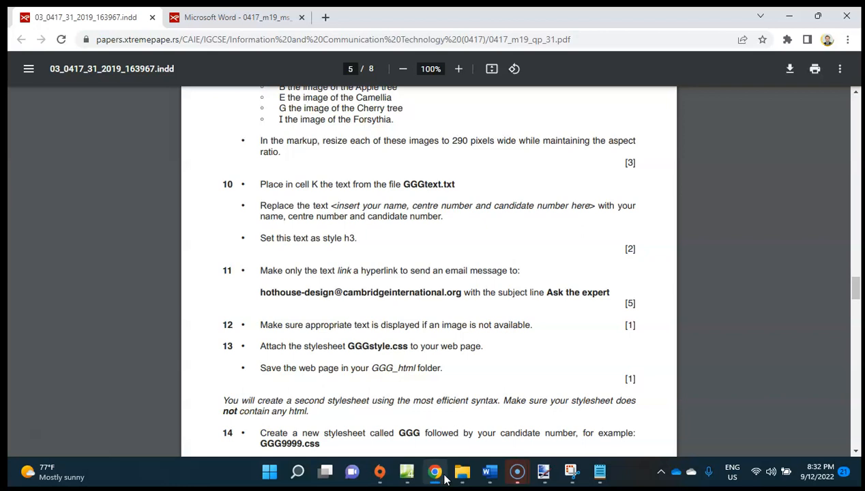
click(444, 479)
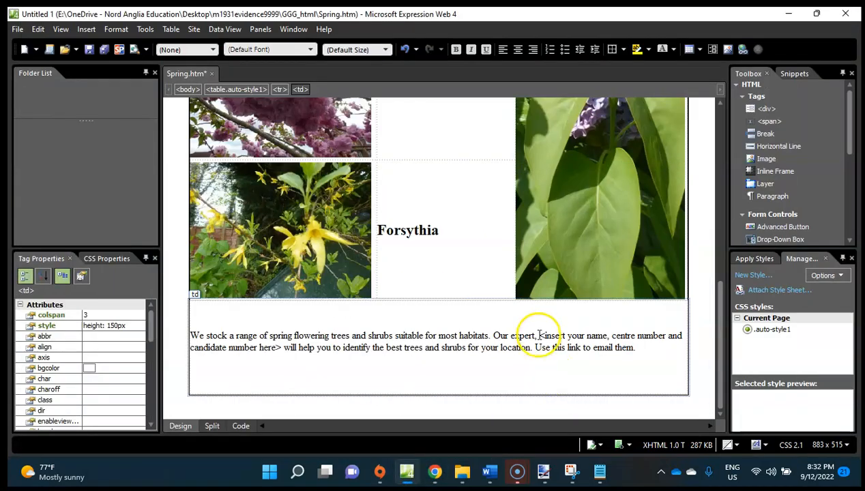
drag(539, 335, 281, 349)
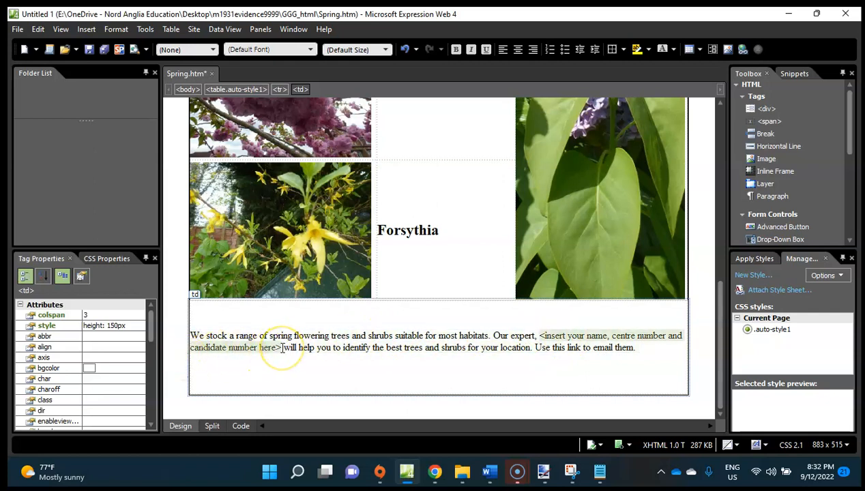
text(Anthony )
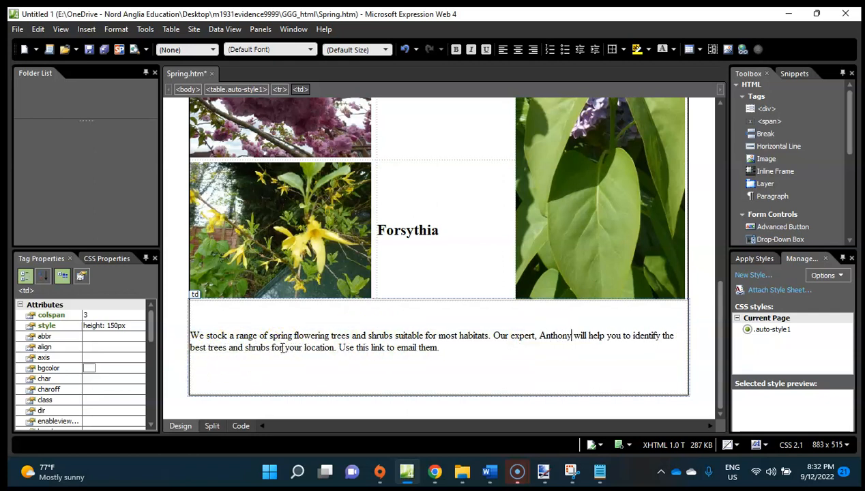
text(Orme, )
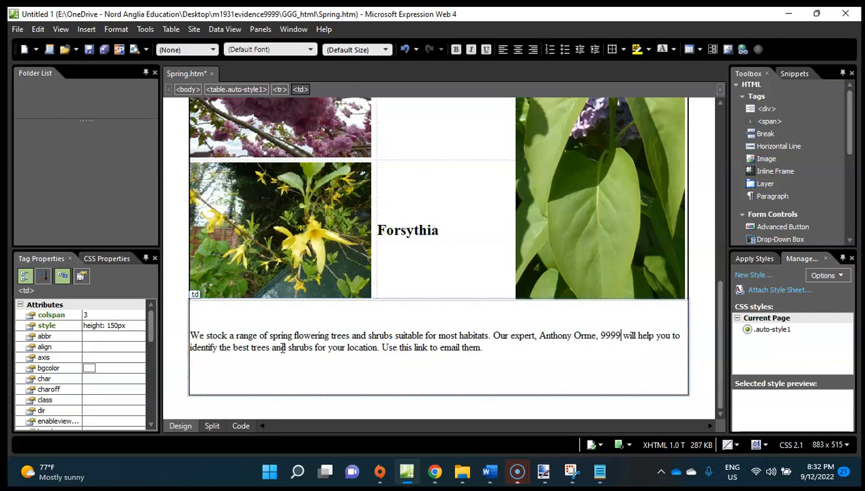
text(9999, VN)
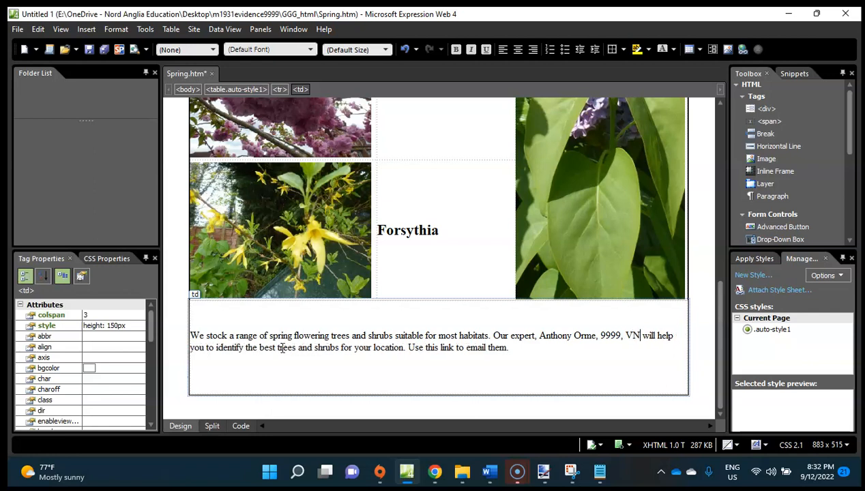
text(001)
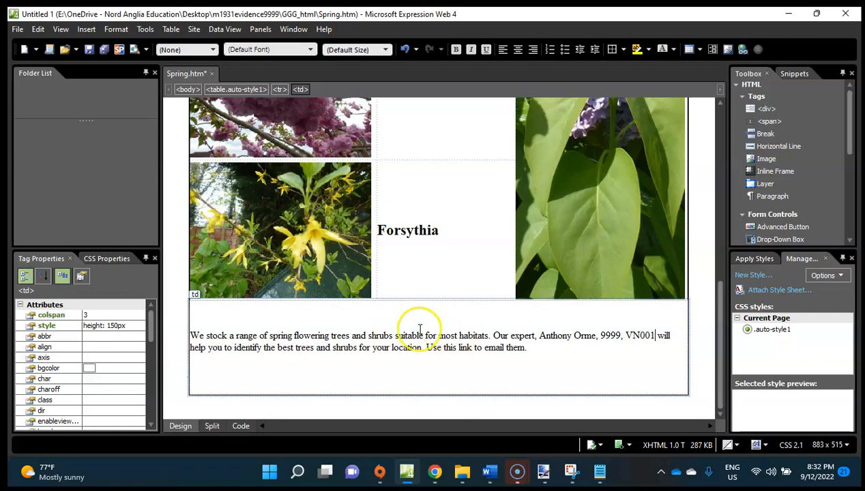
Apply the Heading 3 <h3> style to the whole paragraph in cell K.
drag(535, 350, 229, 233)
triple_click(208, 327)
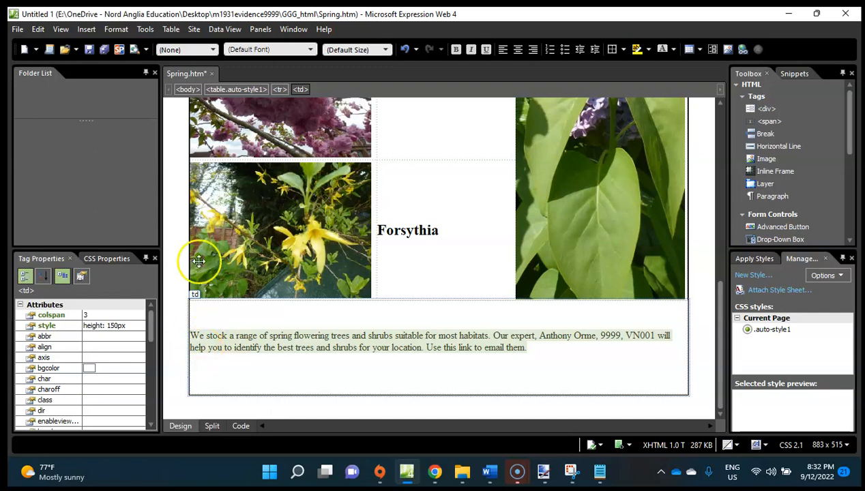
click(186, 50)
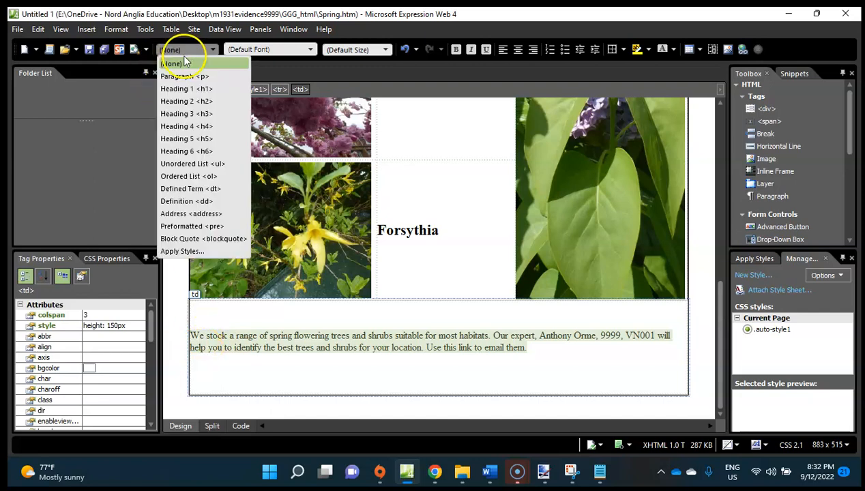
click(187, 113)
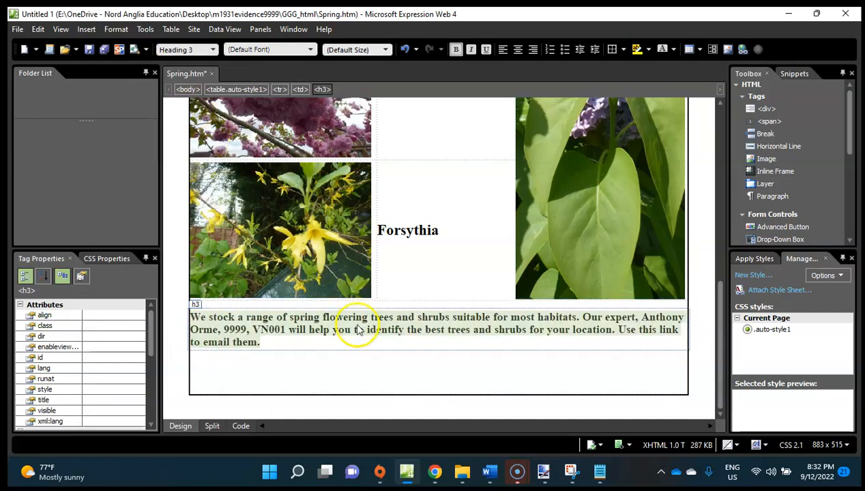
click(418, 386)
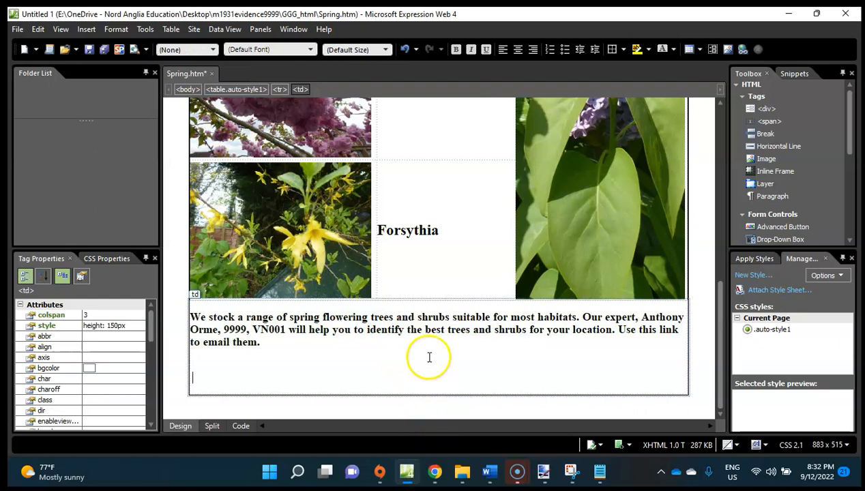
Switch to the exam paper in Chrome, read question 11 and copy the e-mail address it gives.
click(435, 472)
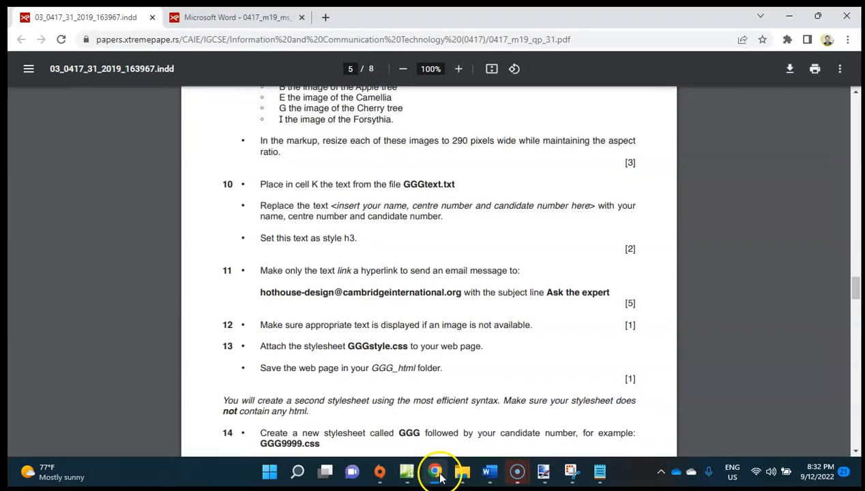
scroll(414, 309, down, 1)
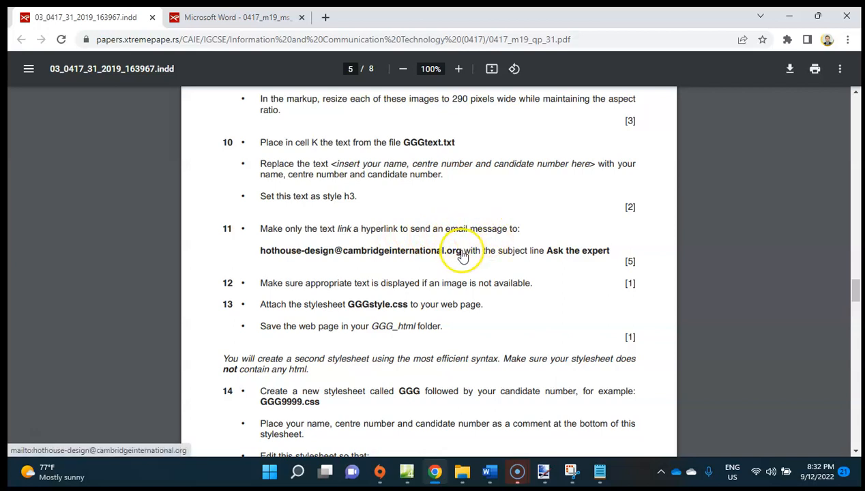
drag(464, 250, 258, 251)
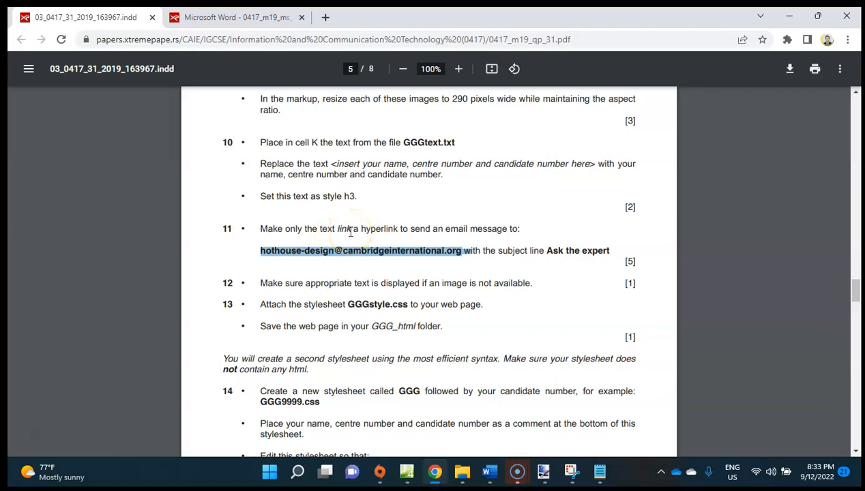
Back in Expression Web, start a hyperlink on only the word "link" in cell K's text, with the address summer.htm.
click(407, 472)
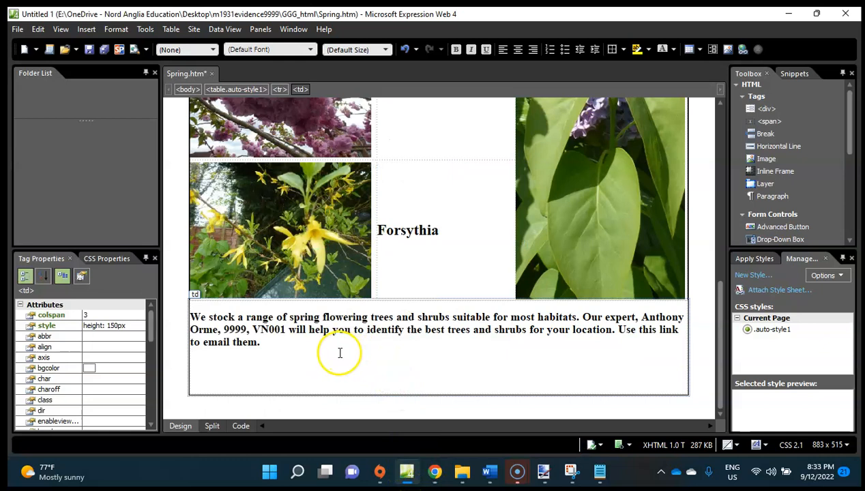
click(679, 331)
drag(679, 330, 660, 331)
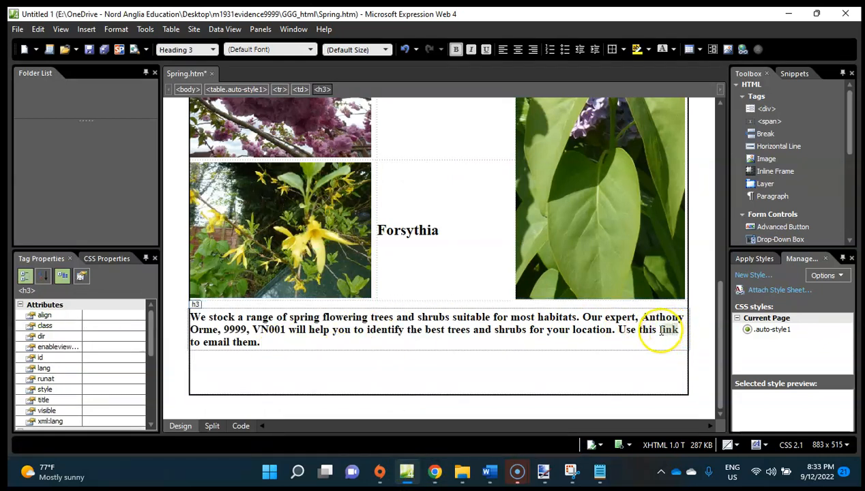
click(85, 30)
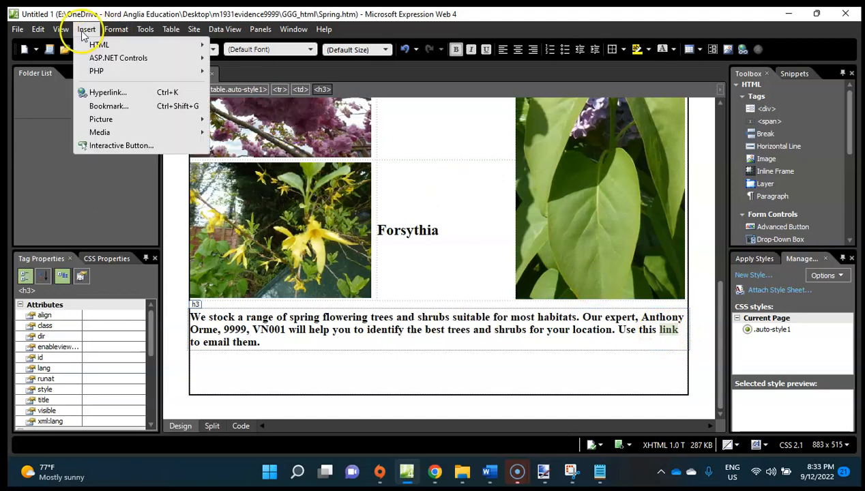
click(123, 93)
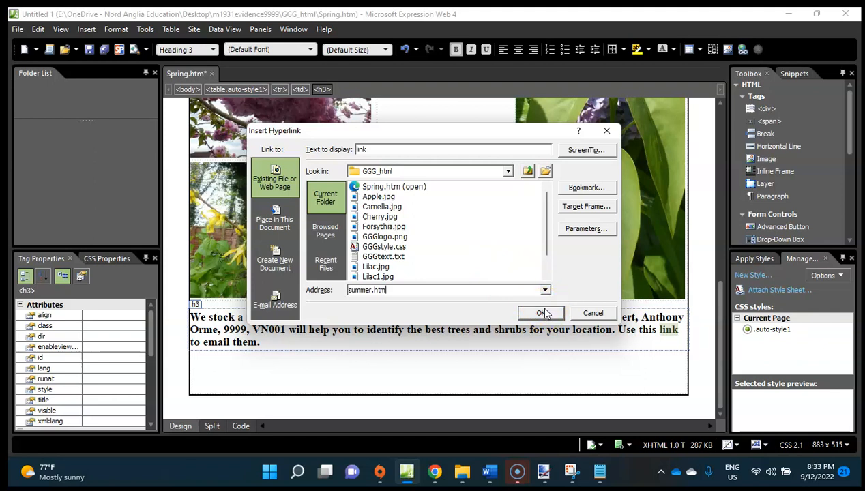
Set the hyperlink's target frame to New Window (_blank).
click(571, 208)
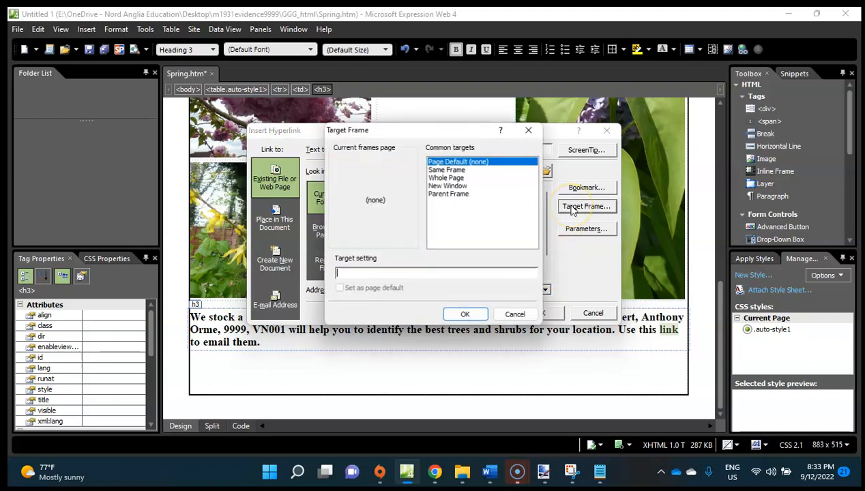
click(450, 186)
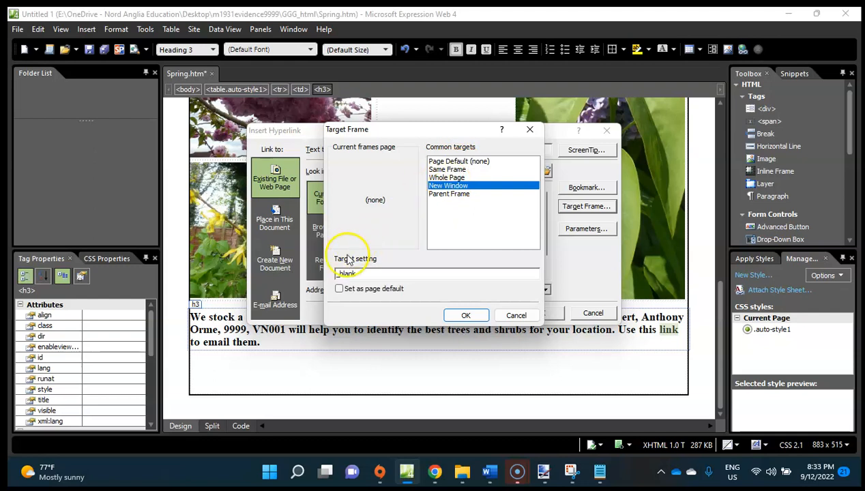
drag(340, 274, 335, 274)
key(BackSpace)
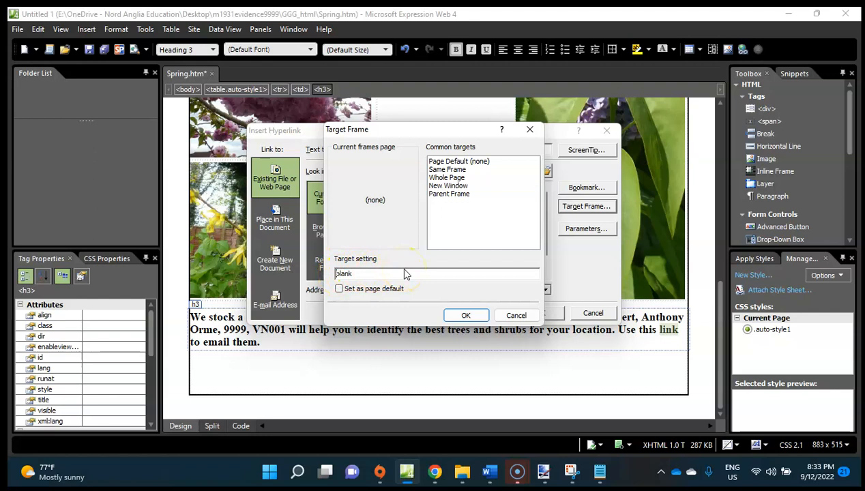
text(_)
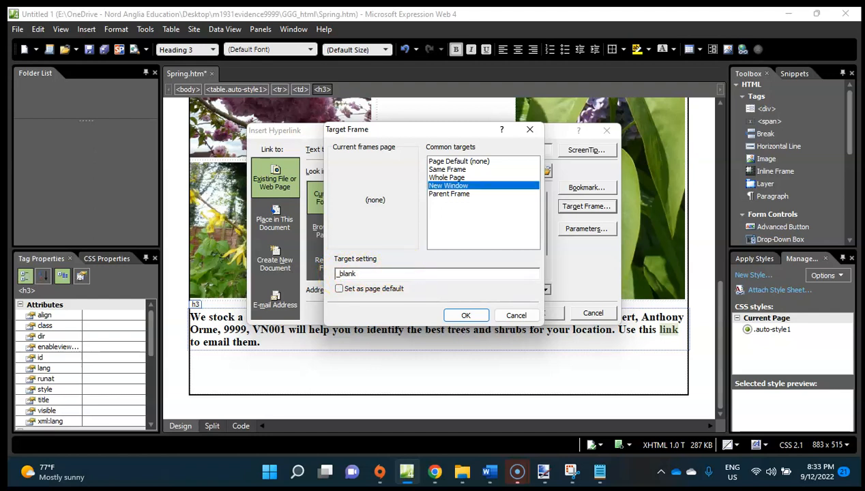
text(su)
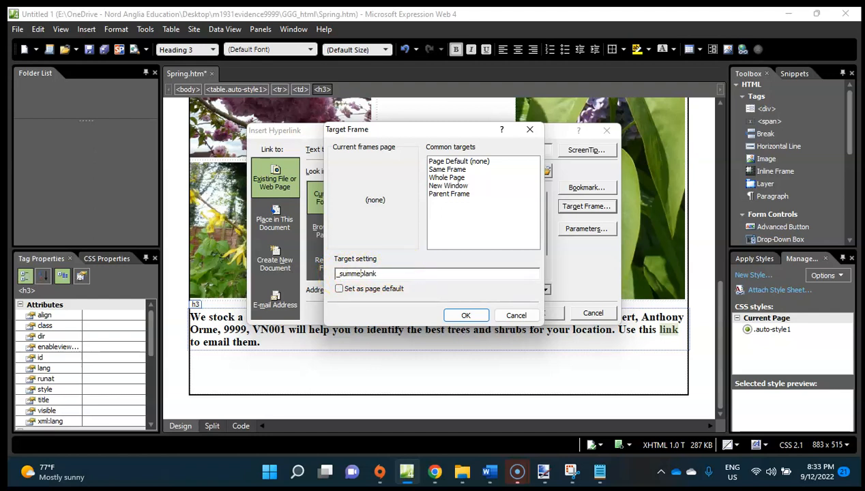
click(447, 185)
click(467, 315)
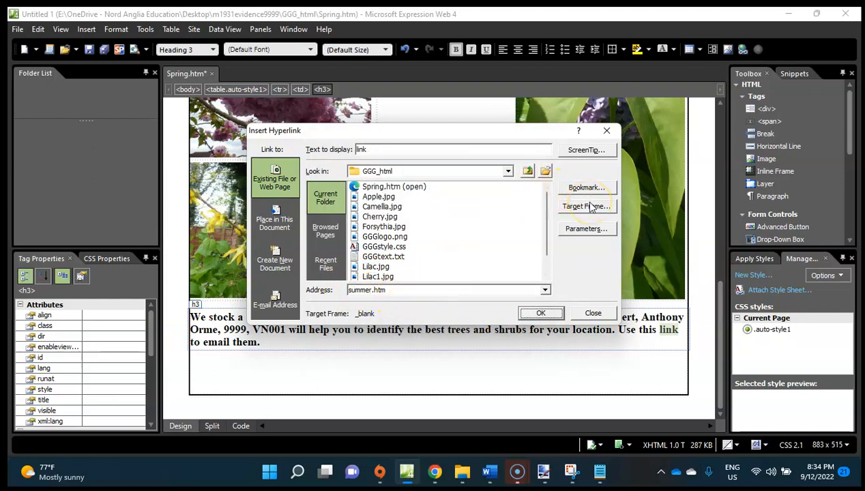
Change the hyperlink to an e-mail link, paste in the copied e-mail address, and return to question 11 in Chrome for the subject line.
click(283, 223)
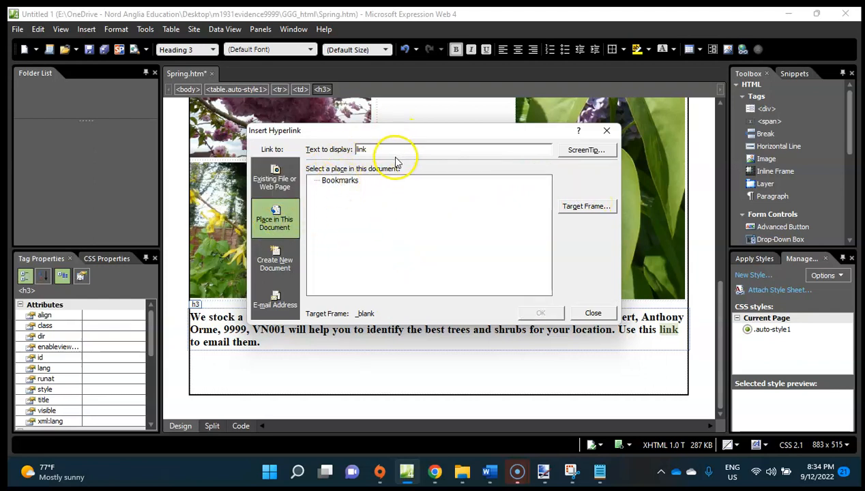
click(280, 297)
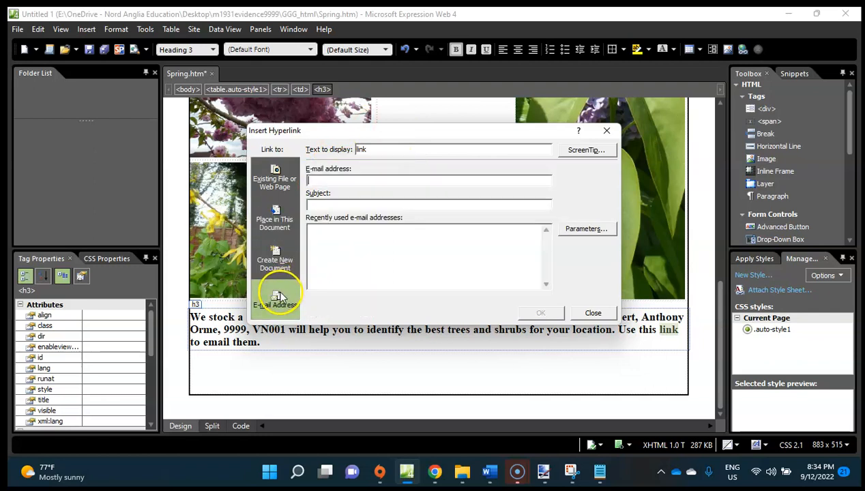
key(ctrl+v)
text(w)
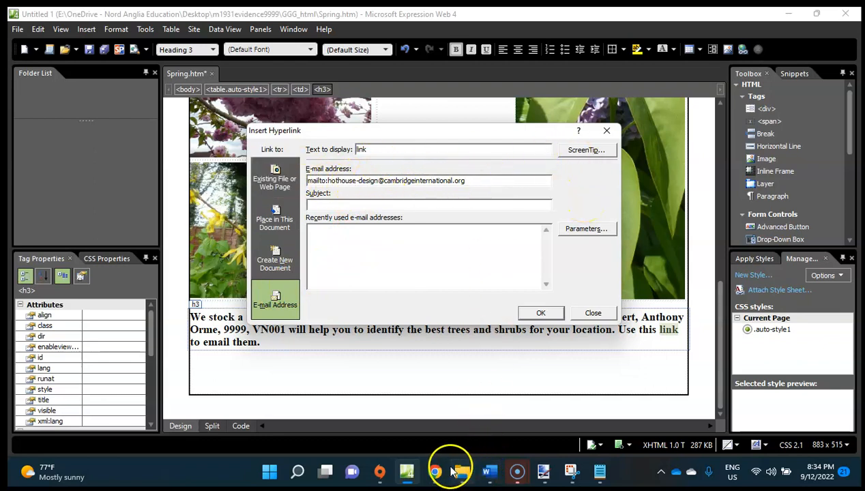
click(437, 471)
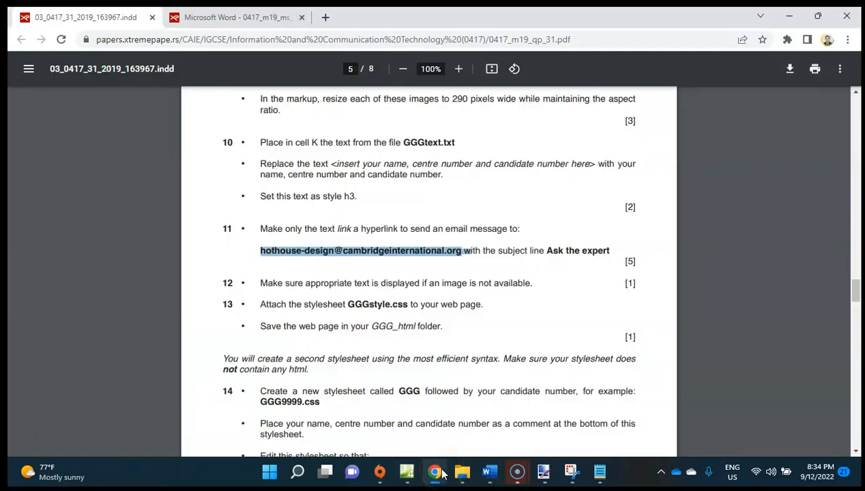
Back in Expression Web, set the e-mail hyperlink's subject to Ask the expert and apply the hyperlink to "link".
click(436, 472)
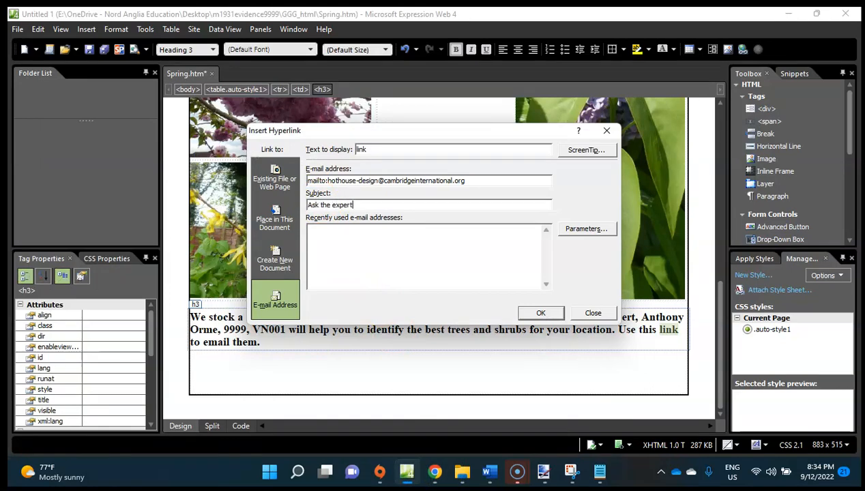
click(538, 312)
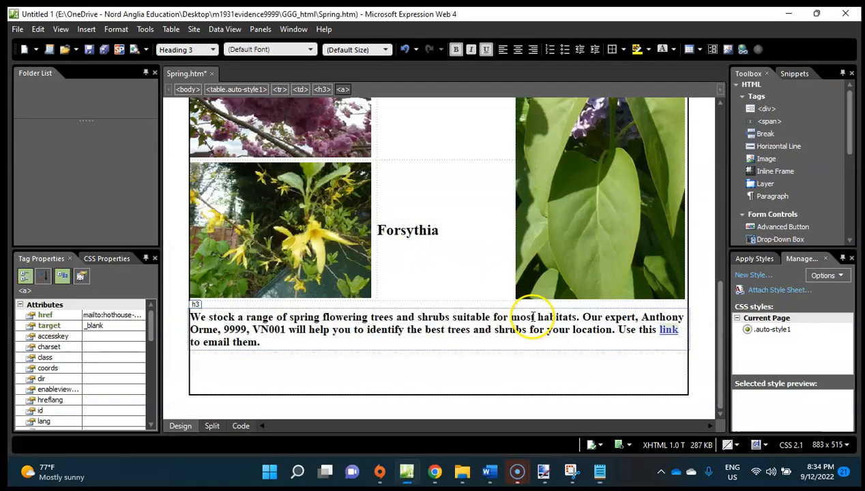
click(631, 337)
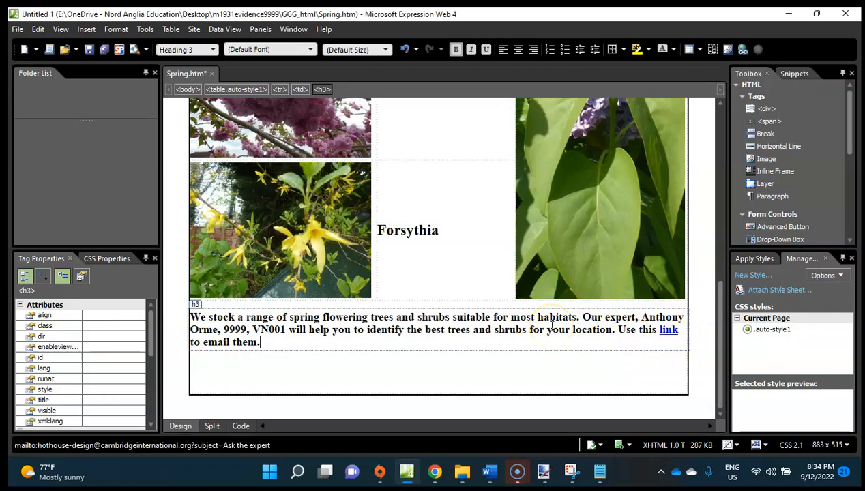
Switch to the exam paper in Chrome, read question 12 on alternate text, and return to Expression Web.
click(435, 471)
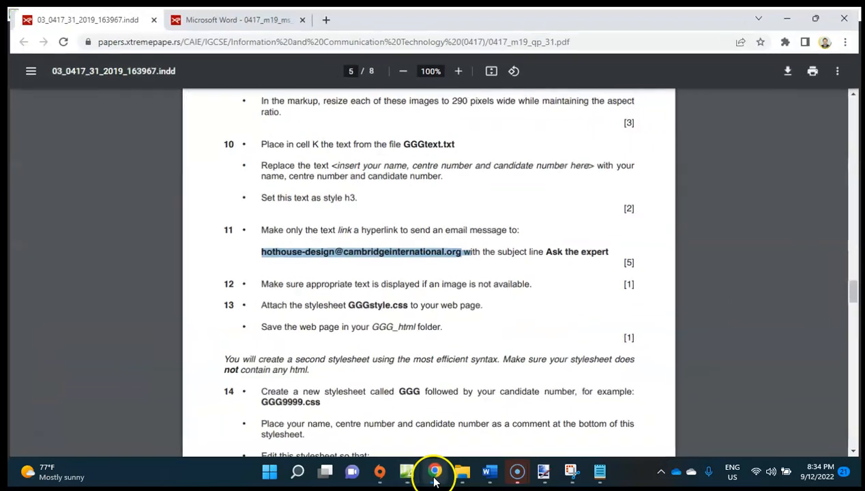
scroll(430, 348, down, 2)
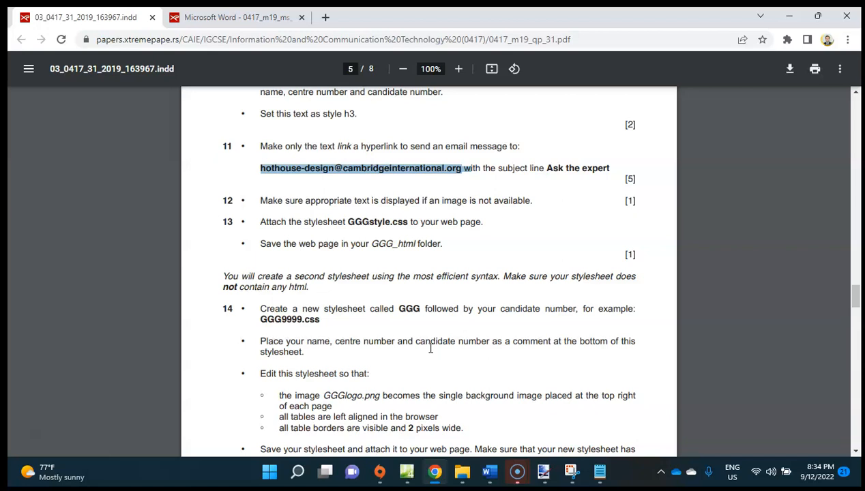
click(408, 471)
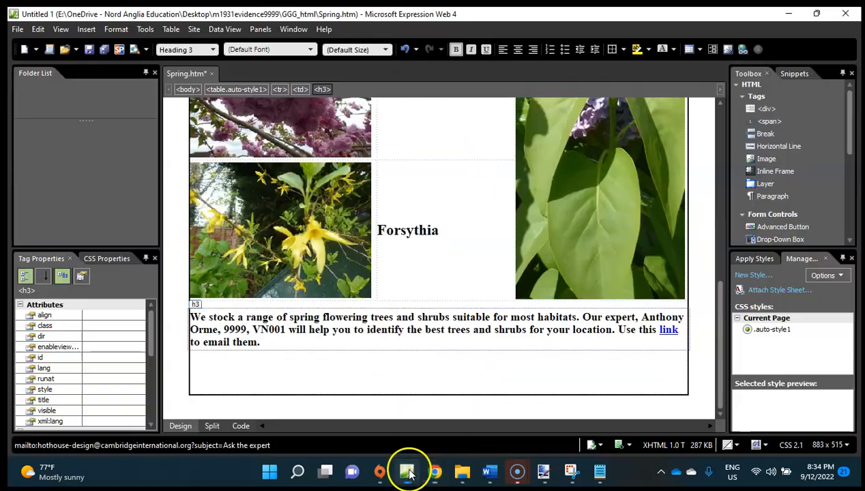
Check the alternate text in the Cherry image's picture properties and close them without changes.
scroll(473, 293, up, 3)
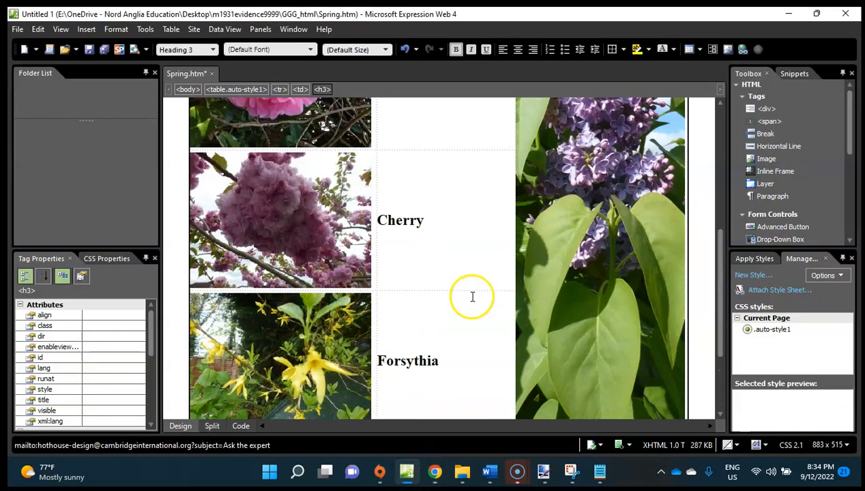
right_click(280, 223)
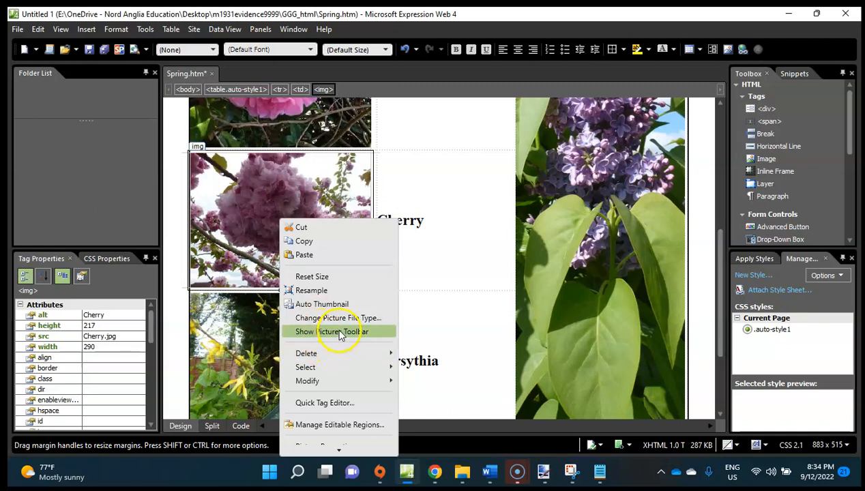
click(241, 233)
right_click(238, 237)
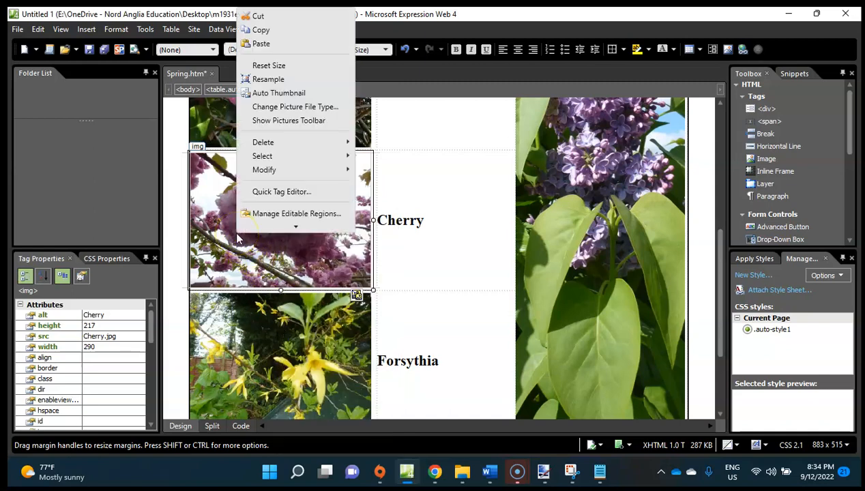
right_click(216, 247)
click(280, 269)
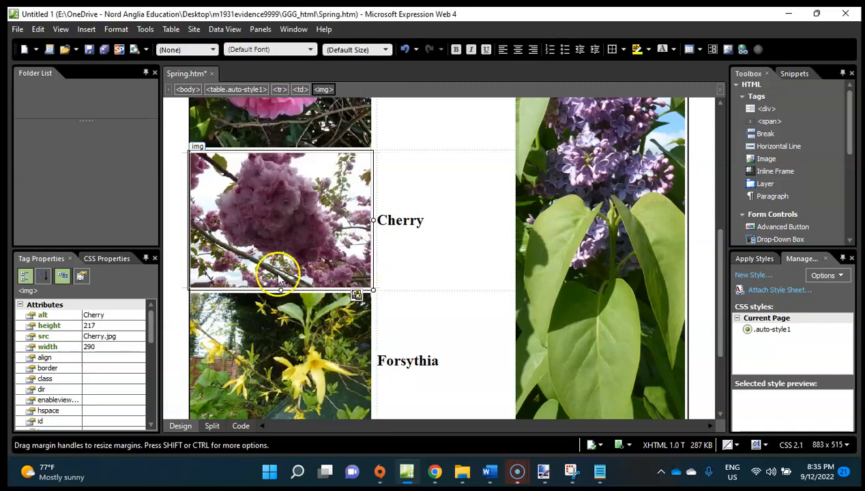
right_click(267, 235)
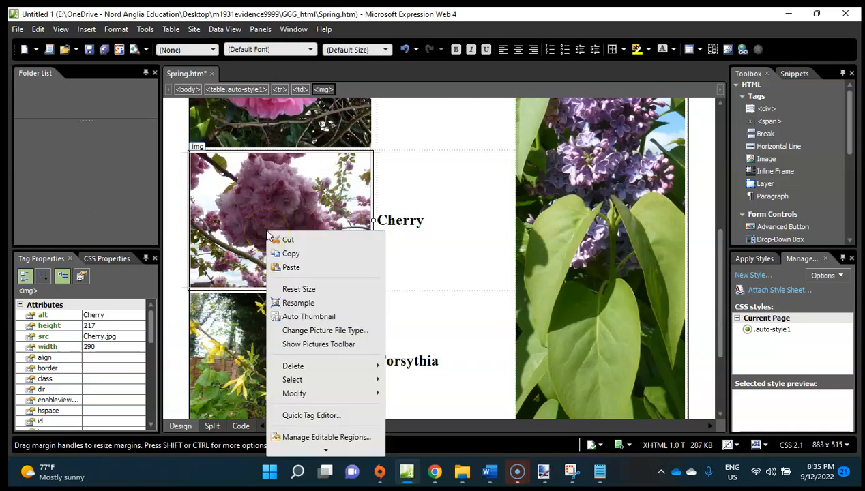
mouse_move(345, 452)
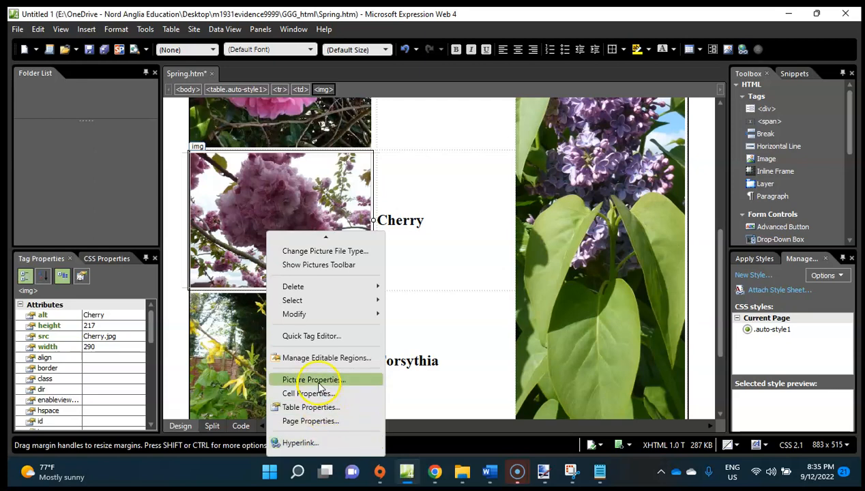
click(316, 381)
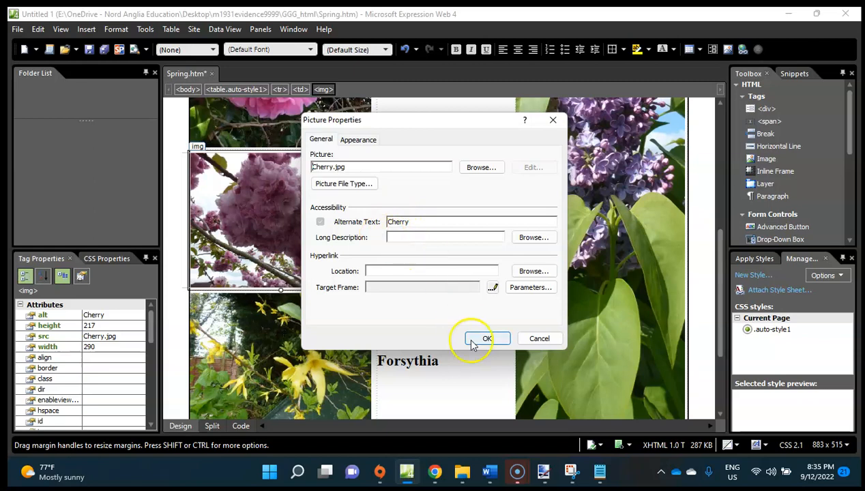
click(538, 339)
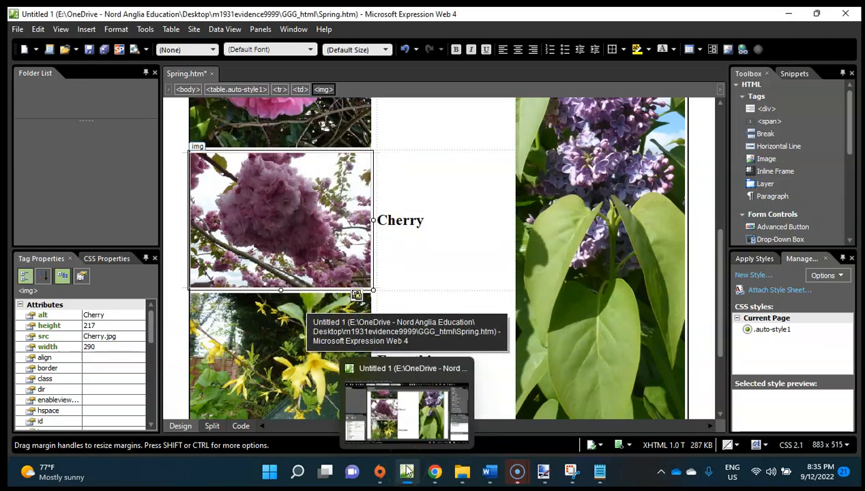
Switch to Chrome, read question 13 on attaching the stylesheet, and return to the beginning of Spring.htm in Expression Web.
click(438, 473)
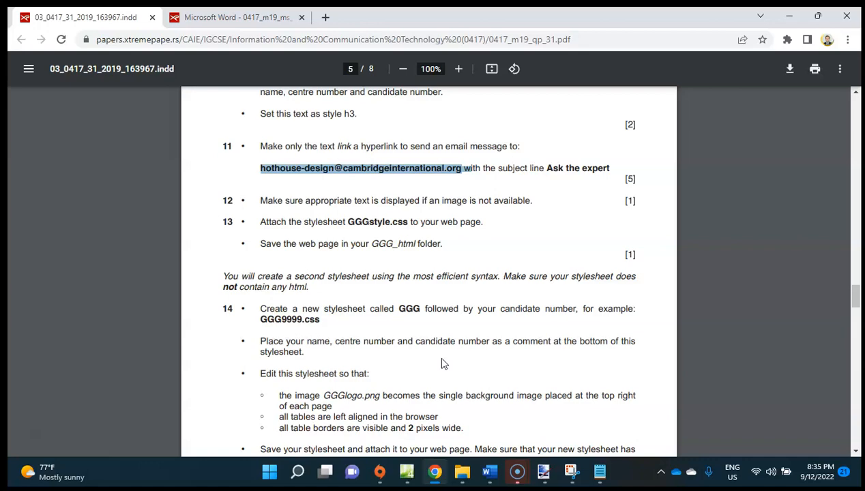
click(407, 471)
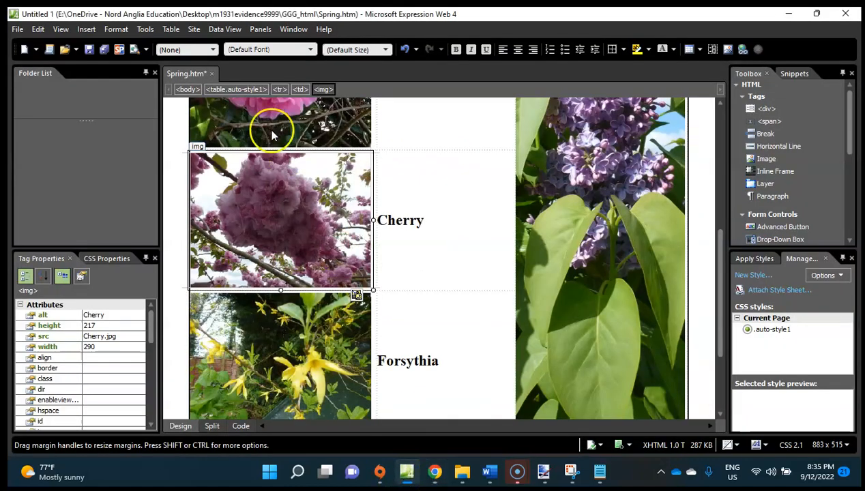
scroll(347, 193, down, 1)
scroll(353, 206, up, 5)
click(315, 167)
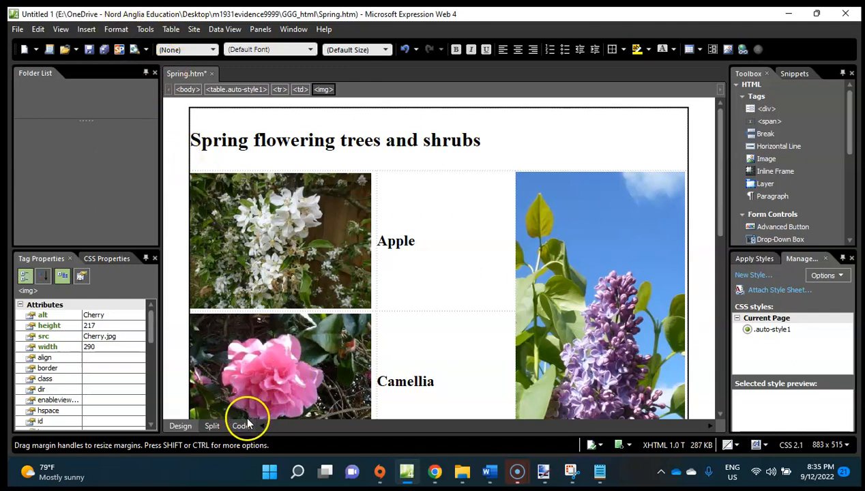
click(87, 29)
mouse_move(111, 34)
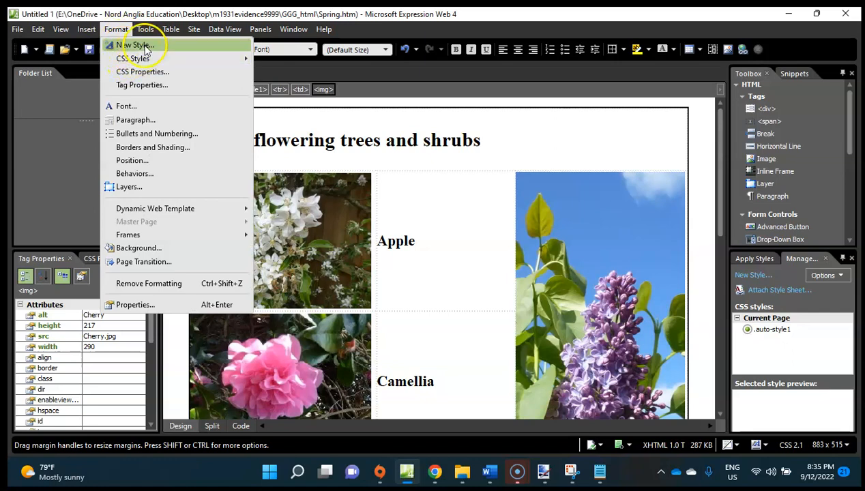
click(138, 43)
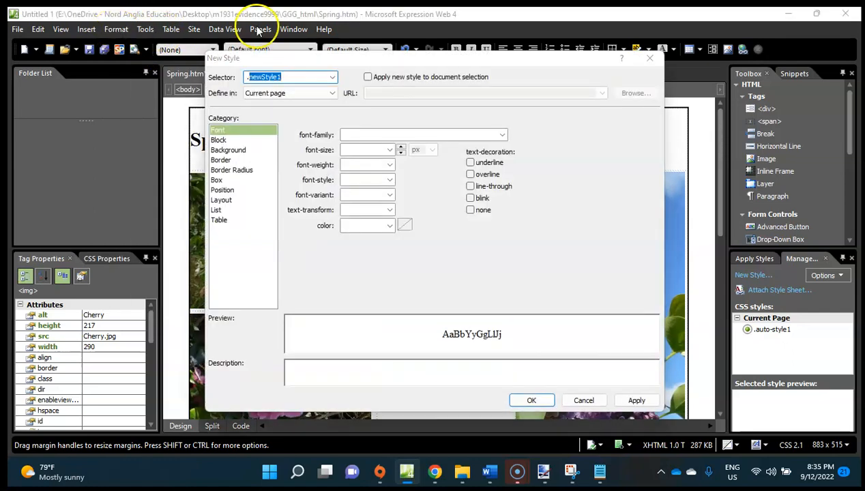
click(649, 58)
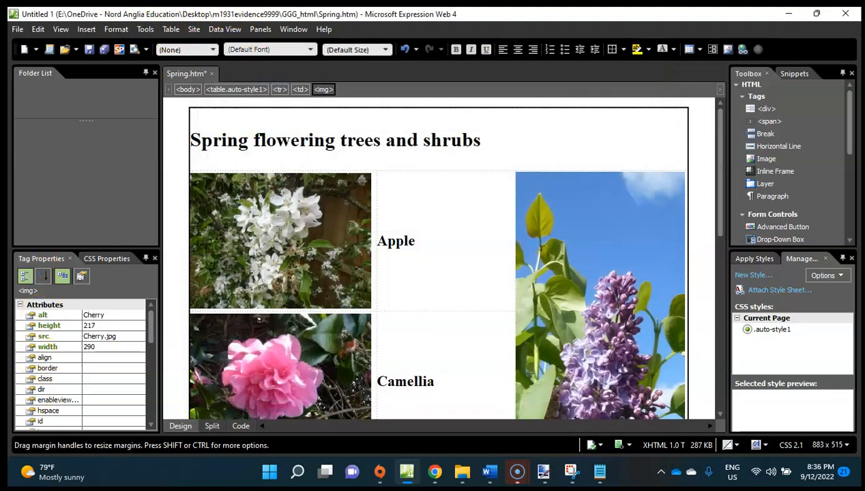
Attach the stylesheet GGGstyle.css from the GGG_html folder to the current page as a link.
click(113, 29)
mouse_move(145, 29)
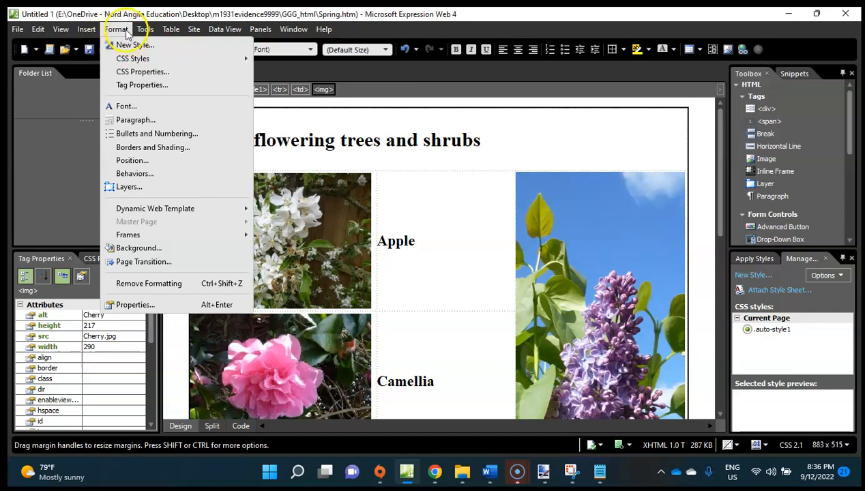
mouse_move(141, 63)
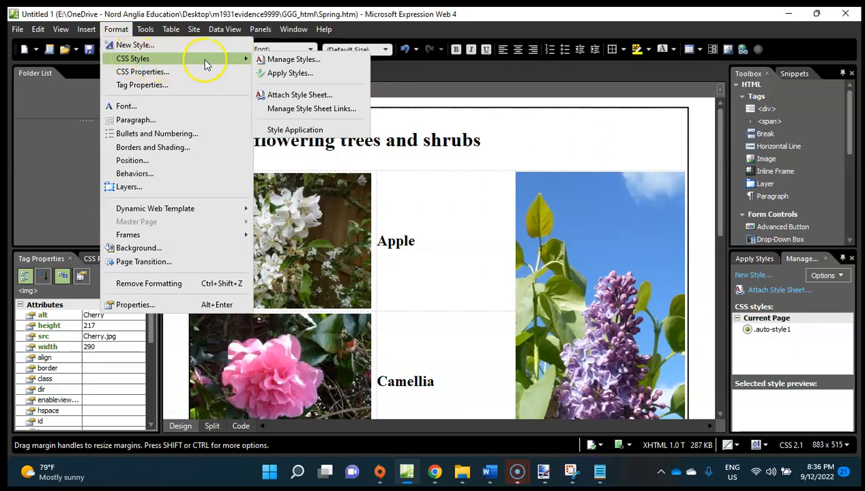
click(297, 97)
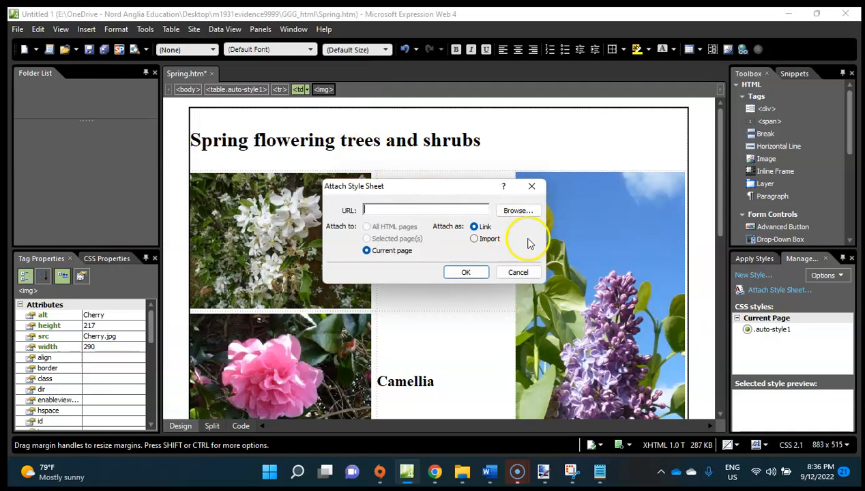
click(519, 211)
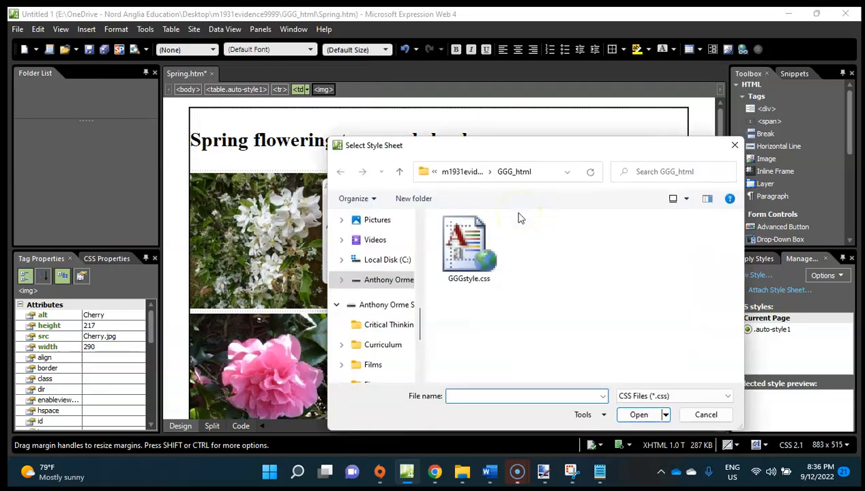
double_click(489, 244)
click(464, 271)
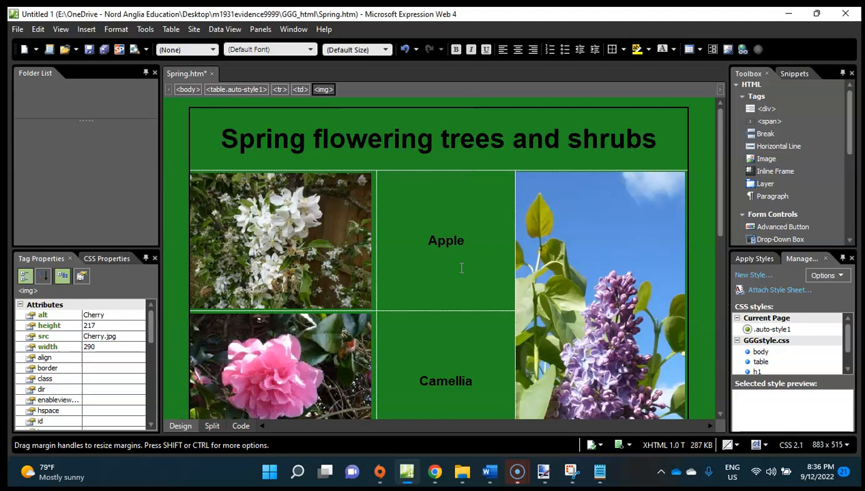
Look through the restyled page, including the link text and table cells, and save Spring.htm.
scroll(461, 268, down, 3)
scroll(463, 270, down, 3)
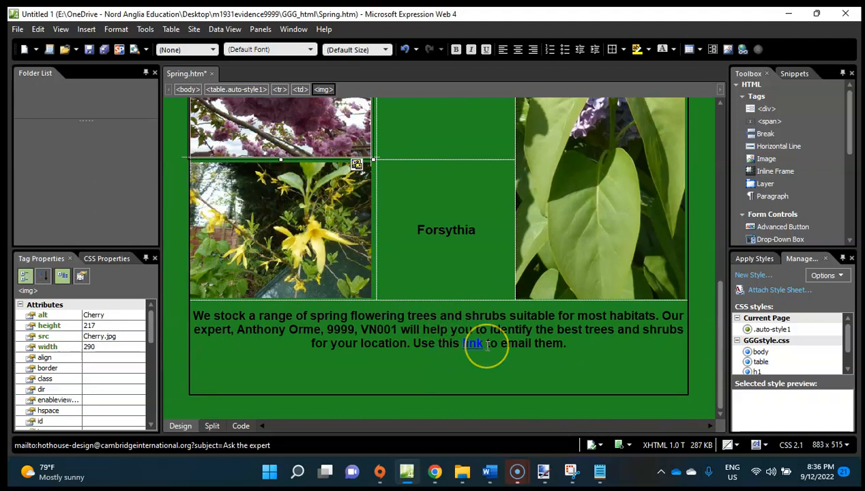
scroll(487, 346, up, 6)
click(451, 310)
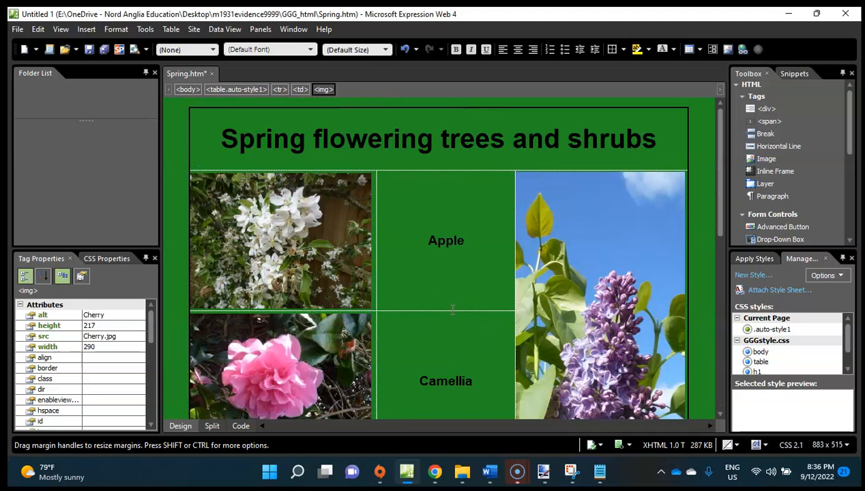
scroll(447, 359, down, 5)
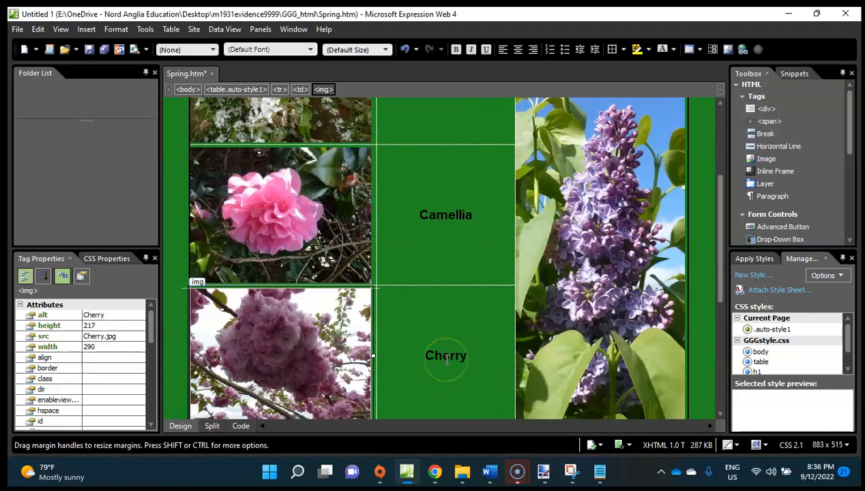
scroll(446, 360, down, 4)
scroll(442, 399, up, 5)
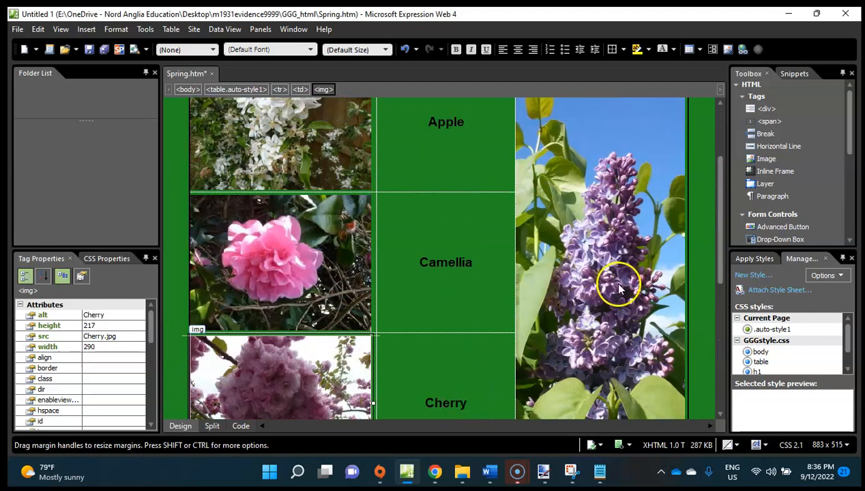
scroll(497, 330, up, 3)
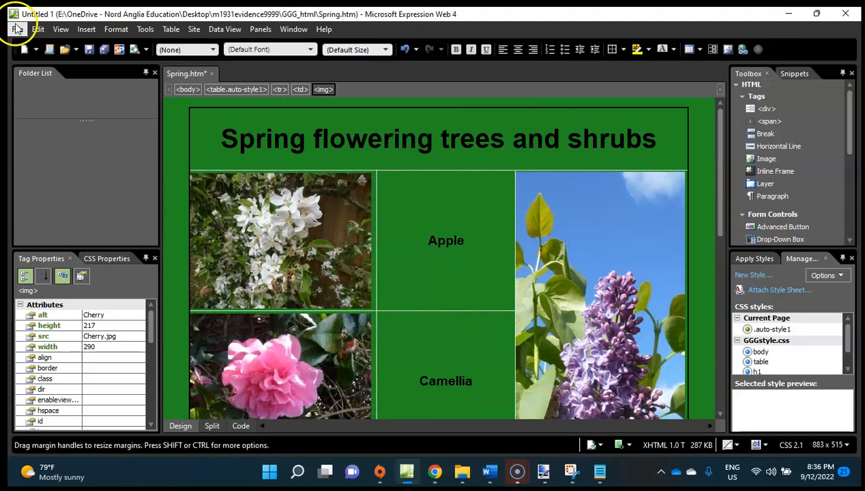
click(17, 29)
click(56, 105)
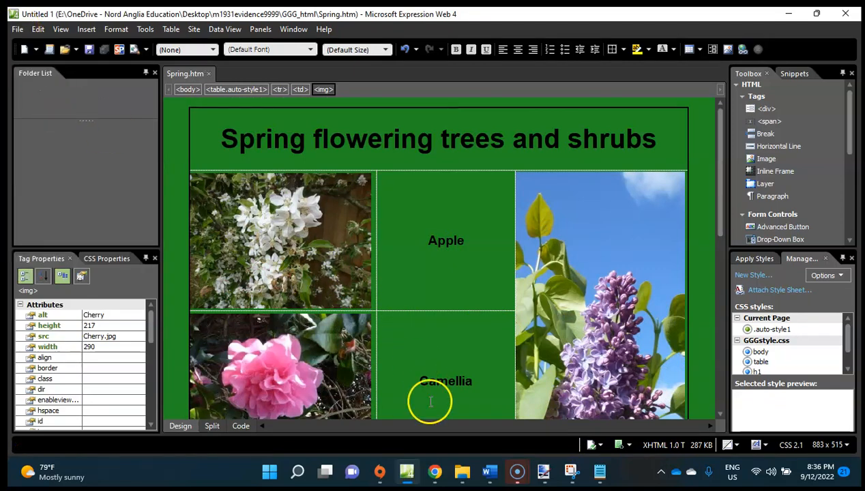
Switch to the exam paper in Chrome, read all of question 14 on the second stylesheet, and return to Expression Web.
click(436, 472)
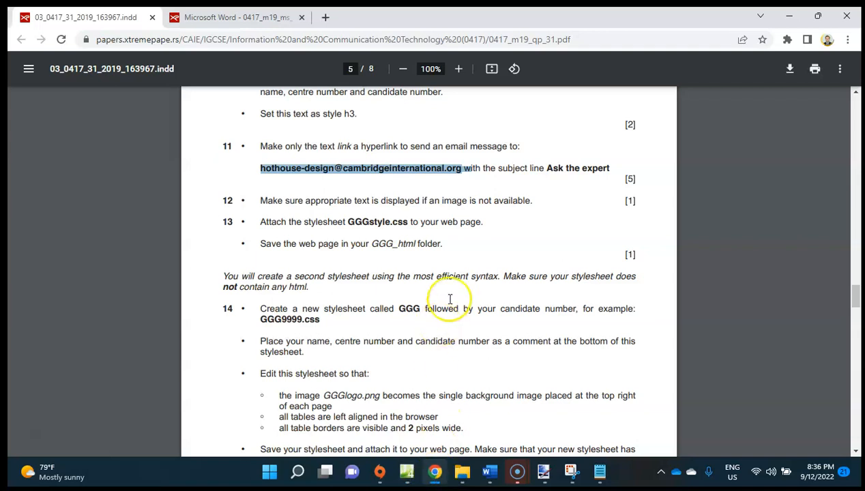
scroll(450, 299, down, 3)
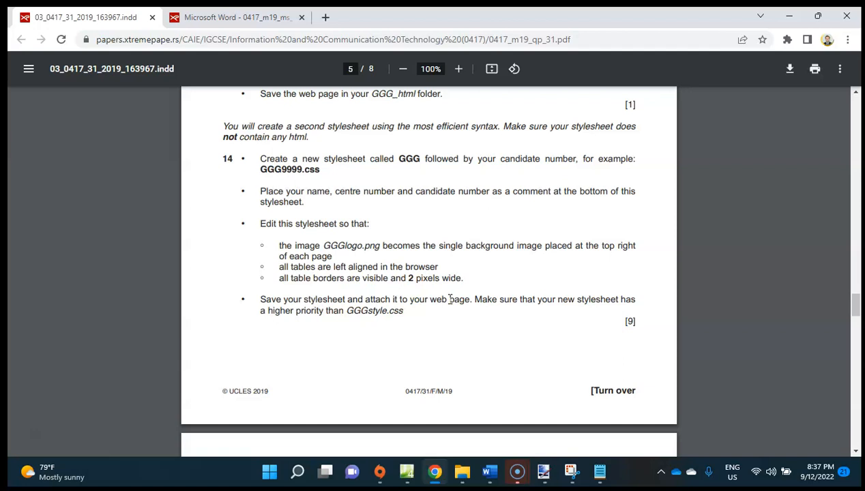
click(796, 16)
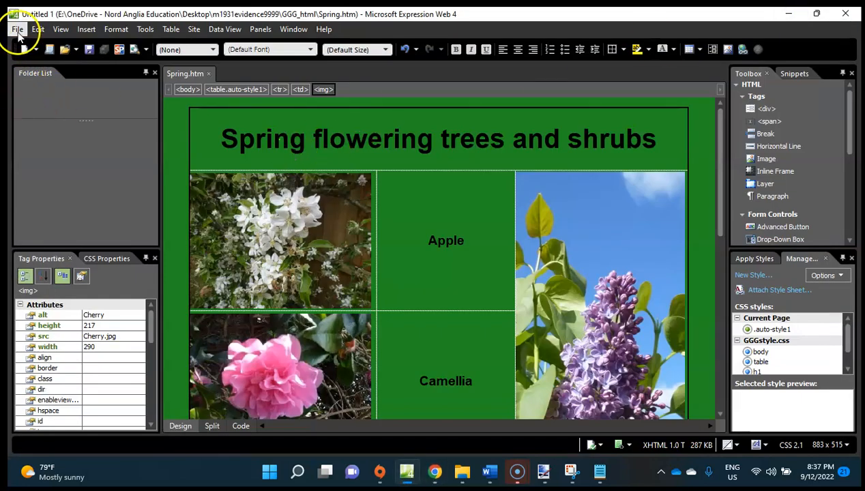
Create a new CSS file and save it as GGG9999.css in the GGG_html folder.
click(18, 32)
mouse_move(69, 44)
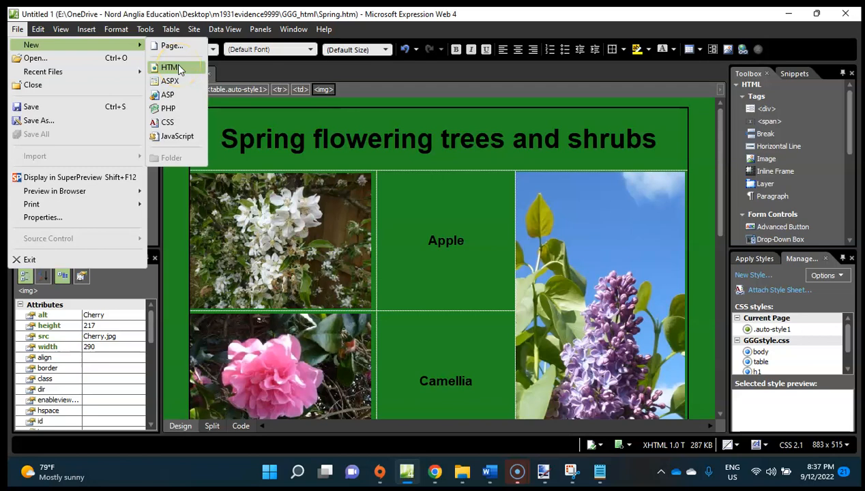
click(167, 122)
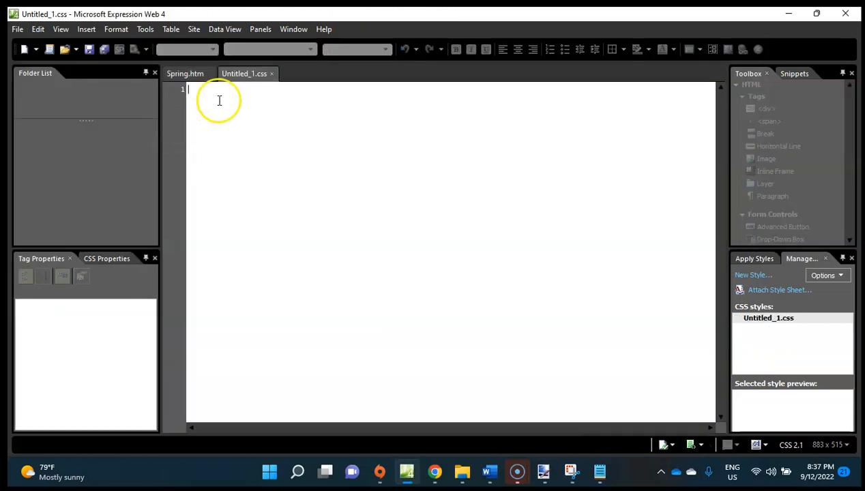
click(18, 29)
click(49, 121)
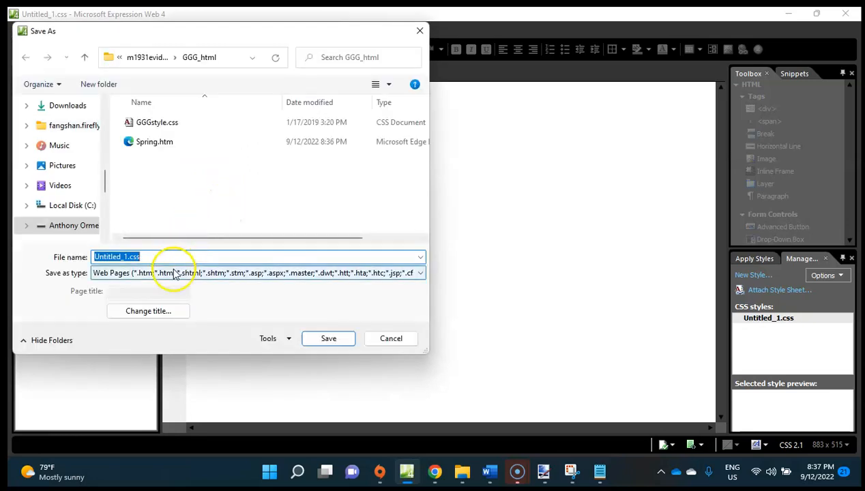
text(GGG9999)
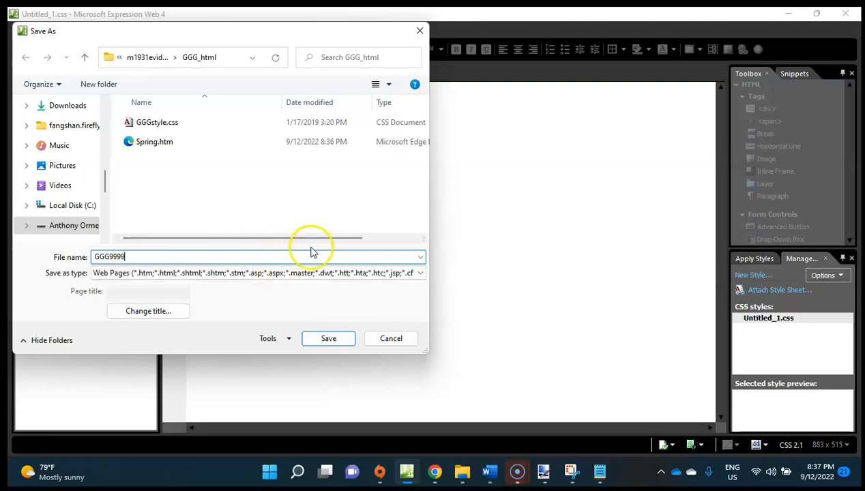
text(.css)
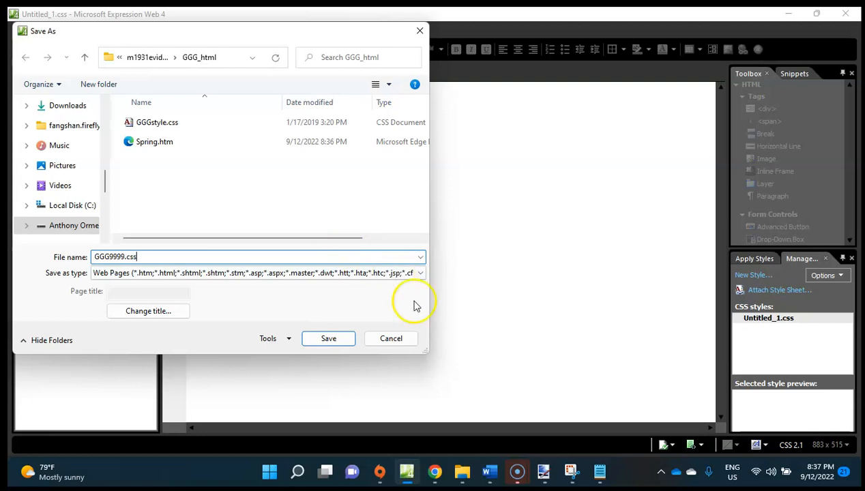
click(341, 338)
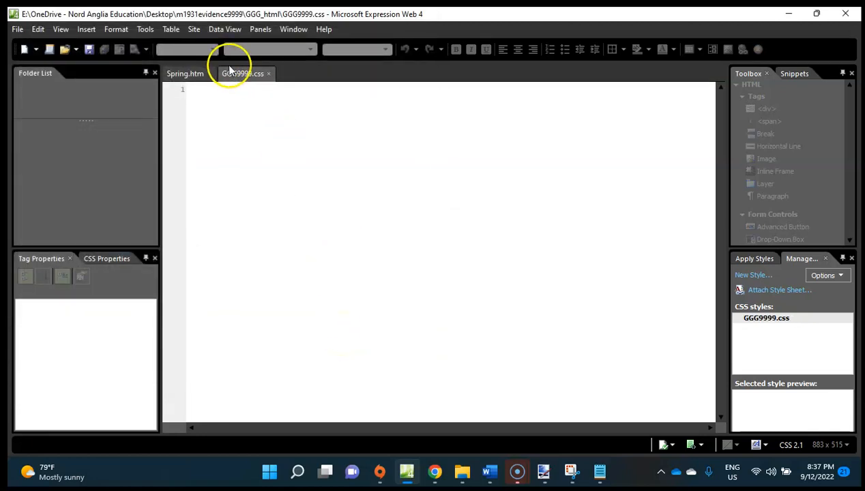
Compare the open Spring.htm and GGG9999.css files, check question 14 in Chrome, and return to the empty stylesheet in Expression Web.
click(178, 81)
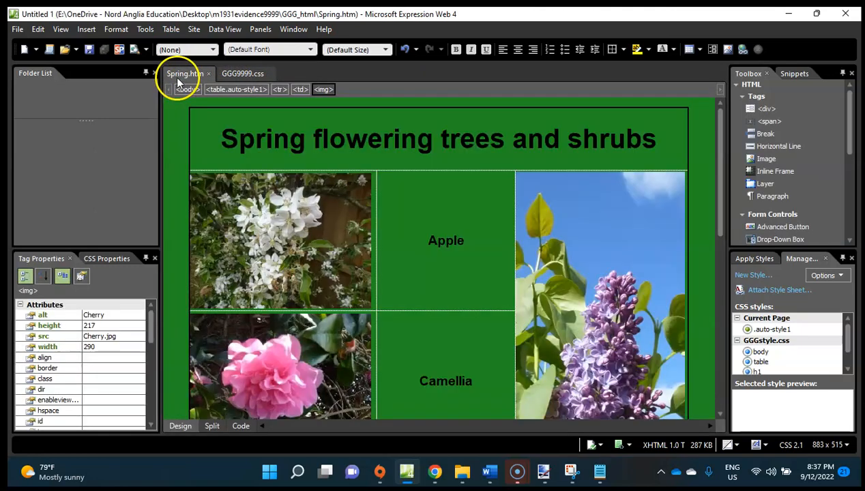
click(242, 74)
click(182, 80)
click(237, 73)
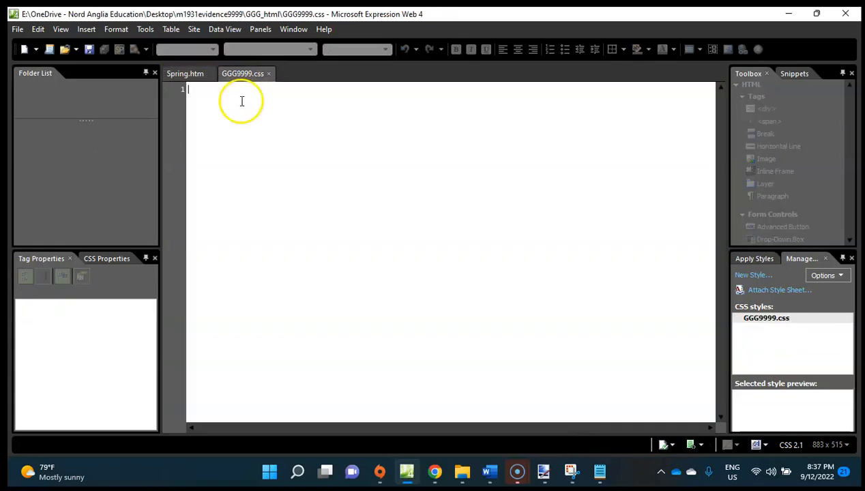
click(432, 473)
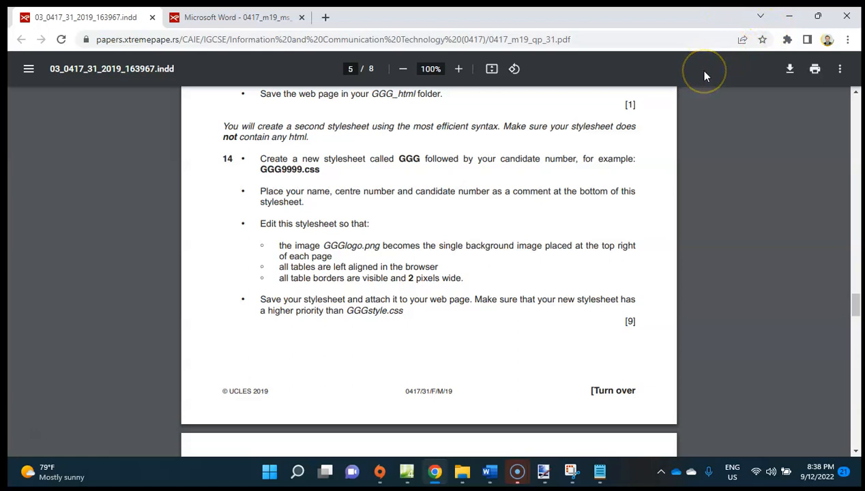
click(789, 16)
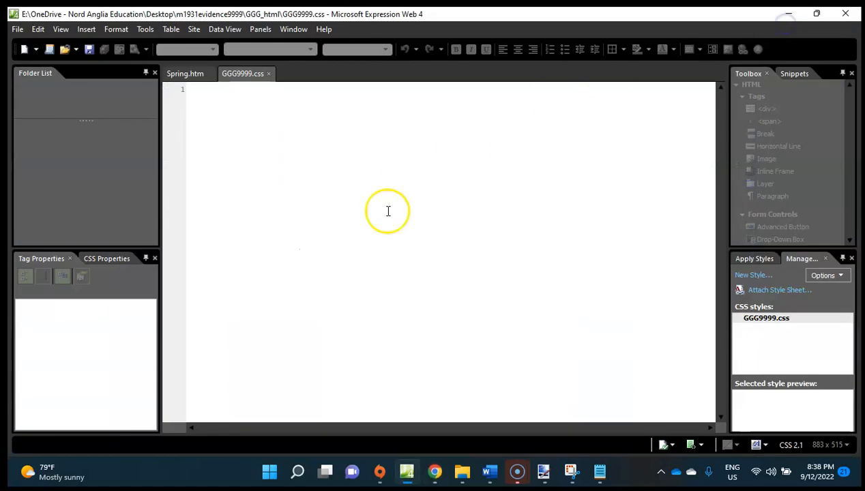
Insert blank lines into GGG9999.css down to line 14, leaving space for the style rules.
click(246, 178)
key(Return)
key(Return)
key(Return)
key(Return)
key(Return)
key(Return)
key(Return)
key(Return)
key(Return)
key(Return)
key(Return)
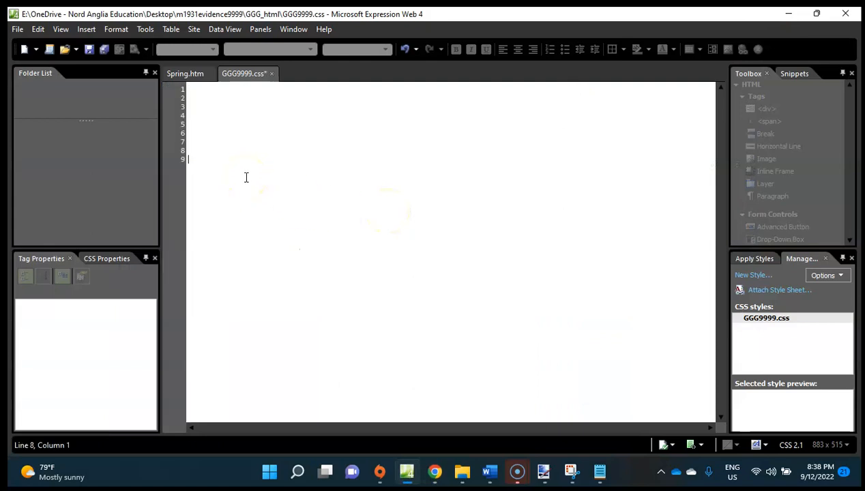
key(Return)
key(Return)
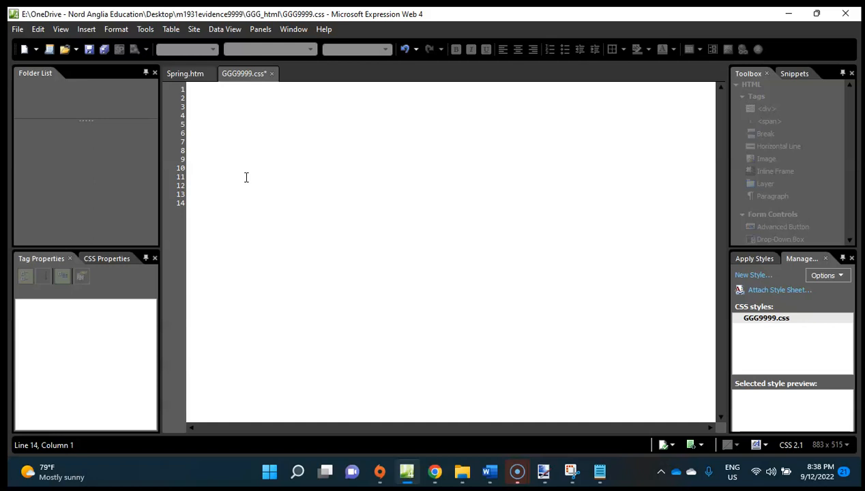
Add a CSS comment on line 14 containing the candidate's full name, candidate number and centre number, followed by a new line.
text(*)
key(BackSpace)
text(\)
key(BackSpace)
text(/* Anthony Orme 9999 VN001)
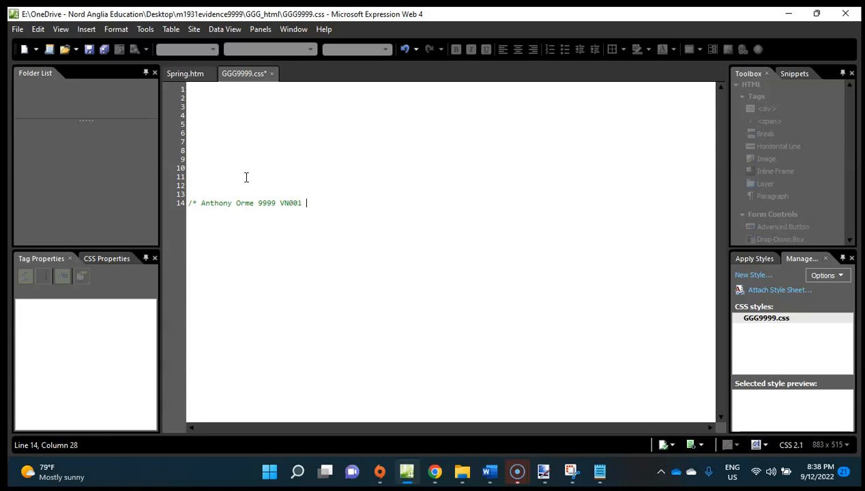
text( */)
key(Return)
text(dsdsd)
key(BackSpace)
key(BackSpace)
key(BackSpace)
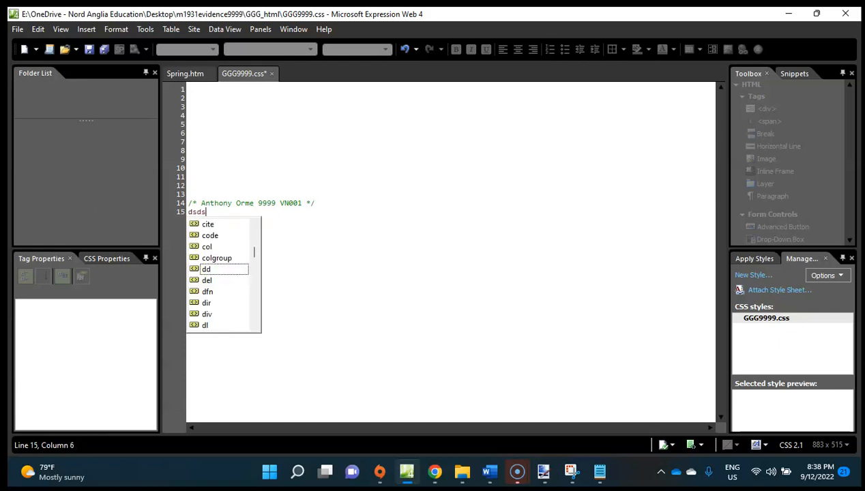
text(odonv)
key(BackSpace)
key(BackSpace)
key(BackSpace)
key(BackSpace)
key(BackSpace)
key(BackSpace)
key(BackSpace)
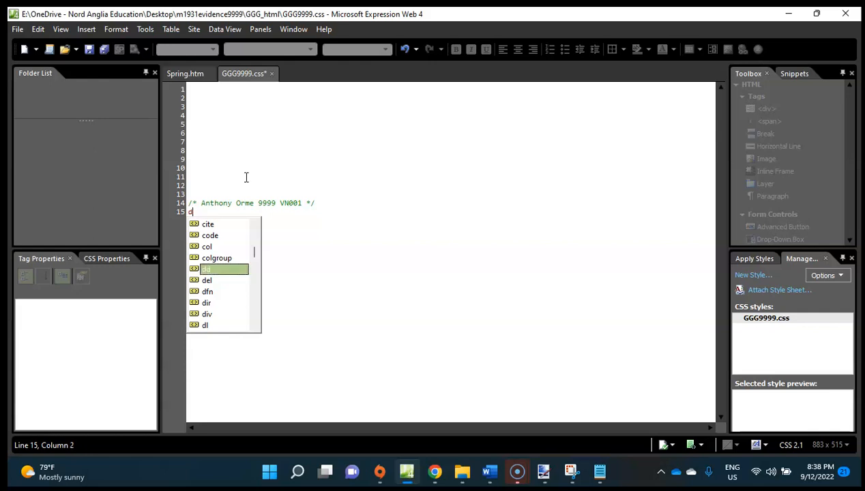
click(235, 175)
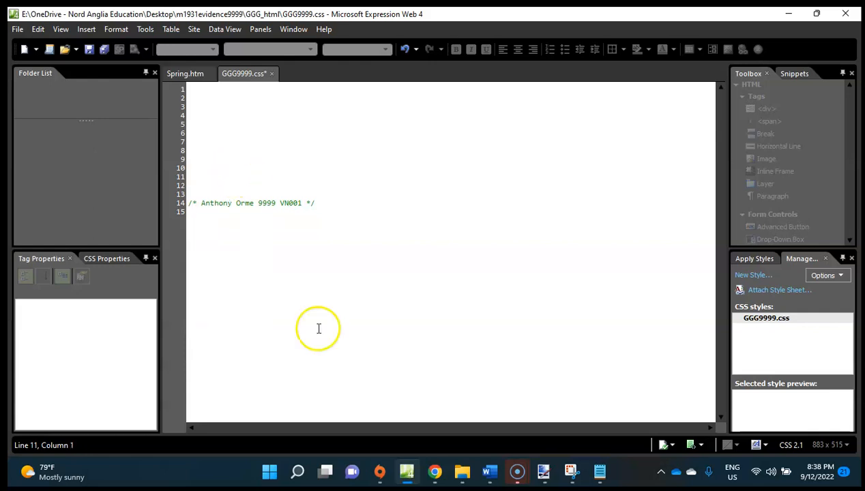
Switch to Chrome, reread the stylesheet requirements in question 14, and return to GGG9999.css in Expression Web.
click(429, 470)
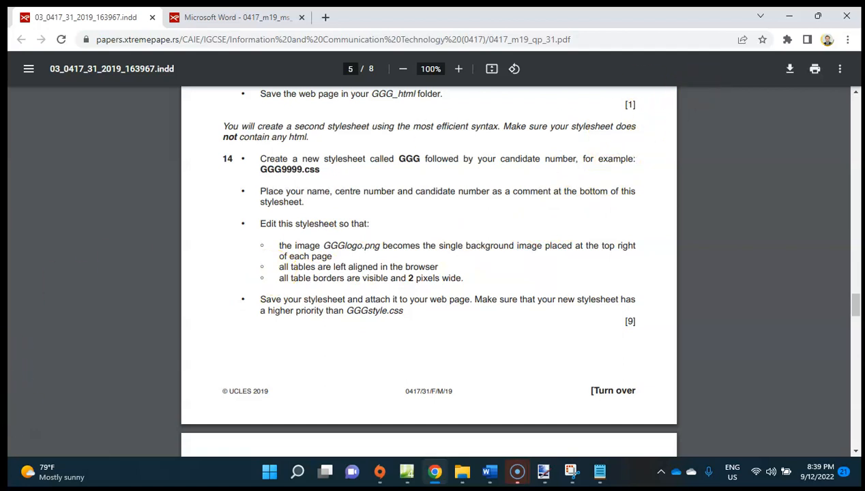
mouse_move(446, 465)
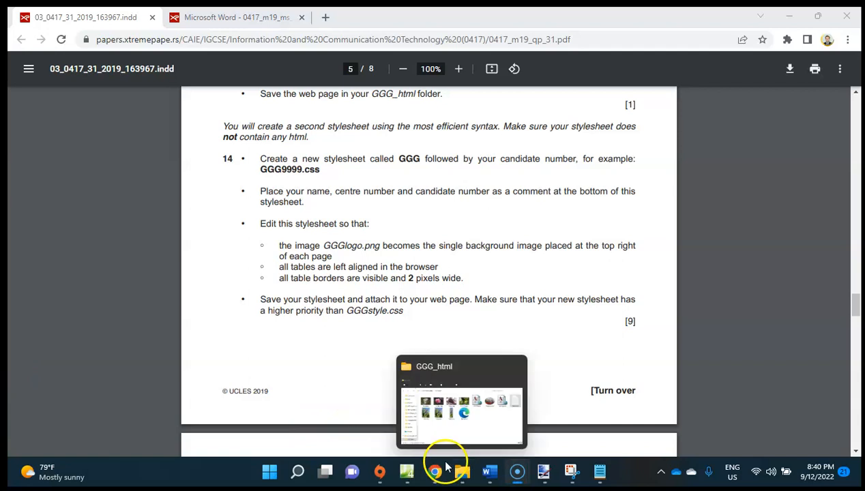
click(408, 475)
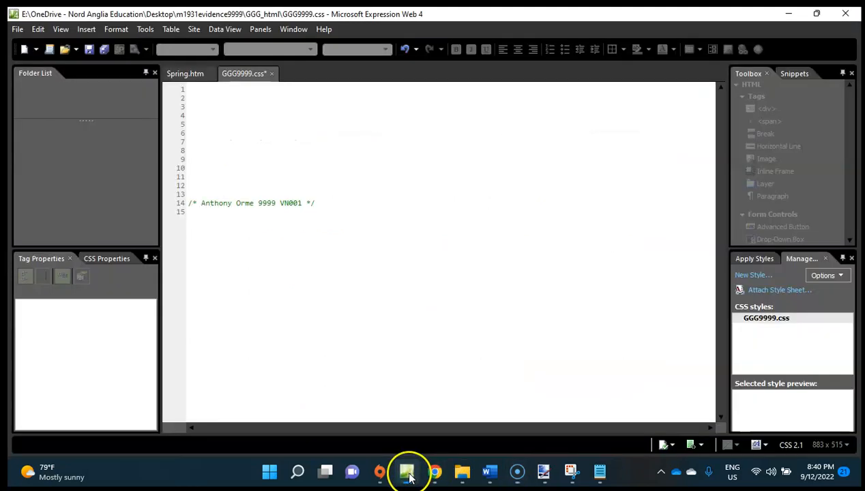
Place the insertion point on the first line of GGG9999.css and start defining a new style.
click(210, 95)
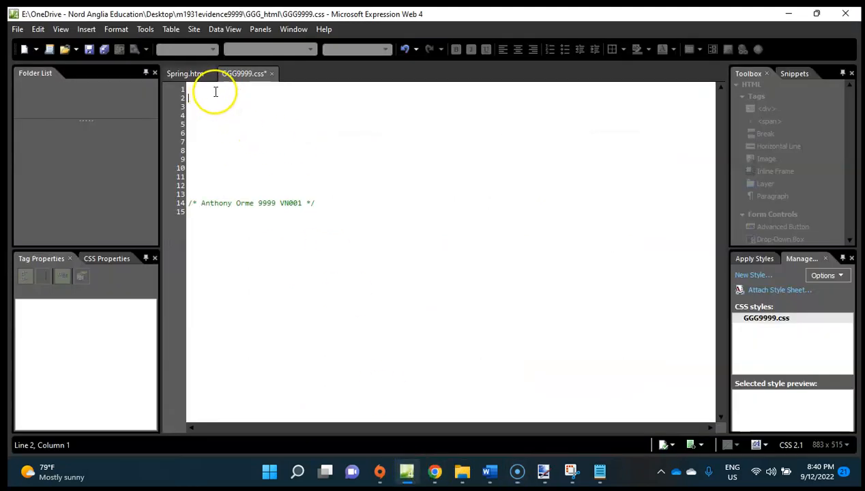
click(205, 87)
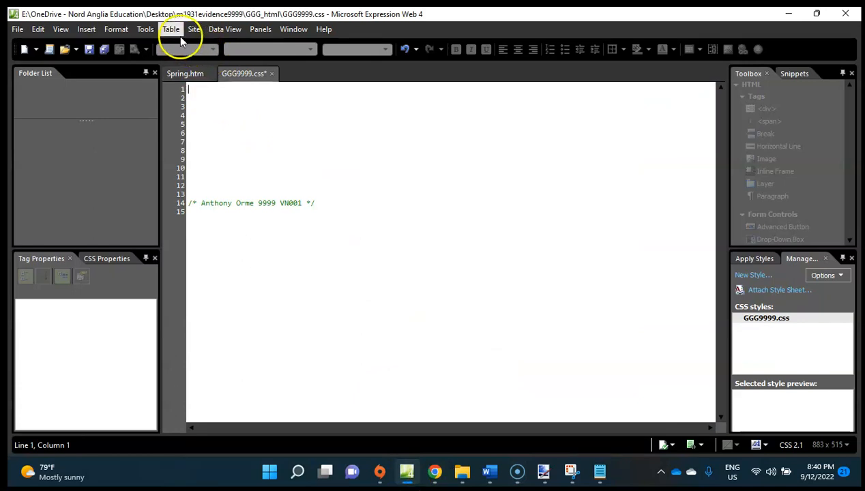
click(212, 93)
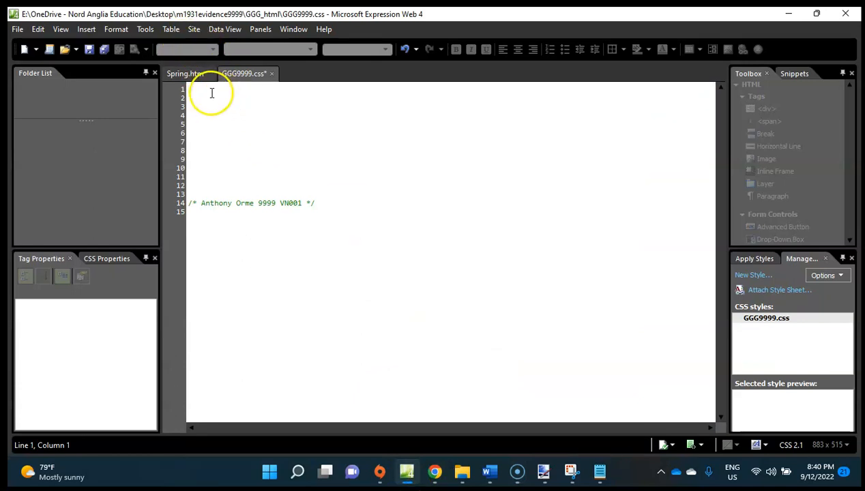
right_click(199, 92)
key(Escape)
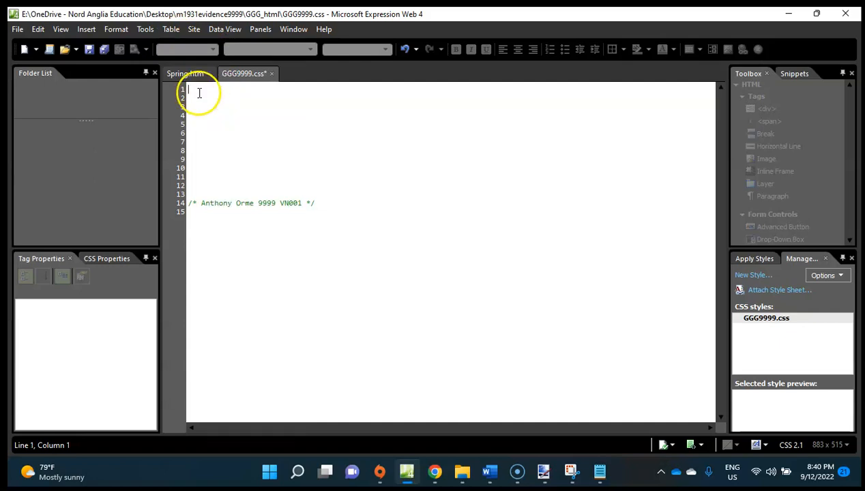
click(759, 260)
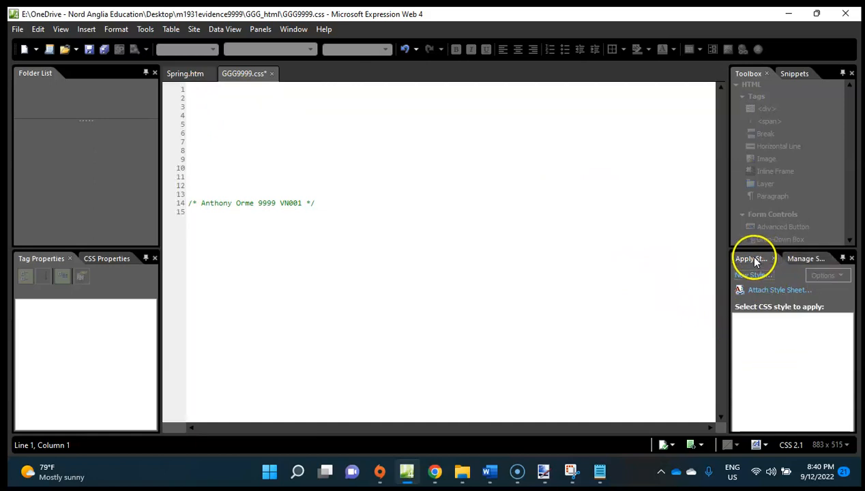
click(802, 259)
click(218, 106)
click(205, 88)
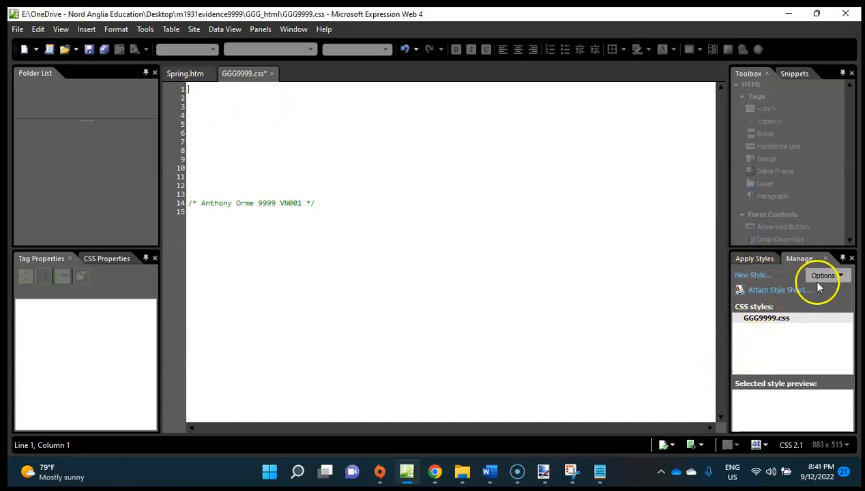
click(749, 276)
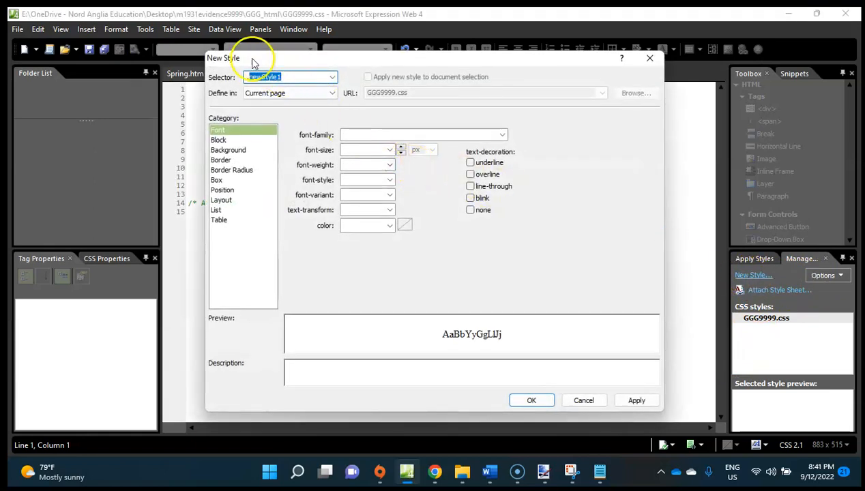
drag(252, 60, 230, 41)
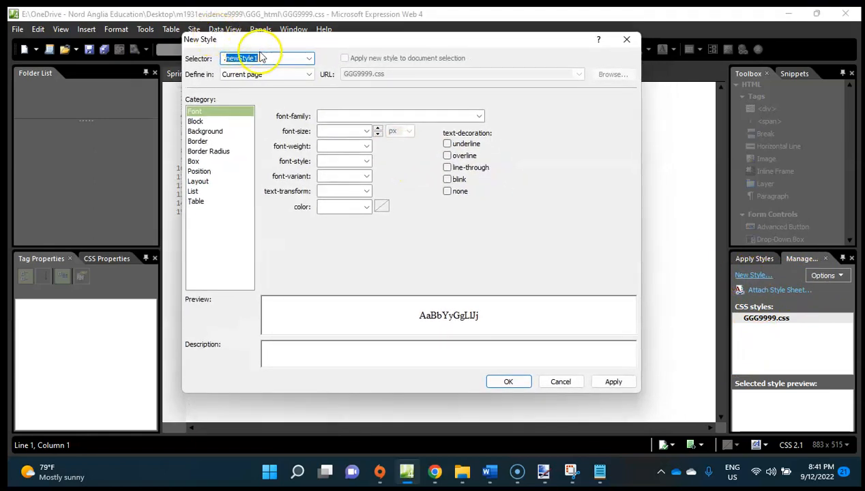
Check question 14 in Chrome, return to Expression Web, and choose body as the new style's selector.
click(439, 471)
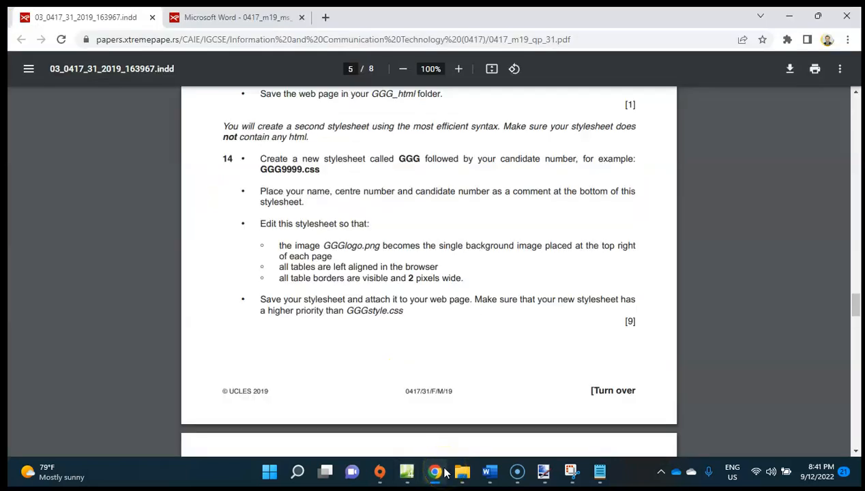
click(444, 473)
click(308, 59)
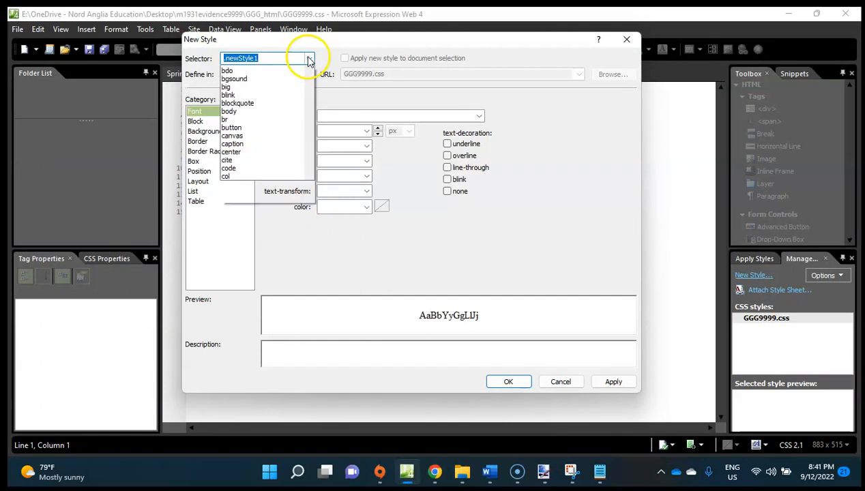
drag(310, 104, 303, 191)
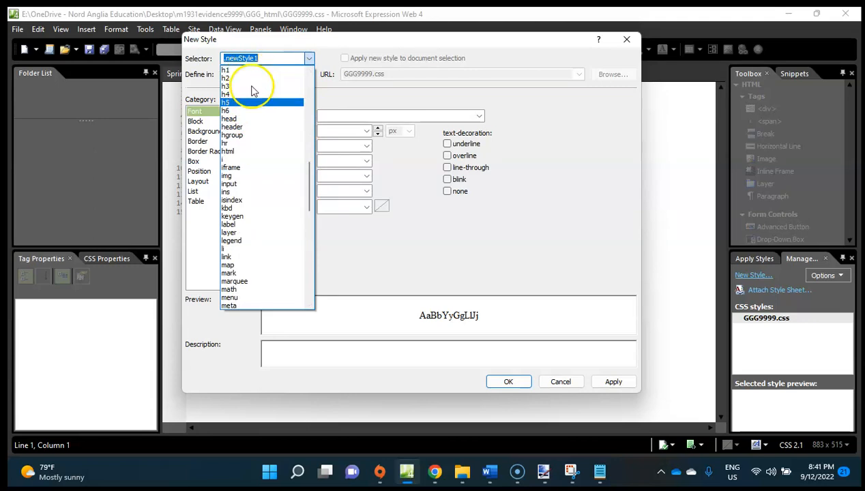
drag(312, 184, 309, 109)
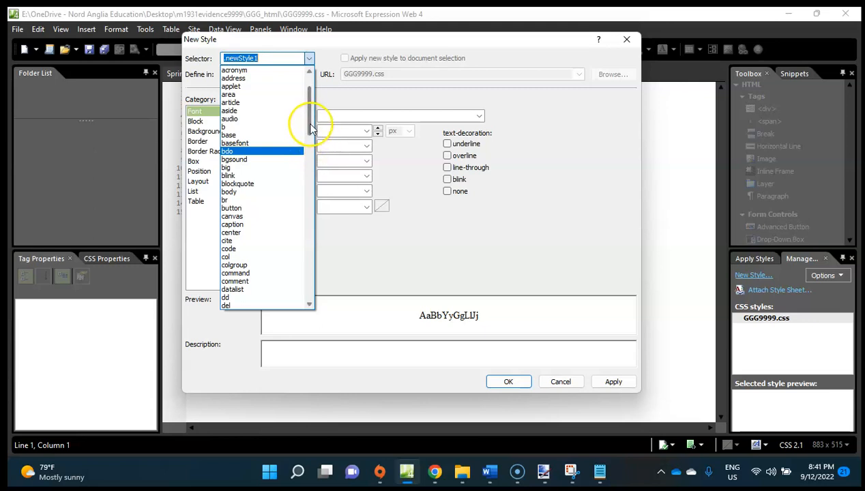
drag(309, 124, 297, 80)
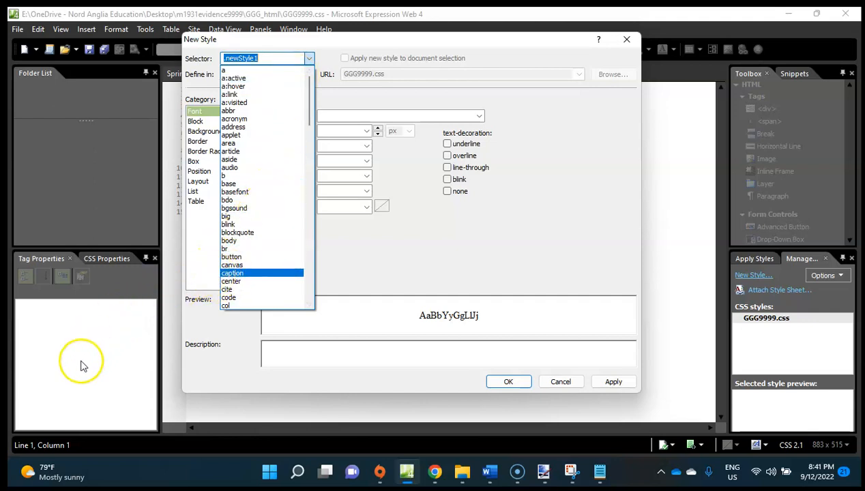
click(308, 60)
click(308, 60)
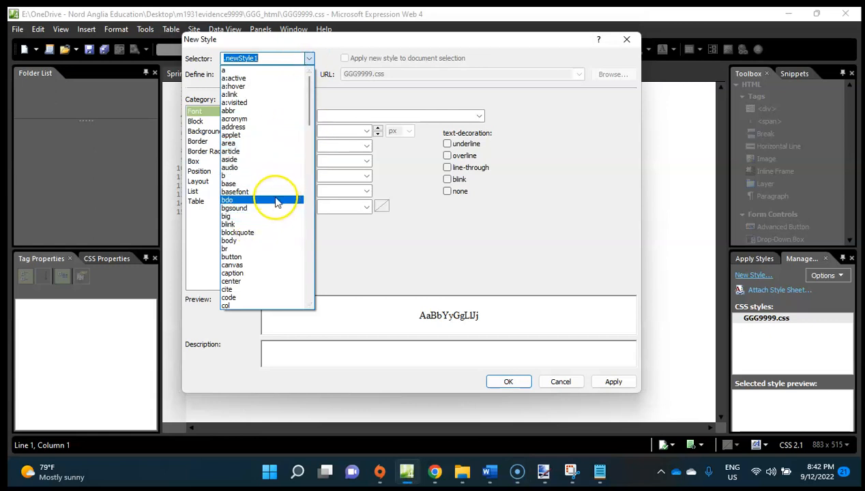
click(251, 241)
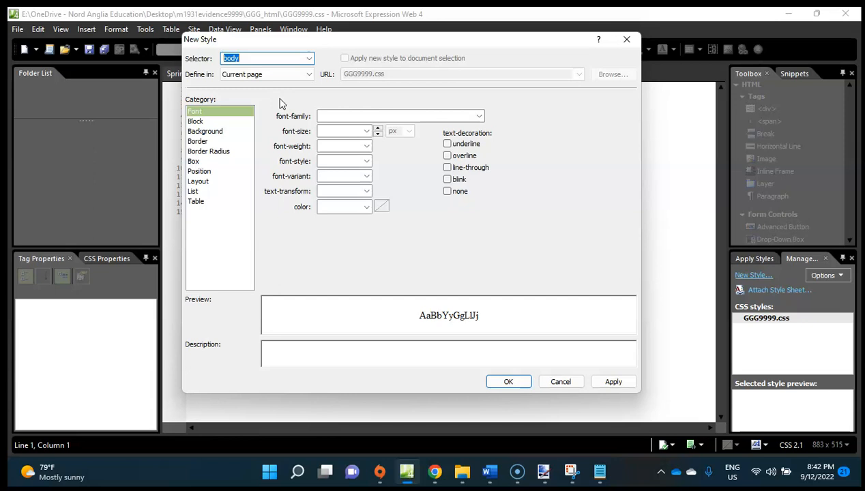
Set the body style's background image to GGGlogo.png and its background-repeat to no-repeat.
click(218, 133)
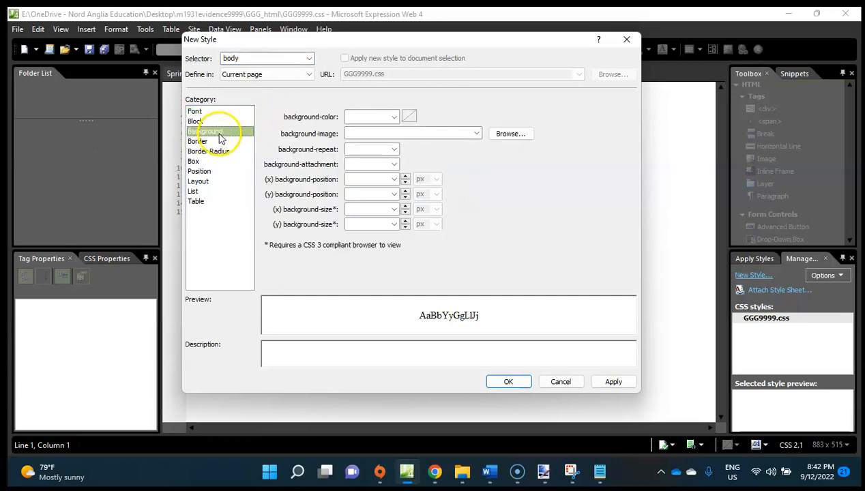
click(512, 134)
double_click(328, 234)
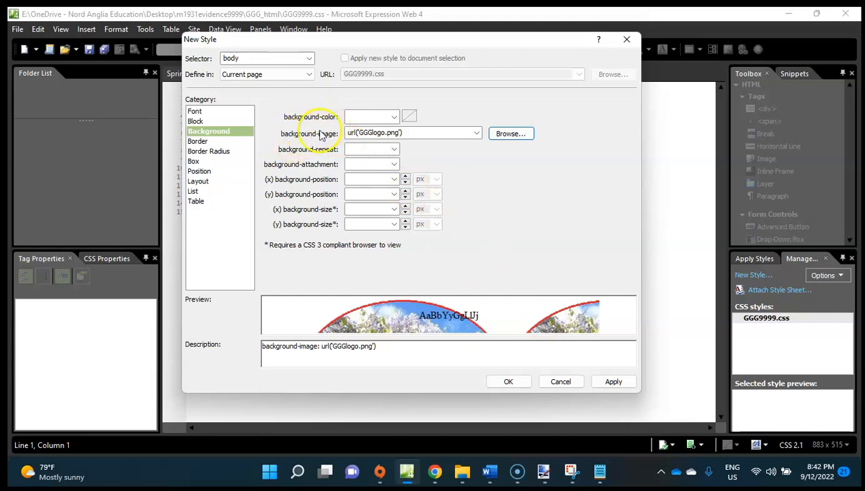
click(392, 117)
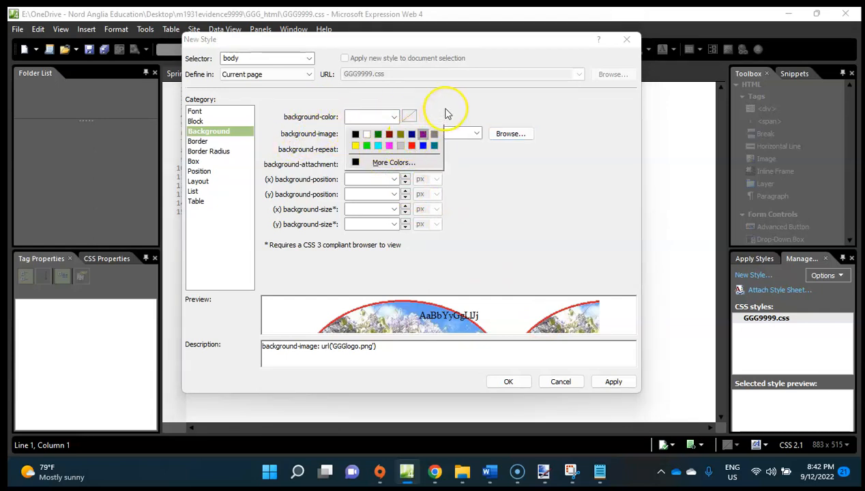
click(394, 116)
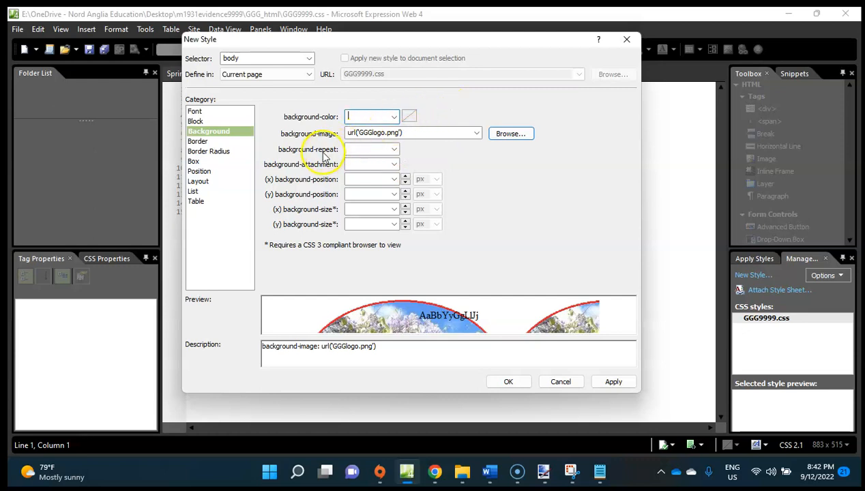
click(393, 149)
click(379, 160)
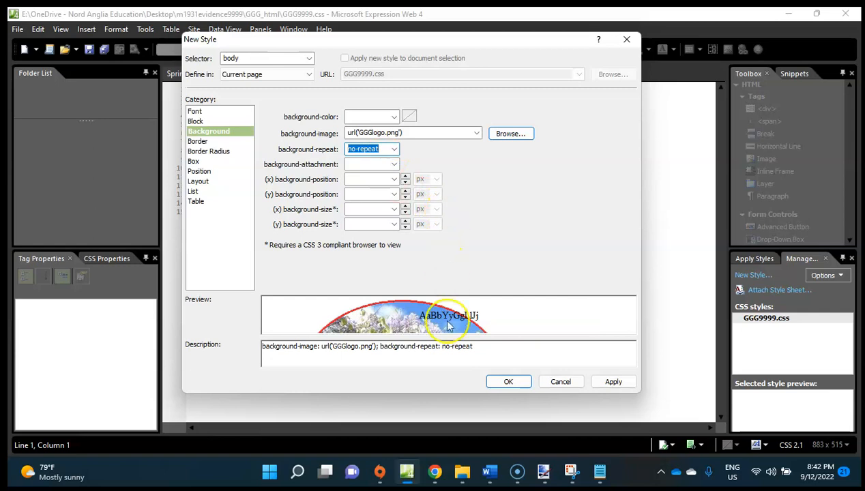
Switch to Chrome and check question 14 for the required placement of the background image.
click(434, 472)
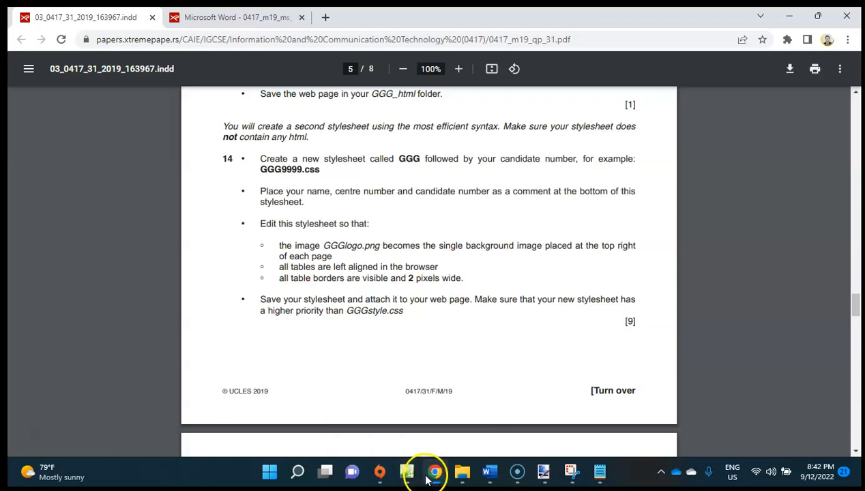
Return to Expression Web and set the body style's background position to right horizontally and top vertically.
click(407, 470)
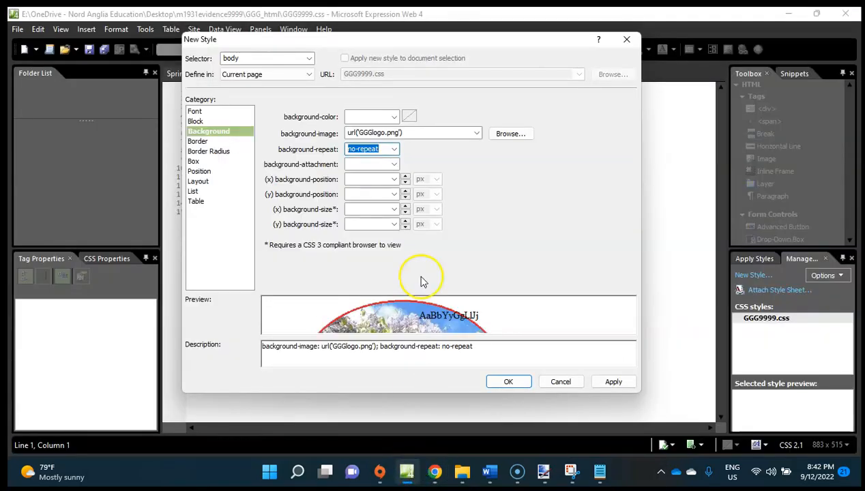
click(393, 180)
click(426, 162)
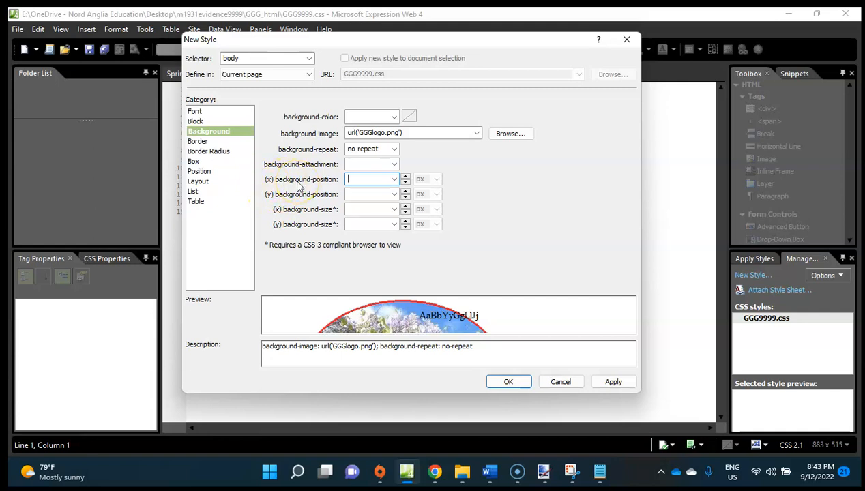
click(394, 179)
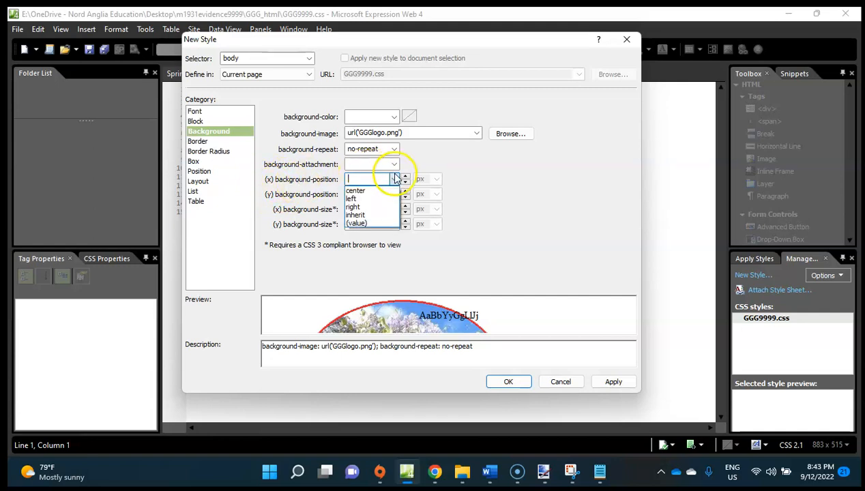
click(372, 207)
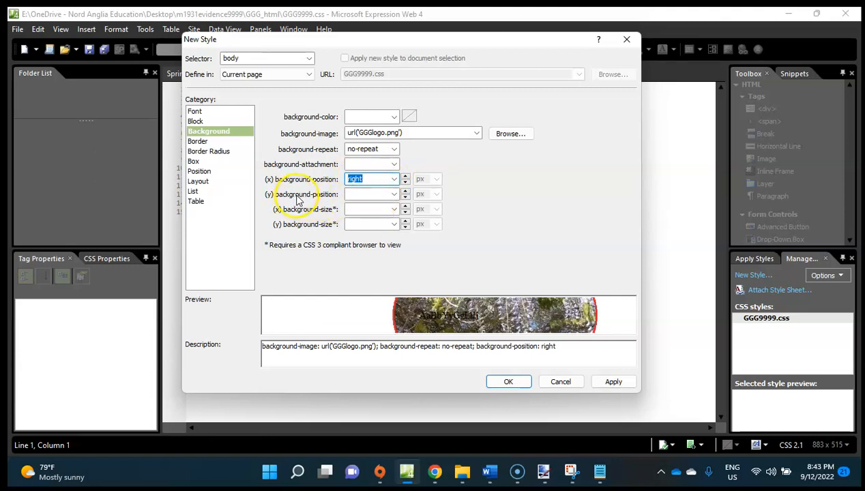
click(394, 194)
click(376, 222)
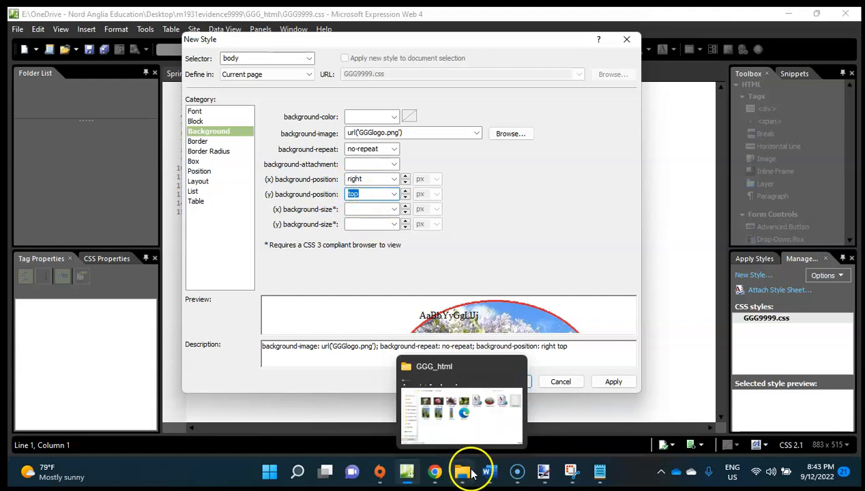
Recheck question 14 in Chrome, then return to Expression Web and confirm the new body style.
click(440, 475)
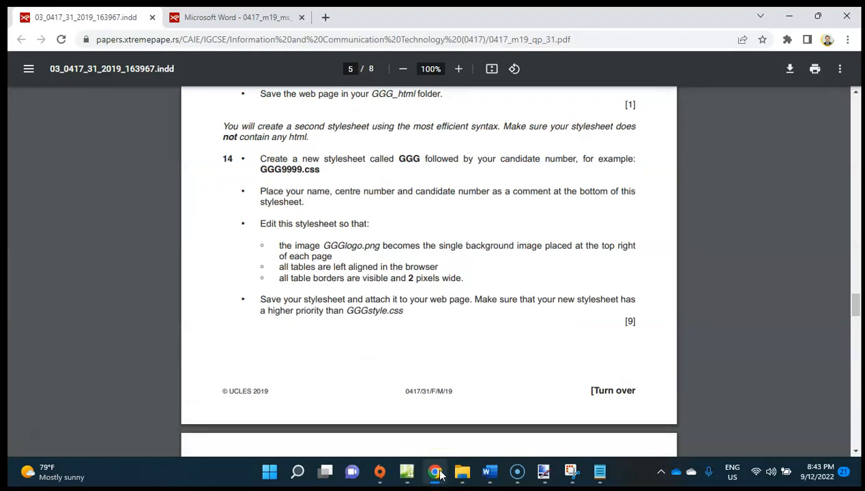
click(440, 475)
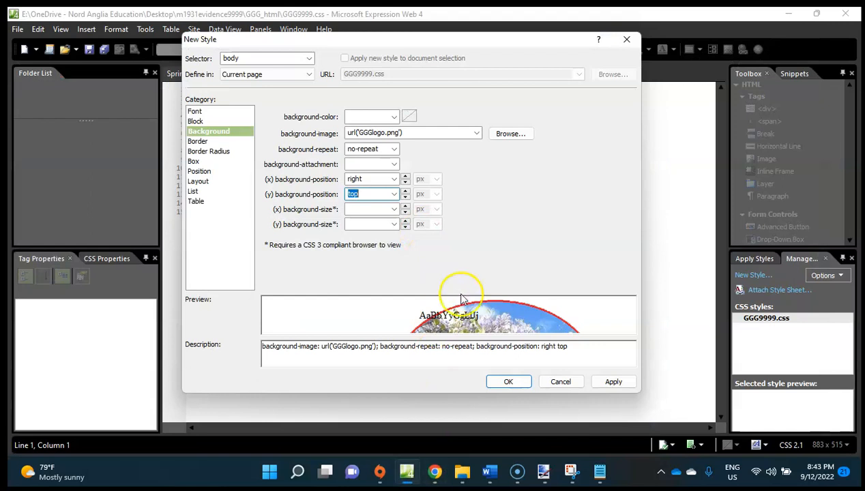
click(510, 382)
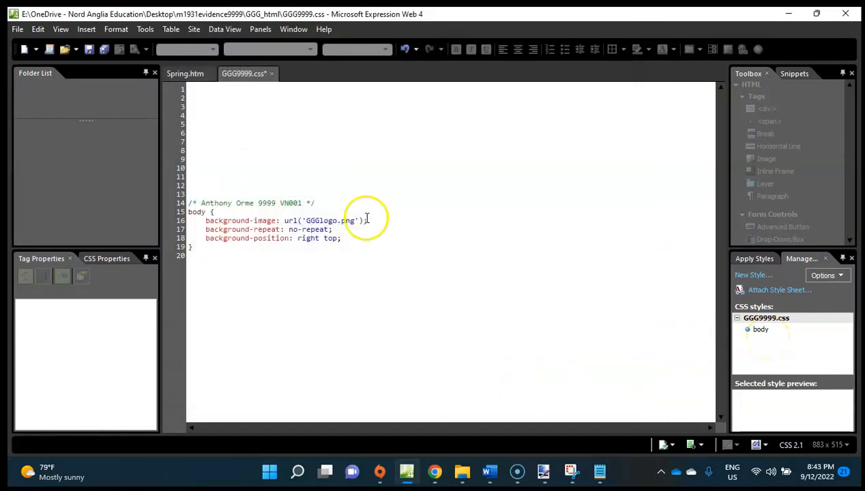
Move the candidate details comment below the body rule and remove the surplus blank lines above that rule.
drag(321, 201, 170, 200)
key(BackSpace)
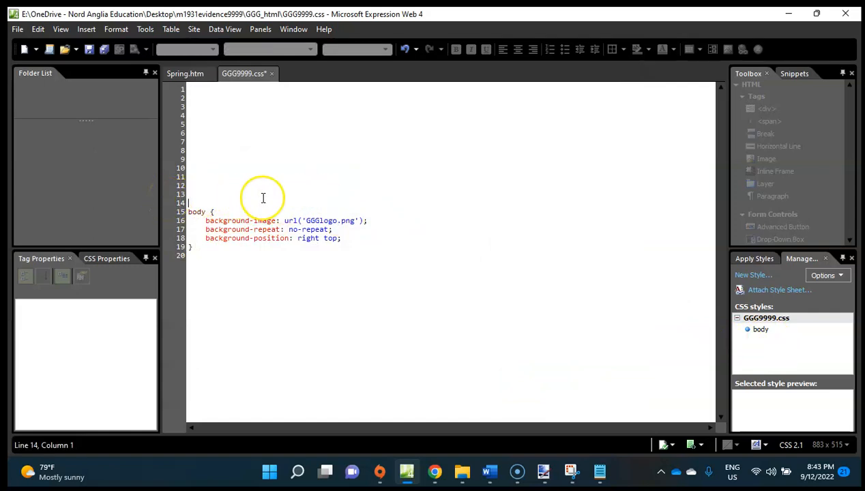
key(BackSpace)
key(BackSpace)
key(BackSpace)
key(BackSpace)
key(BackSpace)
key(BackSpace)
key(BackSpace)
key(BackSpace)
key(BackSpace)
key(BackSpace)
key(BackSpace)
key(BackSpace)
key(BackSpace)
click(227, 147)
text(/* Anthony Orme 9999 VN001 */)
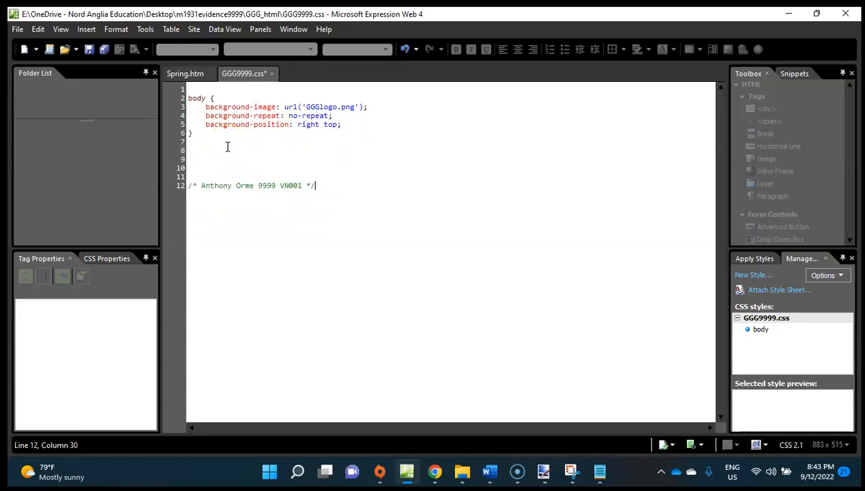
Start a new style on the line below the body rule, check question 14 in Chrome, and choose table as the selector.
click(200, 144)
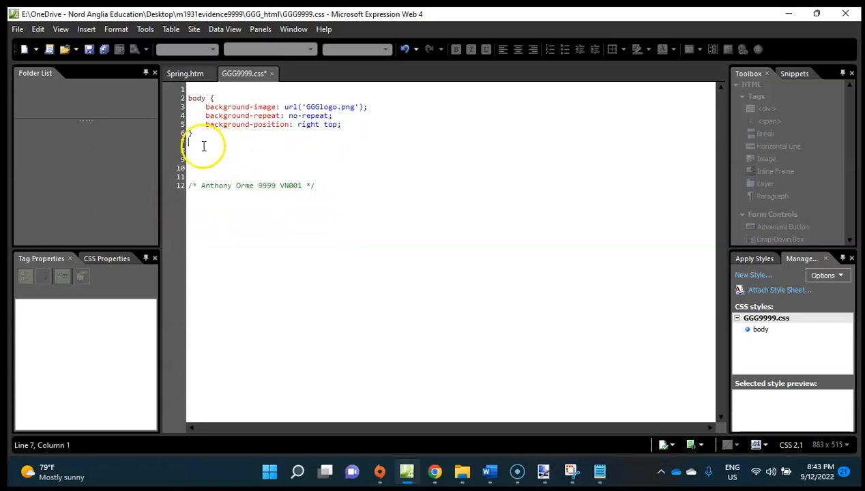
click(753, 275)
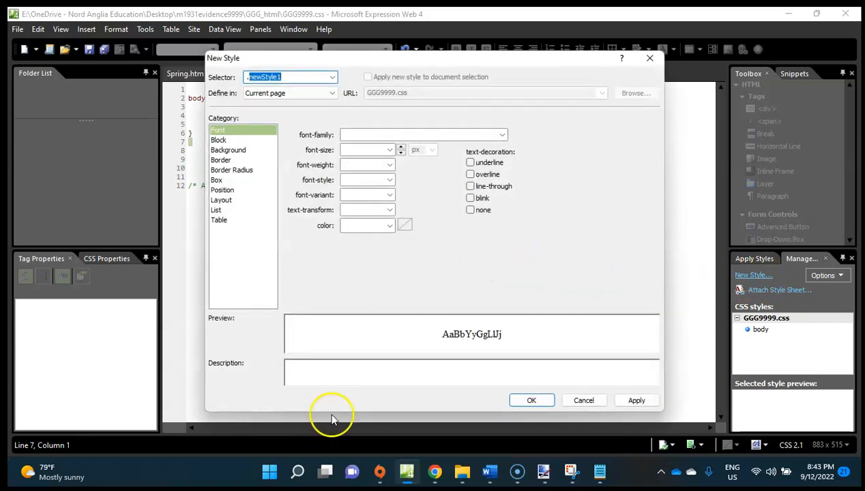
click(431, 473)
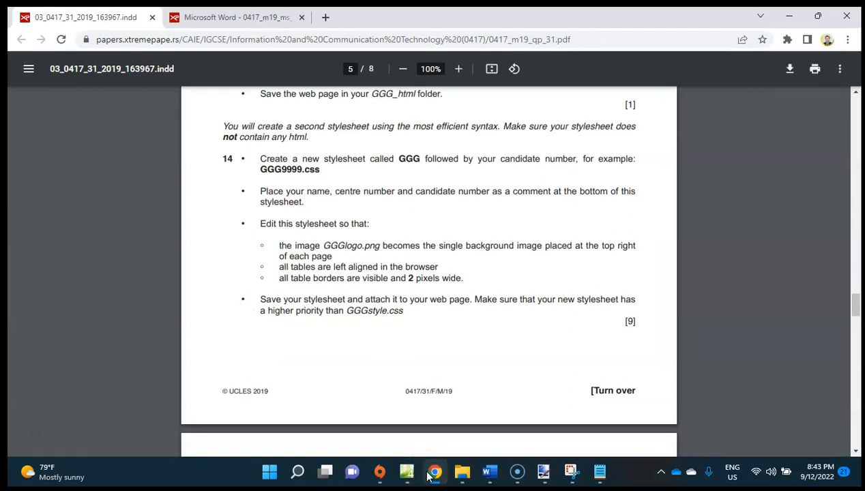
click(429, 473)
click(333, 79)
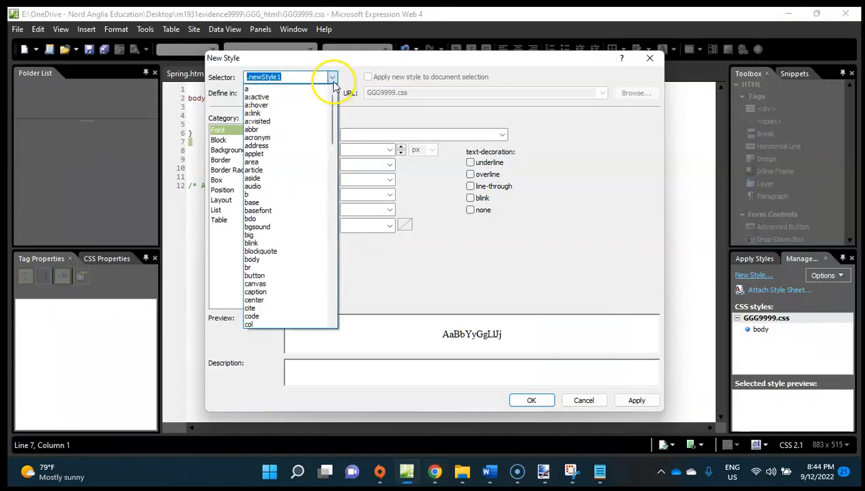
drag(332, 112, 325, 279)
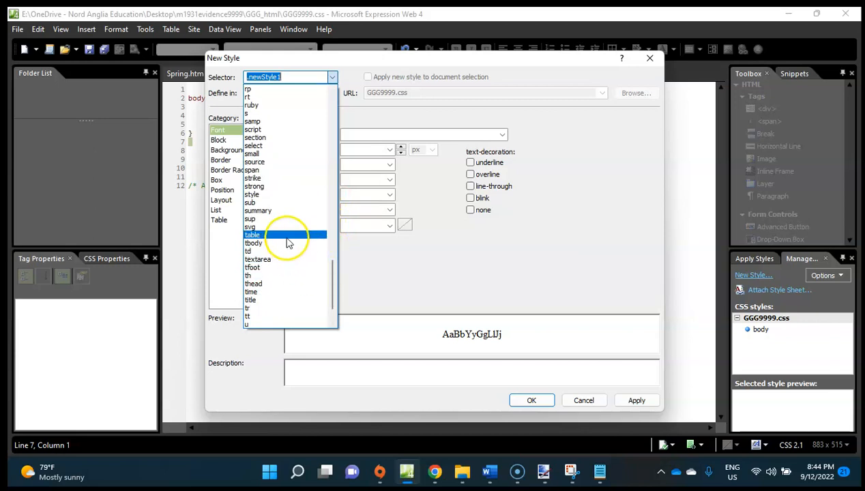
click(287, 235)
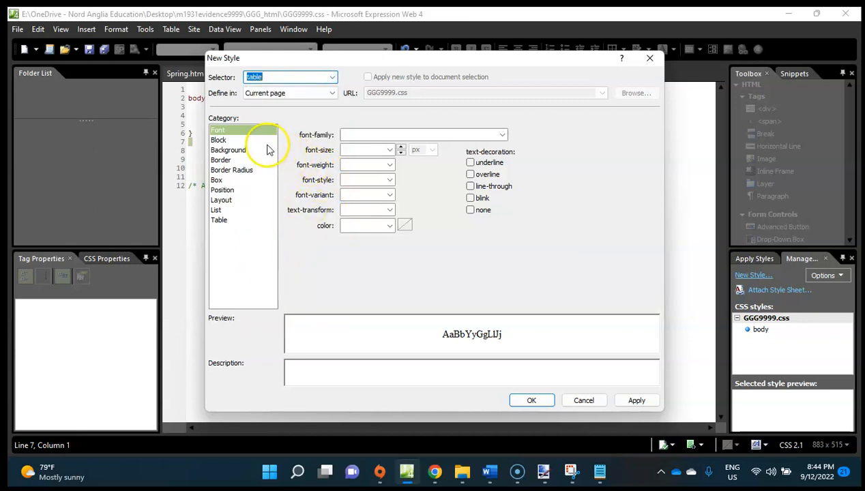
Examine the table style's position, table-layout and border-collapse options for a way to left-align tables.
click(231, 191)
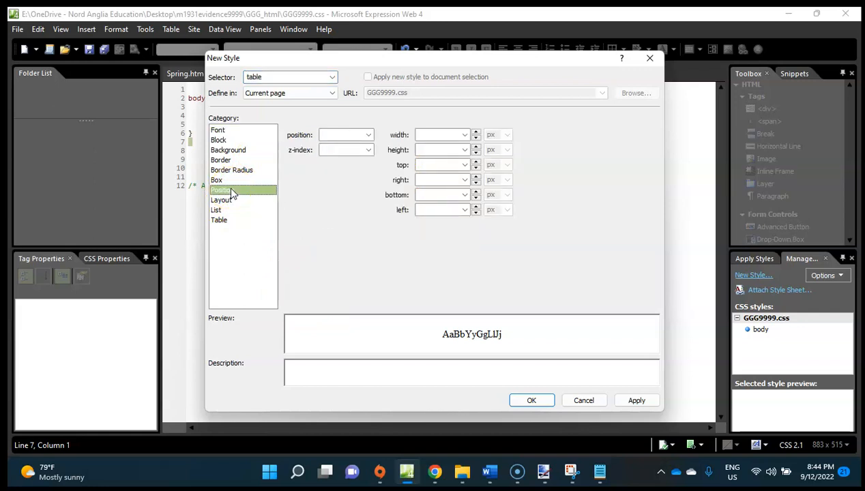
click(367, 135)
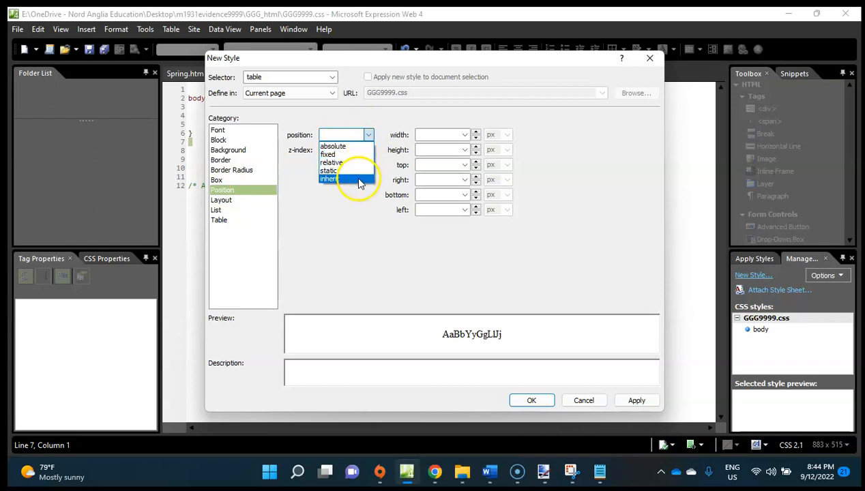
click(377, 206)
click(232, 200)
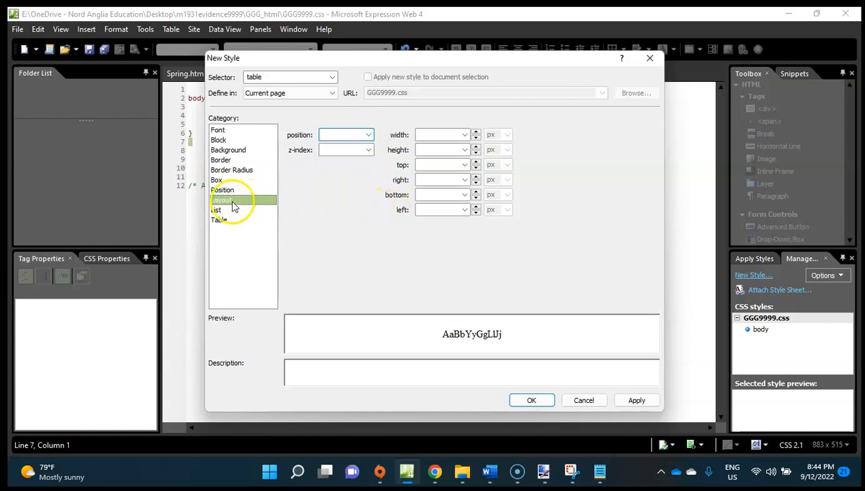
click(232, 220)
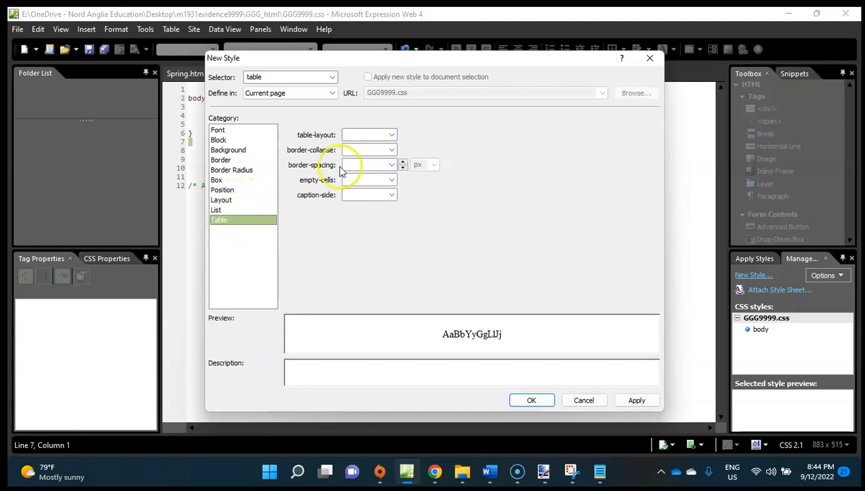
click(392, 135)
click(393, 135)
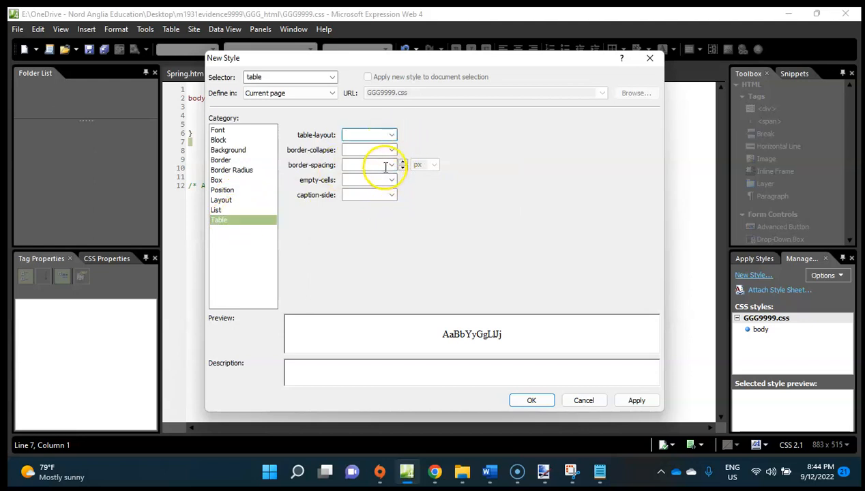
click(392, 151)
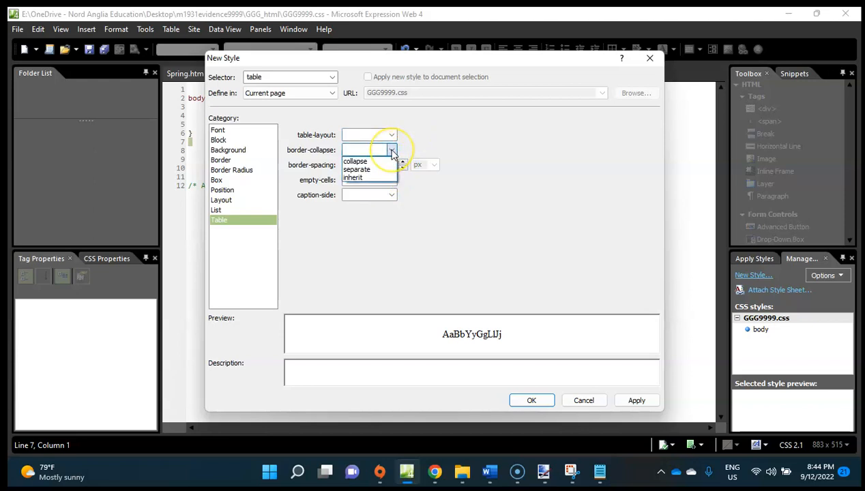
click(244, 208)
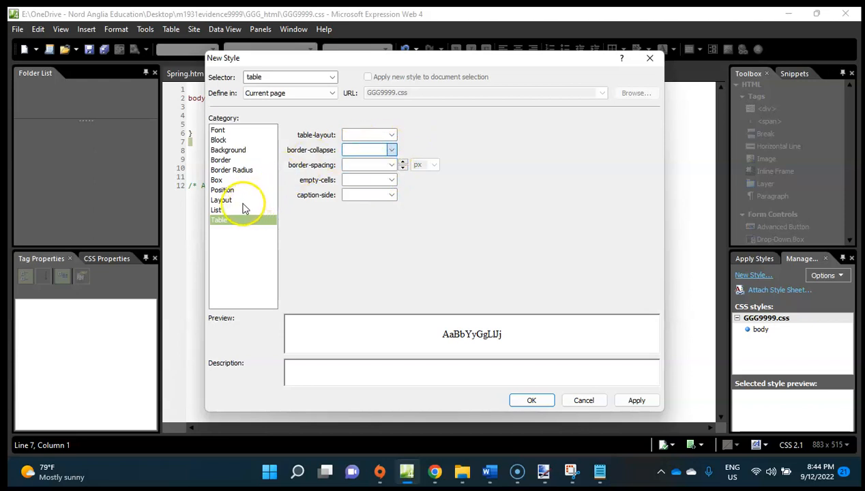
Examine the layout options for float, display and visibility for a setting that aligns tables left.
click(225, 191)
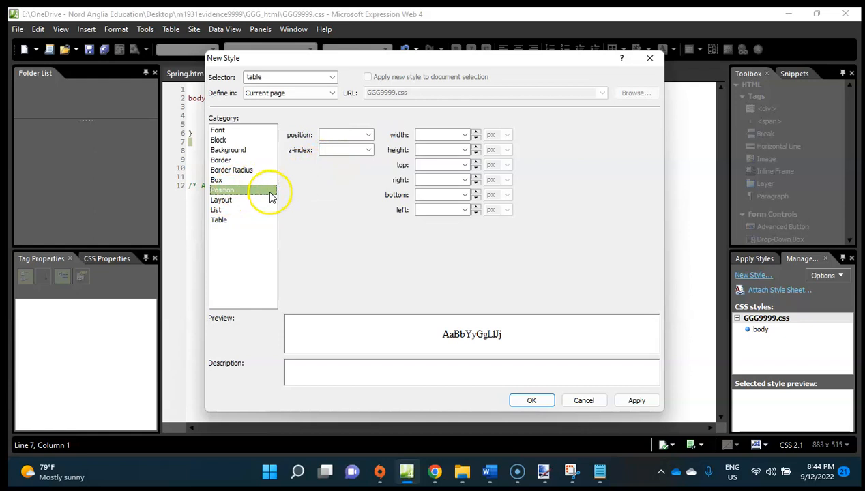
click(250, 201)
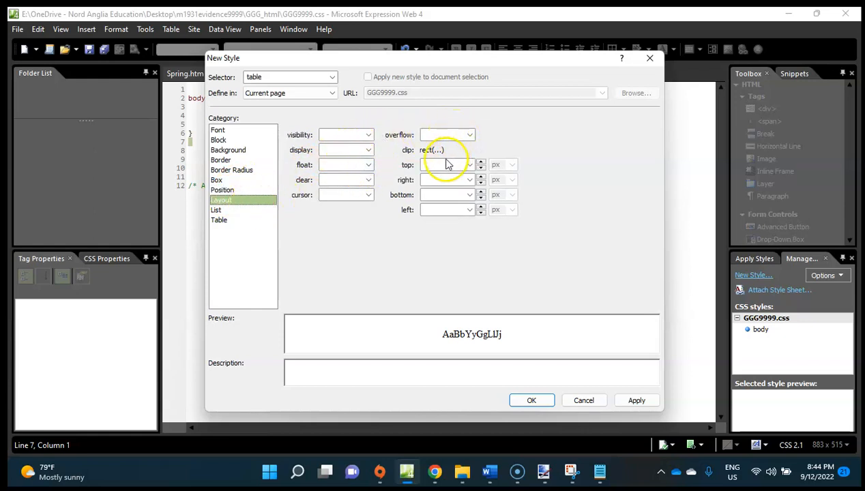
click(366, 165)
click(369, 152)
click(368, 151)
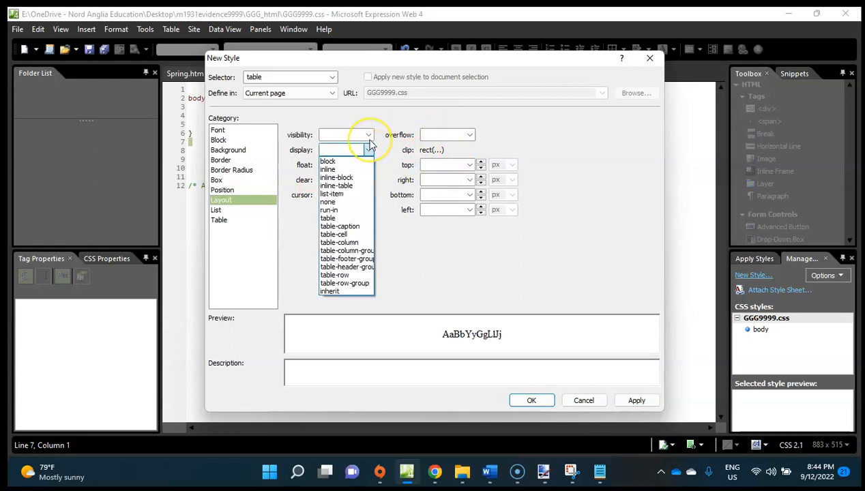
click(369, 146)
click(368, 135)
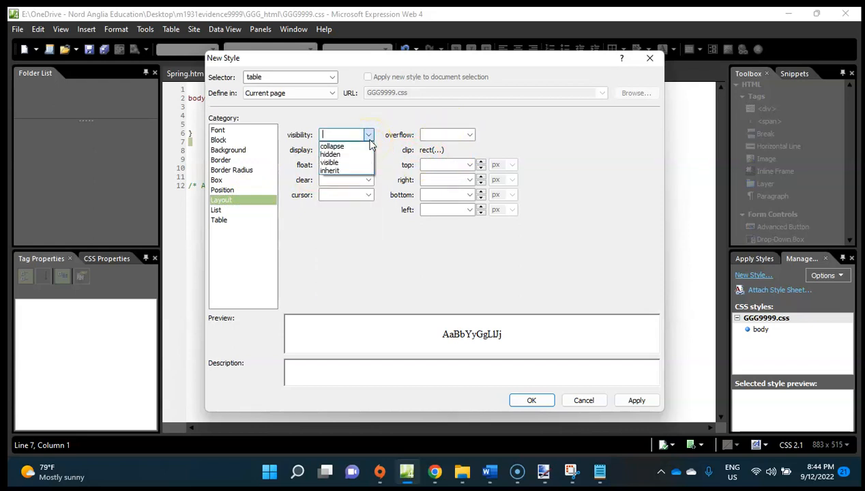
click(347, 219)
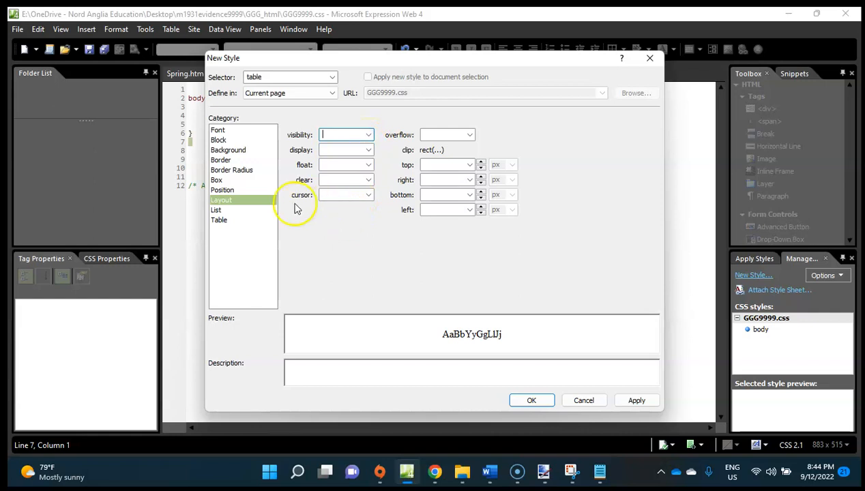
Examine the border radius, box and position settings, including the width options, for a table alignment setting.
click(222, 189)
click(238, 171)
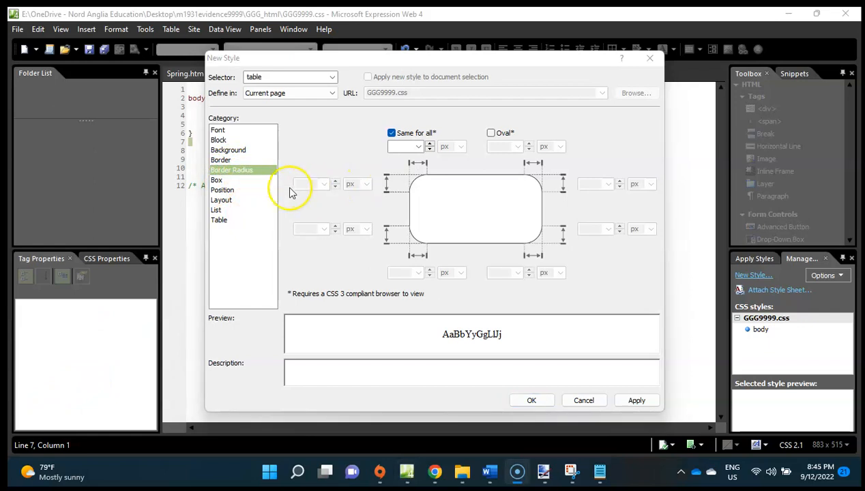
click(223, 190)
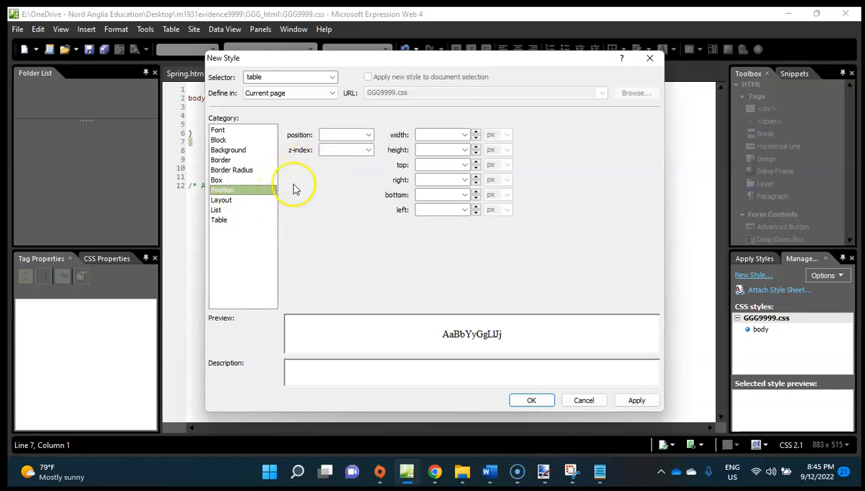
click(219, 180)
click(230, 192)
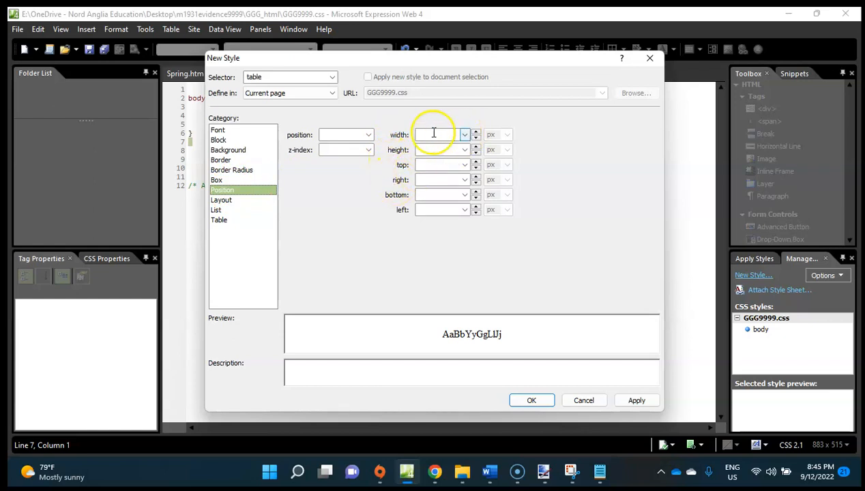
click(467, 136)
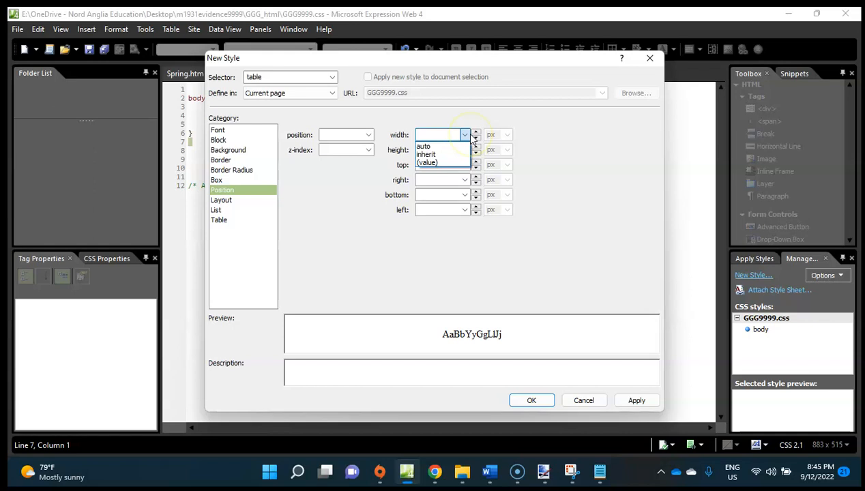
click(432, 254)
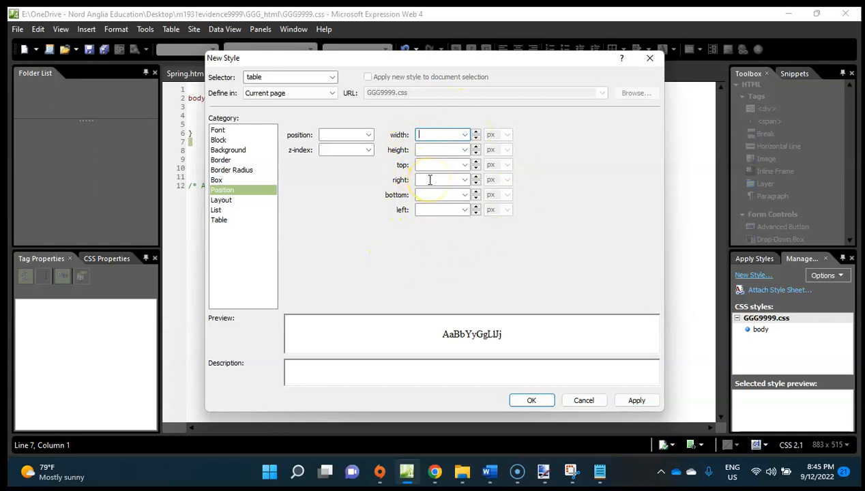
Try a left clip value of 0 px in the table style's layout settings, and clear it again.
click(237, 202)
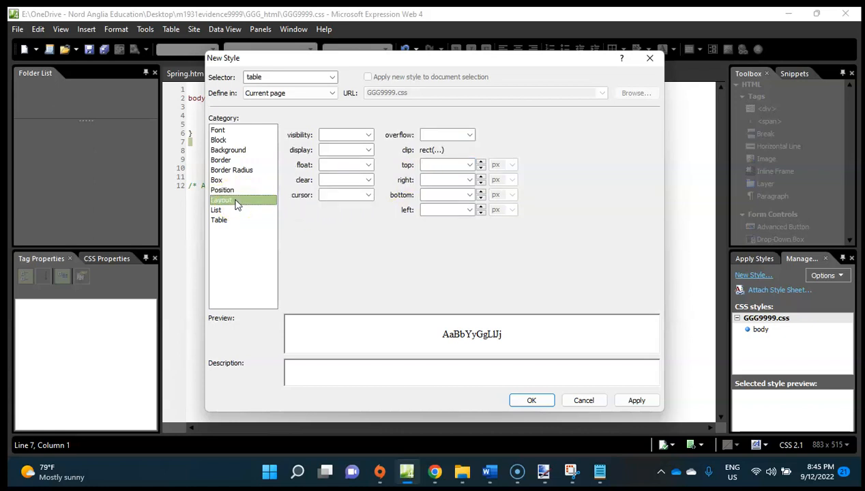
click(470, 166)
click(440, 165)
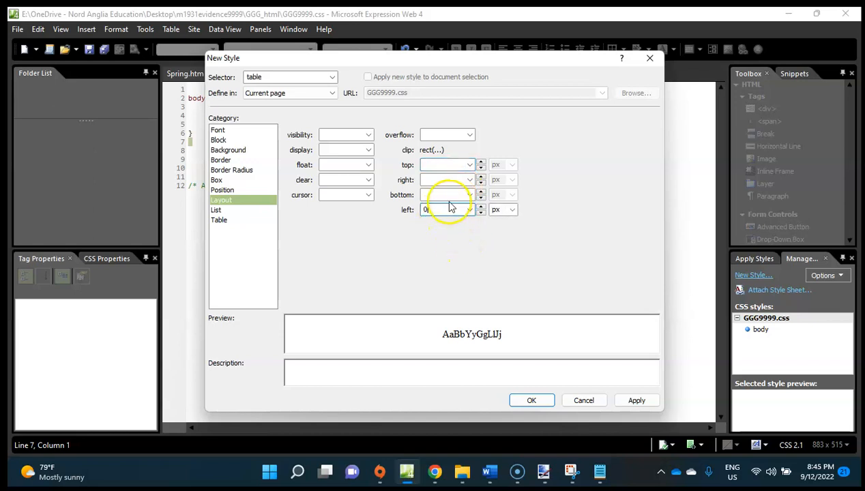
click(450, 195)
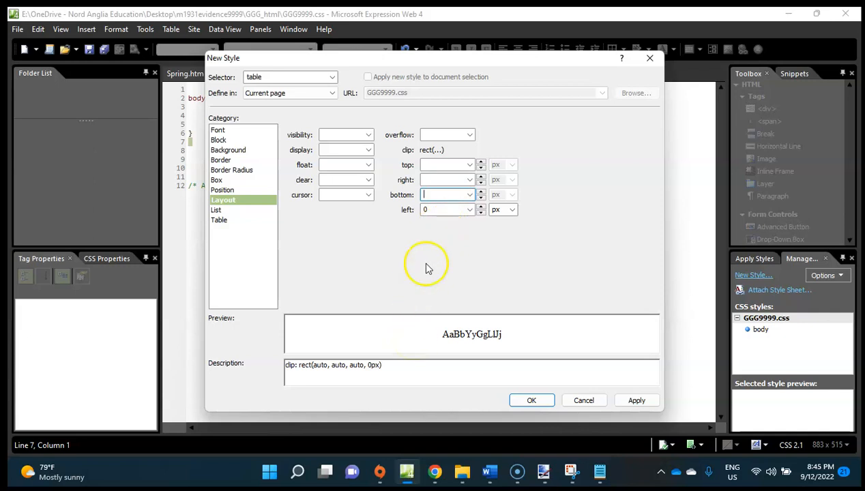
double_click(434, 211)
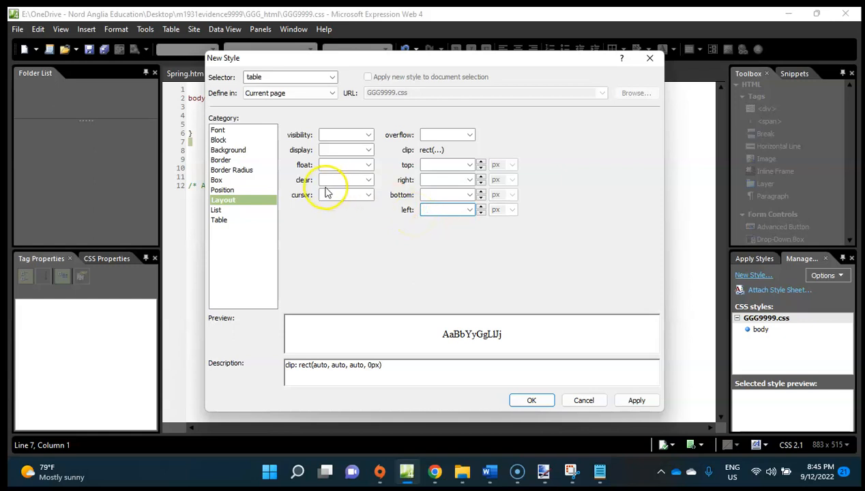
Set the table style's left position to 0 px and create the style in GGG9999.css.
click(218, 221)
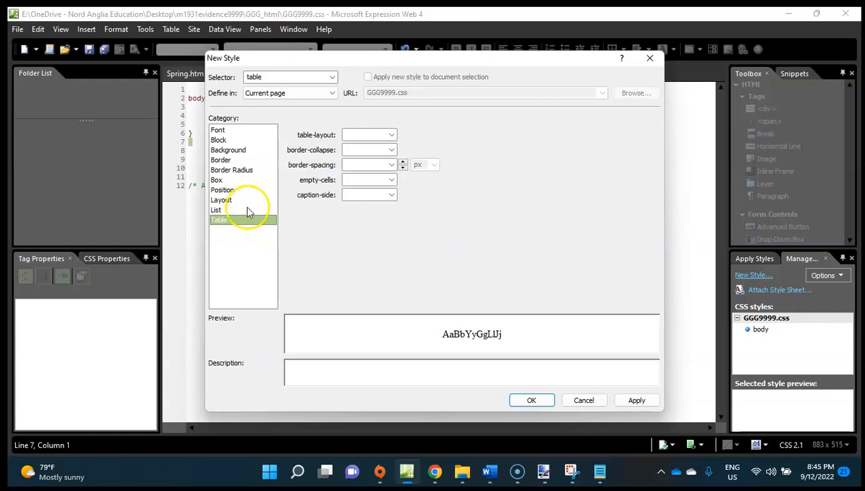
click(247, 209)
click(247, 190)
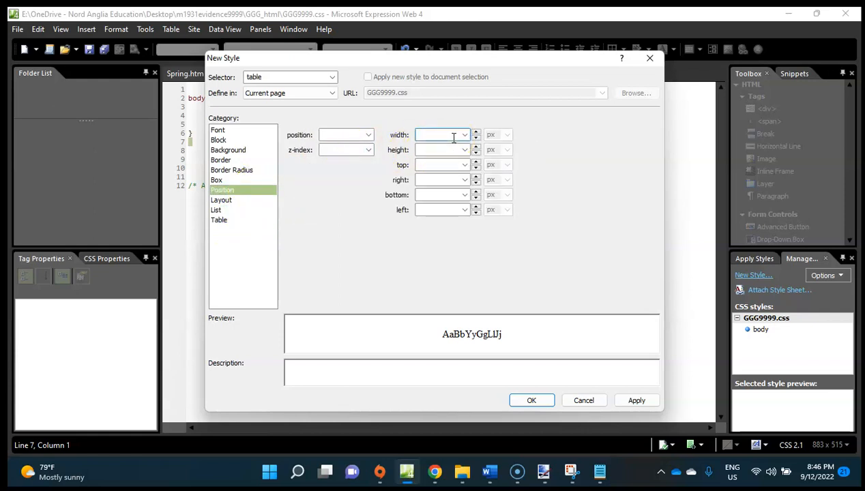
click(433, 210)
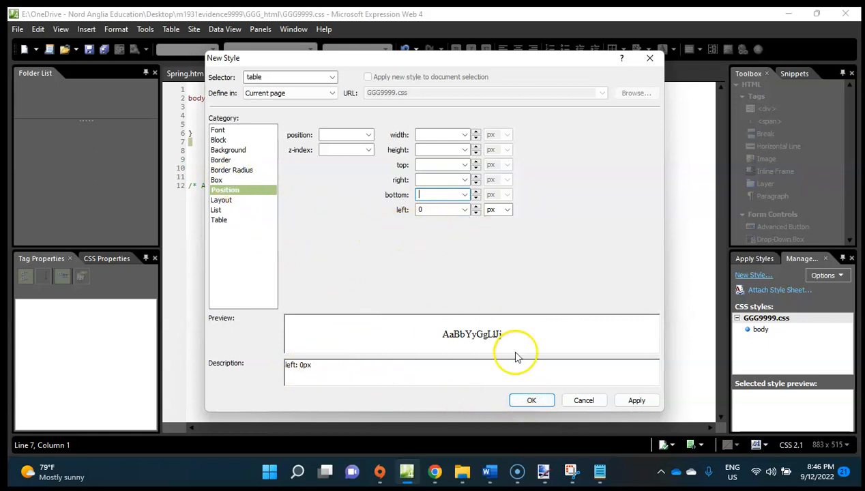
click(527, 399)
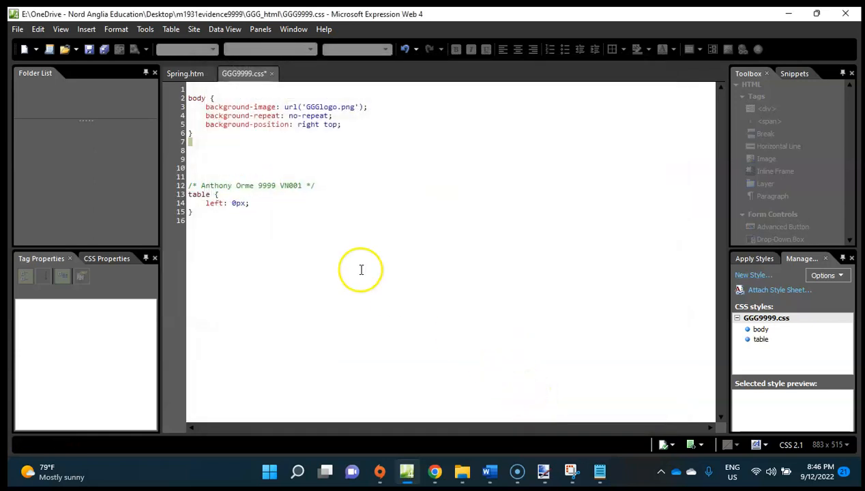
Move the new table rule from below the comment to line 8, beneath the body rule.
drag(212, 211, 183, 195)
key(Delete)
click(201, 147)
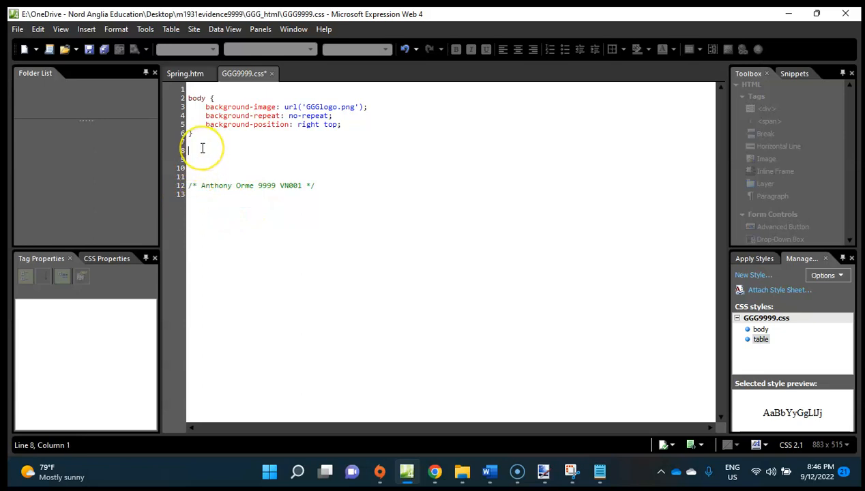
key(ctrl+z)
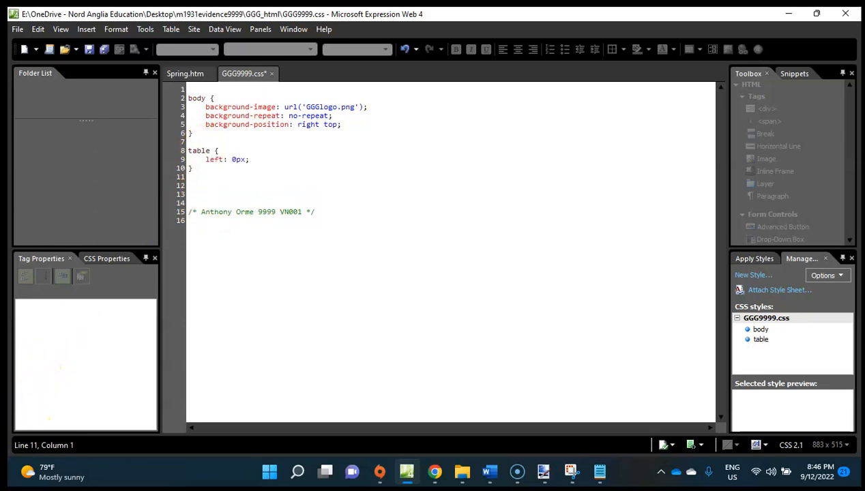
Check question 14 in Chrome, and start another new style in Expression Web with table as the selector.
key(alt+Tab)
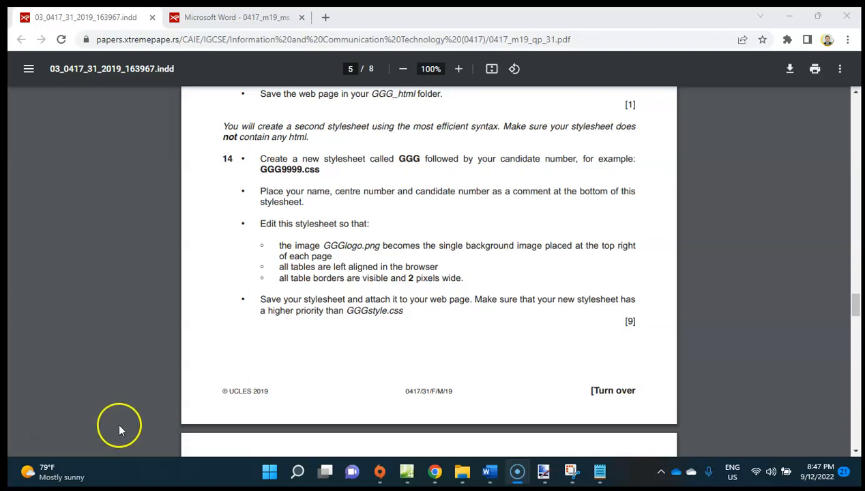
click(405, 471)
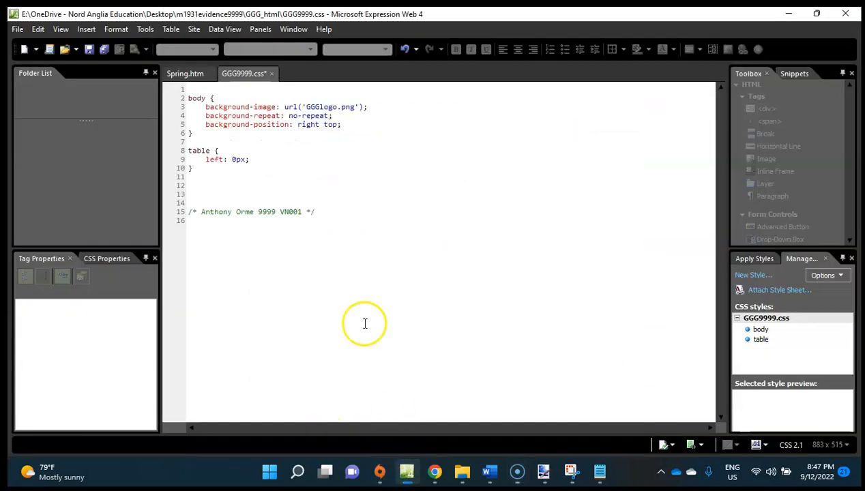
click(751, 276)
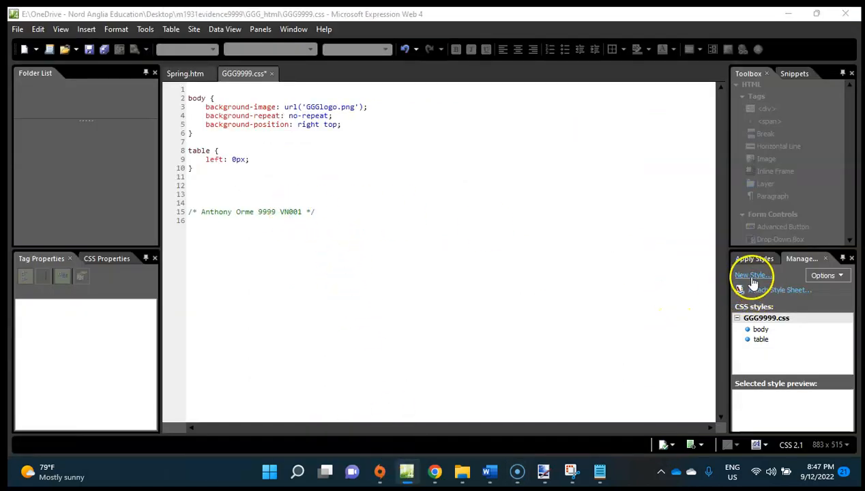
click(332, 77)
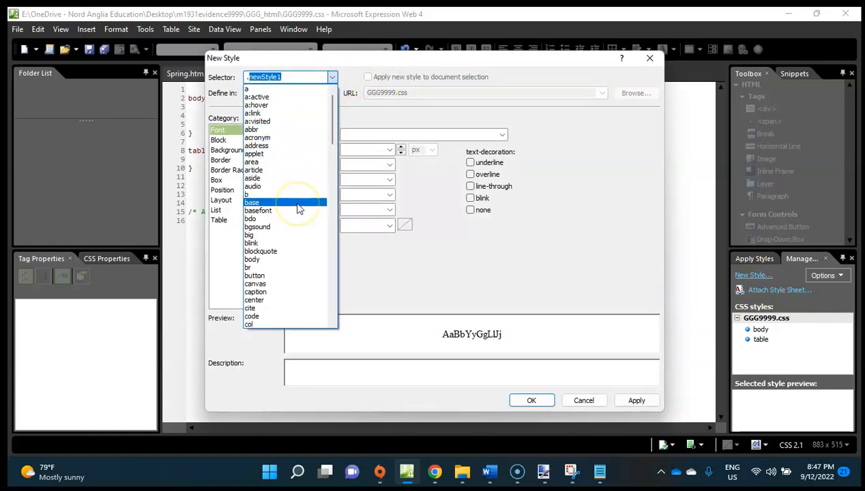
scroll(318, 180, down, 1)
drag(333, 145, 314, 53)
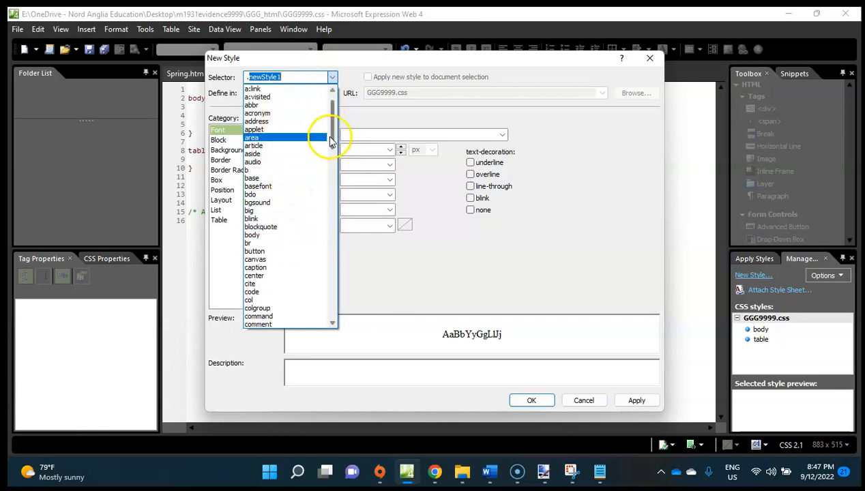
drag(330, 140, 332, 298)
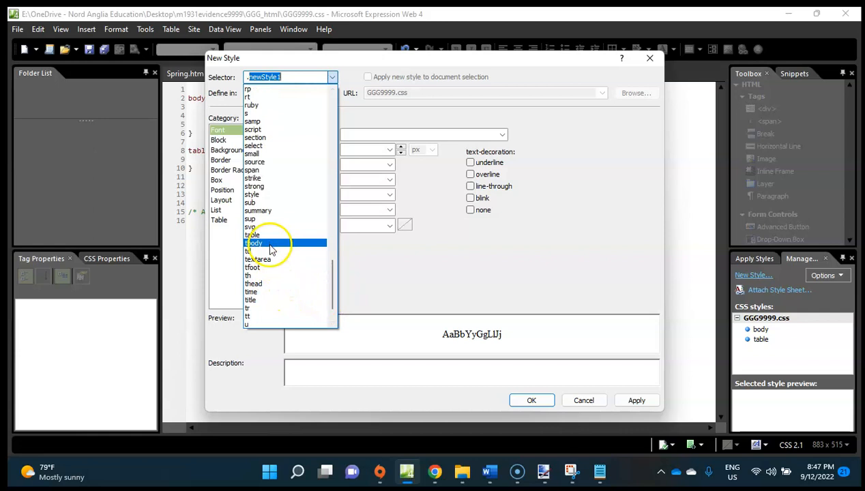
click(266, 243)
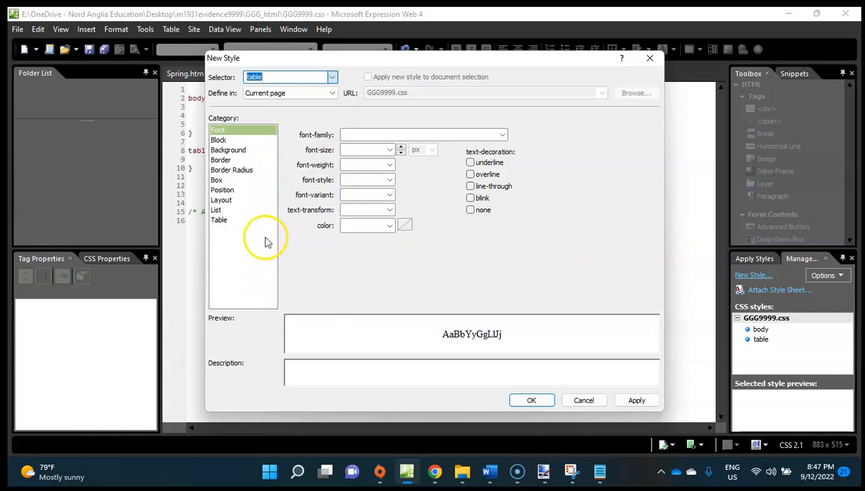
Give the table style a solid border 2 px wide on all sides and create the style.
click(232, 161)
click(366, 158)
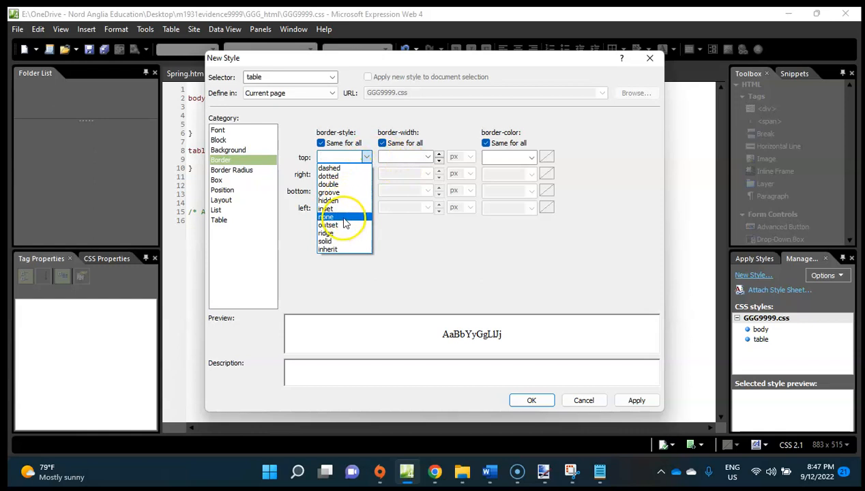
click(341, 241)
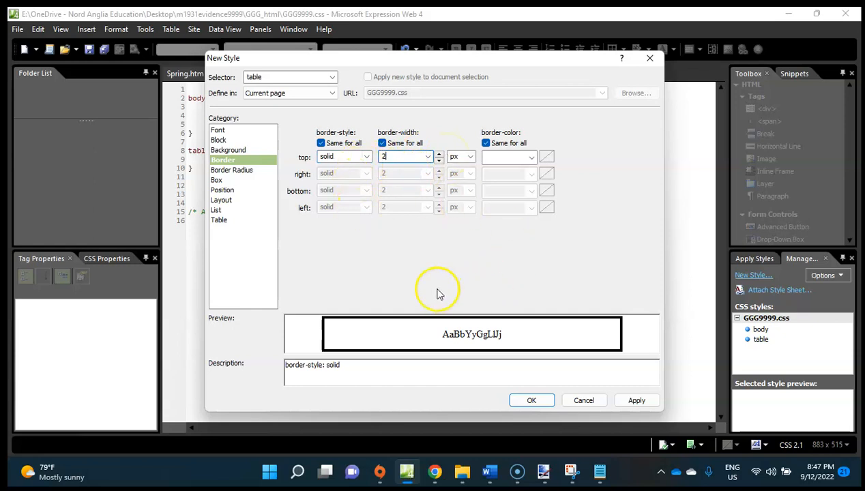
click(530, 401)
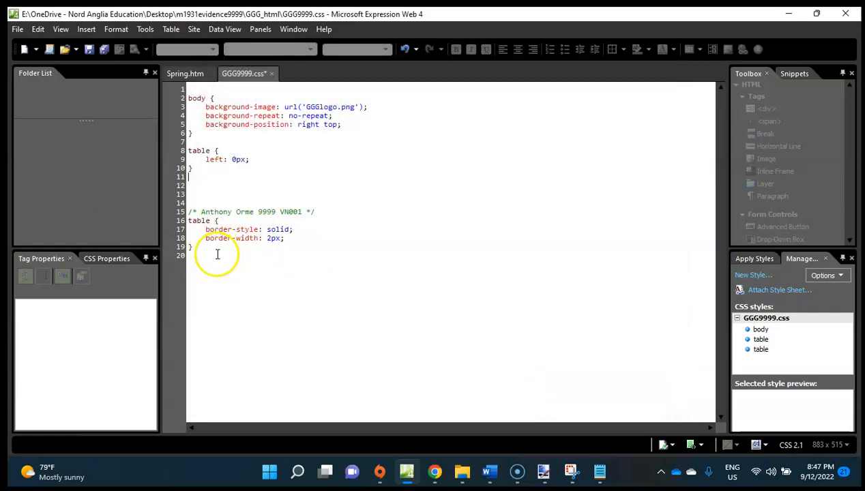
Move the table border rule above the closing comment, to line 12 below the first table rule.
drag(216, 254, 164, 216)
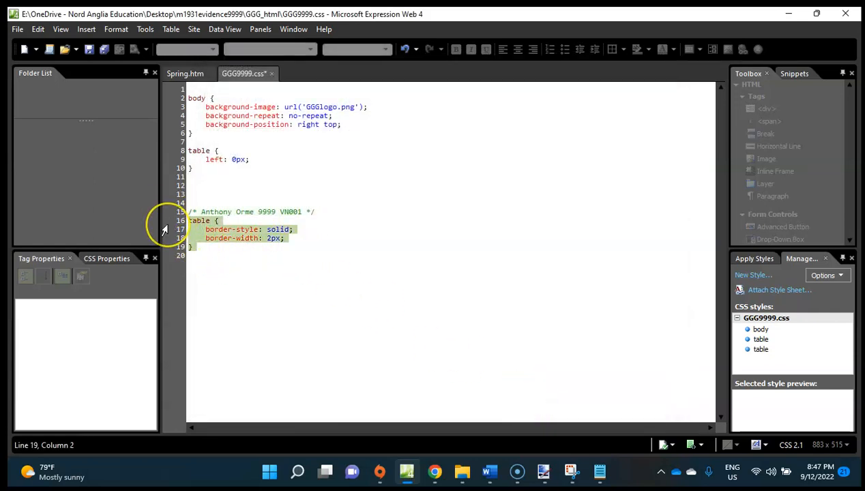
key(Delete)
click(199, 185)
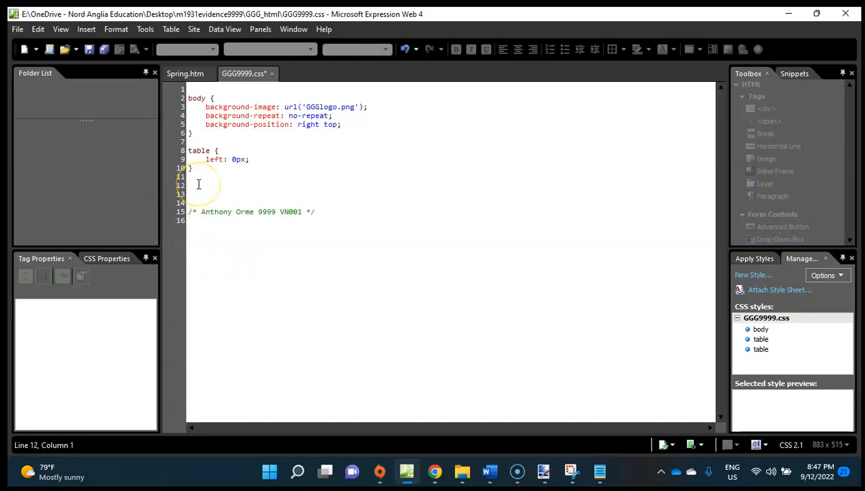
text(table { 	border-style: solid; 	border-width: 2px; })
click(295, 301)
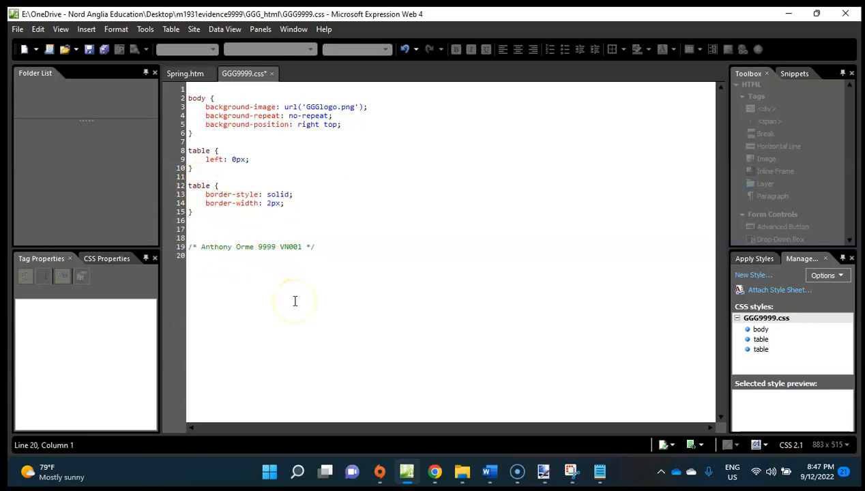
Check question 14 in Chrome, then return to Expression Web and save the GGG9999.css stylesheet.
click(434, 472)
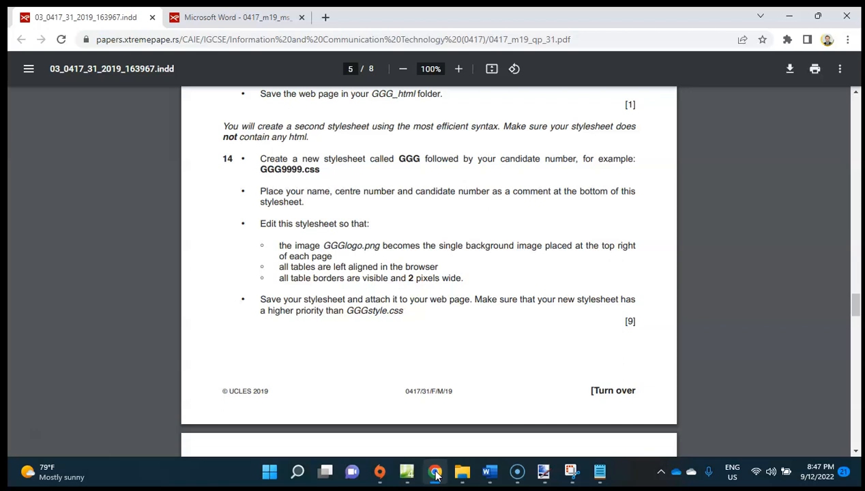
click(434, 472)
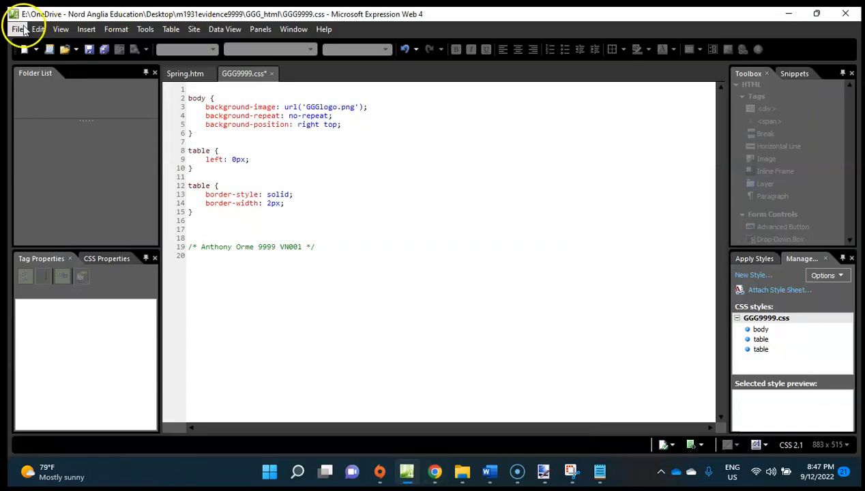
click(18, 30)
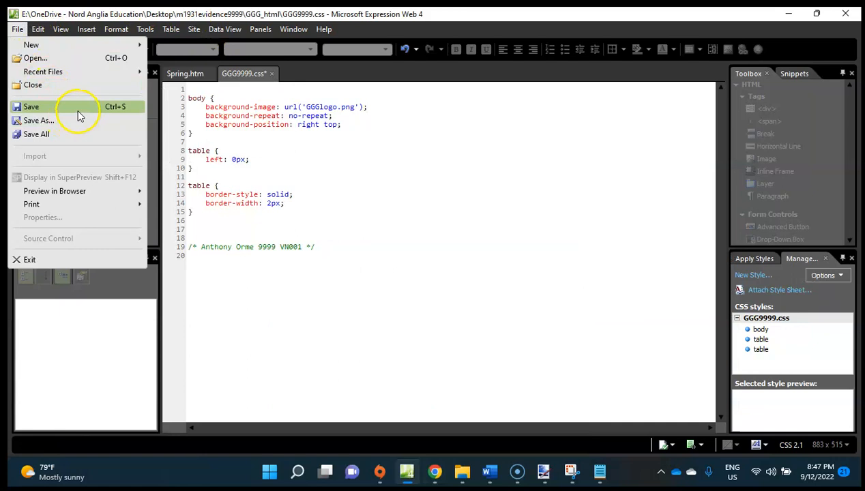
click(31, 106)
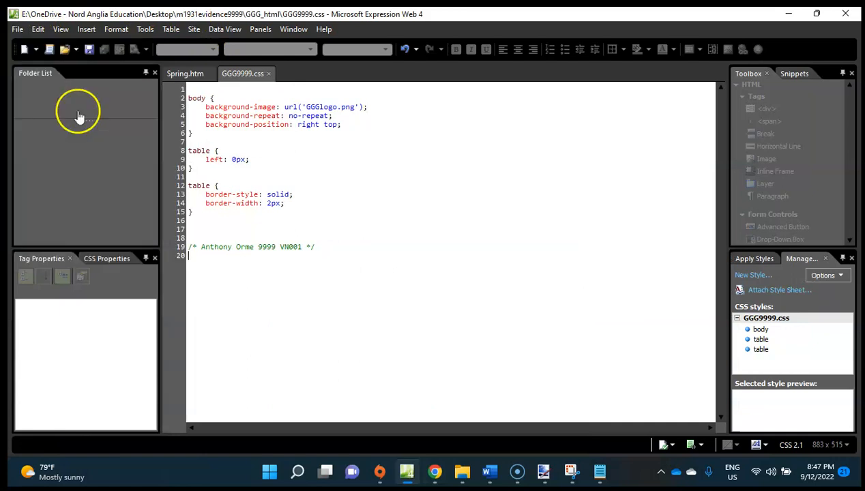
Attach the GGG9999.css style sheet to the current page, Spring.htm, as a link.
click(196, 76)
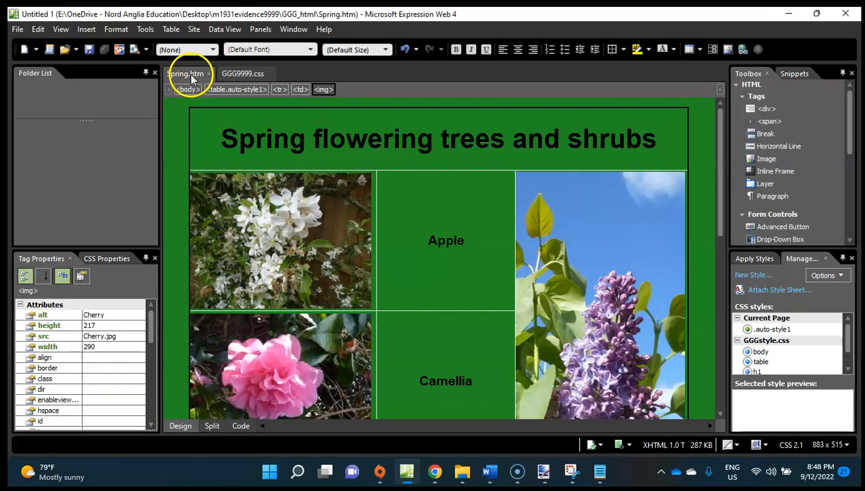
click(90, 31)
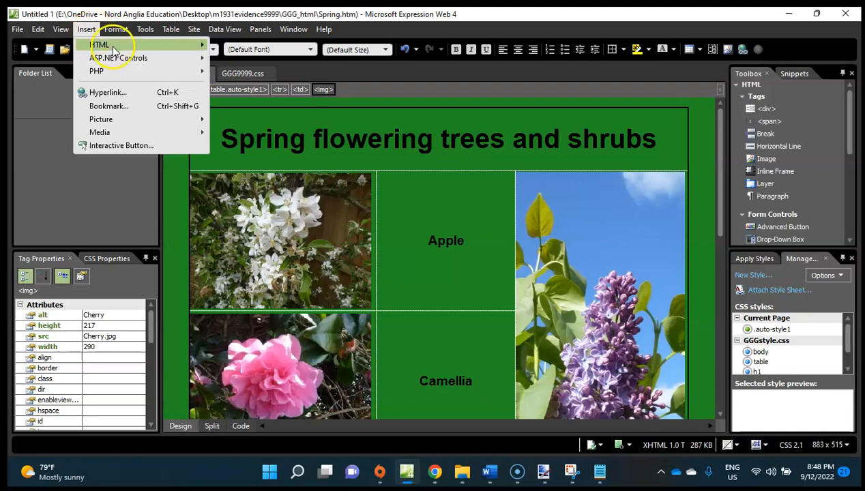
mouse_move(108, 31)
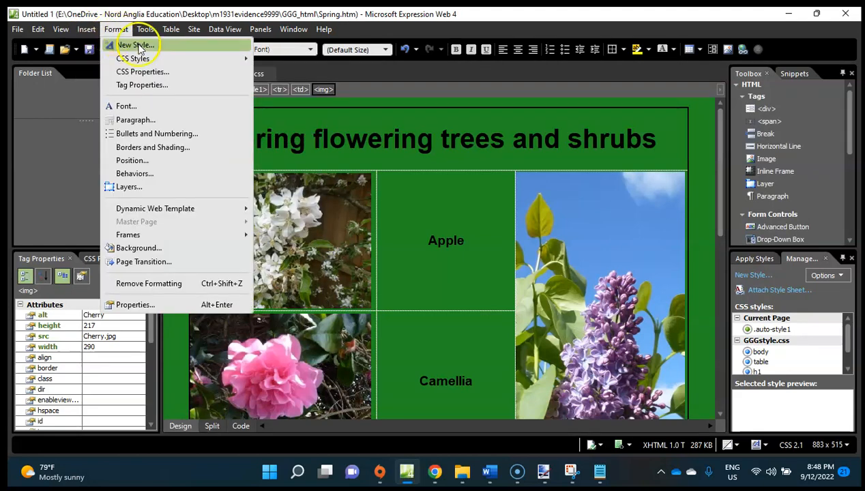
mouse_move(150, 63)
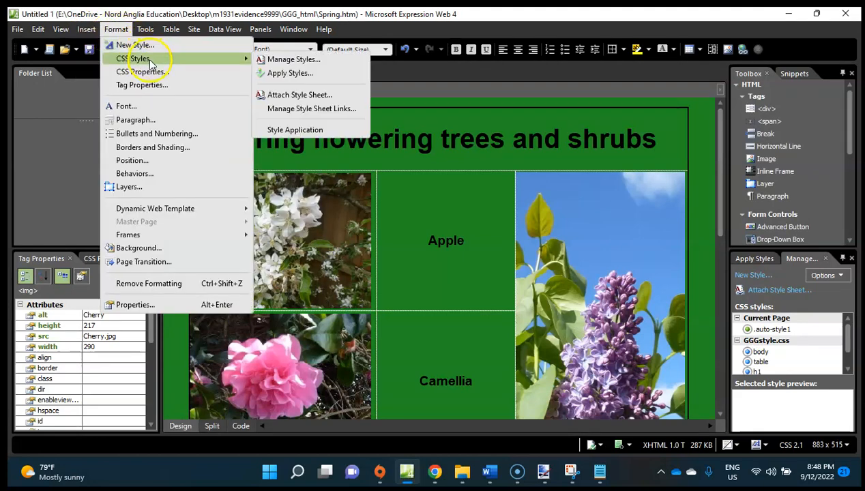
click(316, 73)
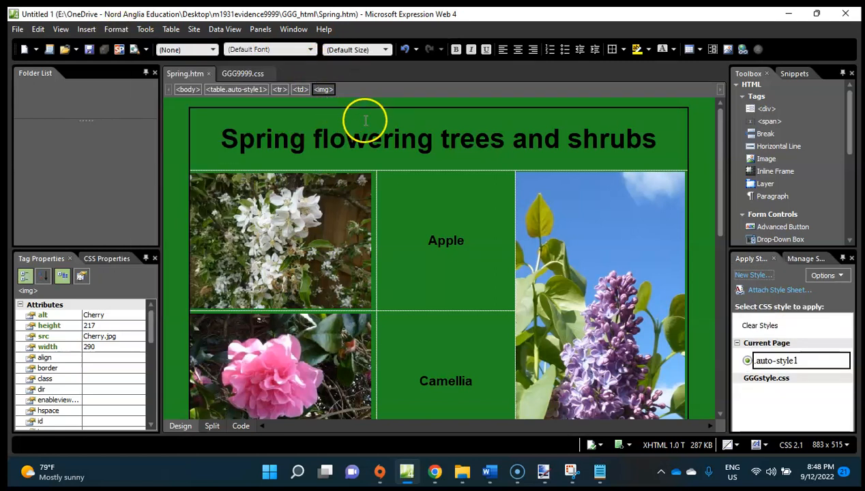
click(116, 30)
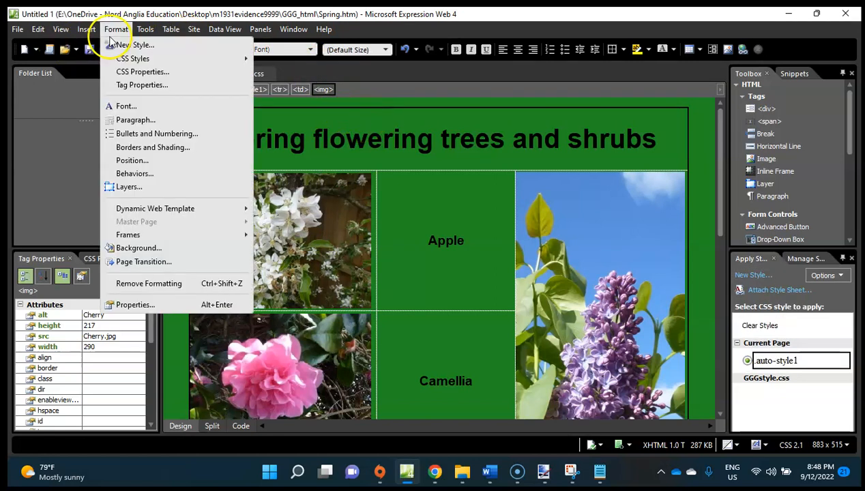
mouse_move(241, 60)
click(304, 90)
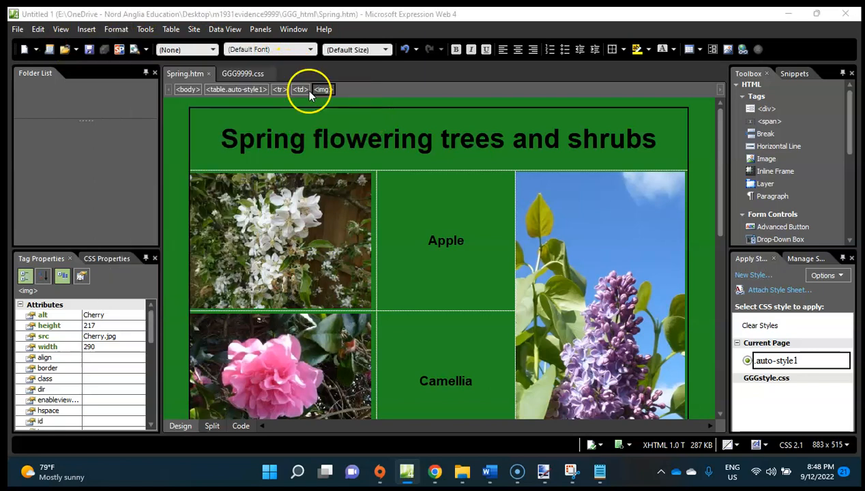
click(517, 210)
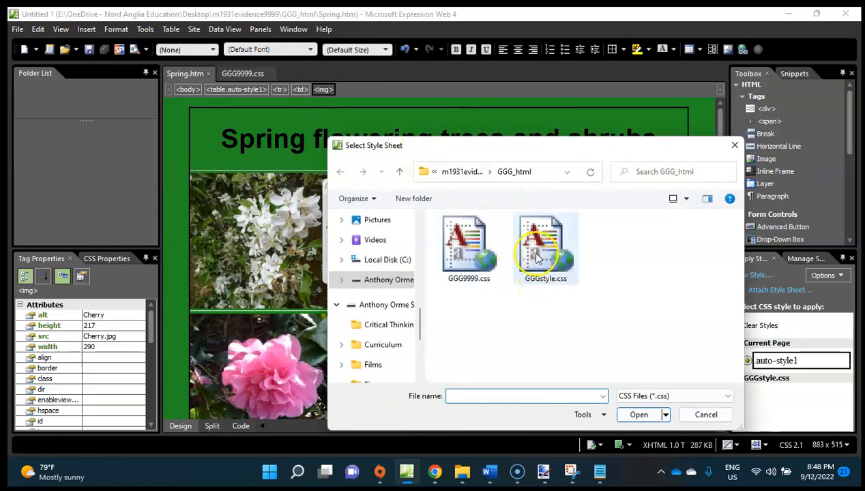
double_click(470, 251)
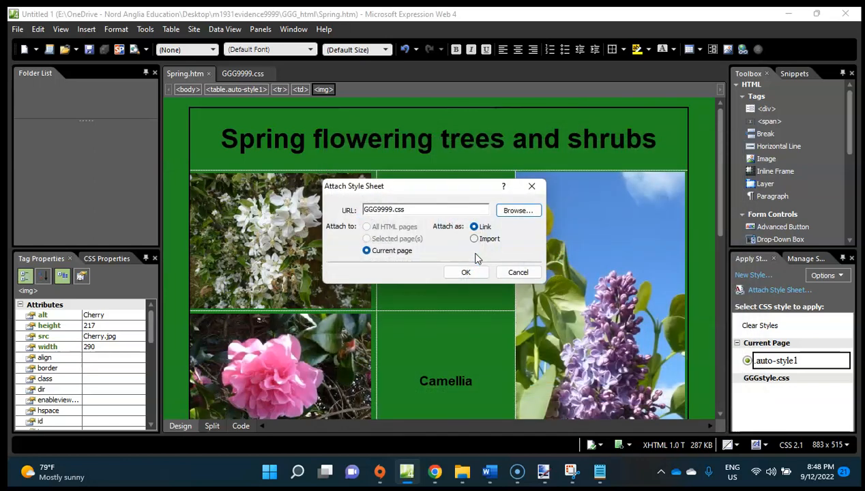
click(466, 272)
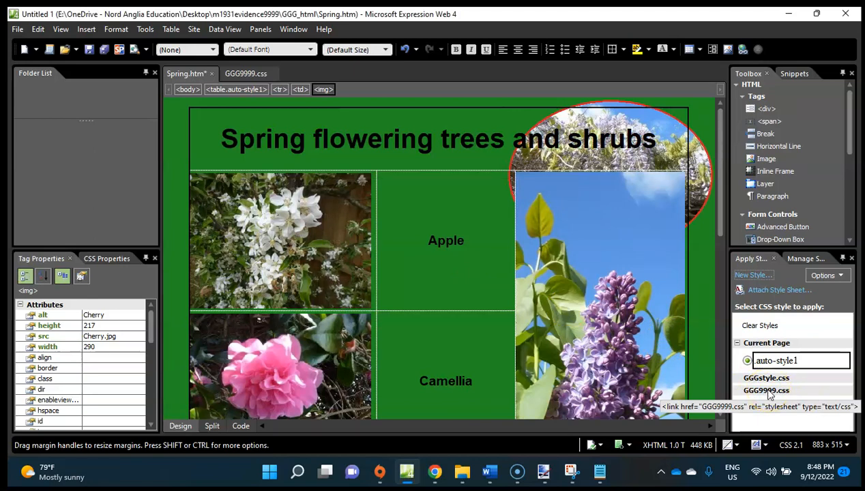
Check question 14's stylesheet priority requirement in Chrome, then return to Expression Web and inspect the GGG9999.css entry among the page's managed styles.
click(433, 470)
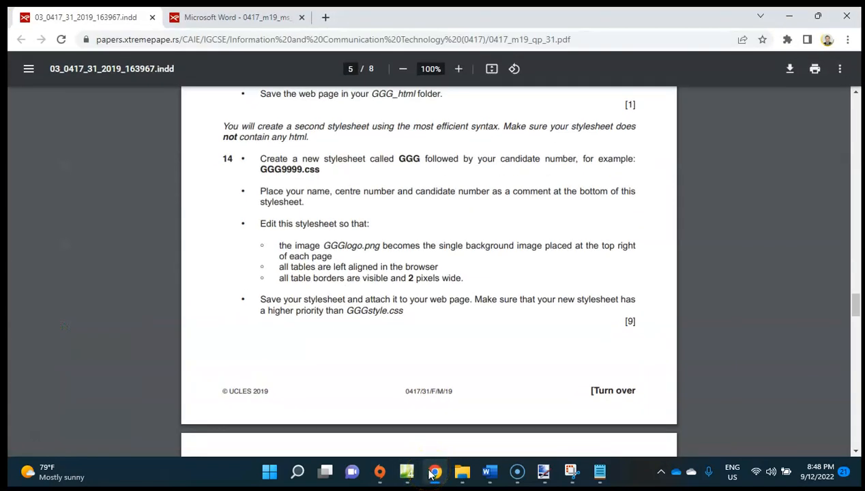
click(433, 471)
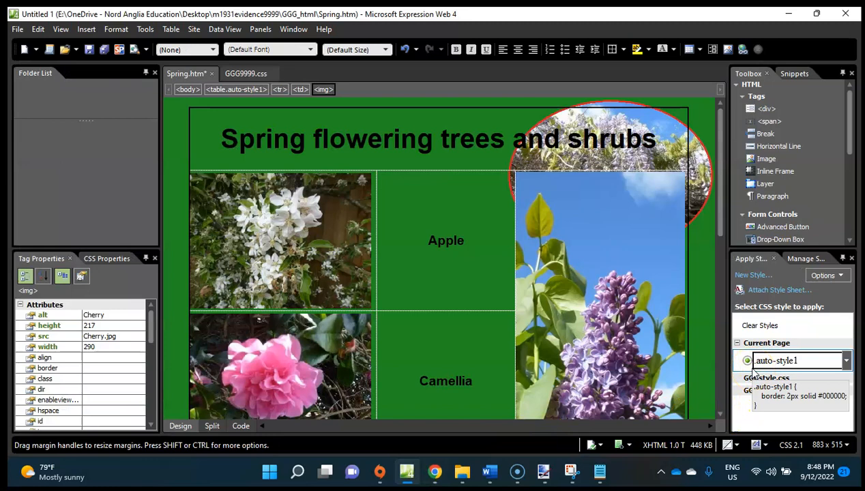
click(116, 30)
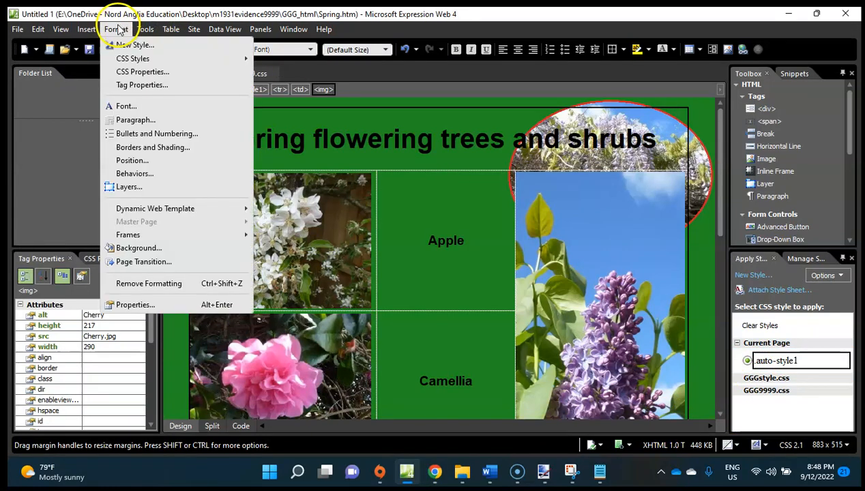
mouse_move(171, 61)
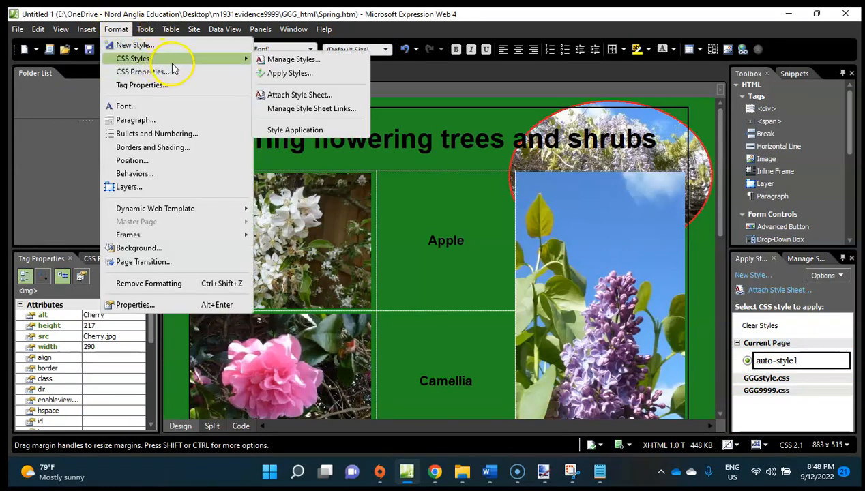
click(317, 62)
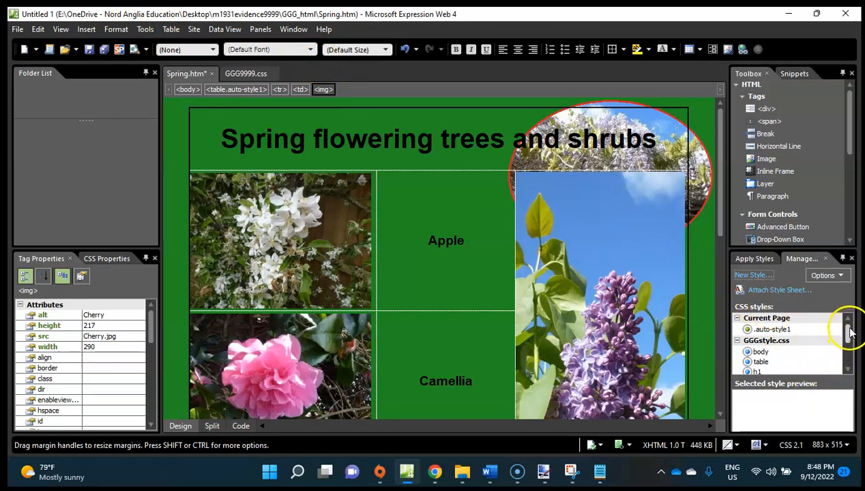
drag(849, 332, 849, 351)
click(772, 346)
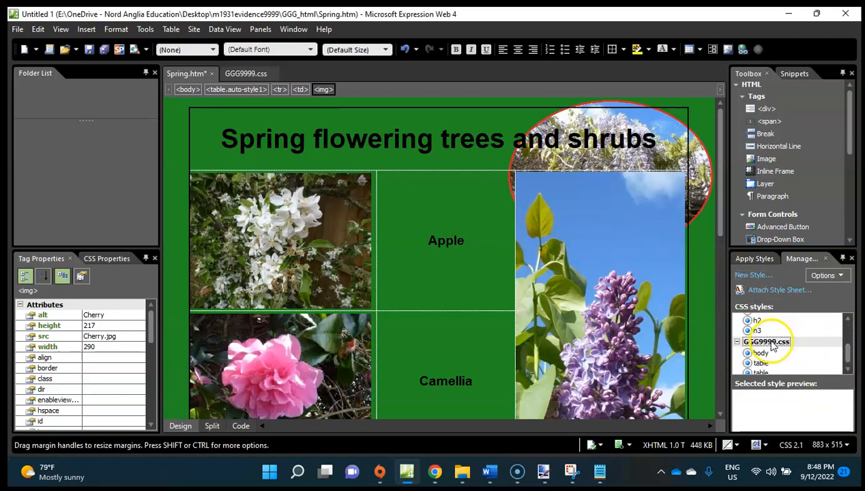
click(770, 342)
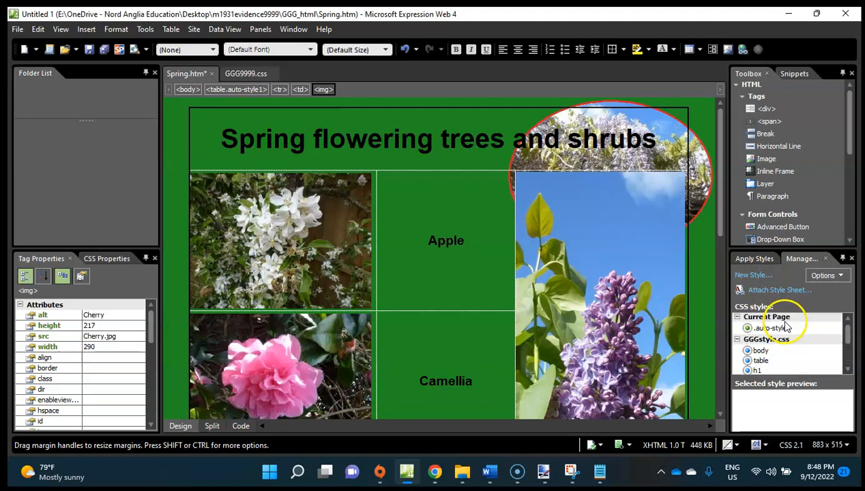
Display the Style Application toolbar for Spring.htm.
click(113, 30)
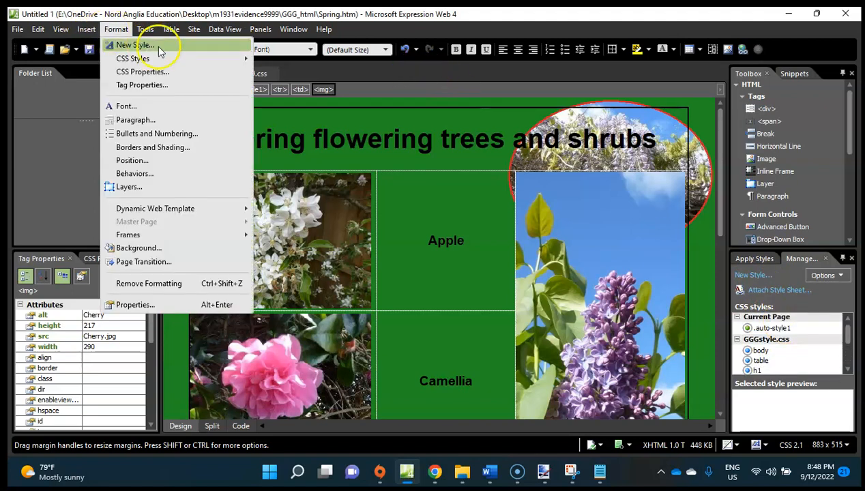
mouse_move(197, 64)
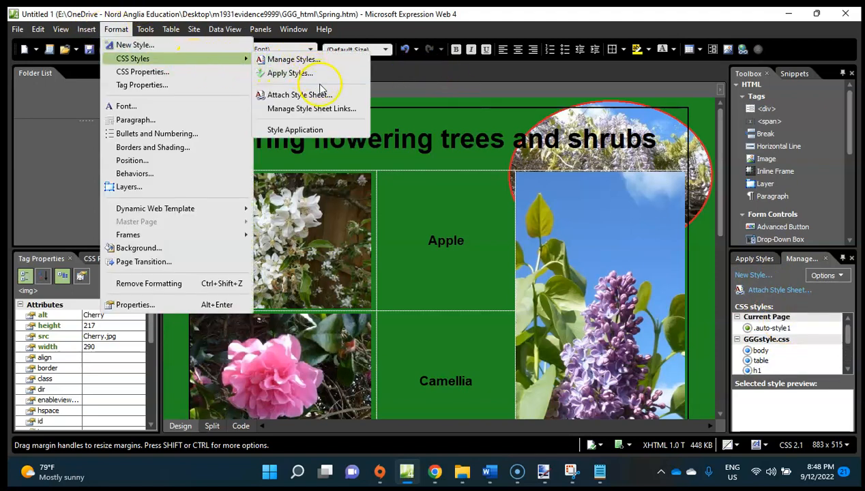
click(320, 130)
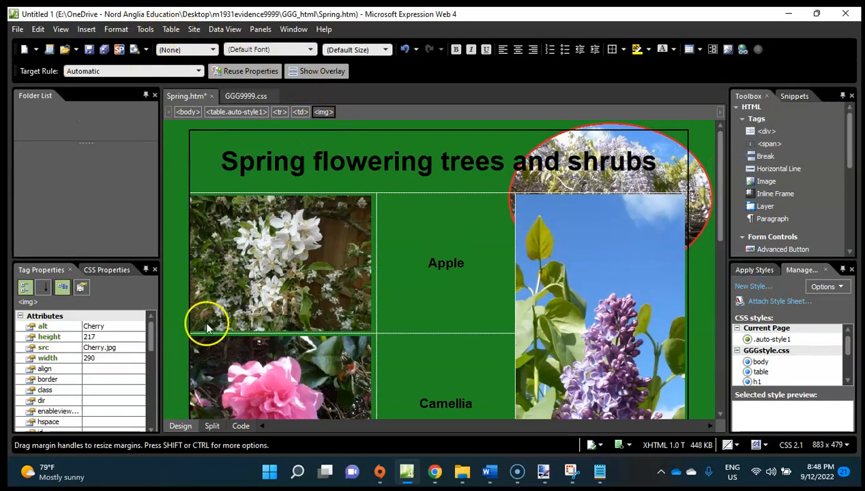
In Spring.htm's code, move the GGG9999.css link line above the GGGstyle.css link, to line 13, and save the page.
click(240, 426)
scroll(353, 273, up, 8)
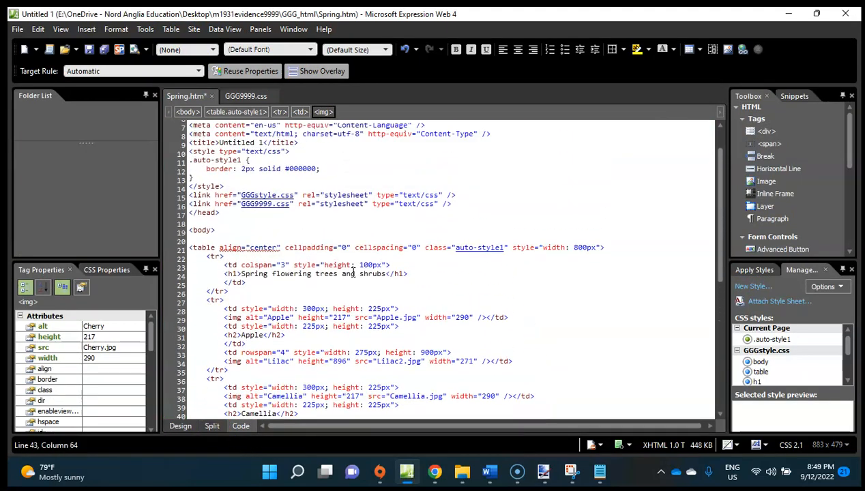
drag(458, 240, 189, 241)
key(ctrl+c)
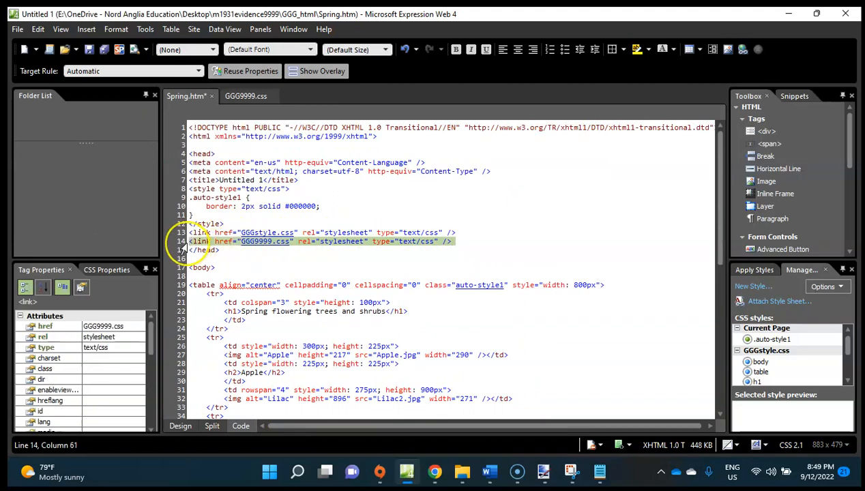
key(Delete)
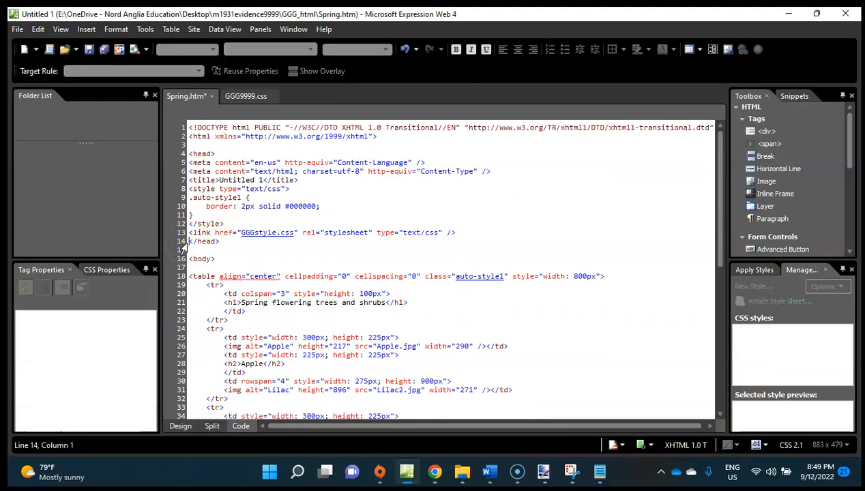
key(Return)
key(ctrl+v)
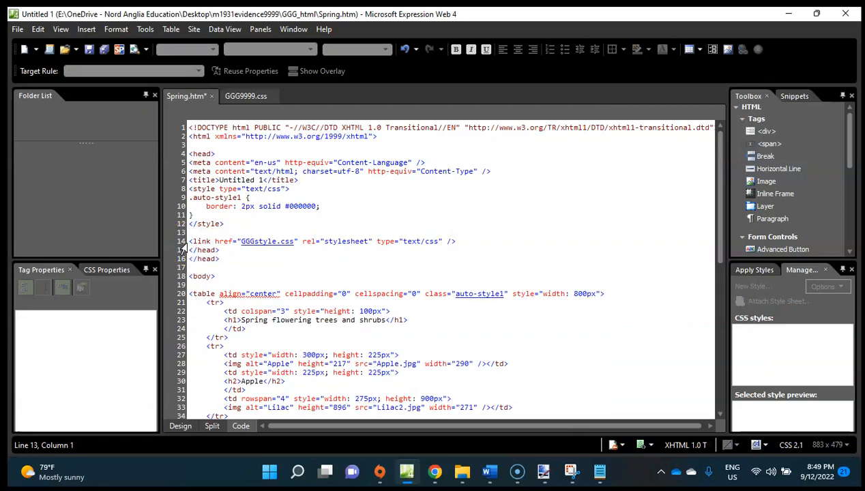
key(BackSpace)
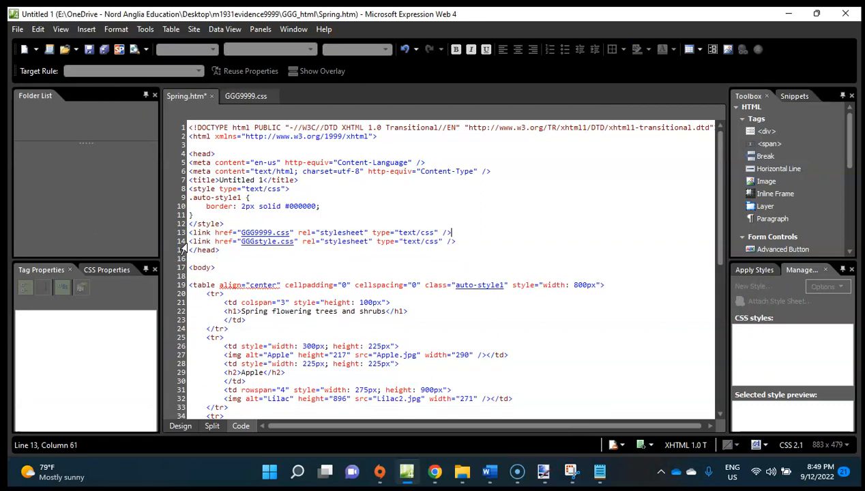
key(ctrl+s)
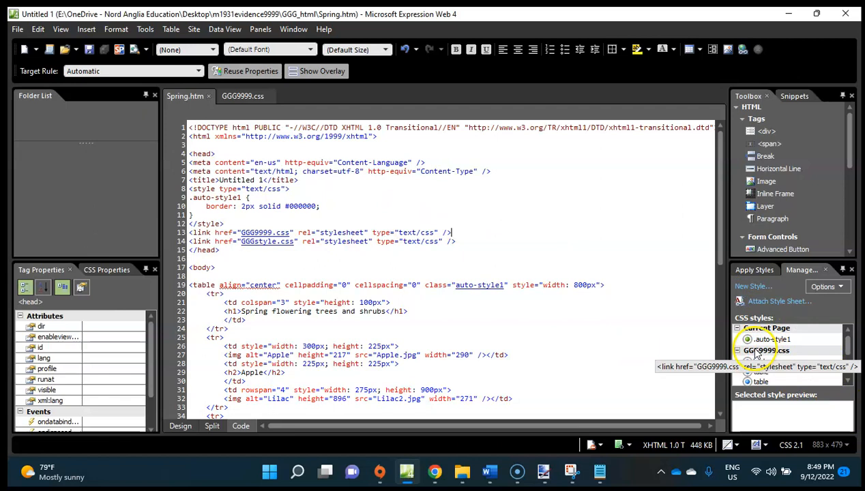
Check the stylesheet order in the managed styles and view Spring.htm in Design view.
scroll(775, 384, down, 1)
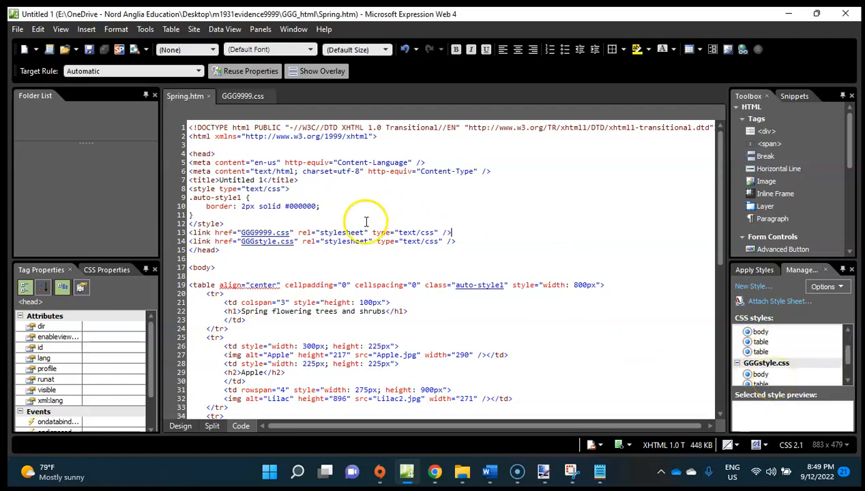
click(180, 426)
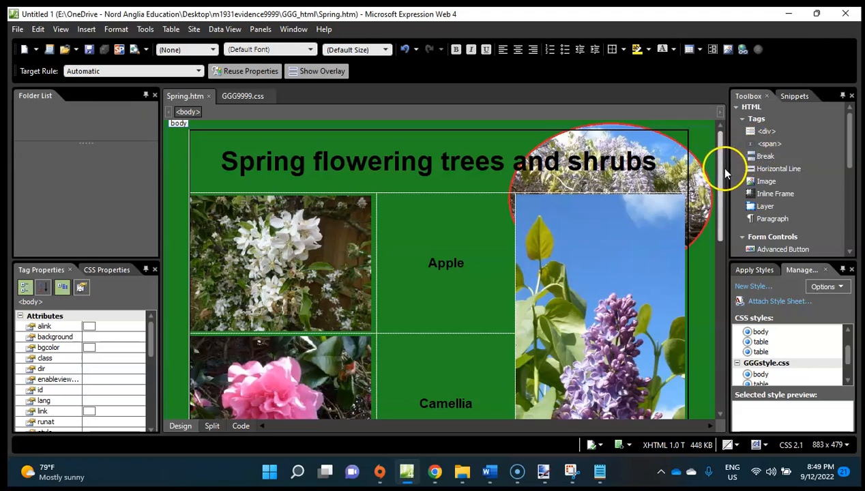
drag(724, 170, 689, 139)
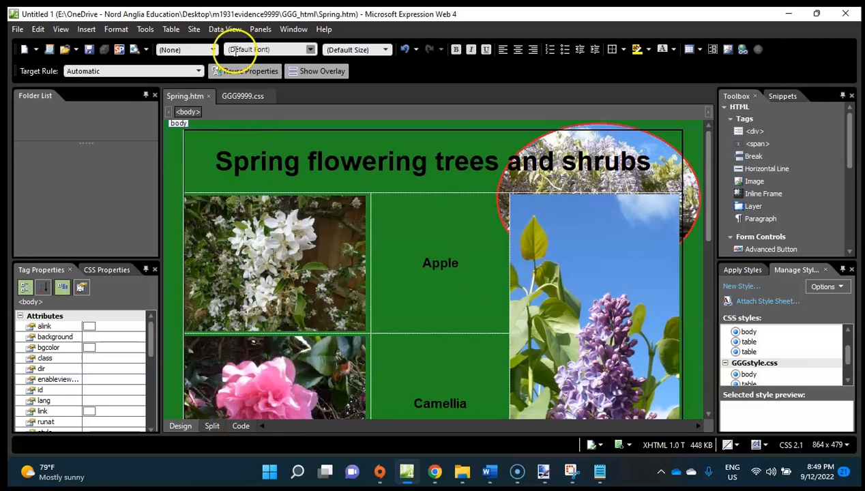
In GGG9999.css, create a td style with a solid border 2 px wide on all sides.
click(232, 97)
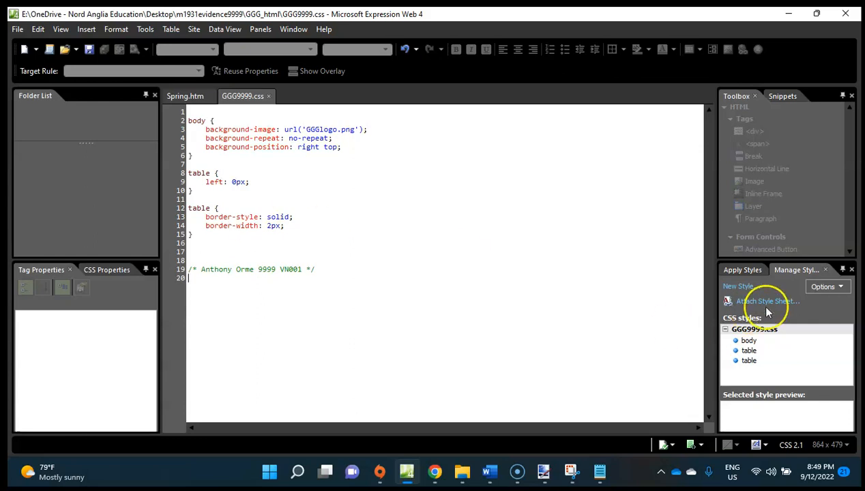
click(743, 286)
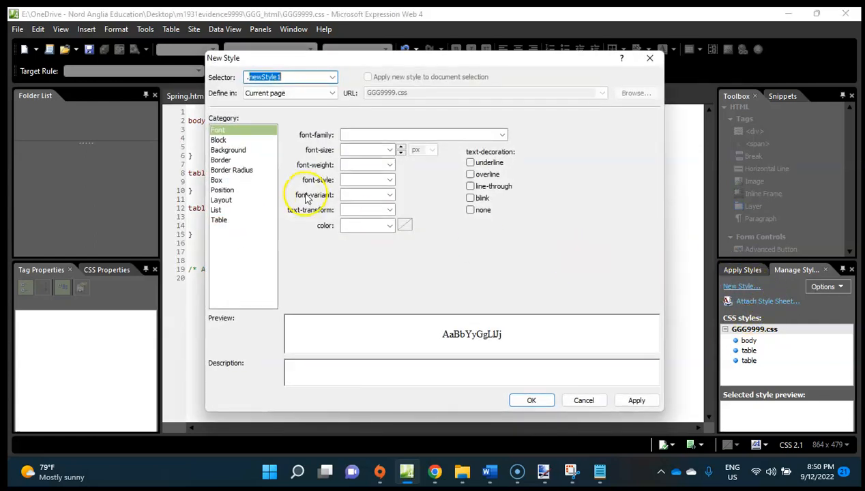
click(332, 77)
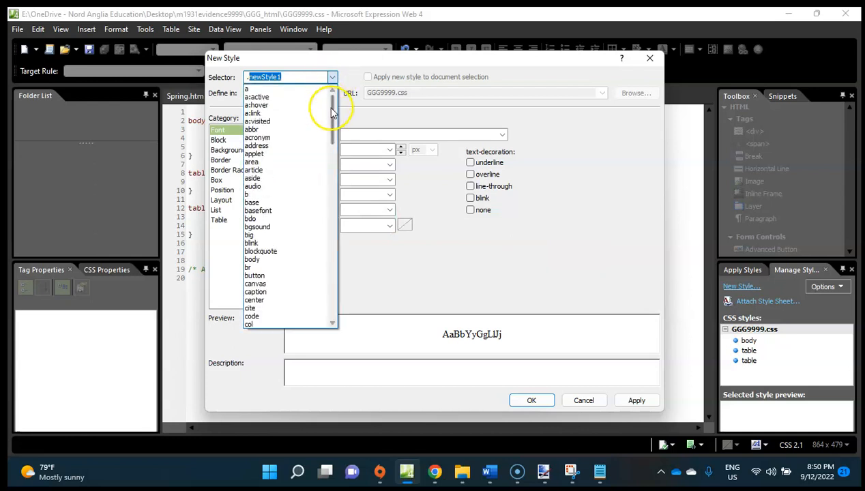
drag(332, 116, 332, 283)
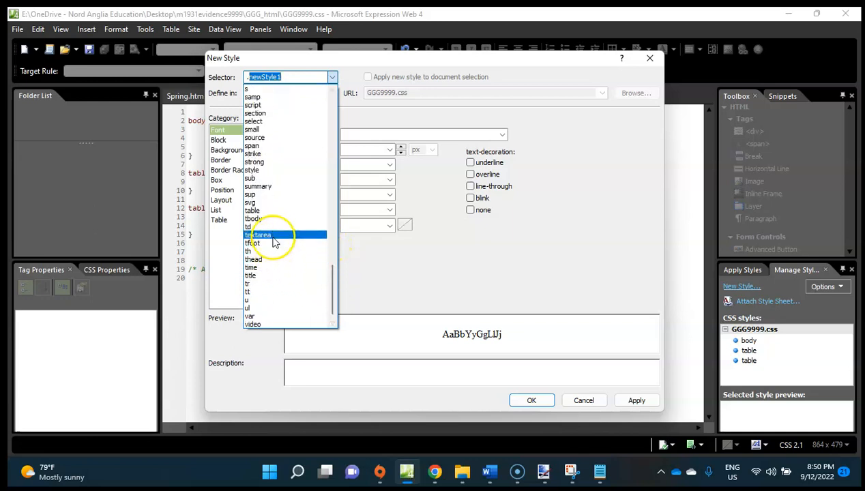
click(272, 236)
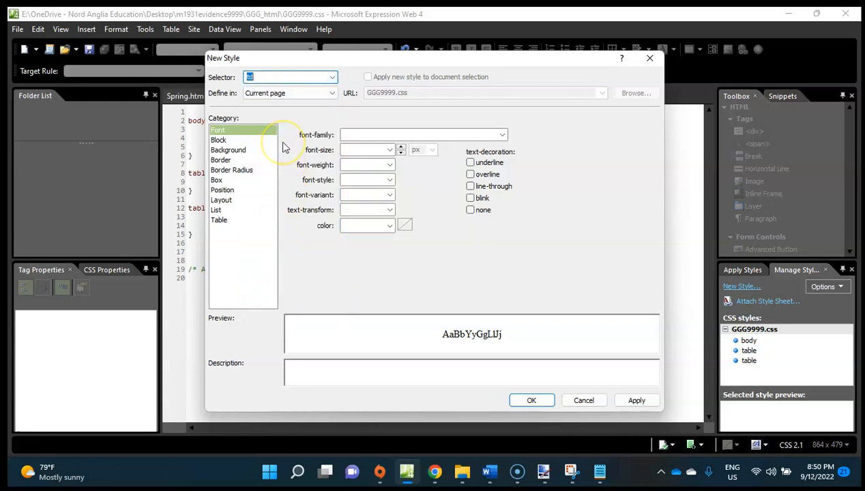
click(225, 160)
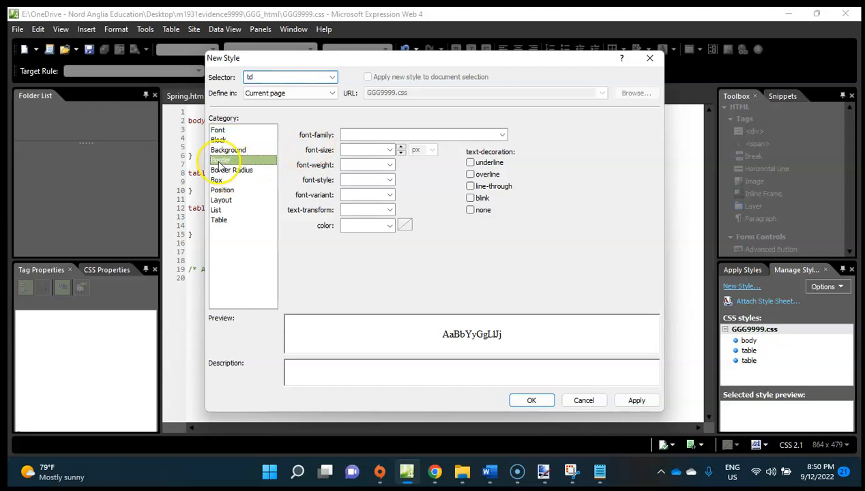
click(366, 156)
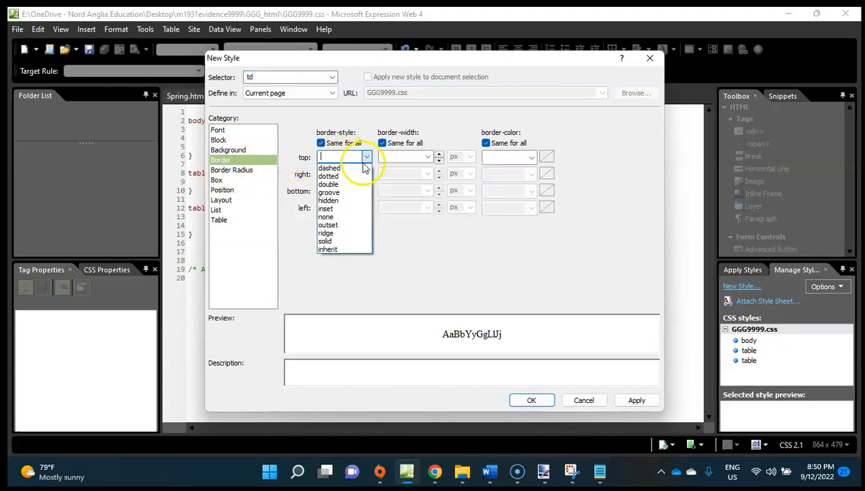
click(344, 232)
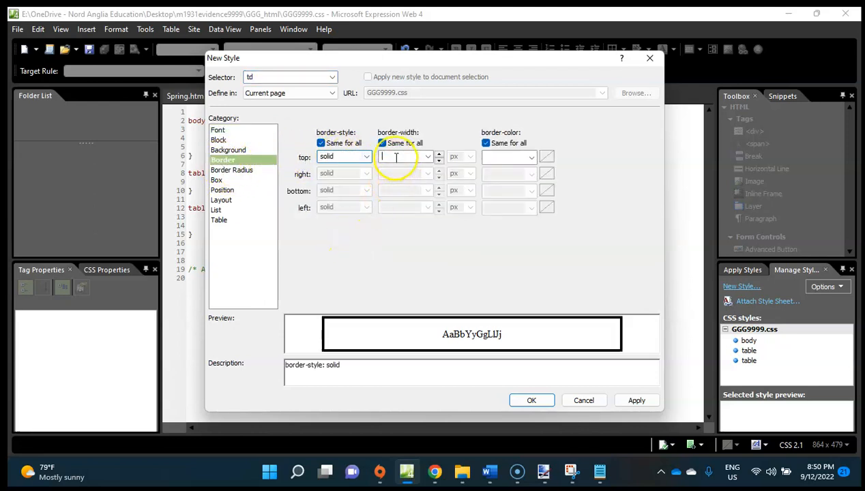
click(521, 400)
Move the td rule in GGG9999.css directly below the last table rule, above the closing comment, and save the stylesheet.
drag(205, 305, 179, 285)
key(ctrl+x)
click(188, 239)
key(ctrl+v)
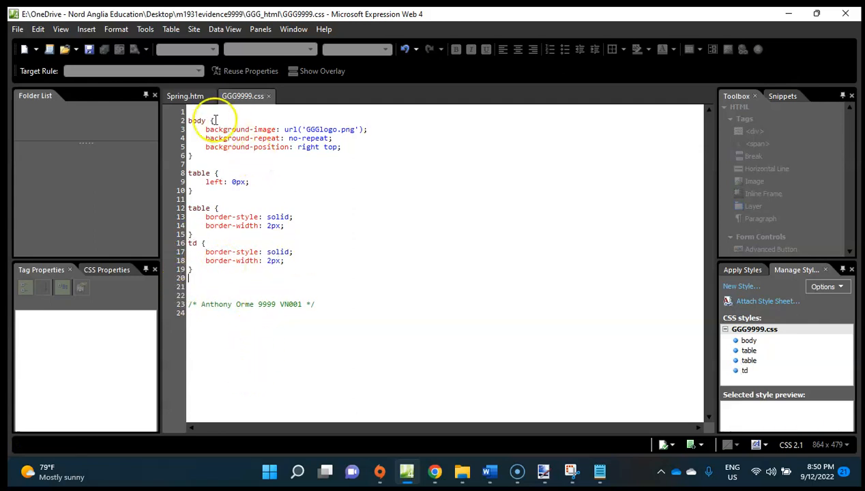
View the borders in Spring.htm, then switch to Chrome and read the browser display and Evidence 4 requirements in the exam paper.
click(186, 97)
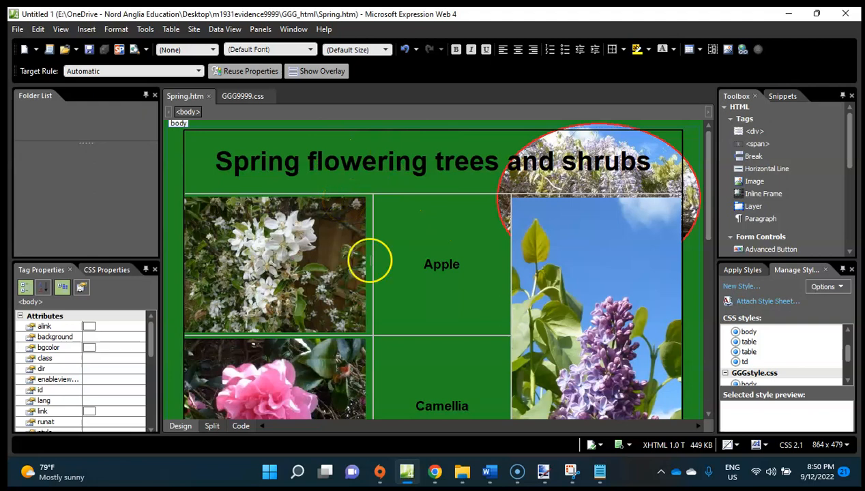
mouse_move(463, 476)
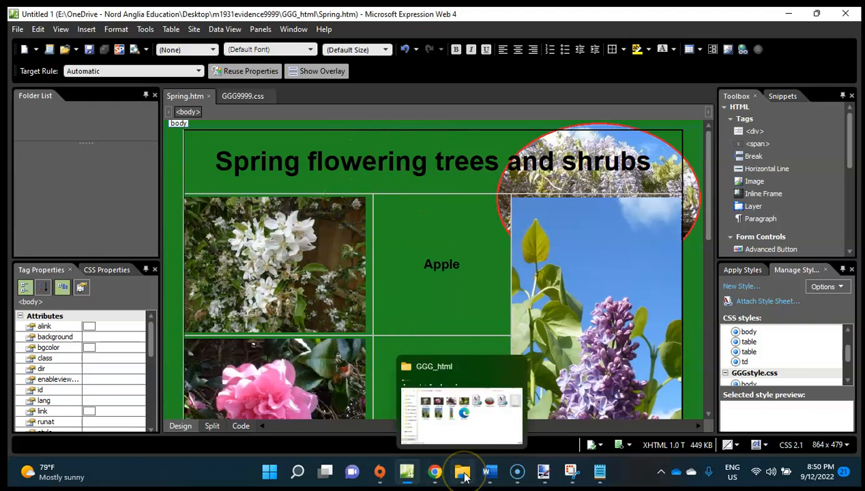
click(437, 472)
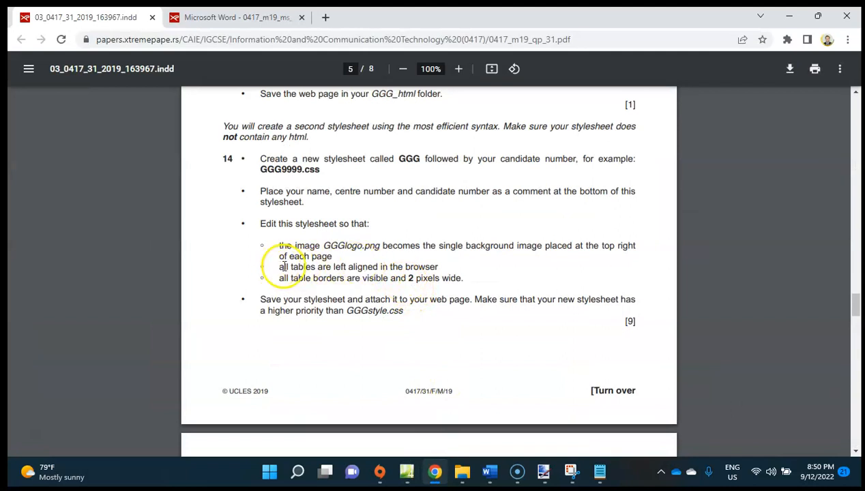
scroll(454, 299, down, 3)
scroll(455, 300, down, 3)
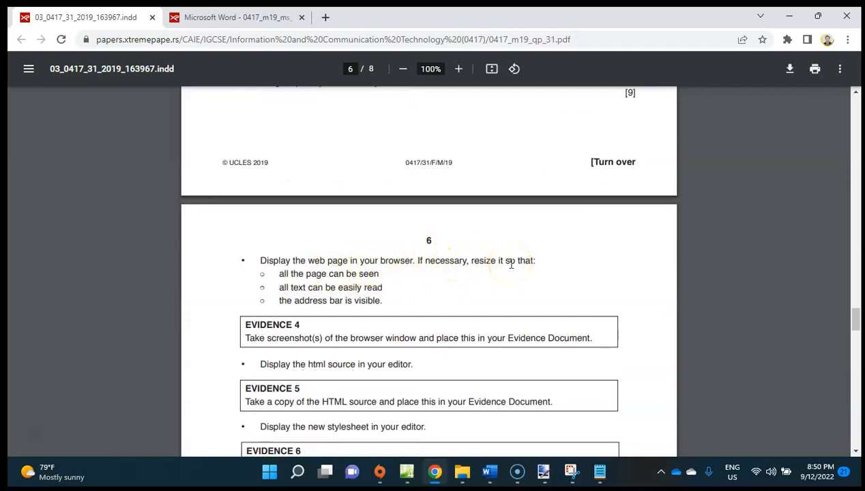
Open Spring.htm from the GGG_html folder in Microsoft Edge and review the whole page, including its table alignment and borders.
click(408, 472)
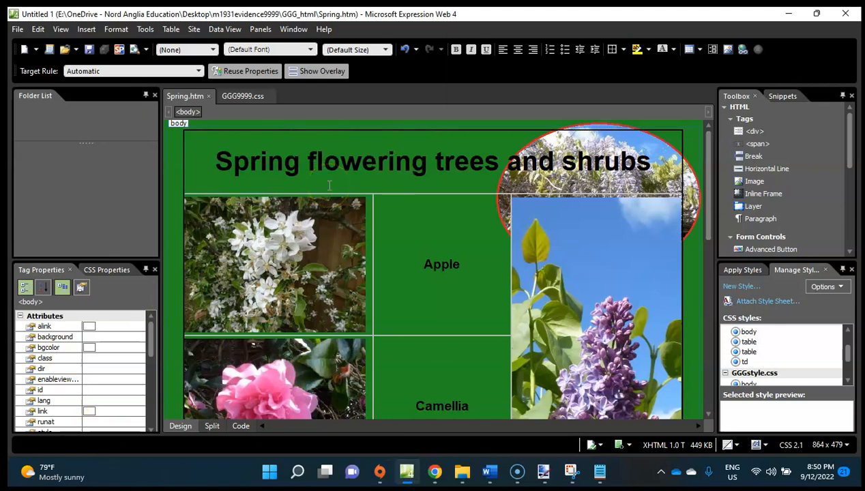
click(462, 471)
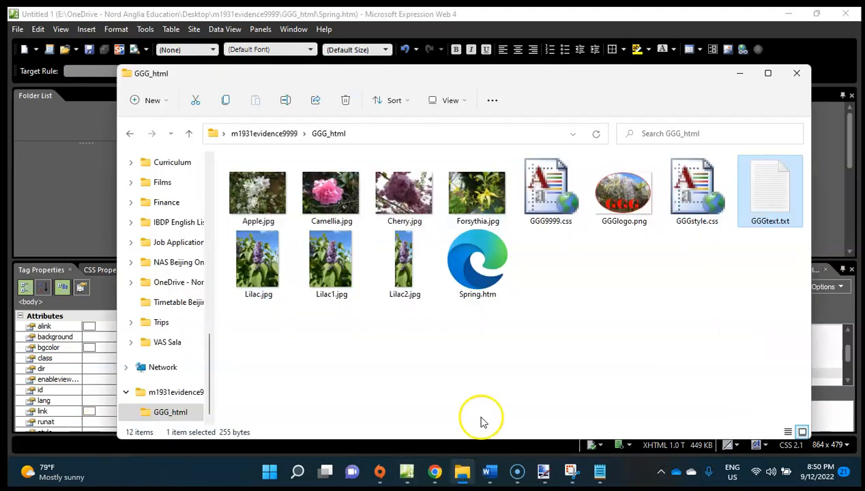
double_click(477, 265)
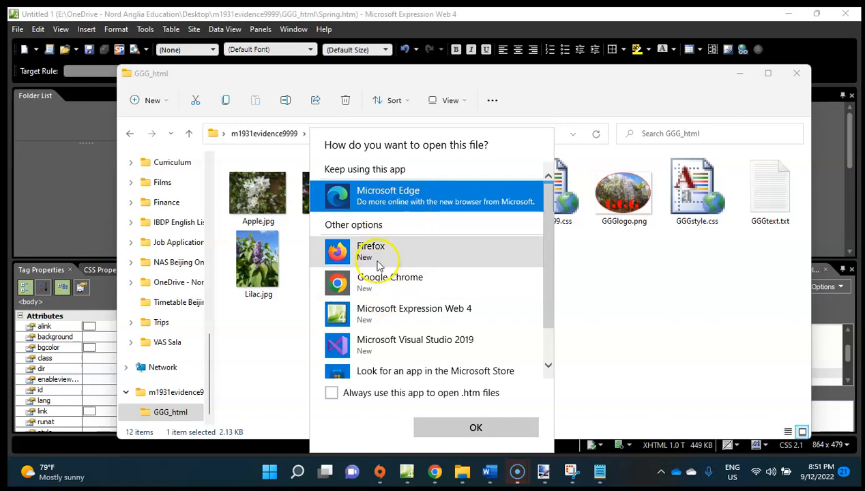
click(386, 196)
click(386, 196)
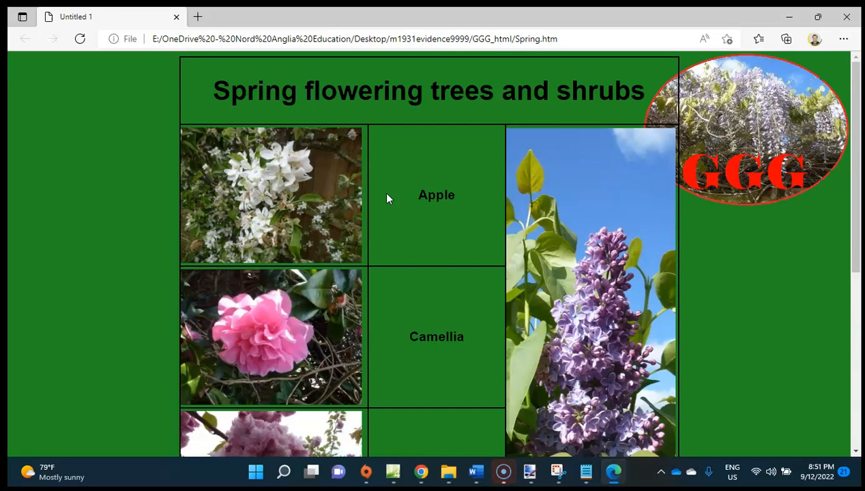
scroll(386, 198, down, 5)
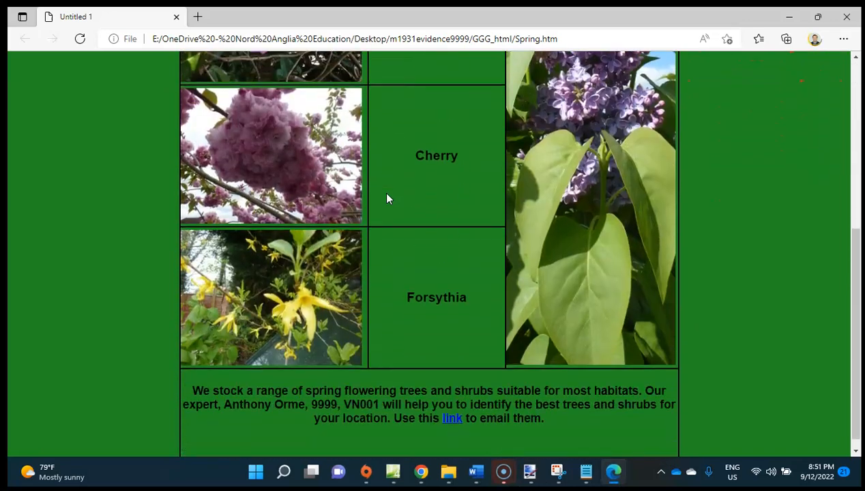
scroll(386, 198, up, 5)
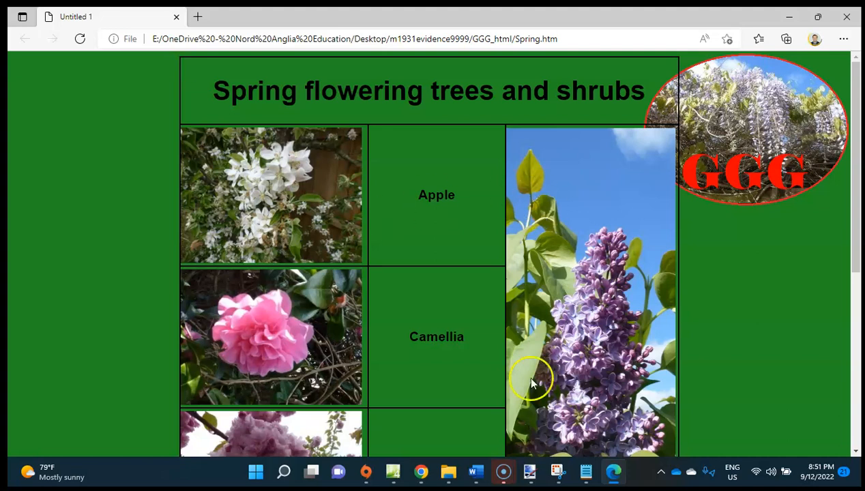
Recheck question 14's stylesheet requirements in the Chrome exam paper, then return to Expression Web.
click(420, 478)
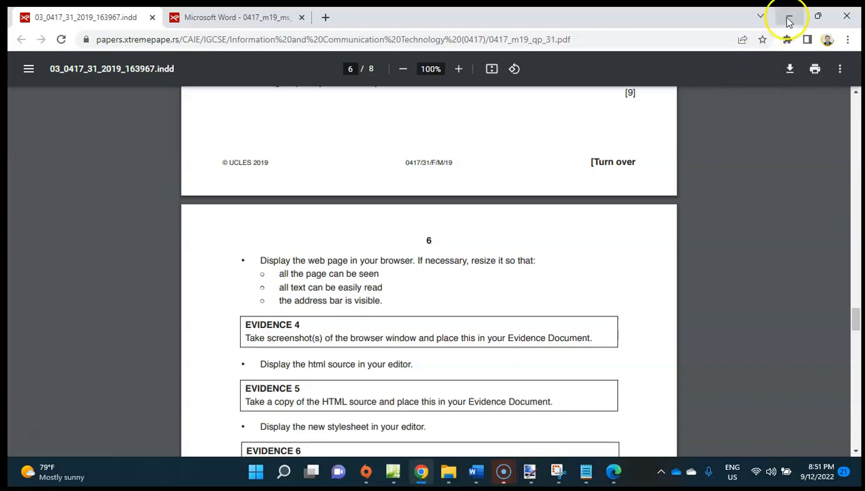
scroll(564, 183, up, 5)
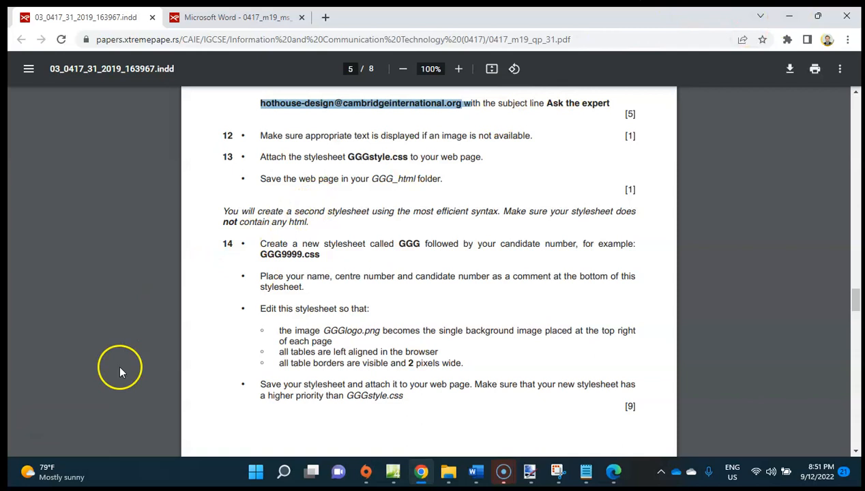
mouse_move(380, 471)
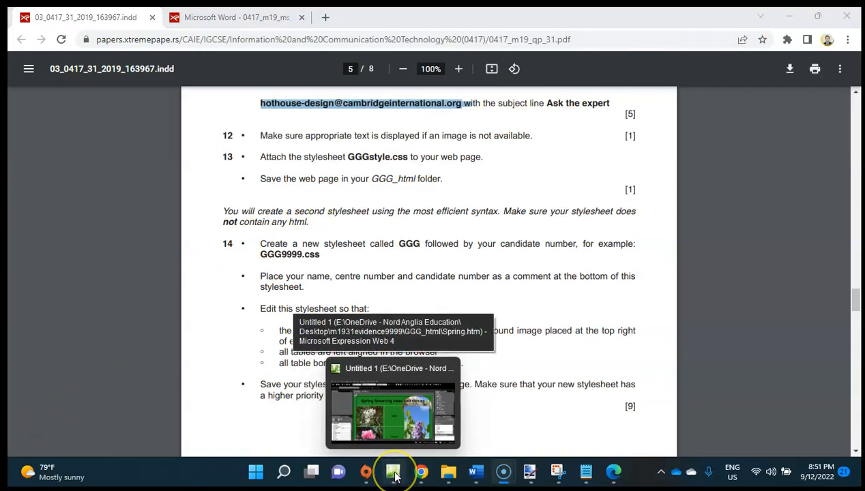
click(395, 474)
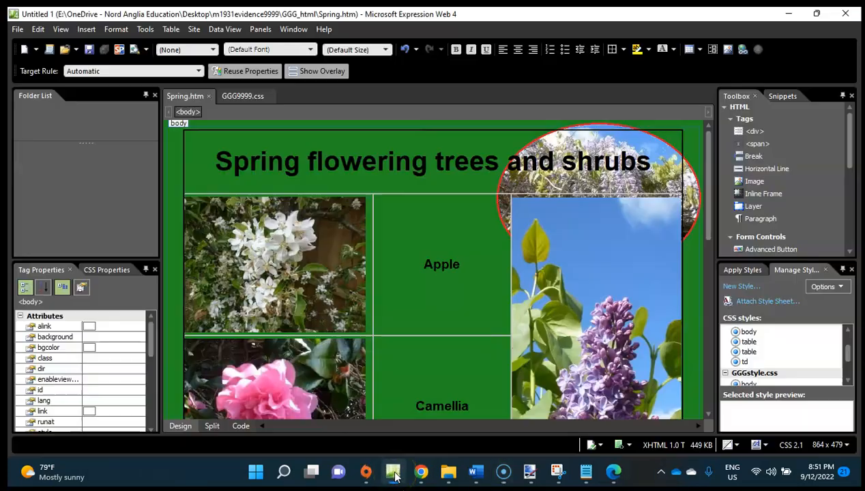
Delete the table rule containing left: 0px from GGG9999.css.
click(237, 97)
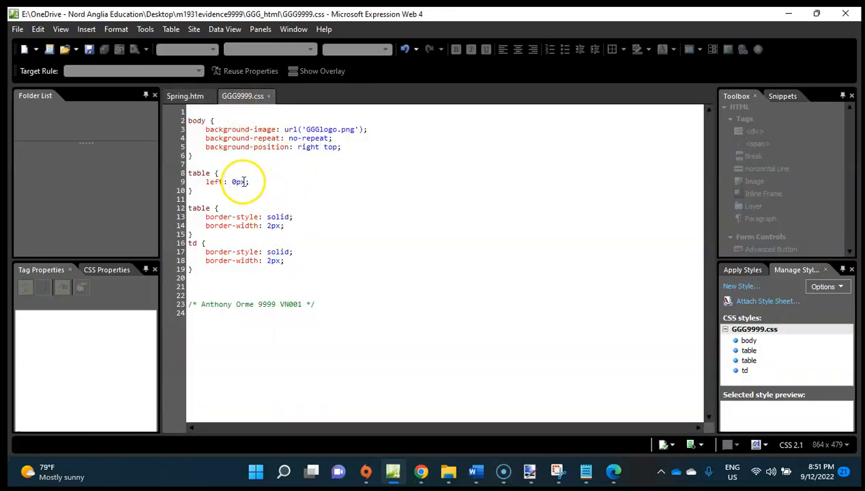
drag(199, 190, 179, 176)
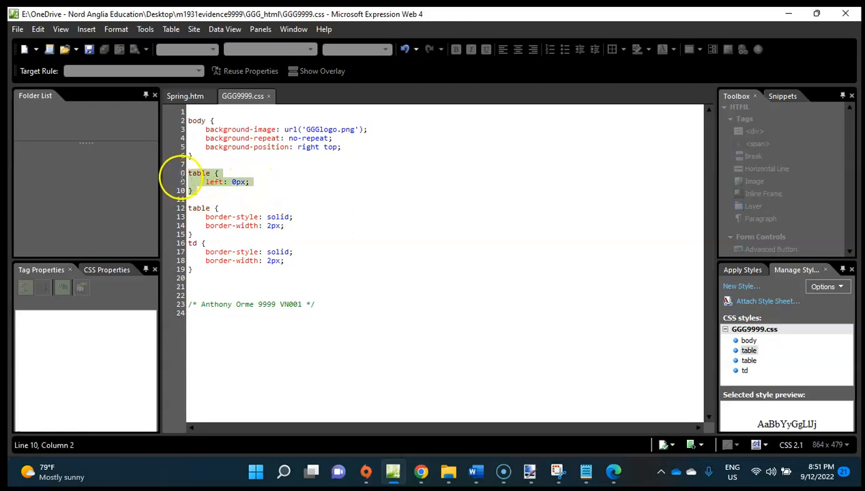
key(Delete)
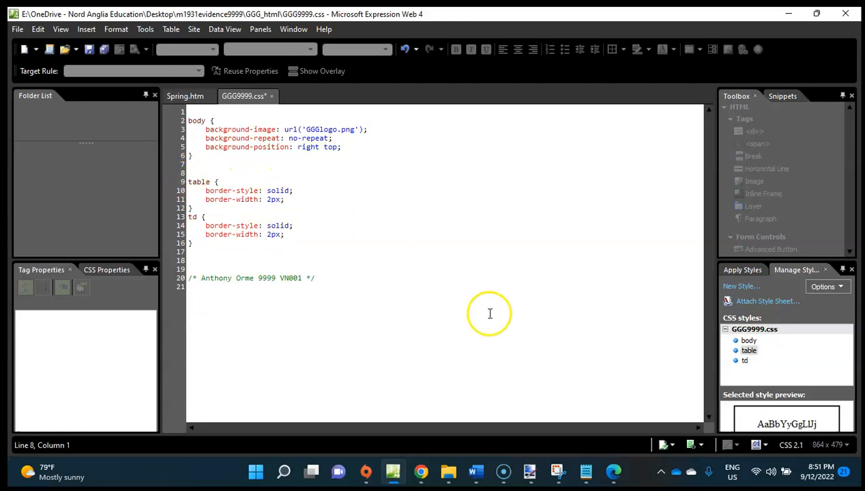
click(741, 287)
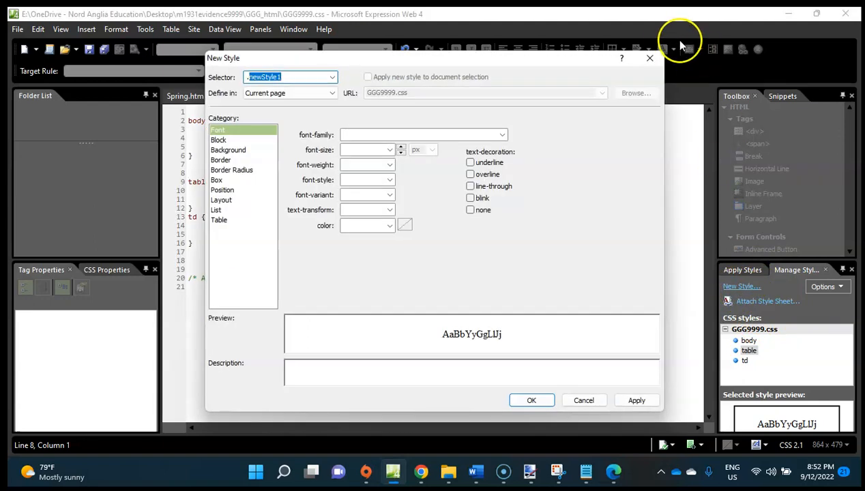
click(650, 58)
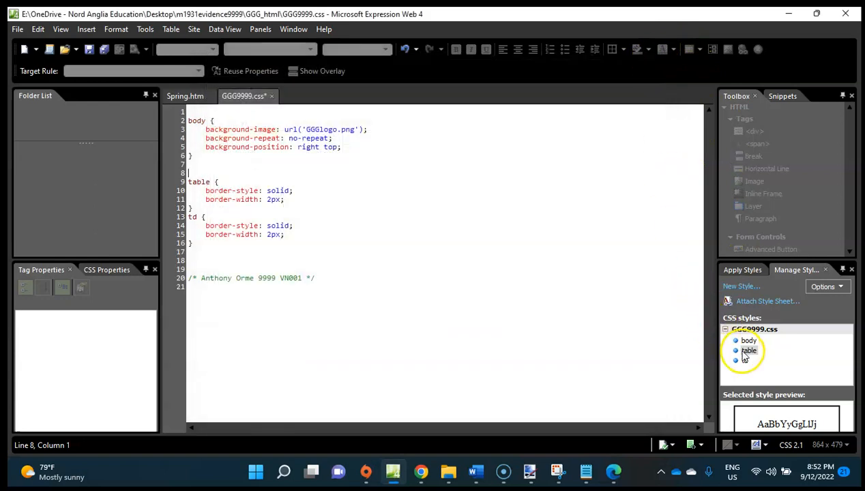
mouse_move(746, 356)
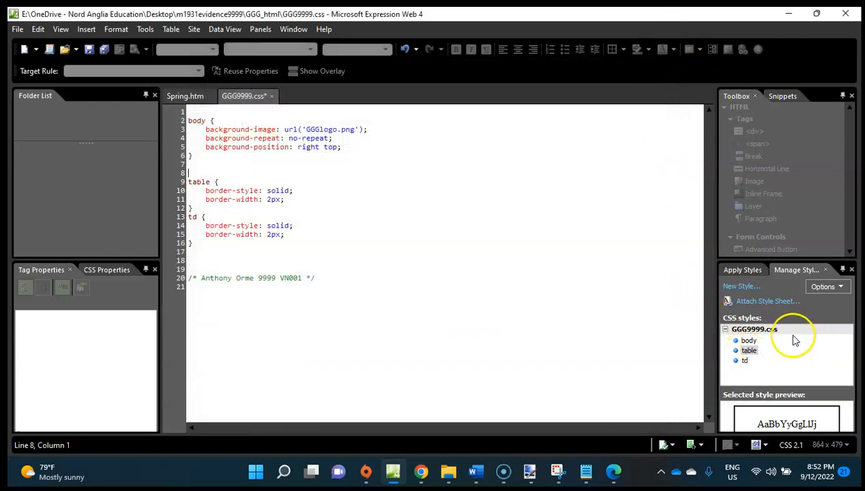
click(754, 354)
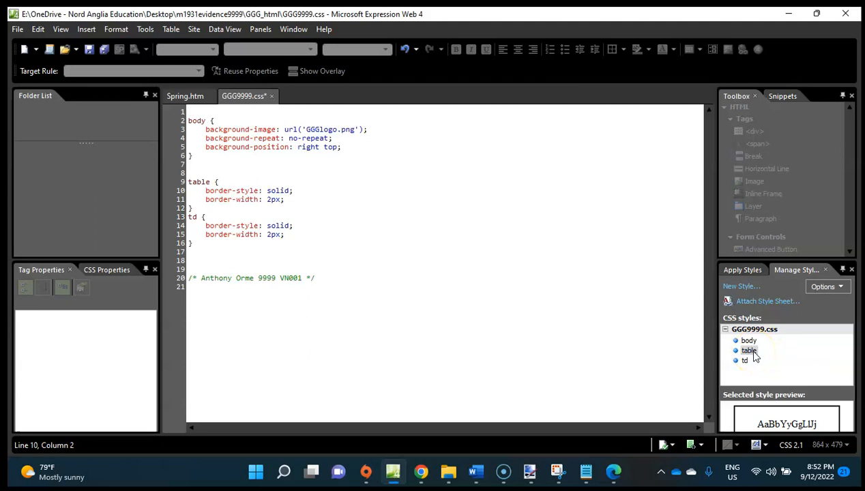
right_click(753, 354)
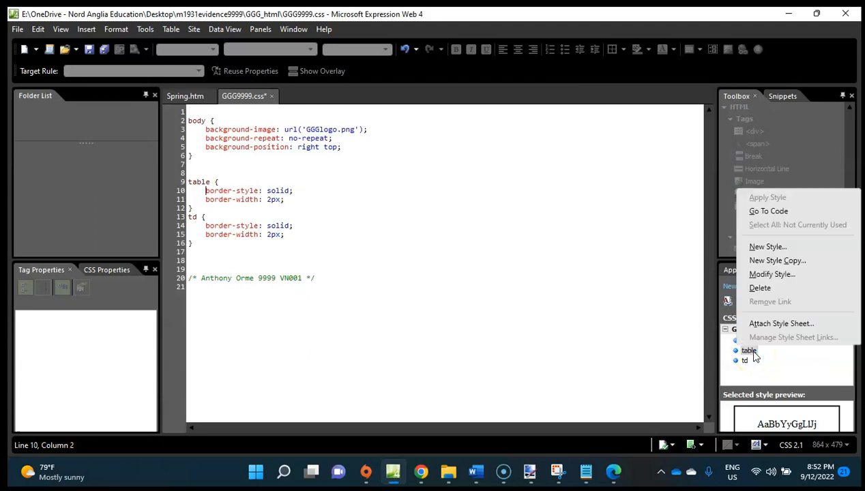
click(768, 380)
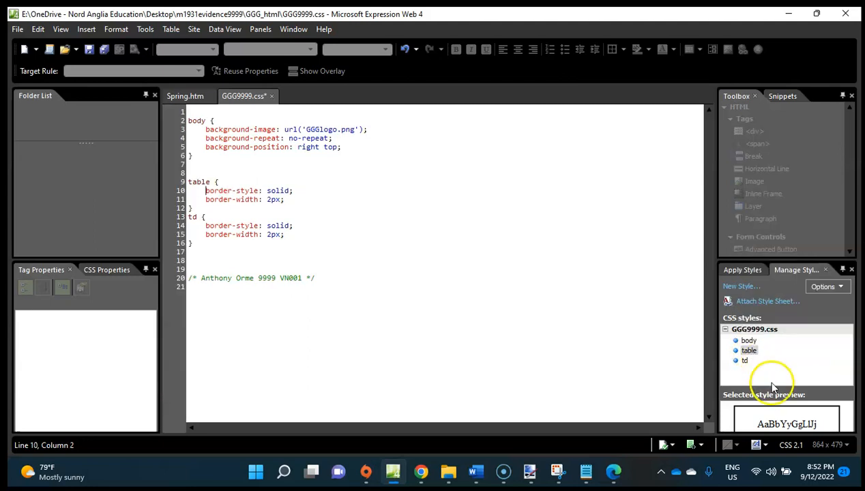
Modify the table style in GGG9999.css to give it a left margin of 0 px, and save the stylesheet.
click(745, 352)
right_click(748, 354)
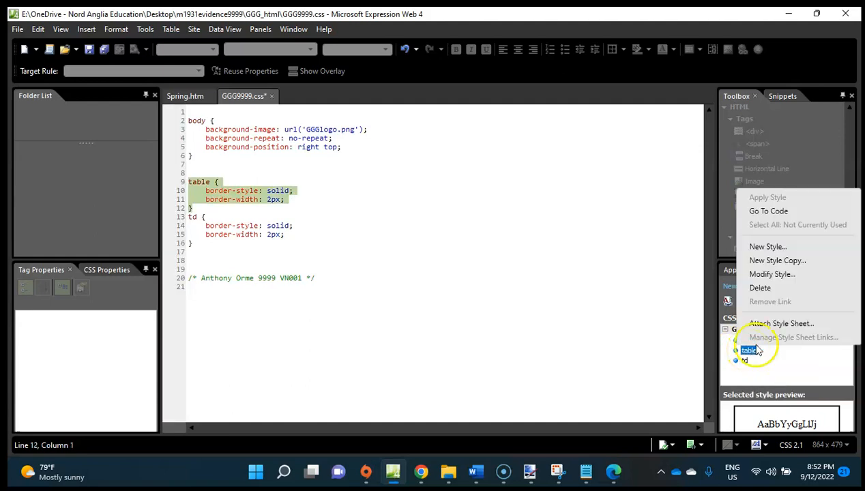
click(784, 273)
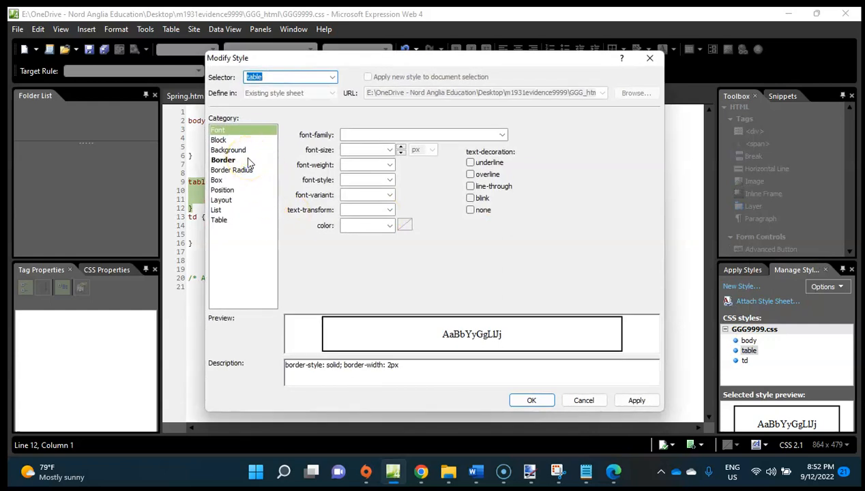
click(230, 171)
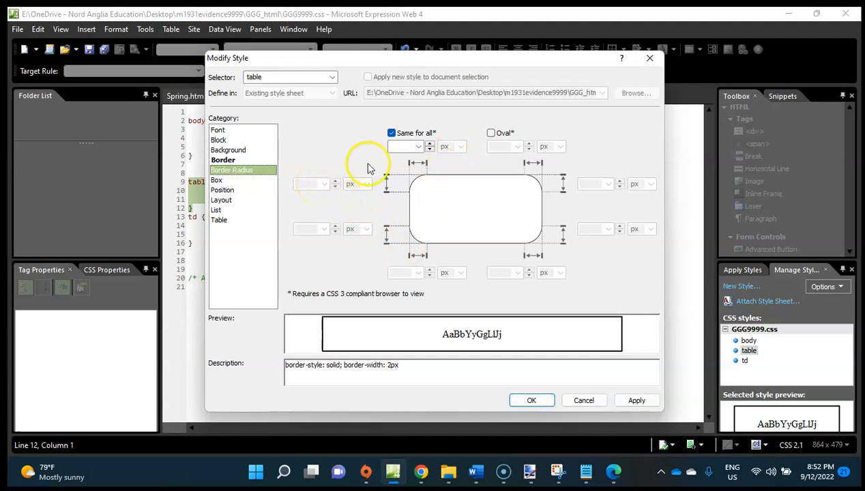
click(394, 134)
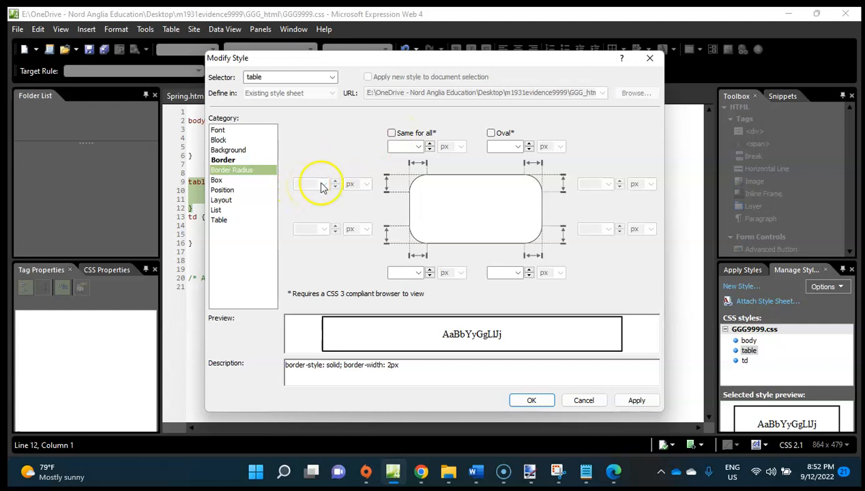
click(231, 180)
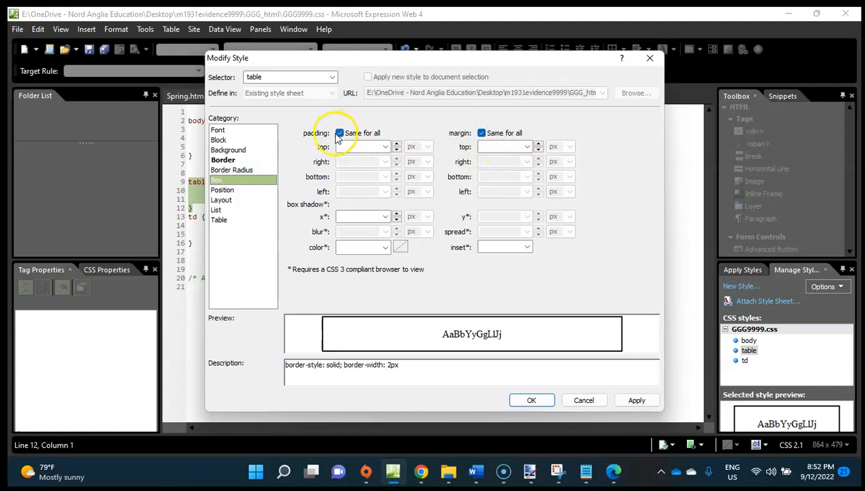
click(480, 133)
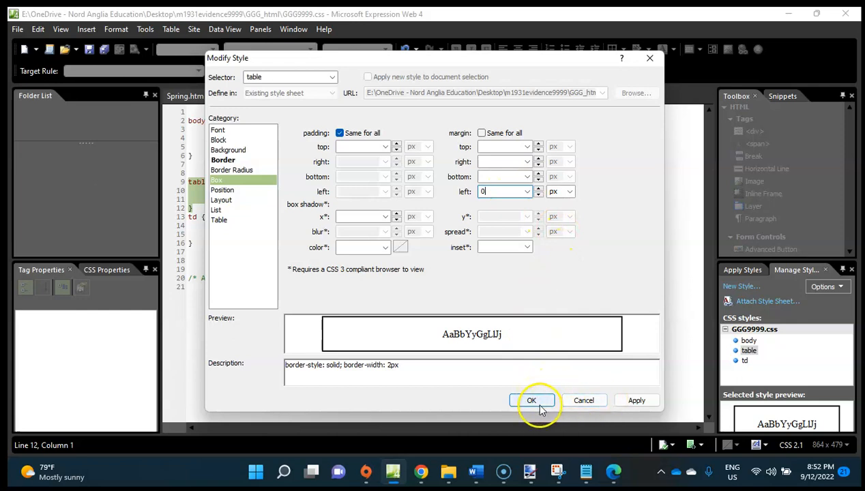
click(493, 161)
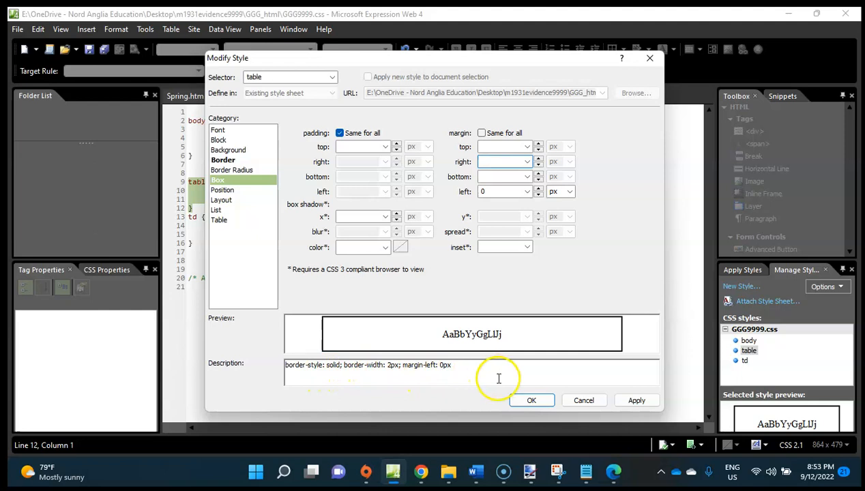
click(532, 401)
click(323, 278)
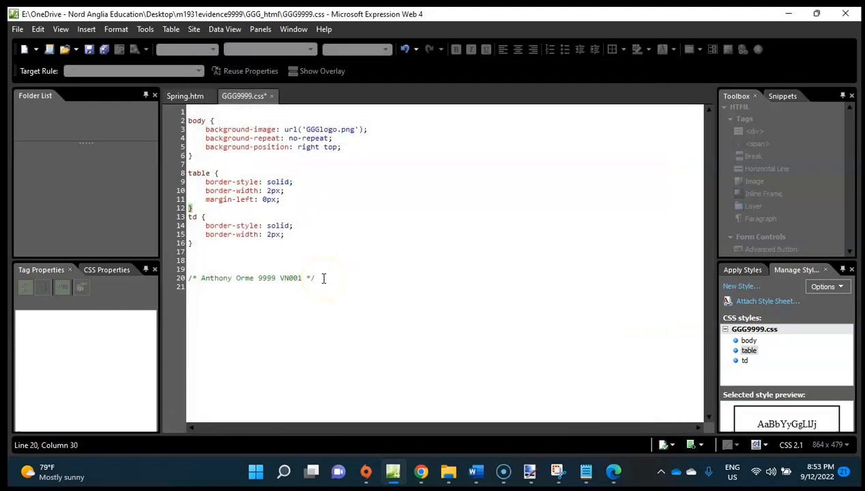
key(ctrl+s)
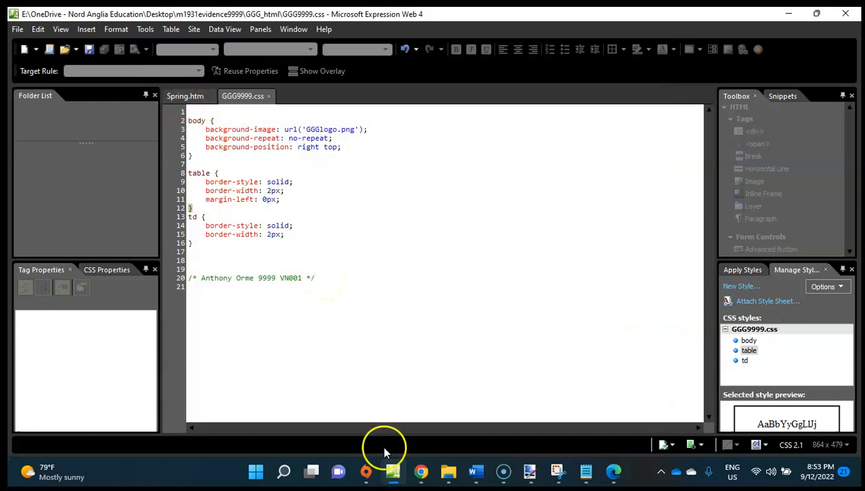
Switch to Microsoft Edge, reload Spring.htm to check the table alignment, and return to Expression Web.
click(612, 477)
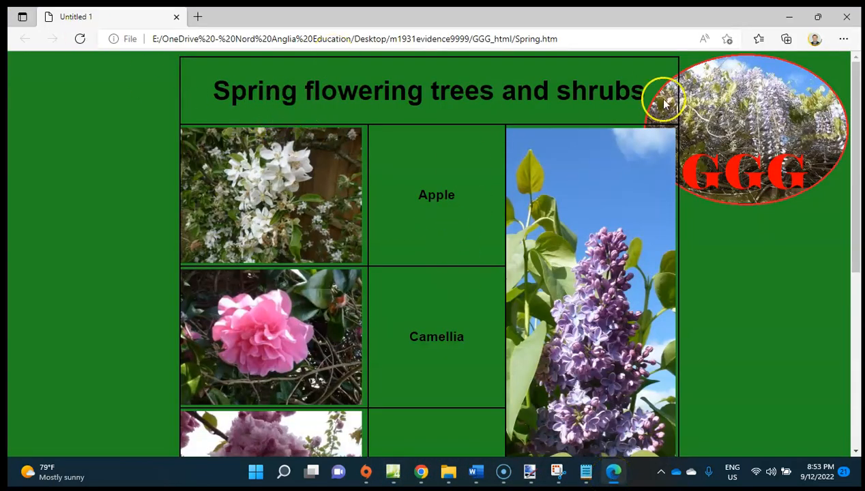
click(81, 40)
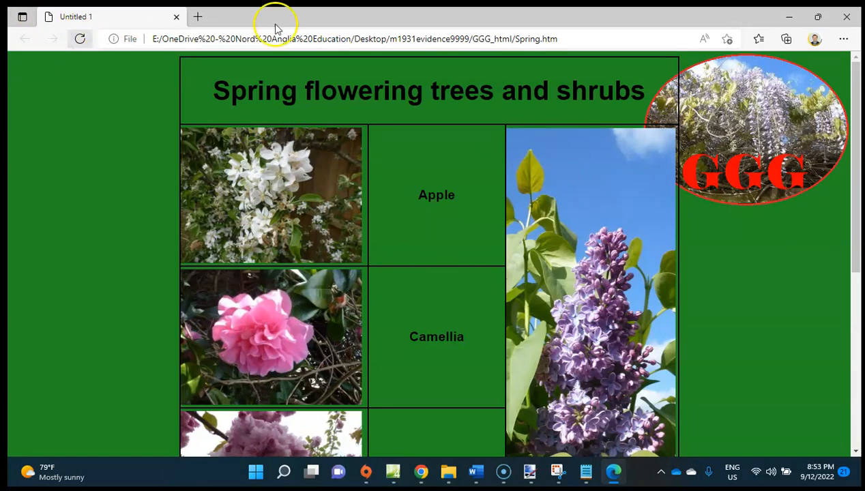
click(789, 17)
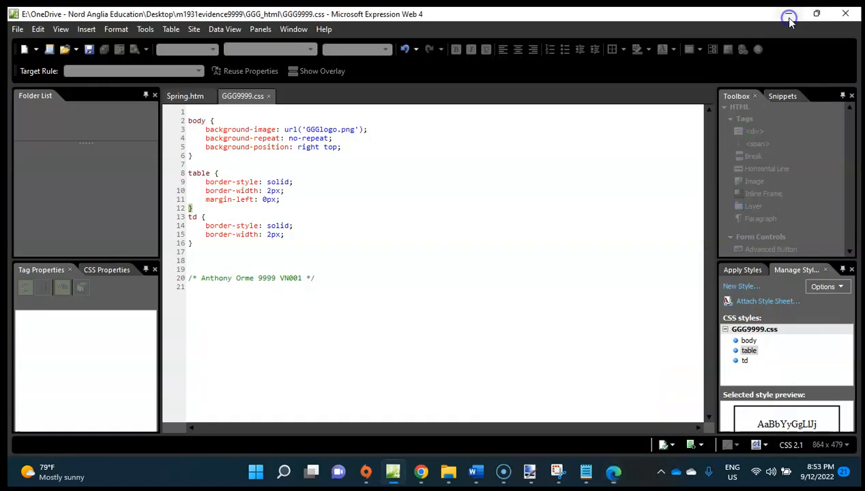
Open the table style of GGG9999.css for modification.
click(232, 234)
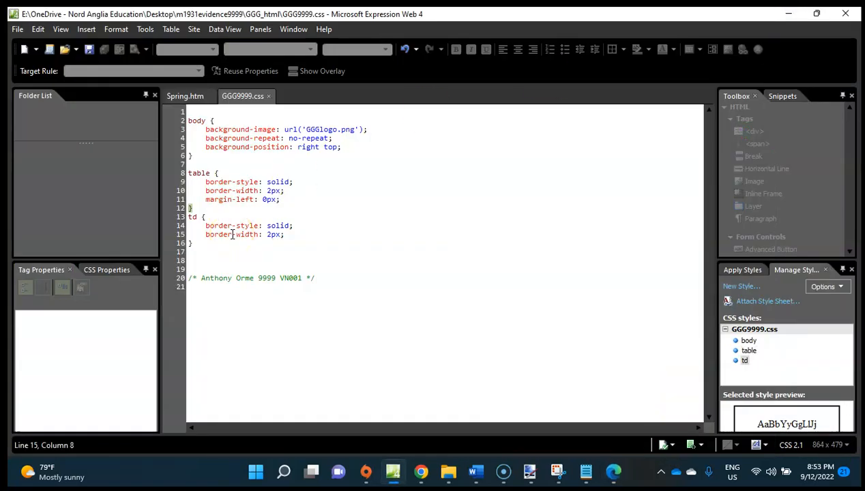
click(753, 364)
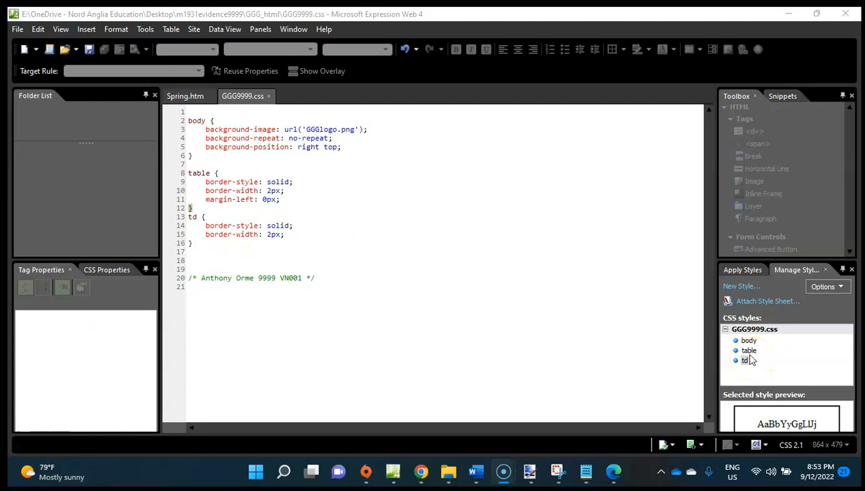
click(748, 355)
right_click(750, 360)
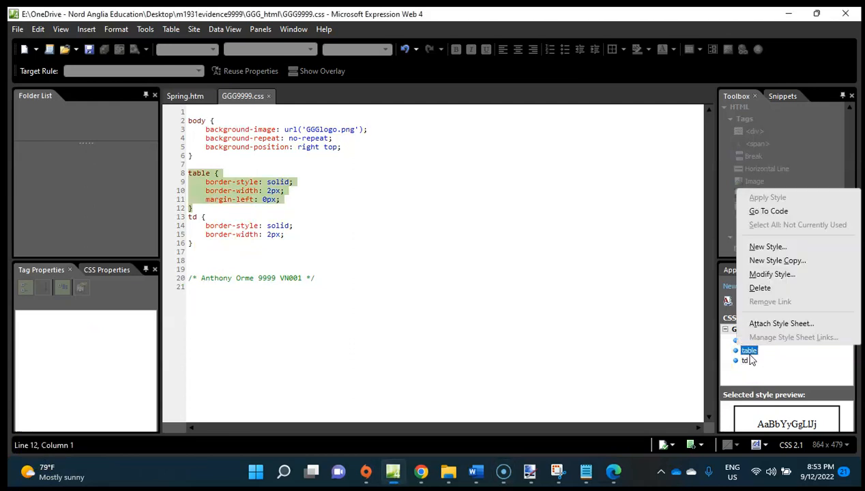
click(781, 274)
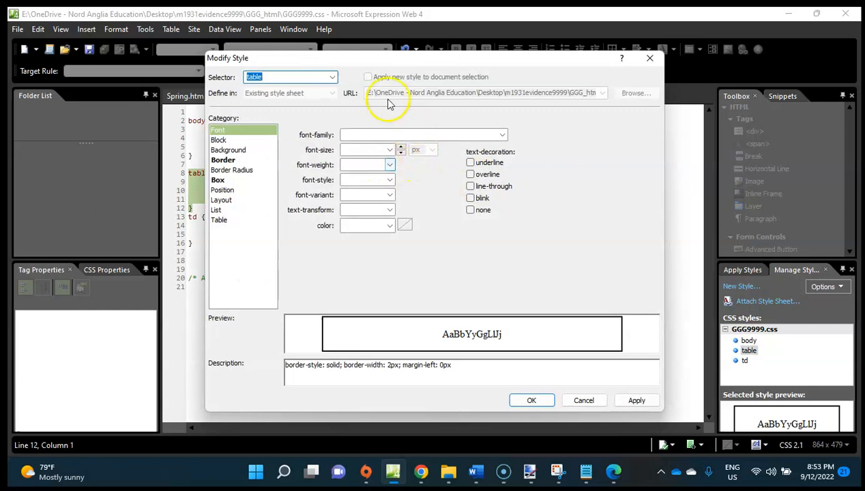
click(222, 159)
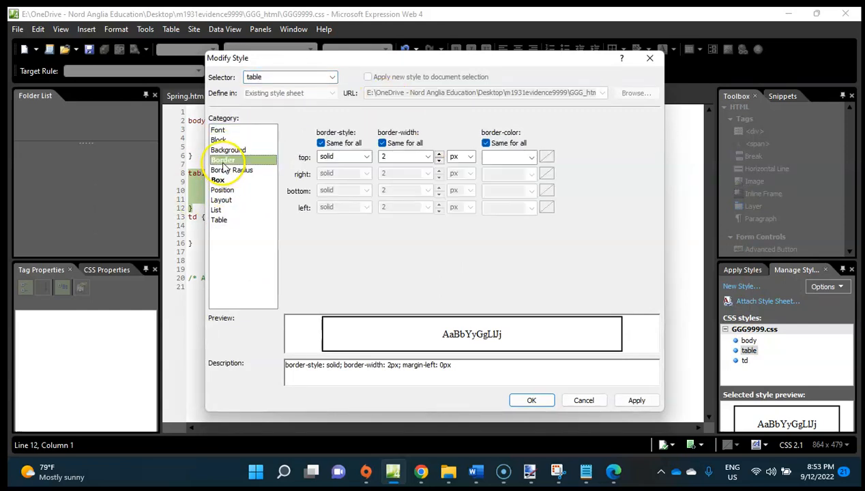
click(470, 157)
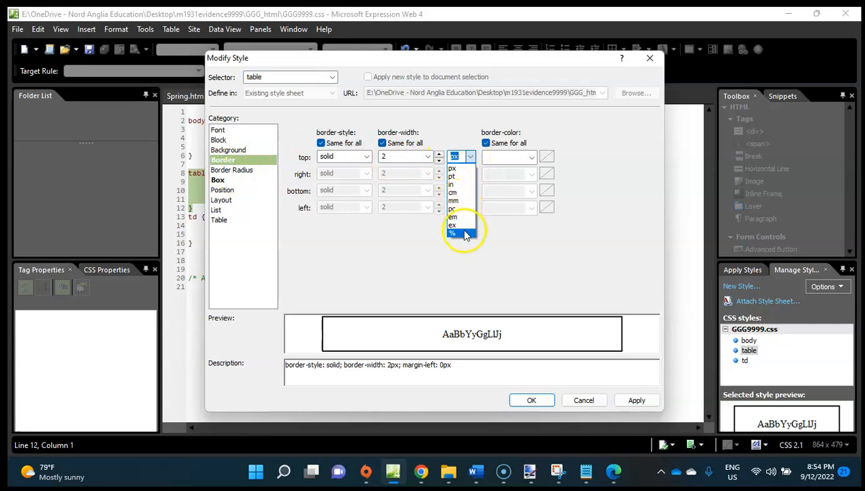
click(461, 193)
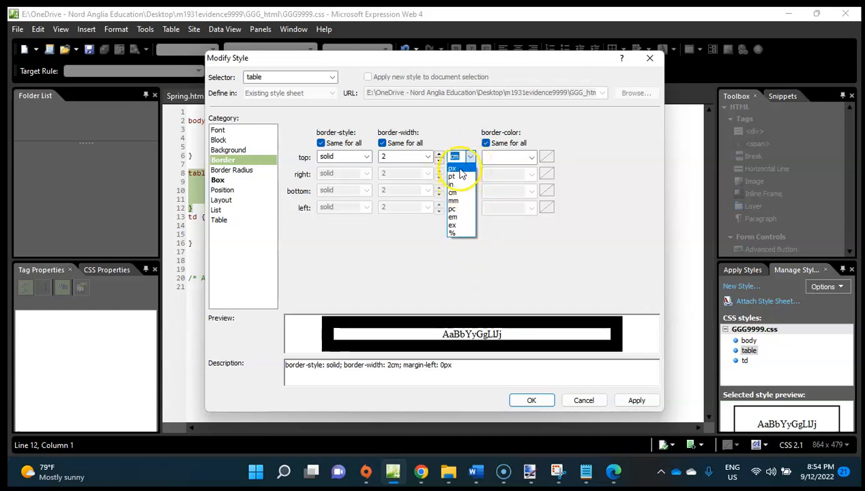
click(460, 173)
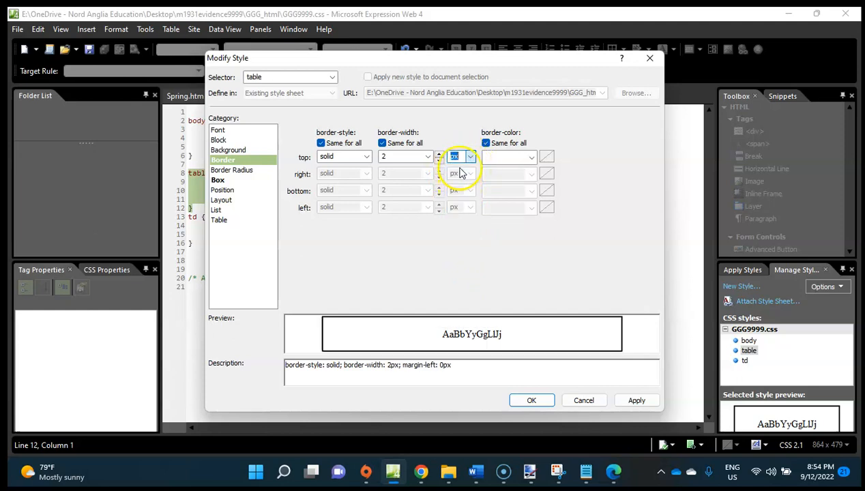
Change the unit of the table style's zero left margin to cm, apply the style and save GGG9999.css.
click(219, 179)
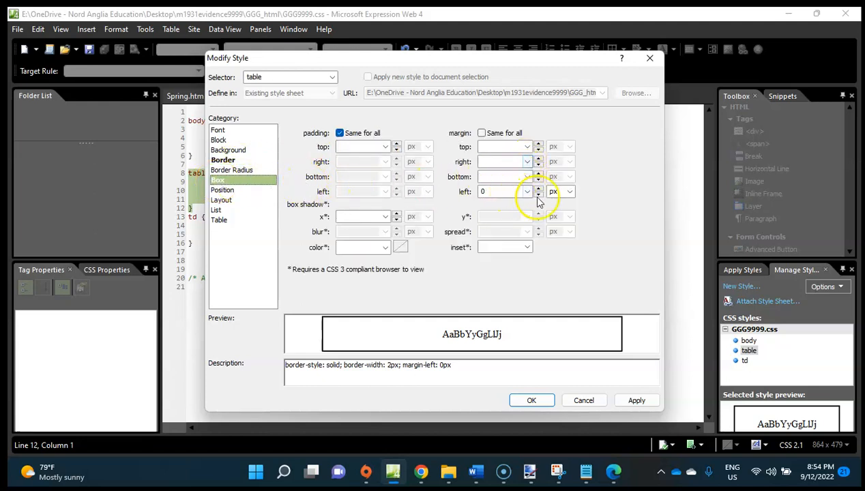
click(566, 194)
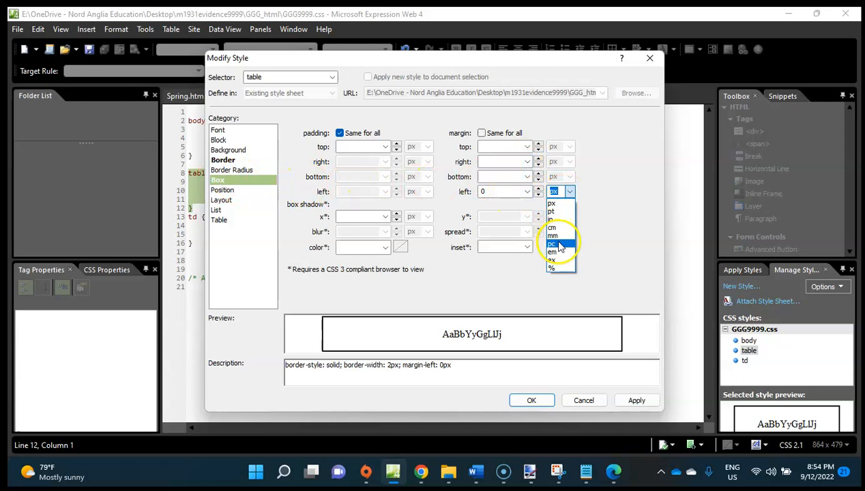
click(558, 228)
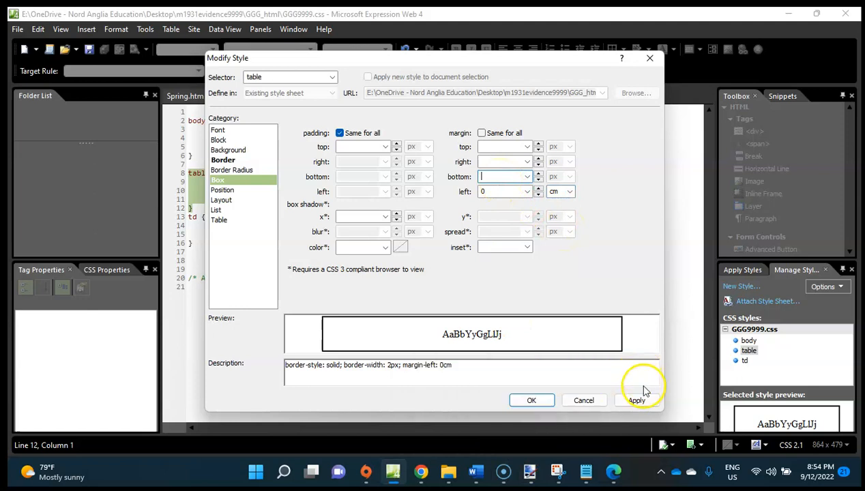
click(536, 400)
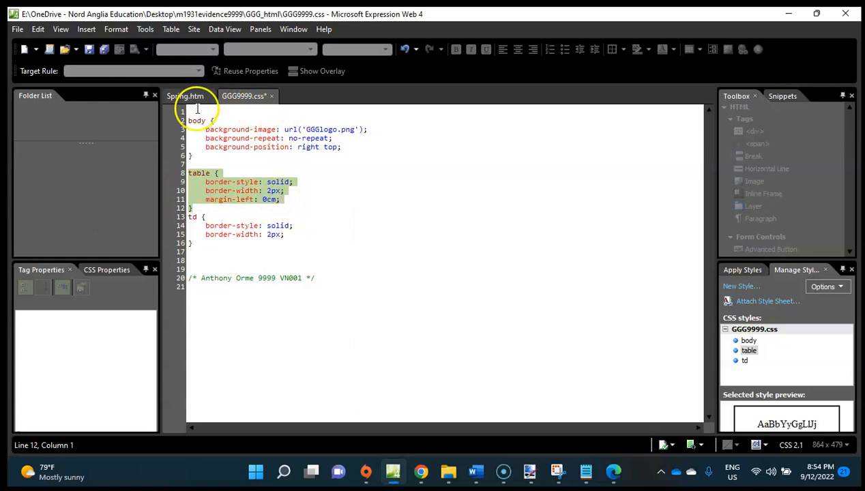
Reload Spring.htm in Microsoft Edge to check the effect of the 0 cm left margin, then return to Expression Web.
click(623, 482)
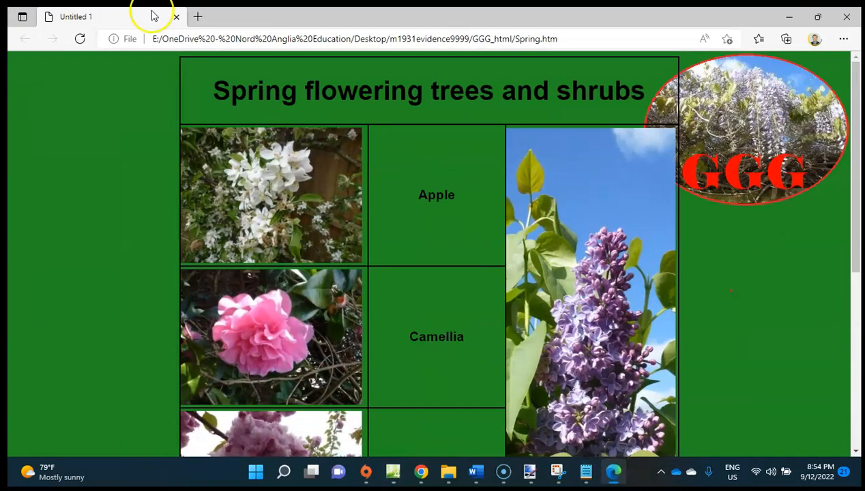
click(80, 41)
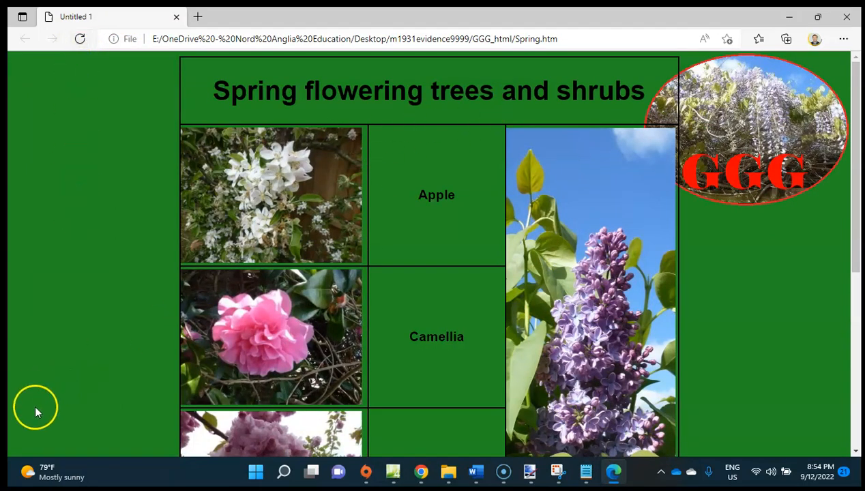
key(alt+Tab)
Set the alignment of the table in Spring.htm to Default in its table properties and save the page.
click(195, 97)
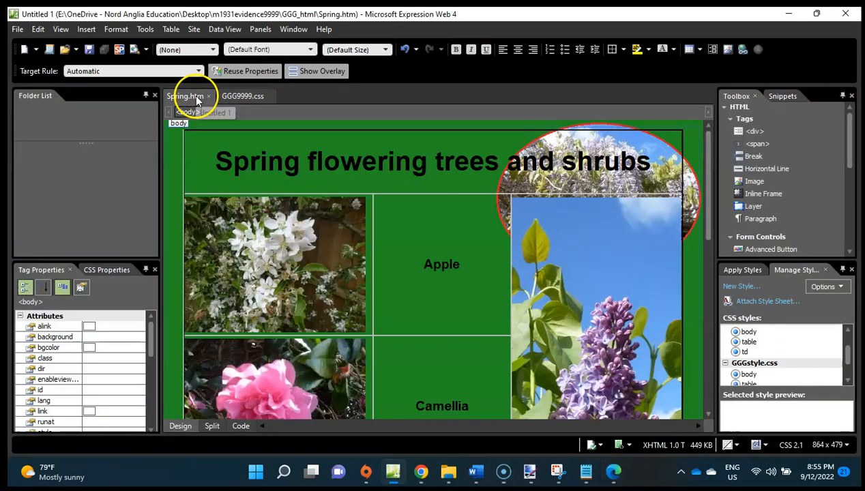
right_click(289, 145)
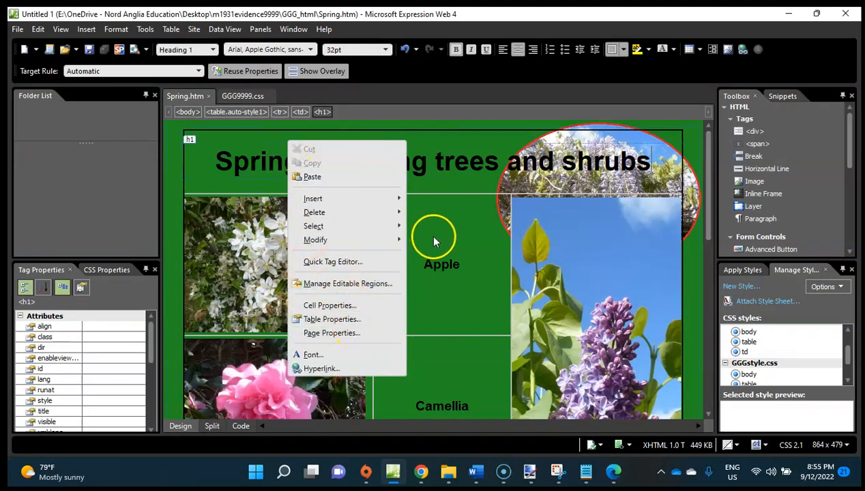
click(331, 318)
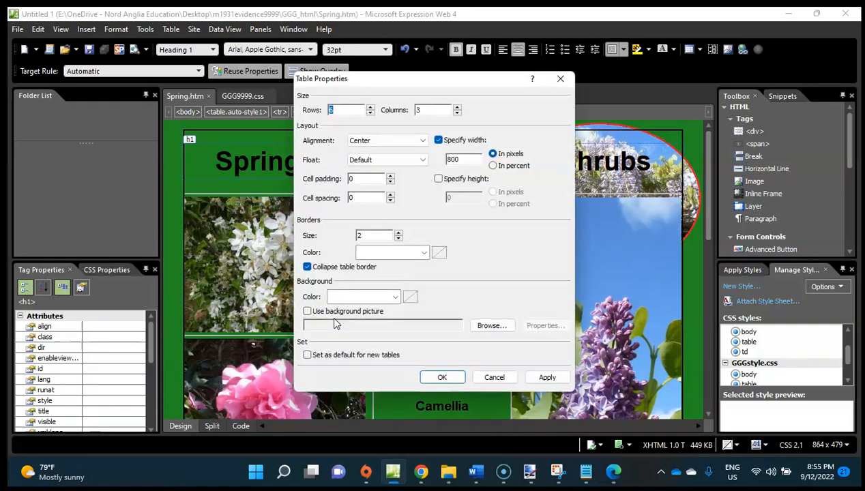
click(374, 141)
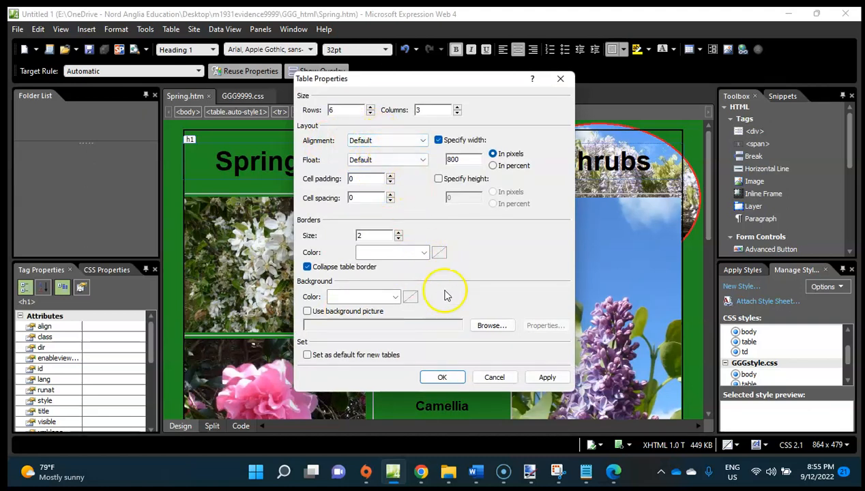
click(441, 379)
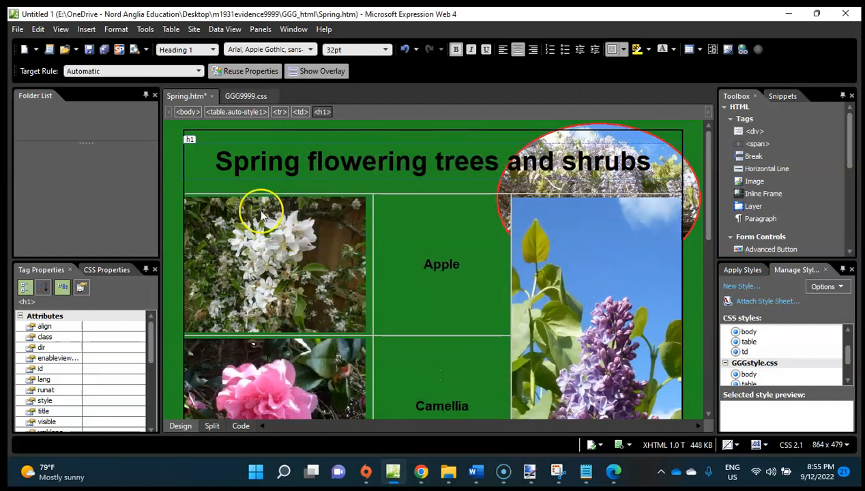
key(ctrl+s)
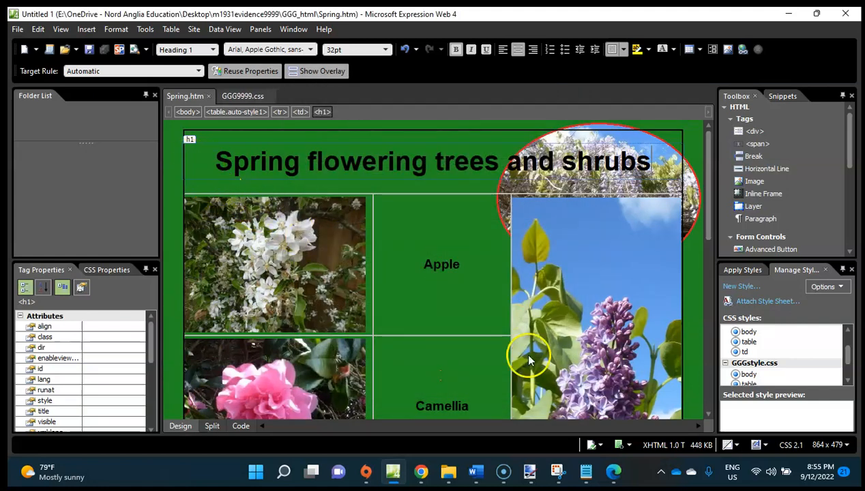
Reload Spring.htm in Microsoft Edge to check the table with Default alignment, then go back to GGG9999.css in Expression Web.
click(613, 469)
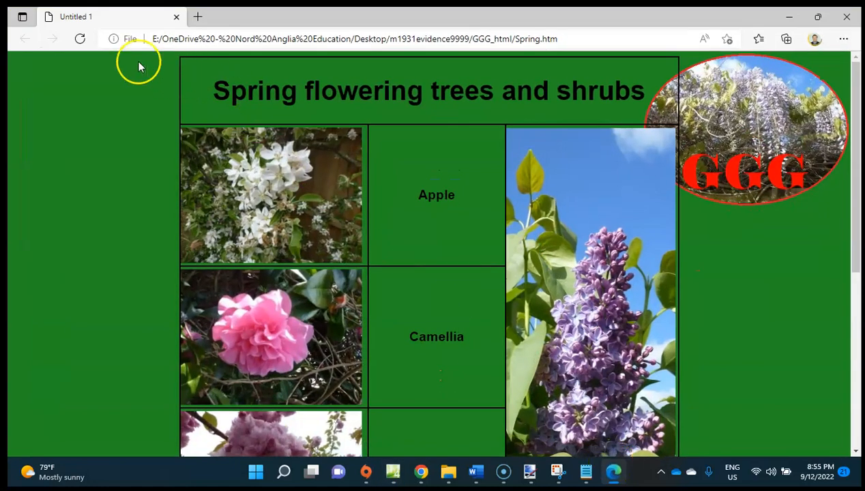
click(72, 37)
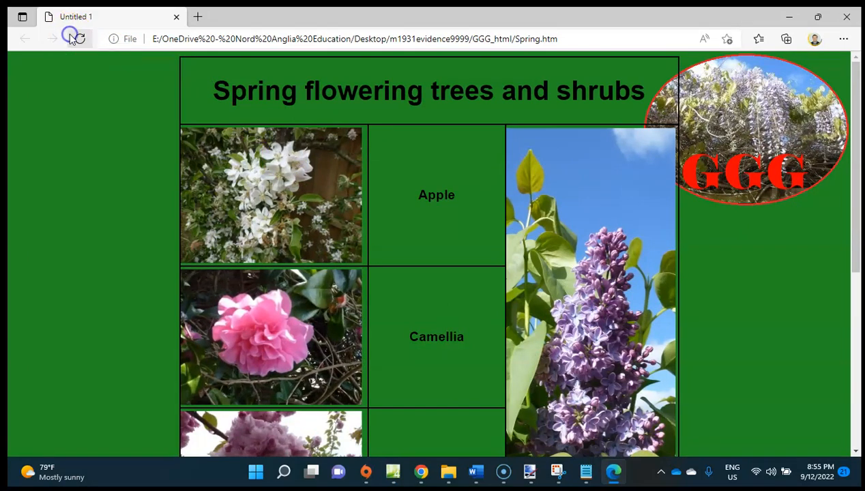
click(787, 19)
click(230, 96)
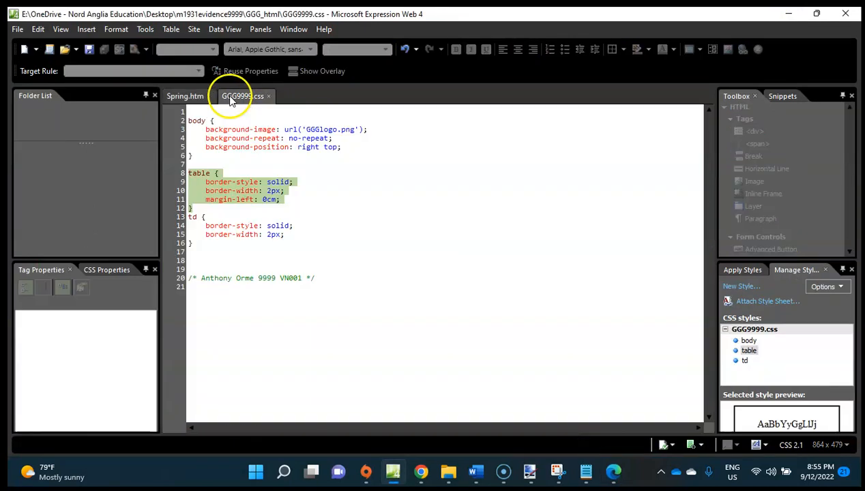
Open the table style in GGG9999.css for modification and examine its Table and List settings for an alignment option.
click(299, 204)
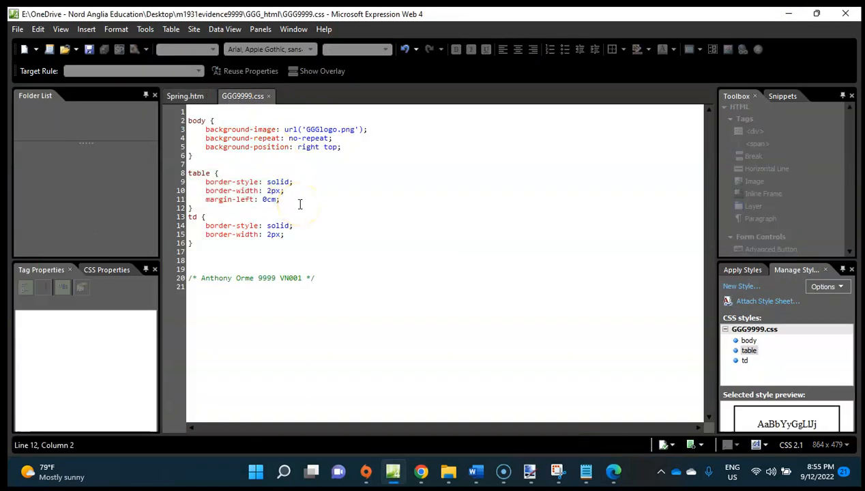
right_click(747, 353)
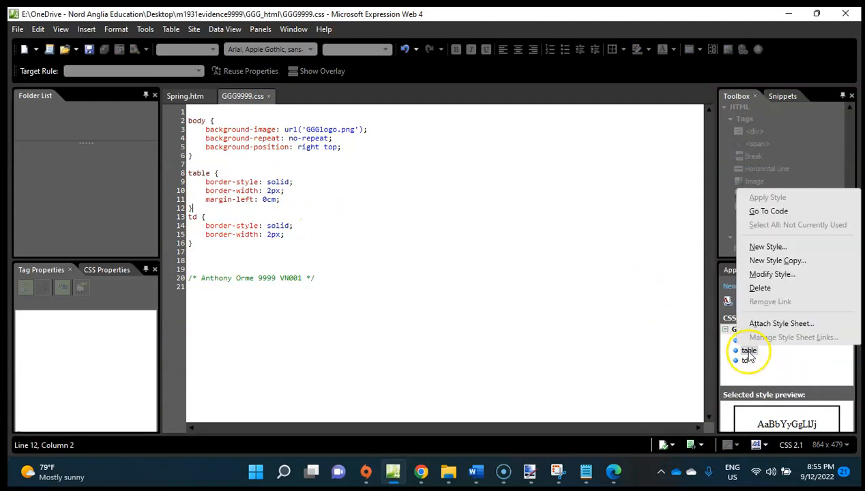
click(771, 274)
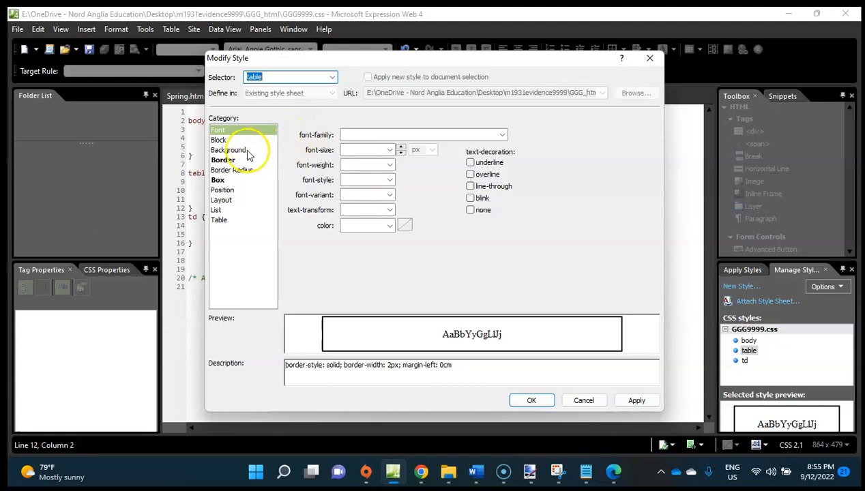
click(217, 220)
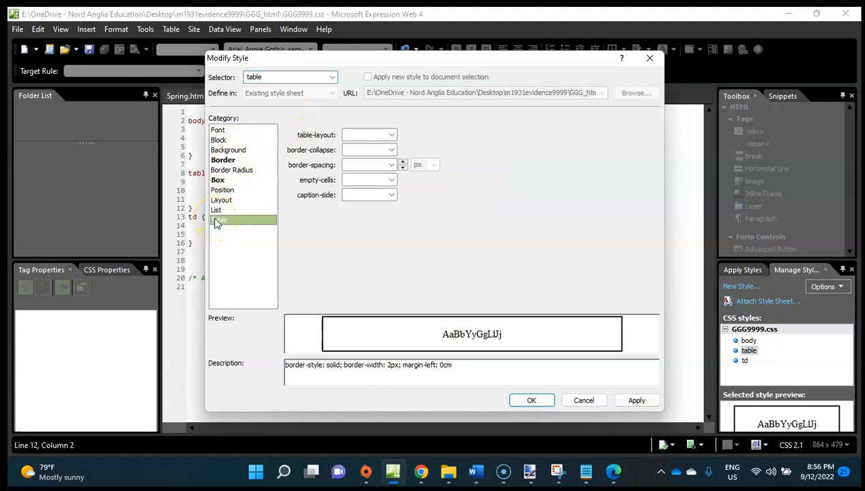
click(246, 209)
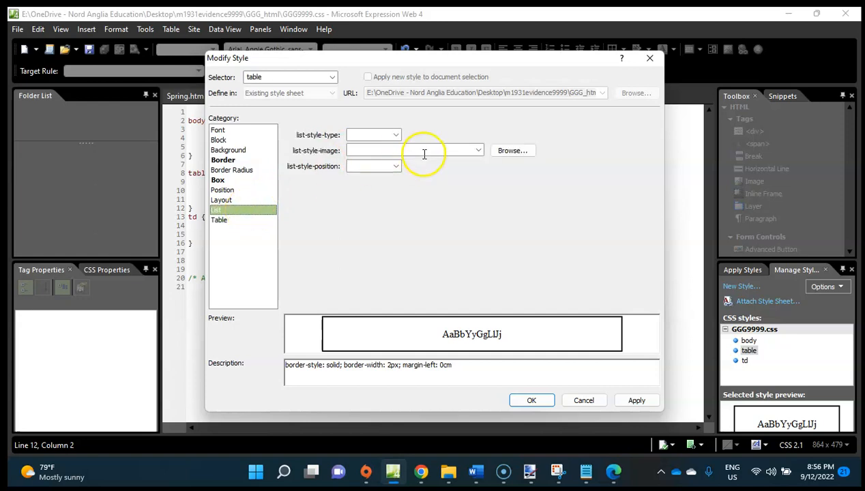
click(235, 222)
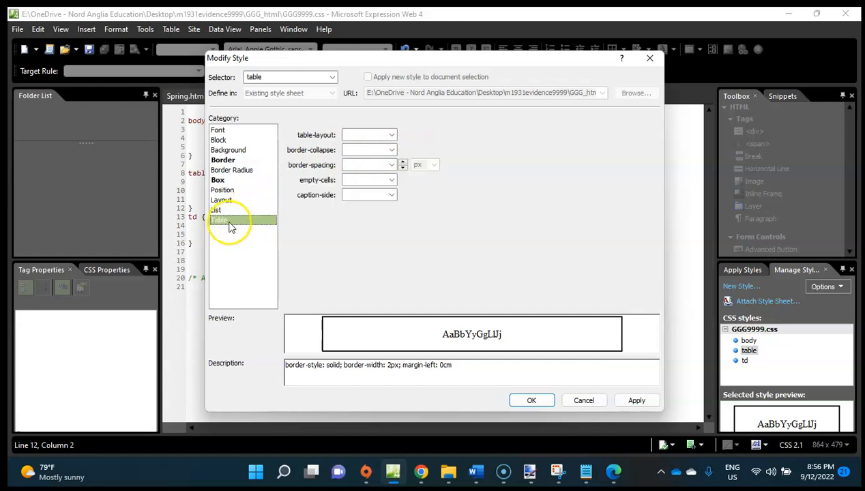
click(377, 136)
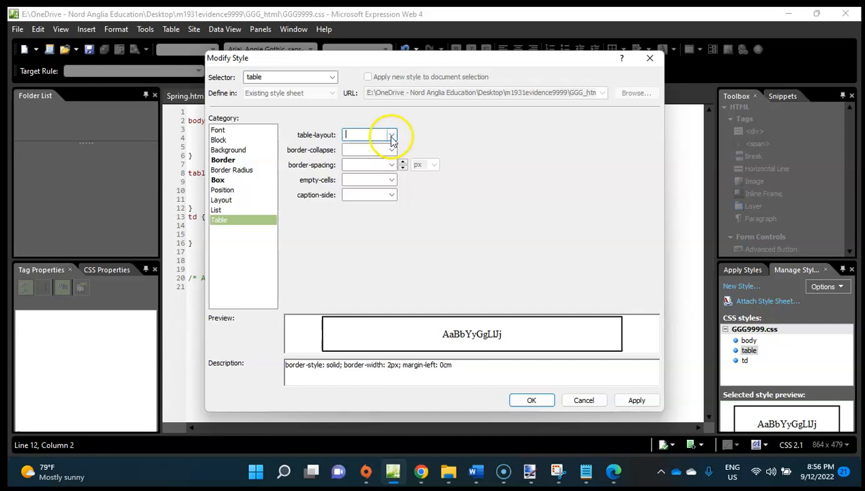
click(392, 135)
click(470, 140)
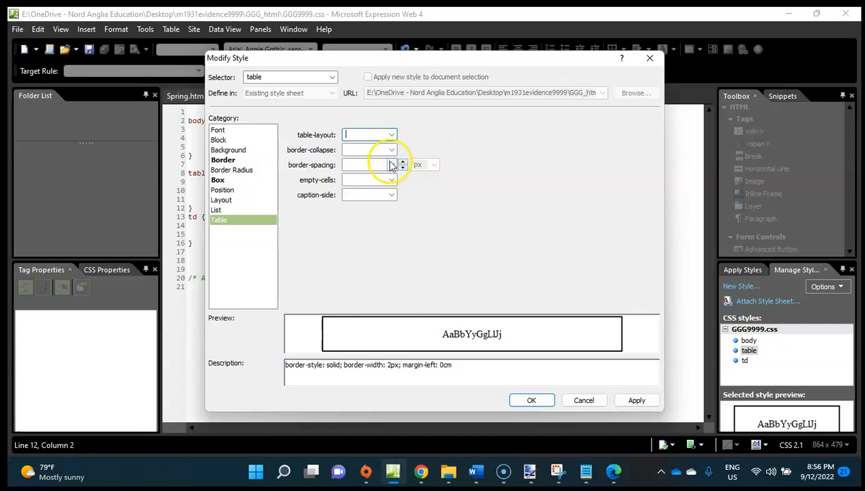
click(225, 200)
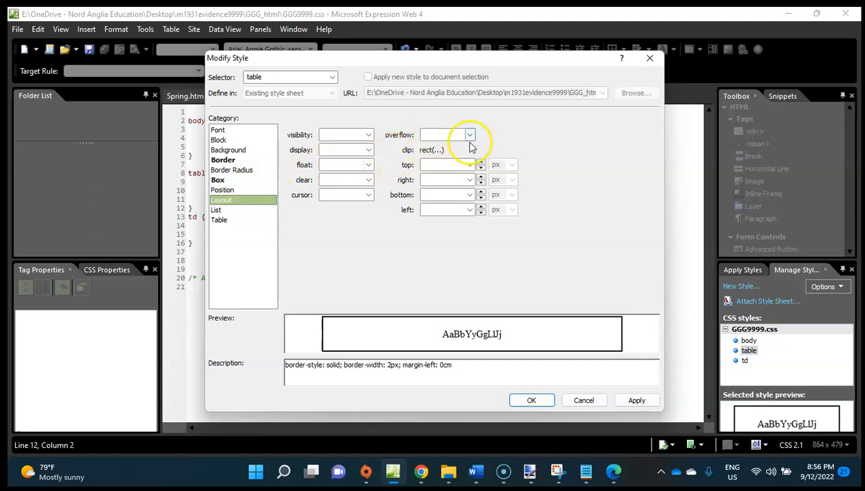
click(461, 210)
text(0)
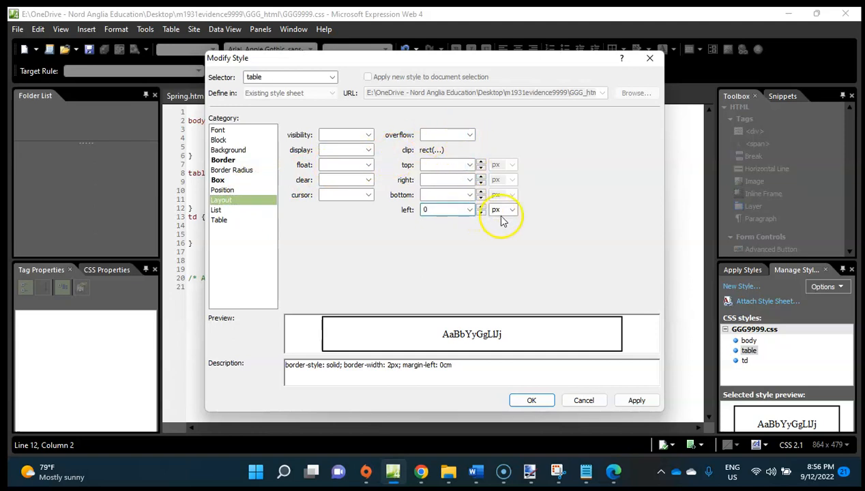
click(510, 209)
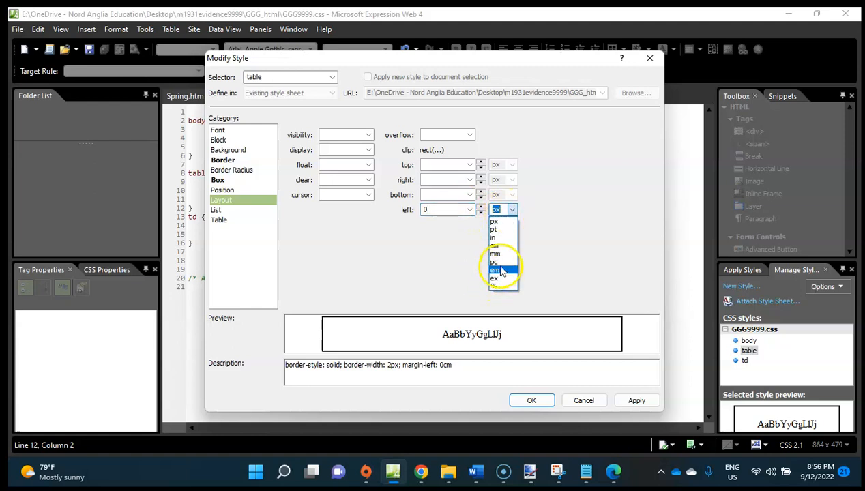
click(495, 245)
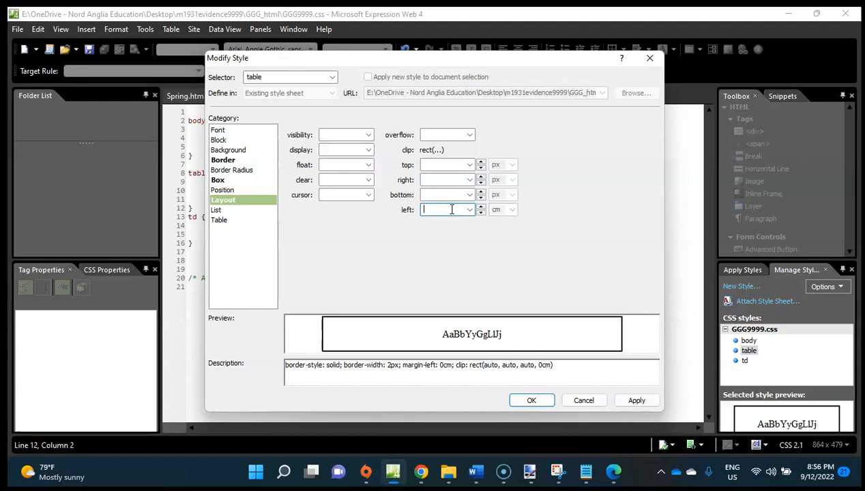
click(458, 194)
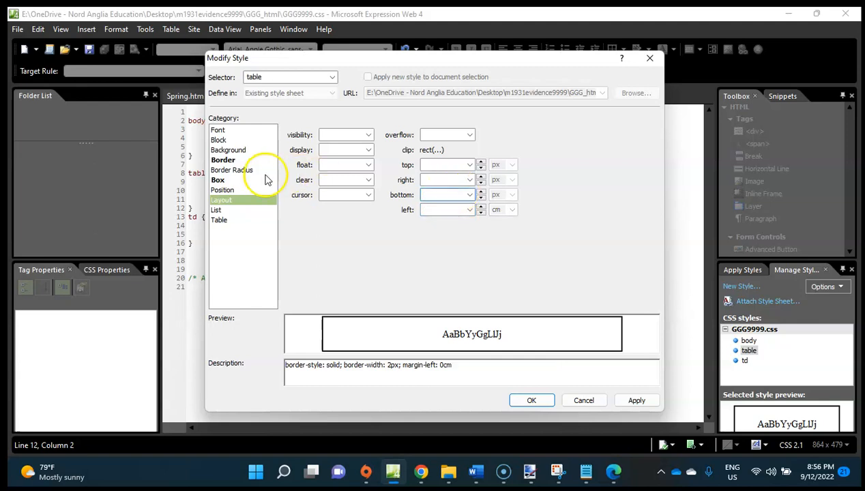
click(221, 191)
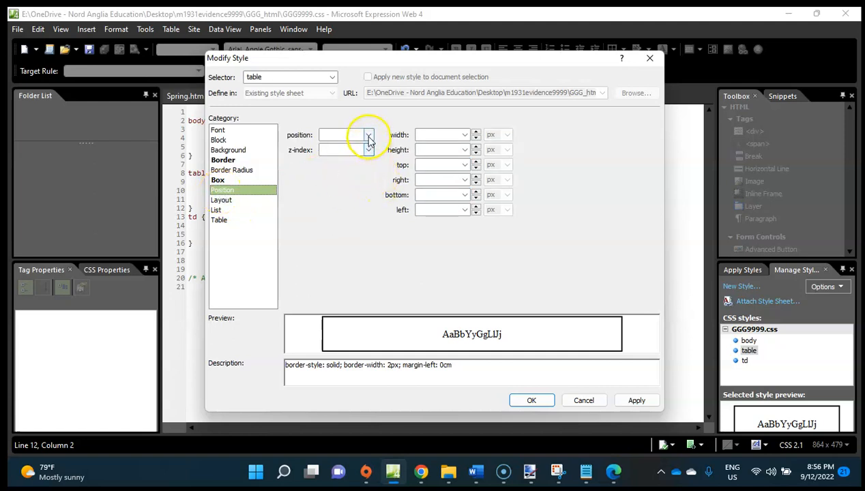
click(466, 135)
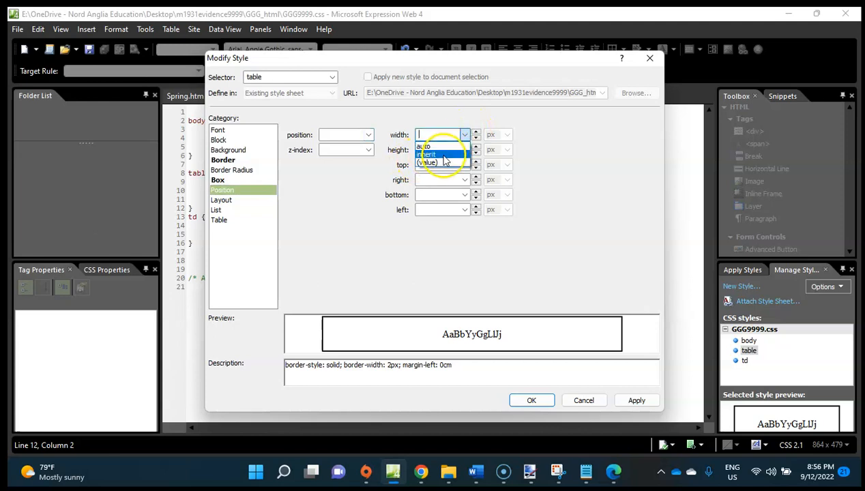
text(0)
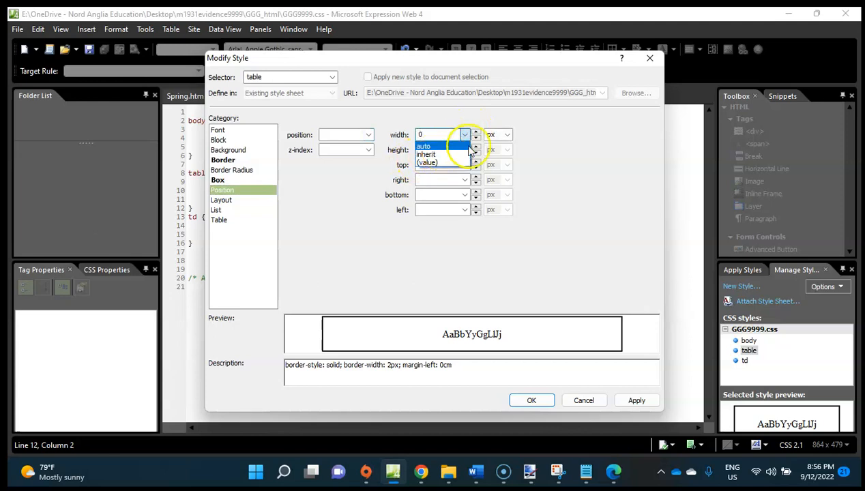
click(502, 135)
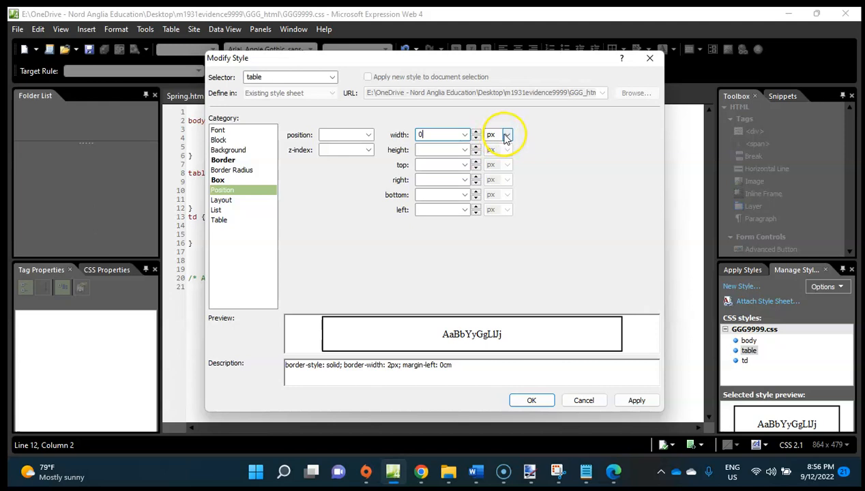
click(506, 136)
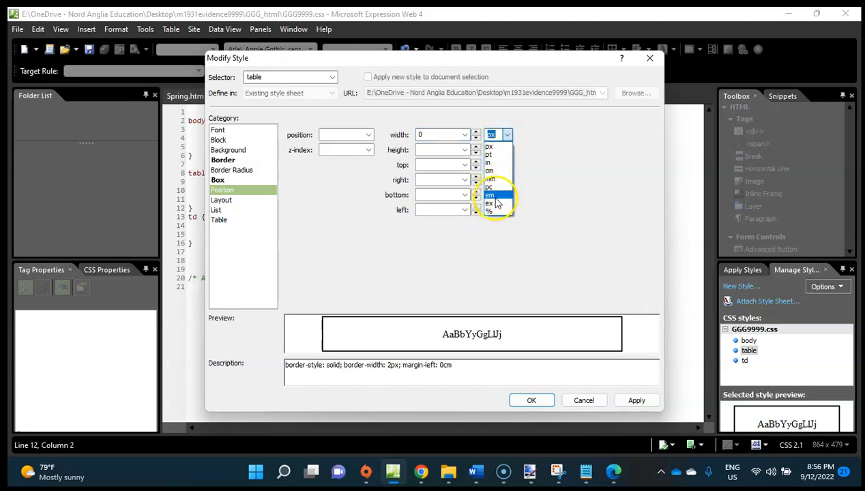
click(494, 171)
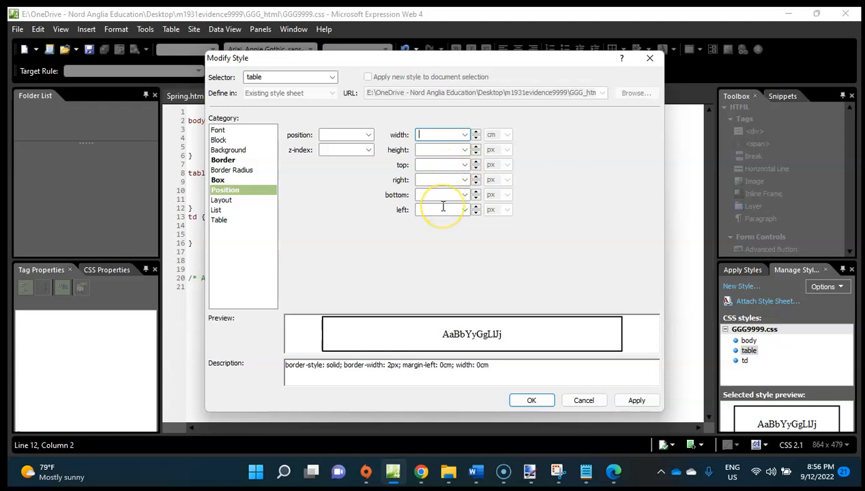
Set the left position of the table style to 0 cm and accept the style changes.
click(491, 209)
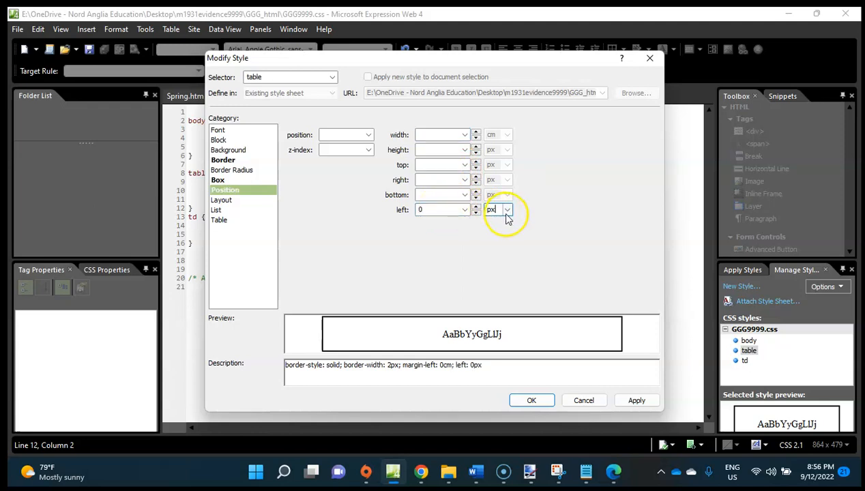
click(506, 211)
click(499, 248)
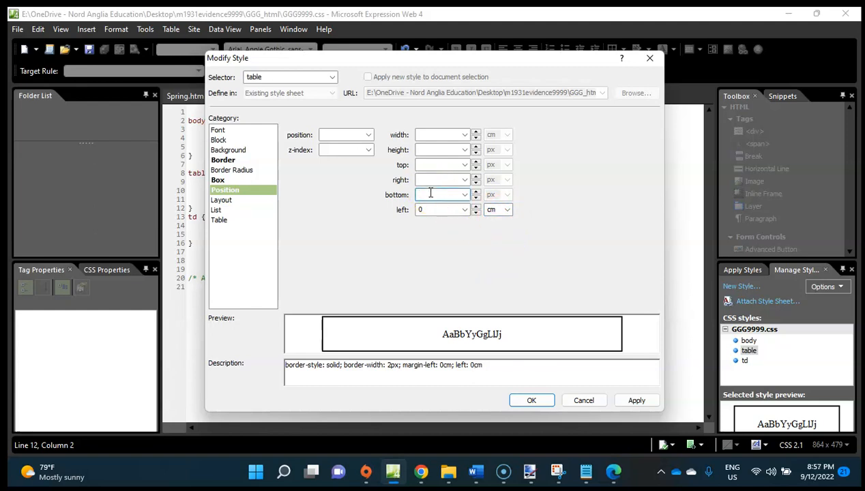
click(543, 401)
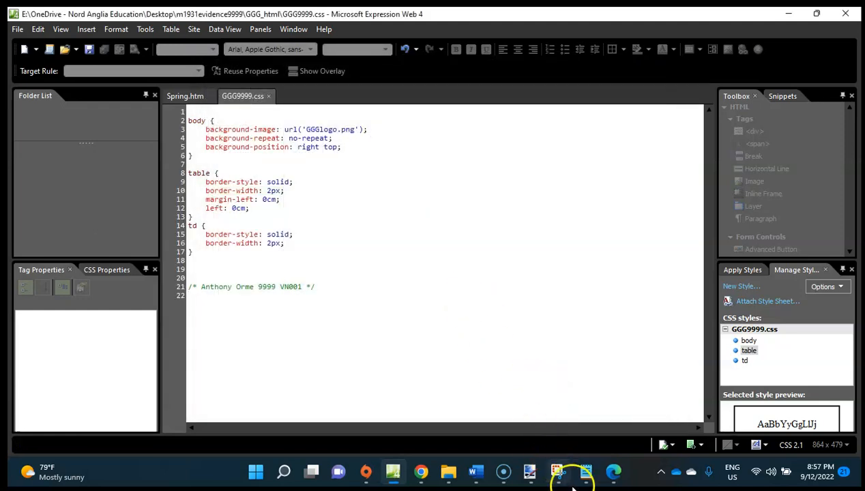
Reload Spring.htm in Microsoft Edge to check the effect of the 0 cm left position, then return to Expression Web.
click(612, 472)
click(80, 39)
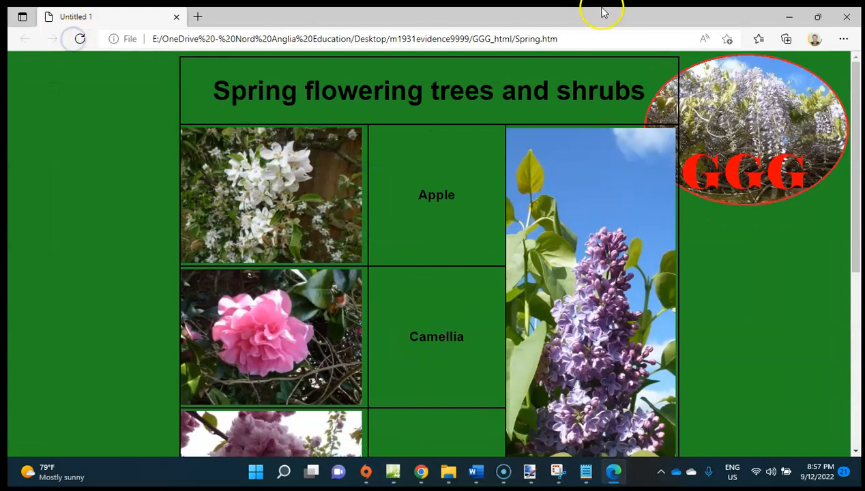
click(789, 17)
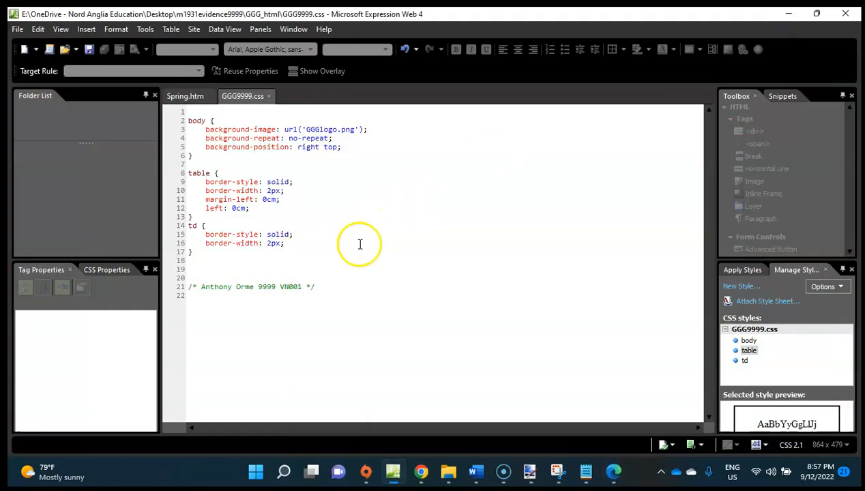
right_click(750, 352)
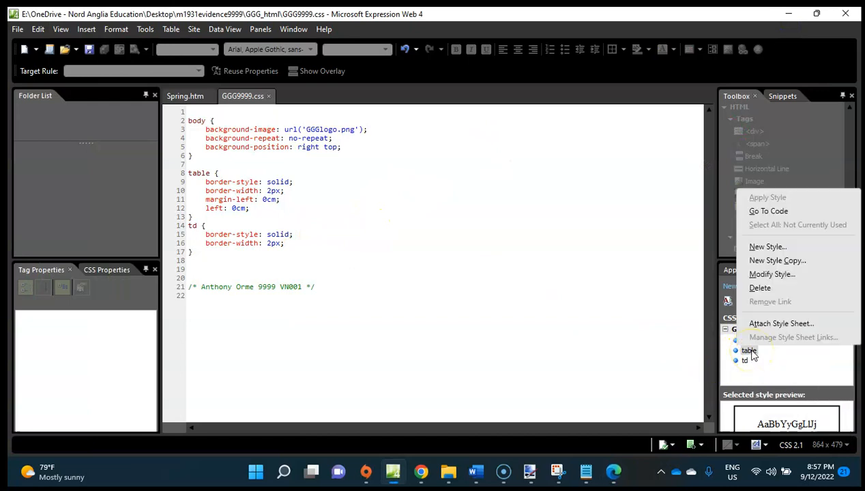
click(783, 275)
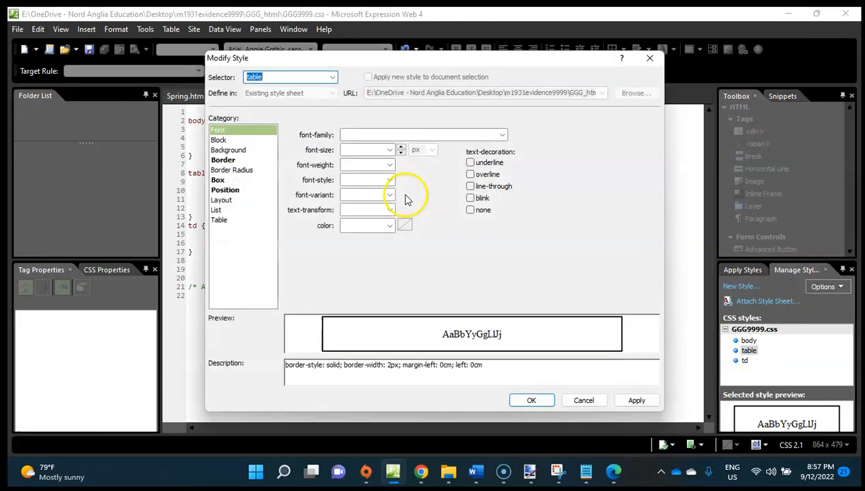
click(227, 140)
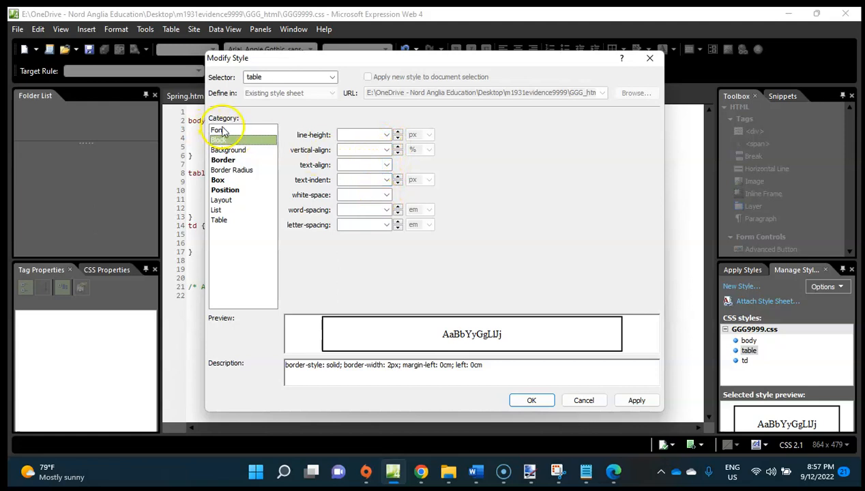
click(652, 58)
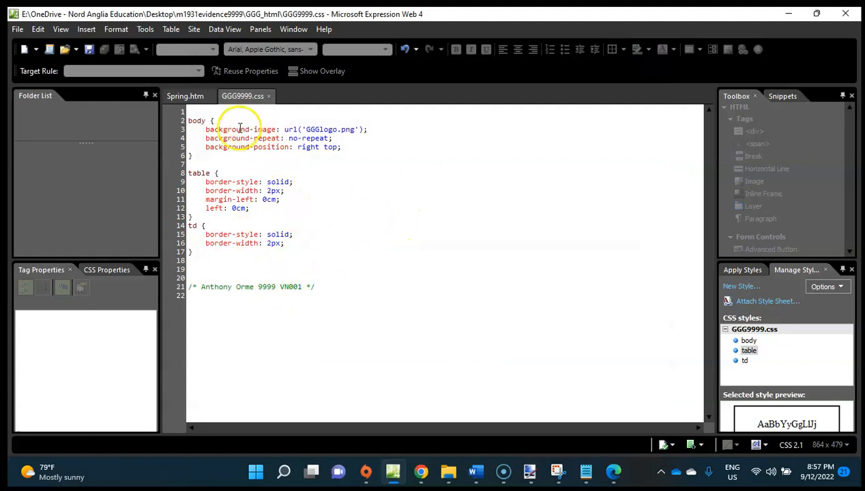
Set the alignment of the table in Spring.htm to Left in its table properties.
click(186, 98)
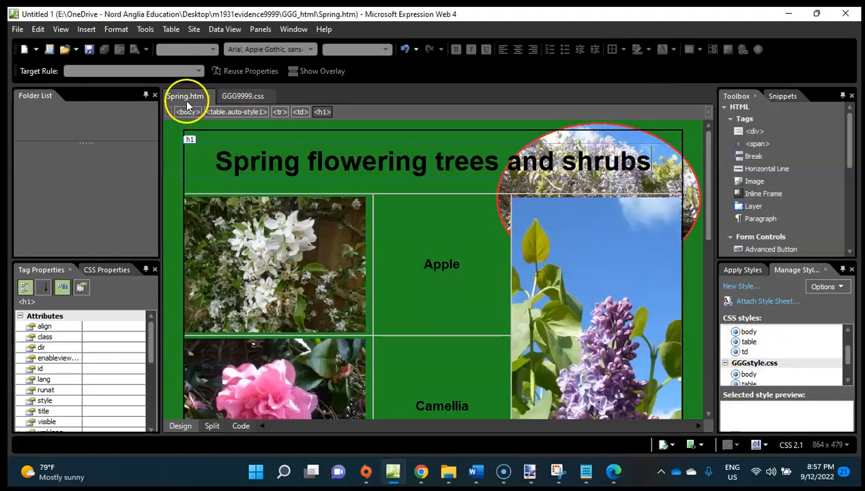
right_click(280, 153)
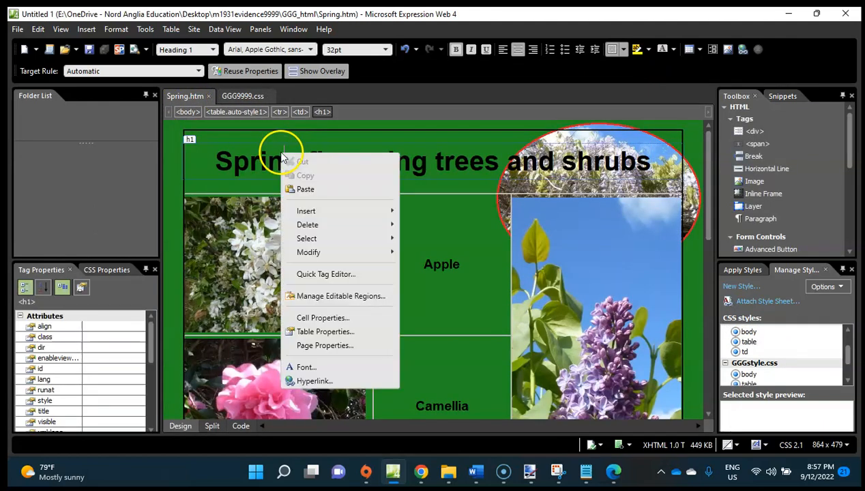
click(345, 332)
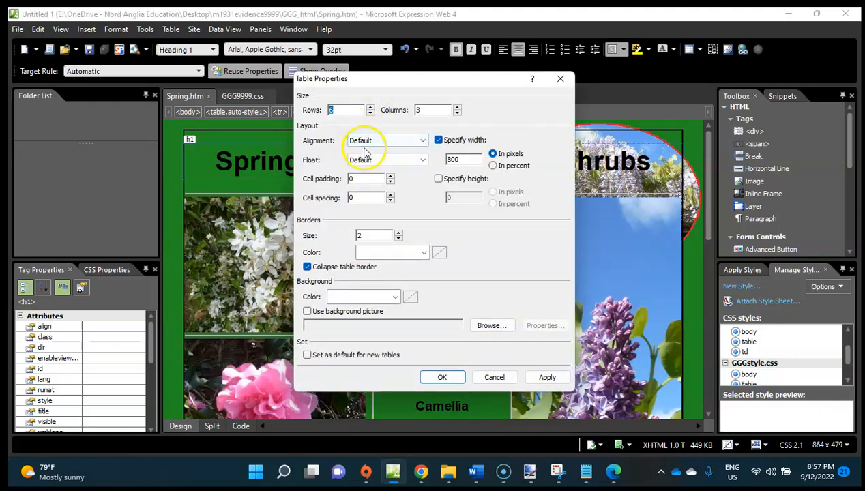
click(385, 141)
click(382, 150)
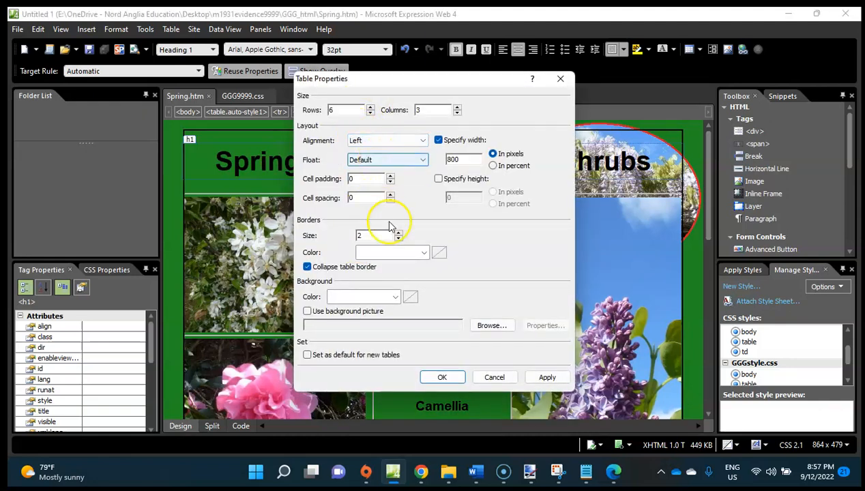
click(442, 378)
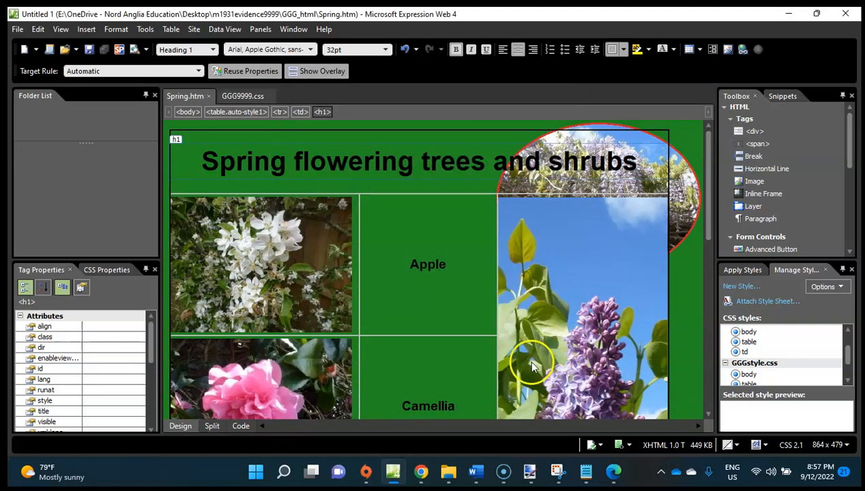
Reload Spring.htm in Microsoft Edge to check the table with Left alignment.
click(613, 471)
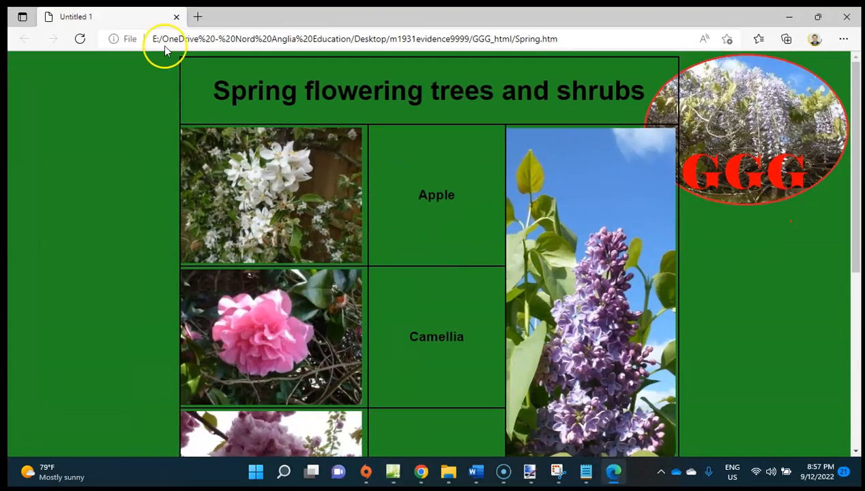
click(80, 39)
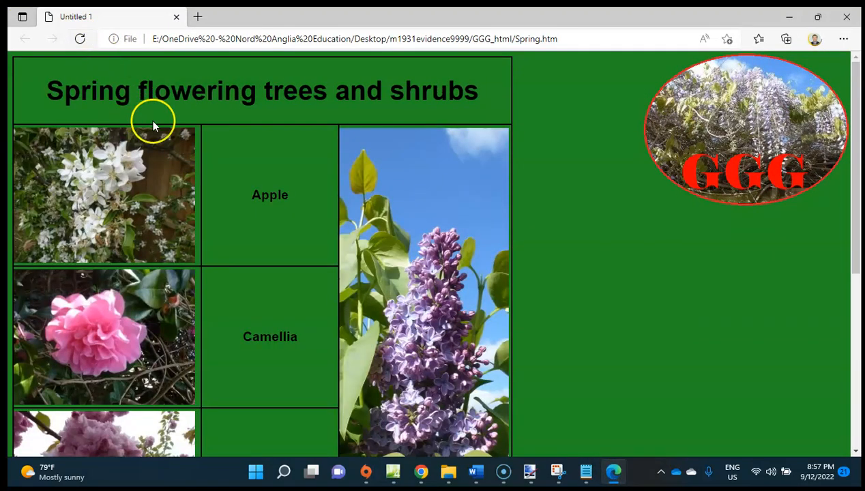
Switch to the mark scheme in Chrome and review the Evidence 4 to 6 criteria for the web page, HTML source and stylesheet.
drag(304, 10, 546, 50)
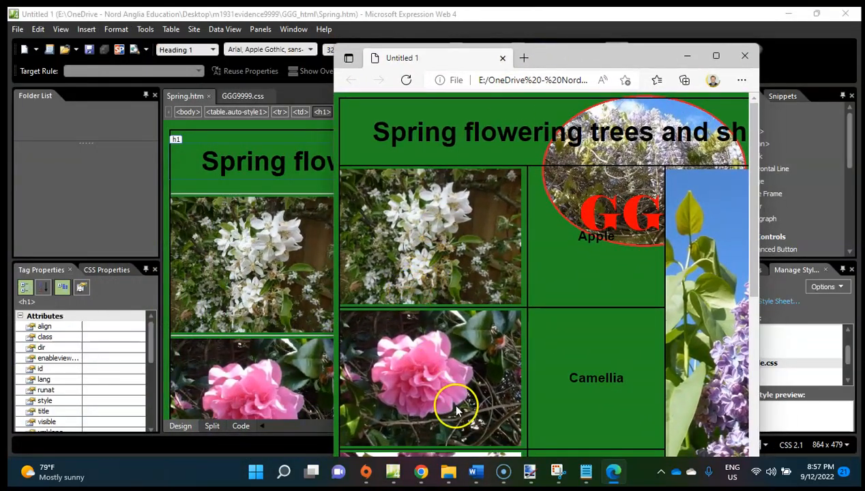
mouse_move(421, 471)
click(402, 389)
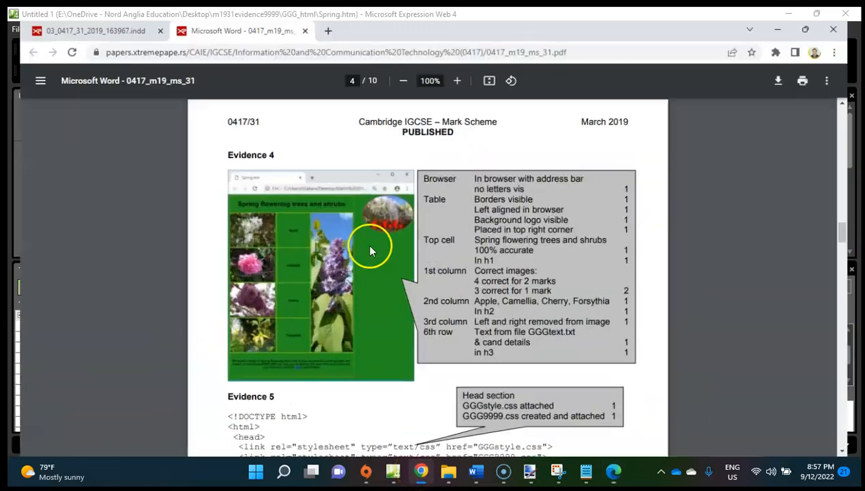
scroll(298, 313, up, 3)
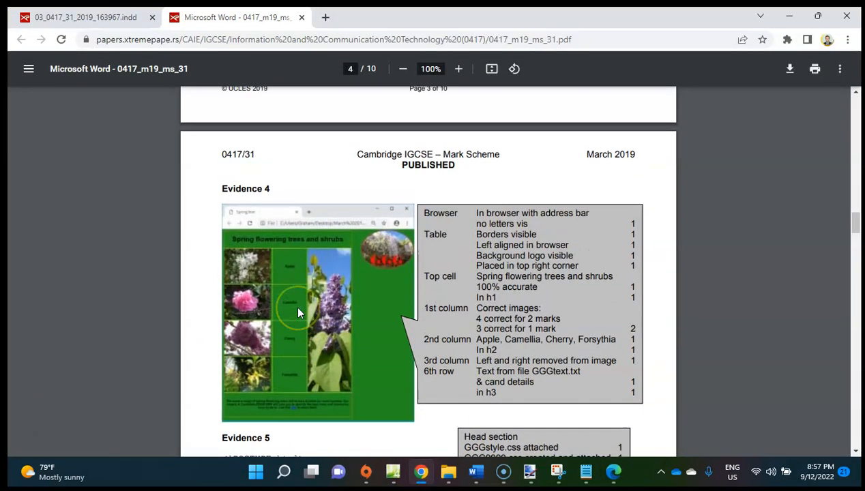
scroll(298, 313, down, 10)
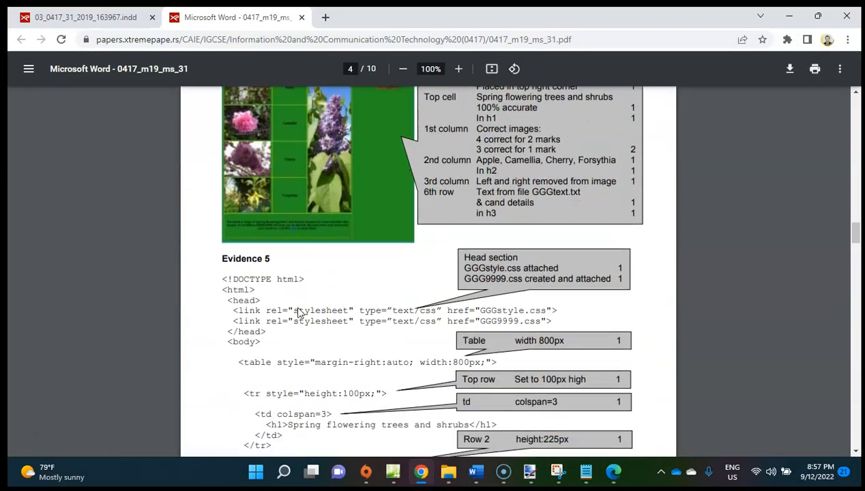
scroll(297, 313, down, 10)
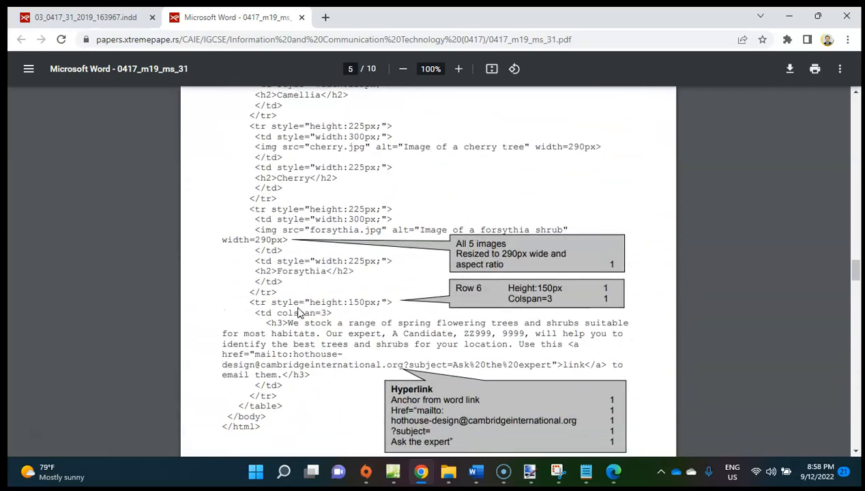
scroll(297, 313, down, 2)
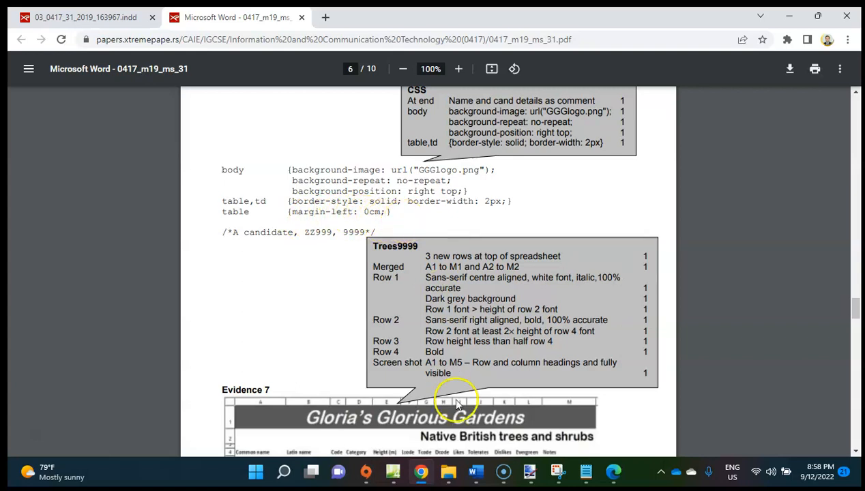
Switch to Expression Web and remove the left: 0cm declaration and its blank line from the table rule in GGG9999.css.
mouse_move(475, 471)
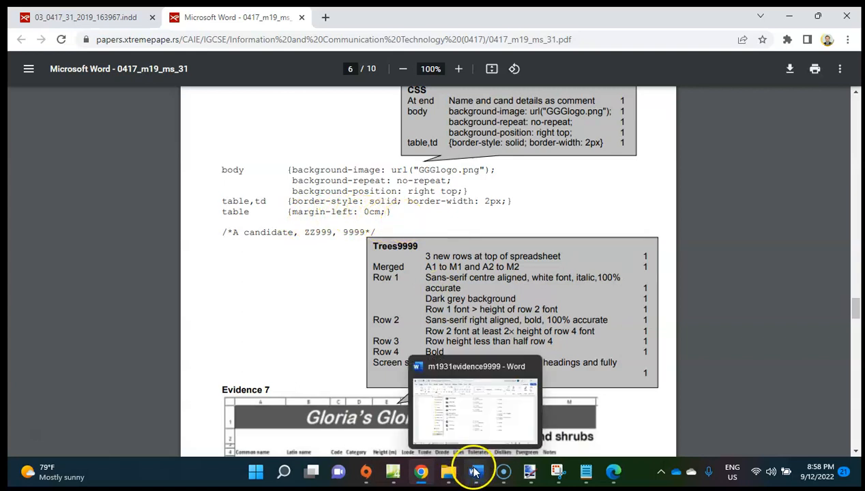
click(398, 478)
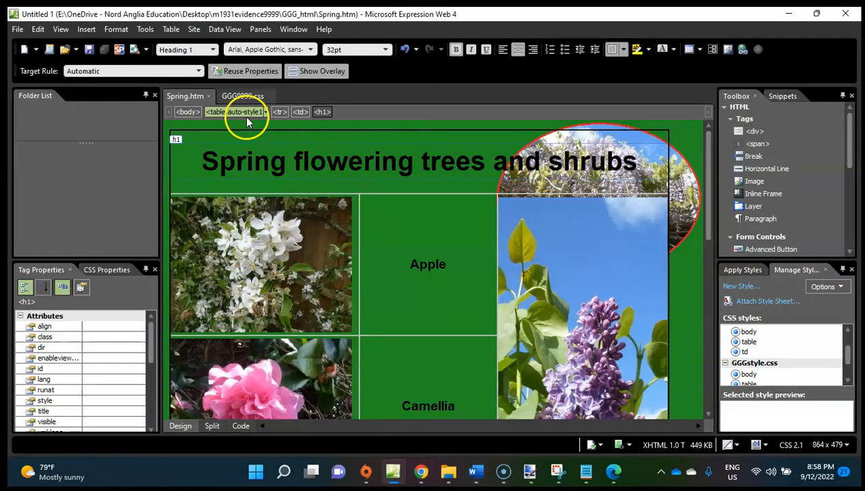
click(244, 96)
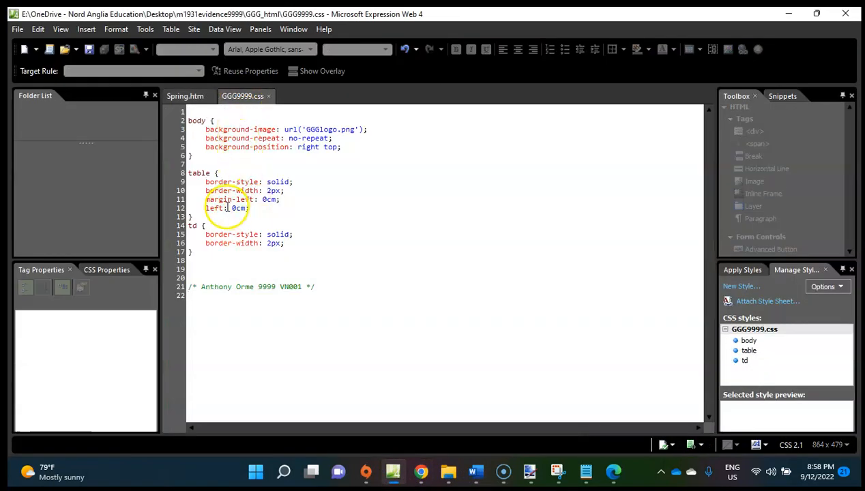
click(252, 208)
drag(252, 208, 184, 216)
key(Delete)
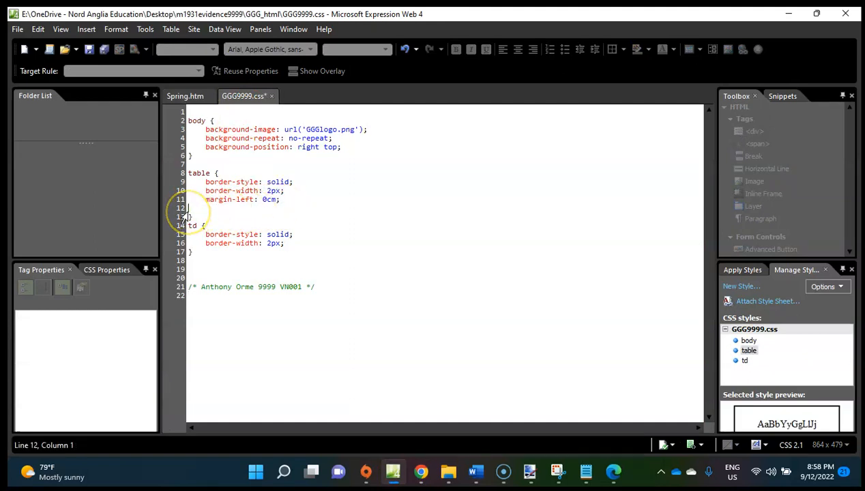
key(BackSpace)
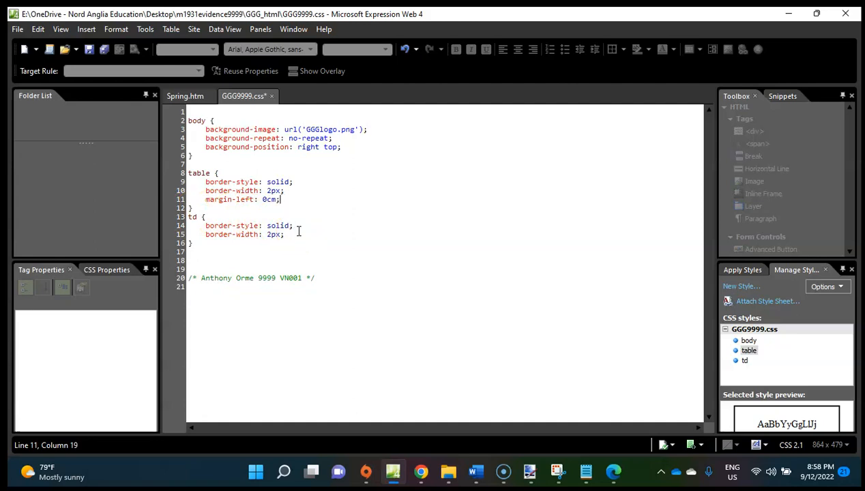
Check the table properties in Spring.htm and accept them with Left alignment and Left float.
click(184, 97)
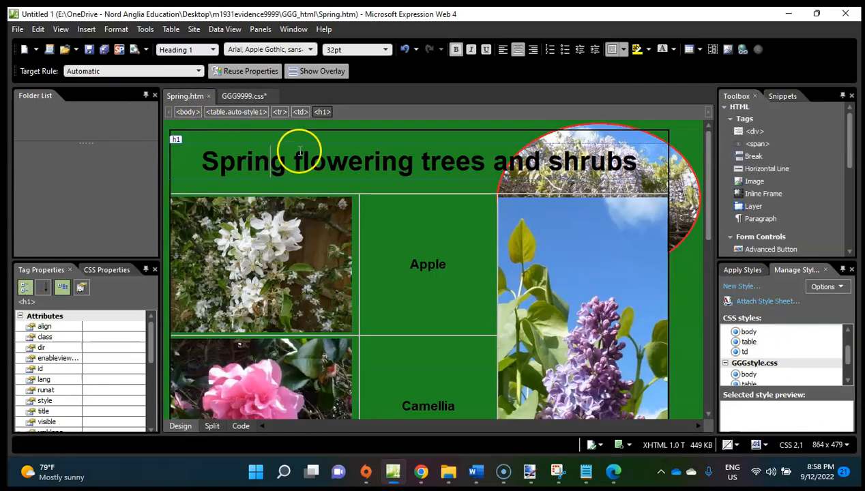
right_click(318, 173)
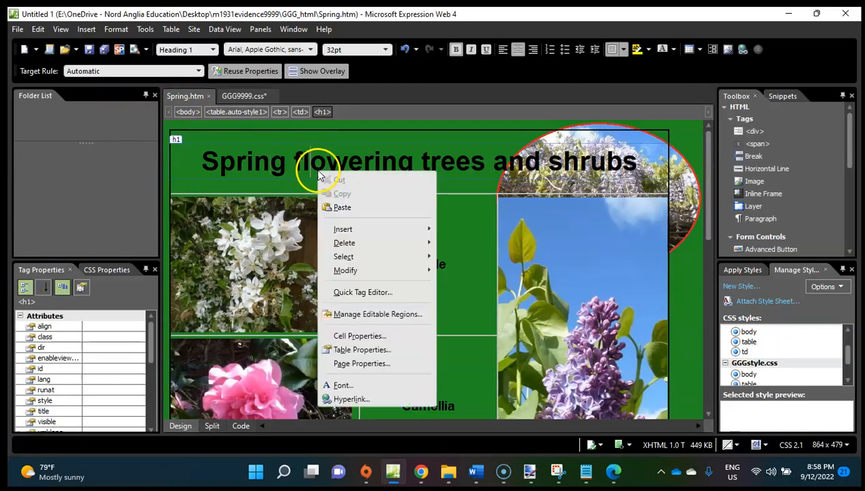
click(379, 352)
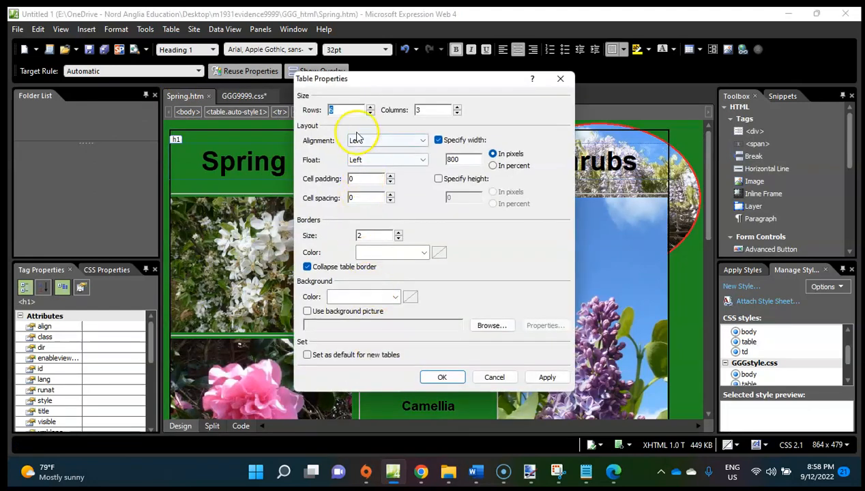
click(443, 377)
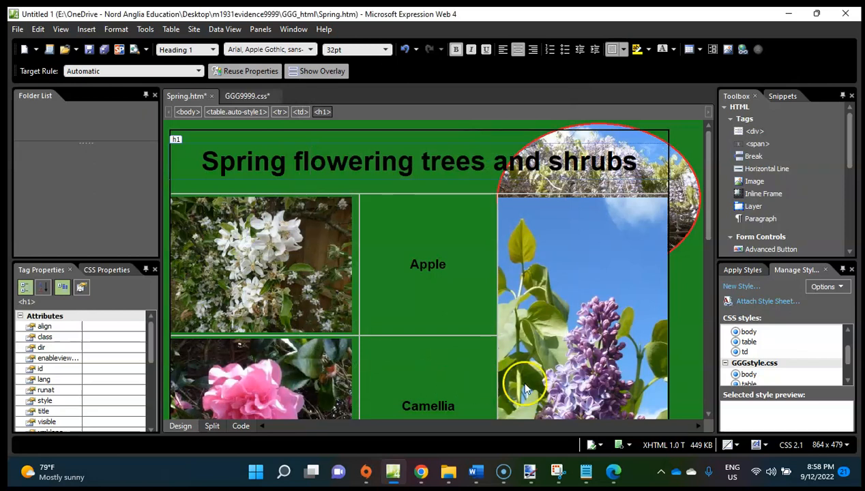
Switch to the question paper in Chrome and read the browser display requirements and the Evidence 4 to 6 instructions.
click(422, 471)
click(113, 15)
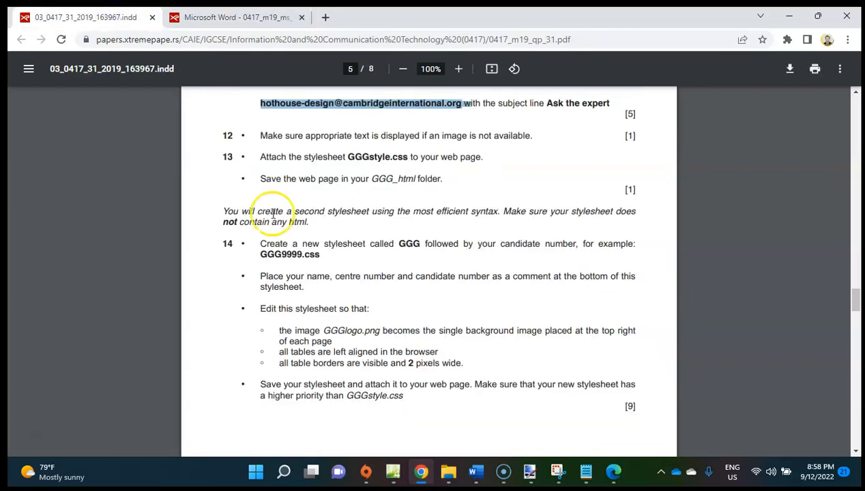
scroll(402, 367, down, 10)
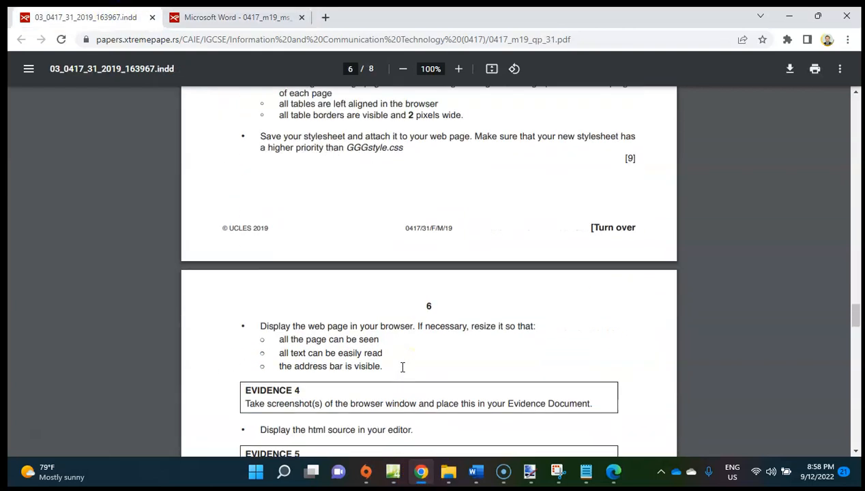
scroll(402, 367, down, 1)
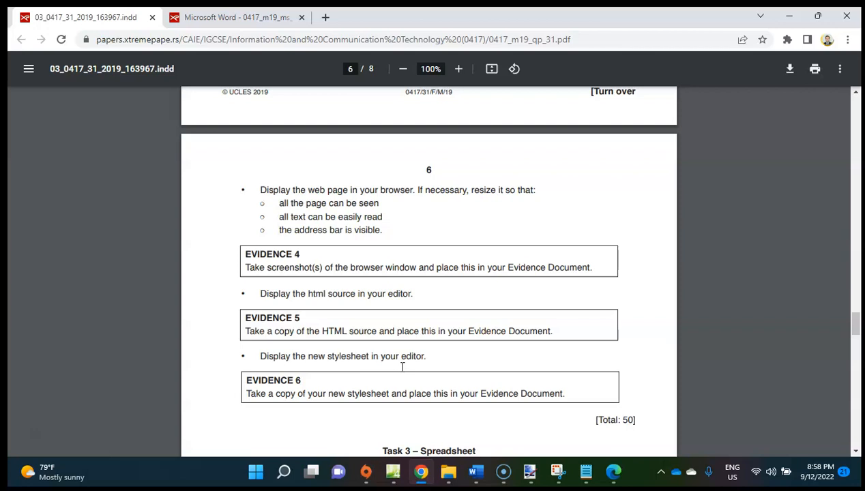
Switch to Spring.htm in Microsoft Edge, maximize the window, and try page zoom levels of 75%, 50% and 80%.
click(613, 472)
drag(559, 51, 590, 299)
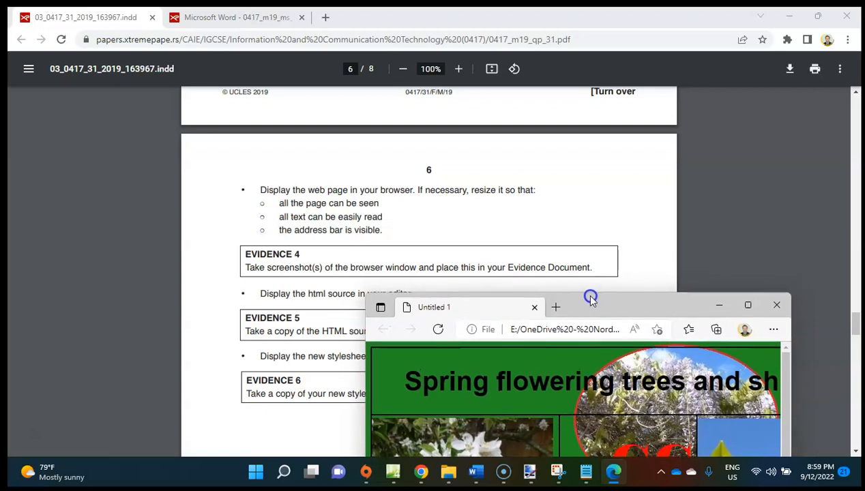
drag(590, 300, 592, 301)
double_click(590, 301)
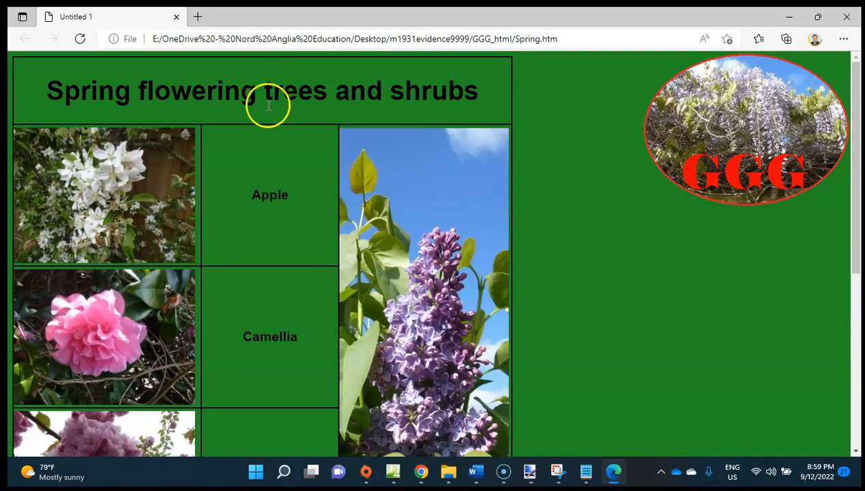
scroll(339, 182, down, 3)
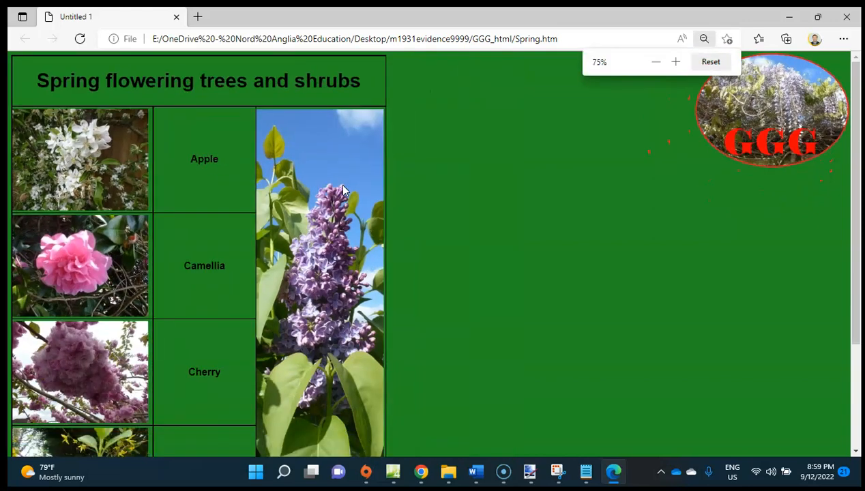
scroll(342, 188, down, 3)
scroll(343, 188, up, 1)
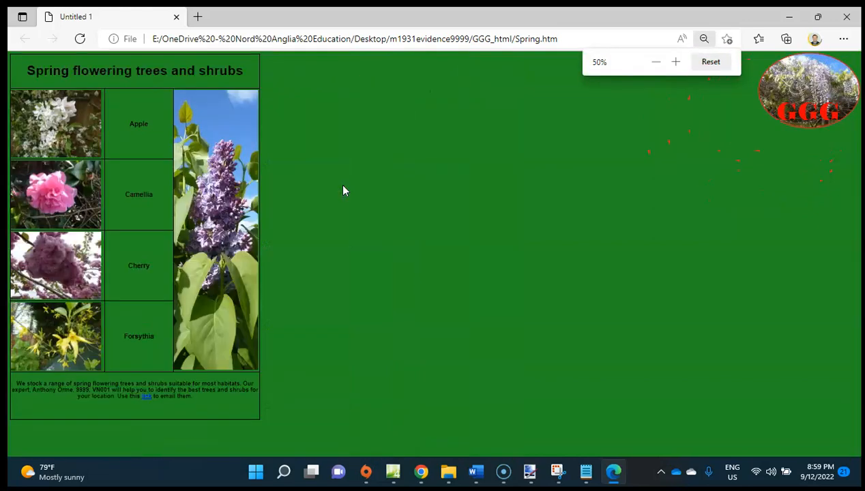
scroll(342, 191, up, 4)
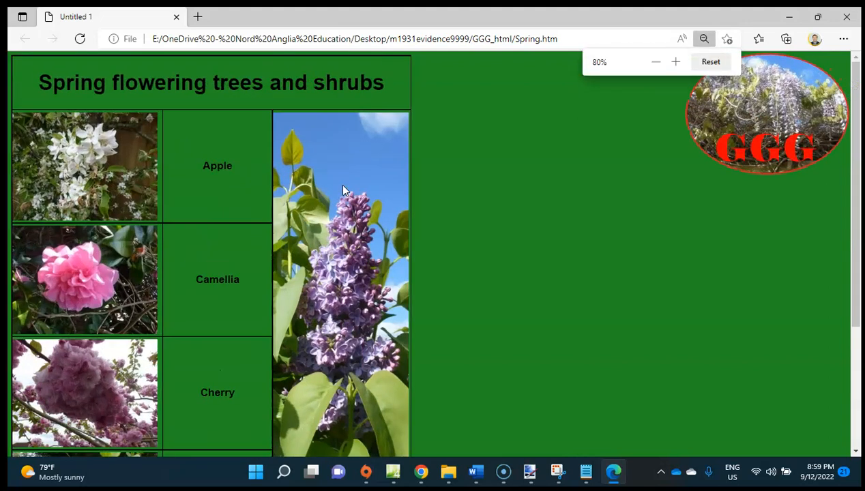